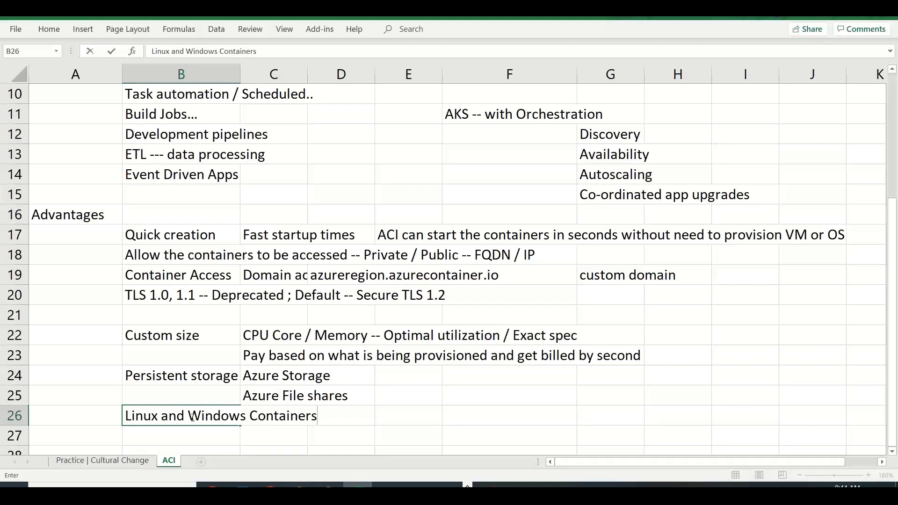
Finish the "Linux and Windows Containers" entry in B26 and enter "Volumes mounting" in E24, beside Azure Storage.
{"action": "key", "text": "Return"}
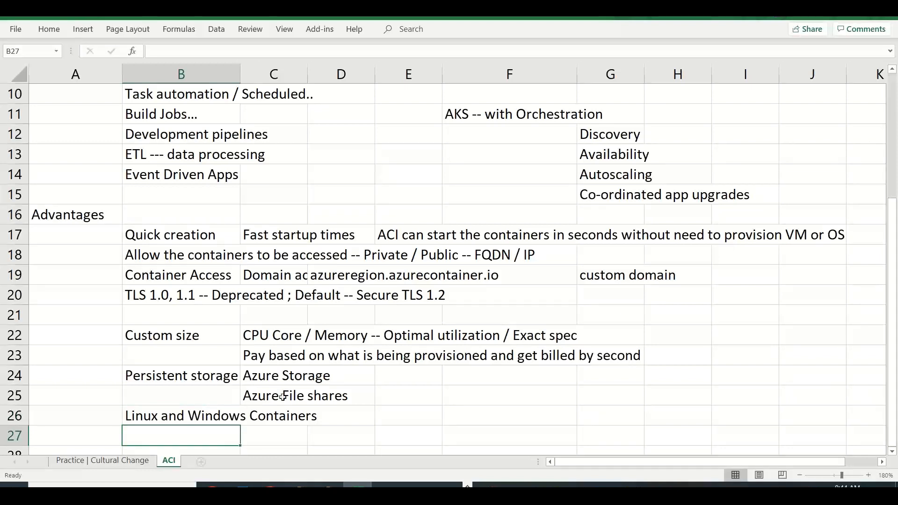
{"action": "left_click", "coordinate": [404, 380]}
{"action": "type", "text": "Vo"}
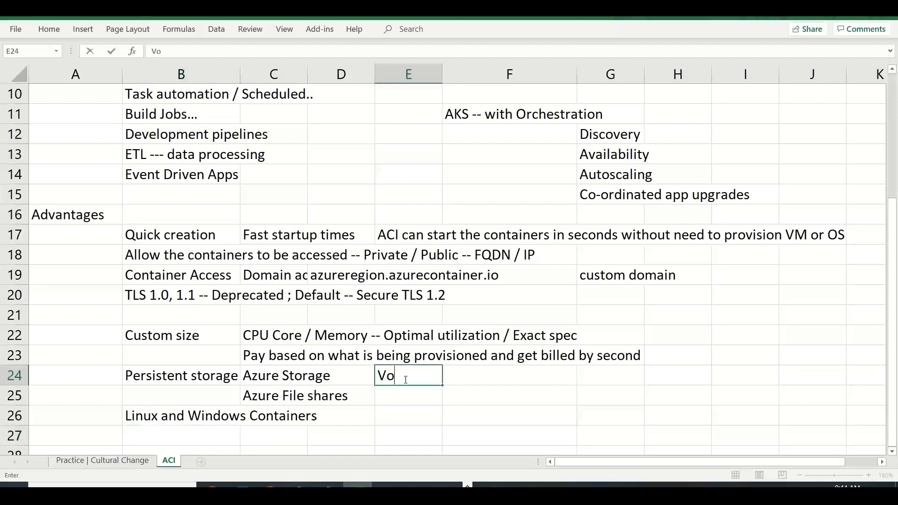
{"action": "type", "text": "lumes mounting"}
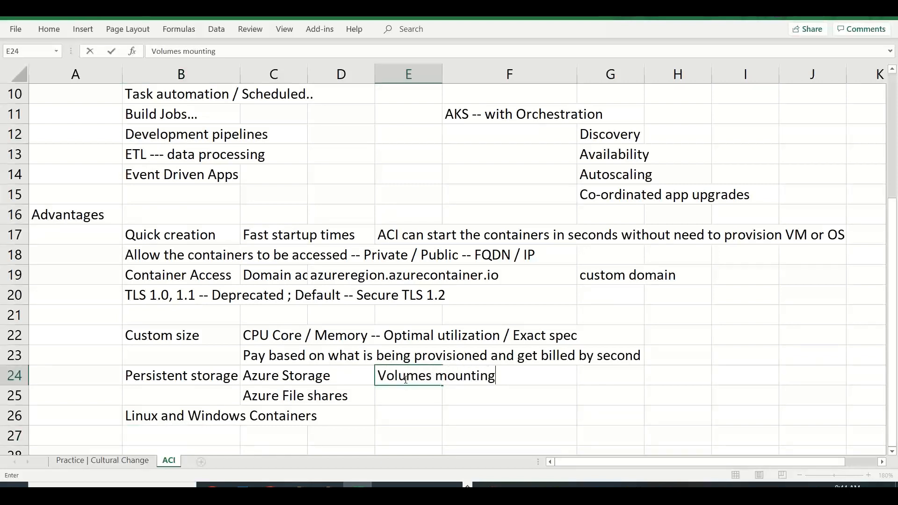
{"action": "key", "text": "Return"}
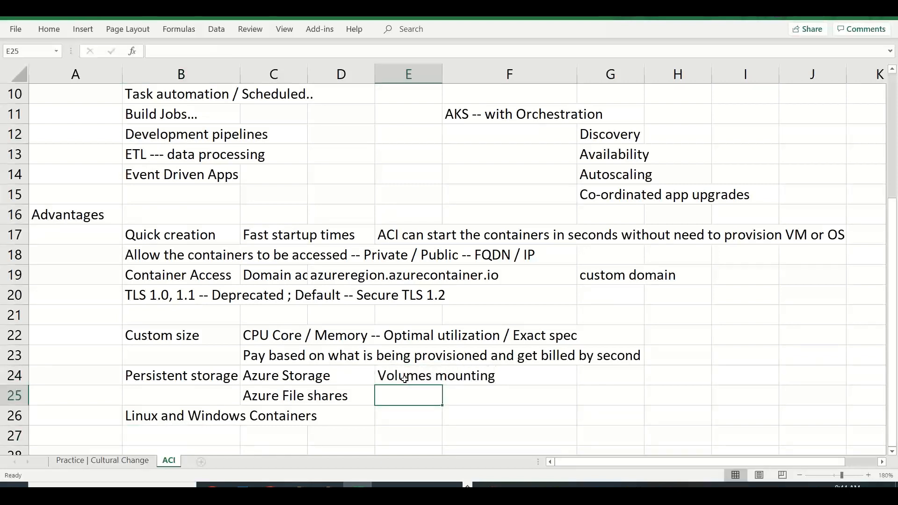
Enter "Gitrepo, secret..." in F25 as examples of volume mounting.
{"action": "key", "text": "Tab"}
{"action": "type", "text": "Gitrepor"}
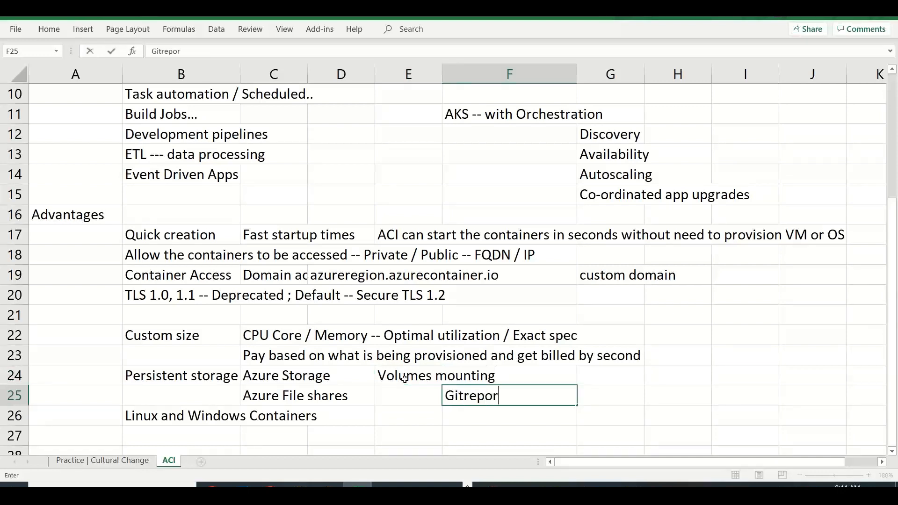
{"action": "key", "text": "BackSpace"}
{"action": "type", "text": ", set"}
{"action": "key", "text": "BackSpace"}
{"action": "type", "text": "cert"}
{"action": "key", "text": "BackSpace"}
{"action": "key", "text": "BackSpace"}
{"action": "key", "text": "BackSpace"}
{"action": "type", "text": "rete"}
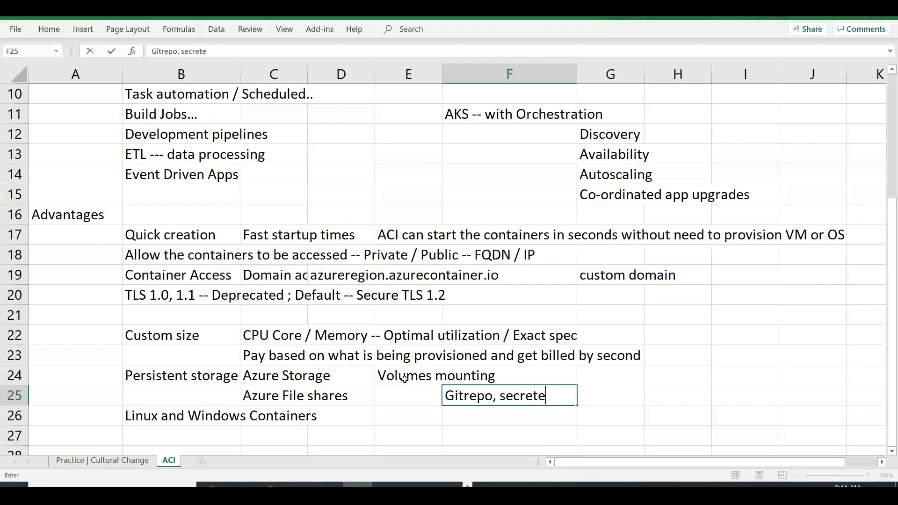
{"action": "key", "text": "BackSpace"}
{"action": "type", "text": "..."}
{"action": "key", "text": "Return"}
Enter "Azure Monitor" in B27, below the Linux and Windows Containers entry.
{"action": "key", "text": "Down"}
{"action": "key", "text": "Down"}
{"action": "key", "text": "Left"}
{"action": "key", "text": "Up"}
{"action": "key", "text": "Left"}
{"action": "key", "text": "Left"}
{"action": "key", "text": "Left"}
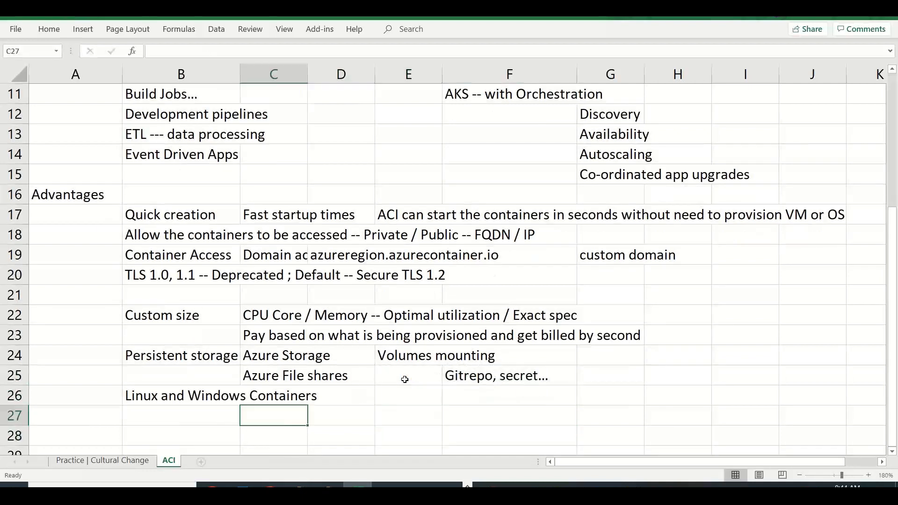
{"action": "type", "text": "Azure Monitor"}
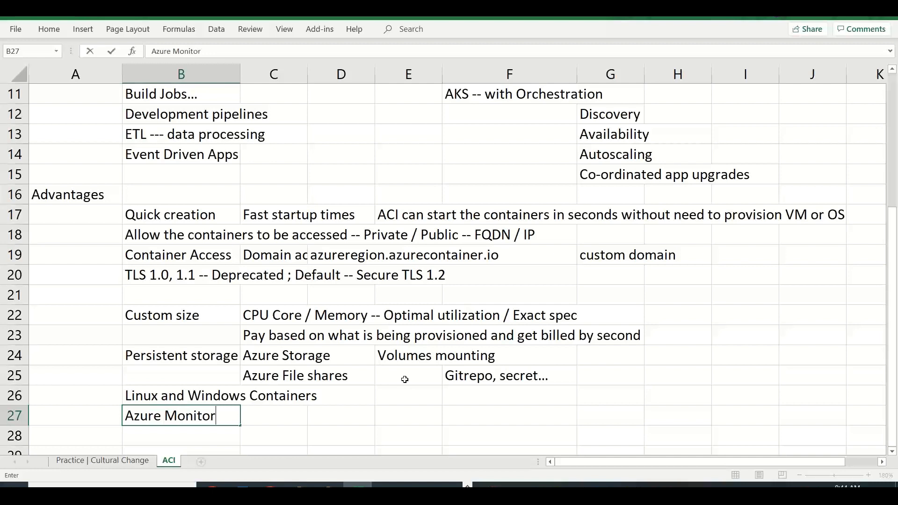
Complete the Azure Monitor row with "Metrics" in C27, "logs" in D27 and "GPU" in E27.
{"action": "key", "text": "Tab"}
{"action": "type", "text": "R"}
{"action": "key", "text": "BackSpace"}
{"action": "type", "text": "Metrics"}
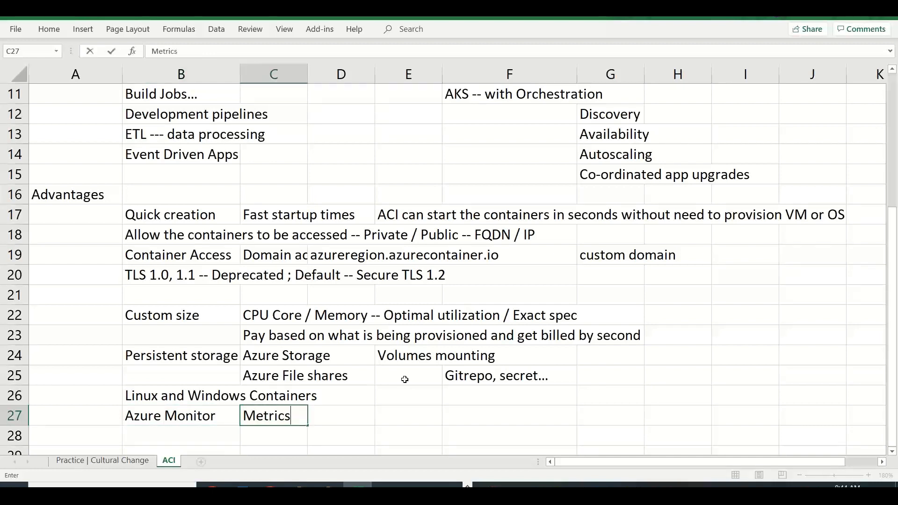
{"action": "key", "text": "Tab"}
{"action": "type", "text": "logs"}
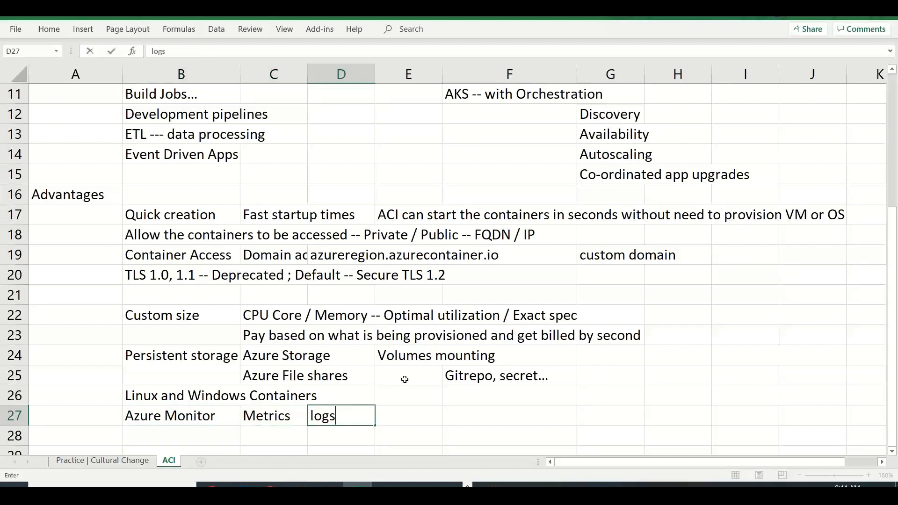
{"action": "key", "text": "Tab"}
{"action": "type", "text": "GPU"}
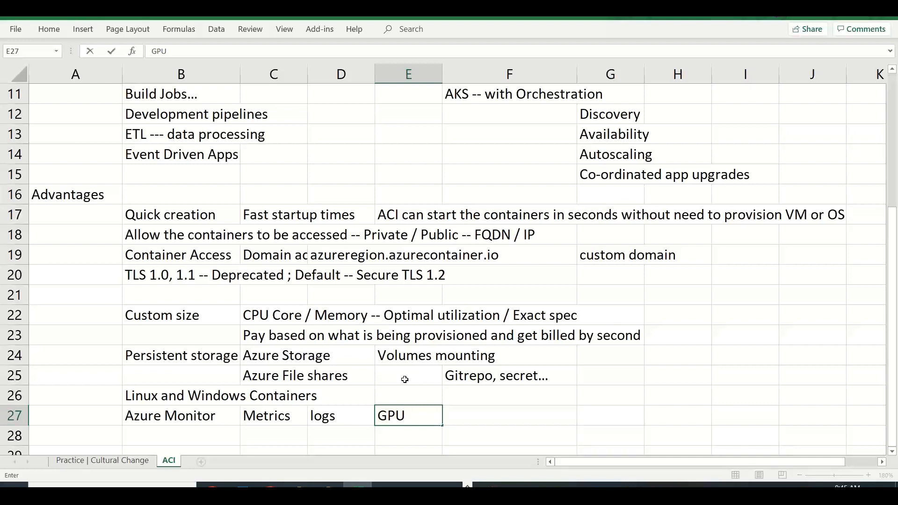
{"action": "left_click", "coordinate": [209, 429]}
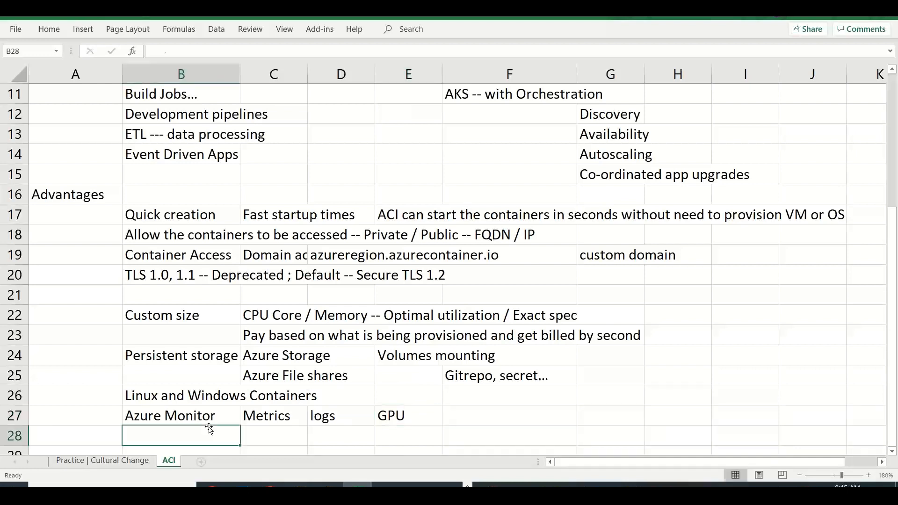
{"action": "type", "text": "Custom size"}
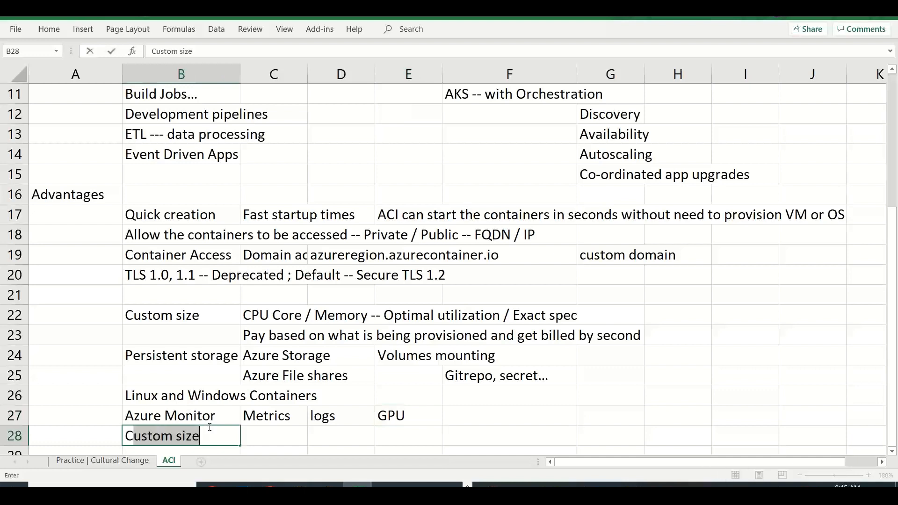
{"action": "key", "text": "BackSpace"}
{"action": "key", "text": "BackSpace"}
{"action": "type", "text": "H"}
{"action": "key", "text": "BackSpace"}
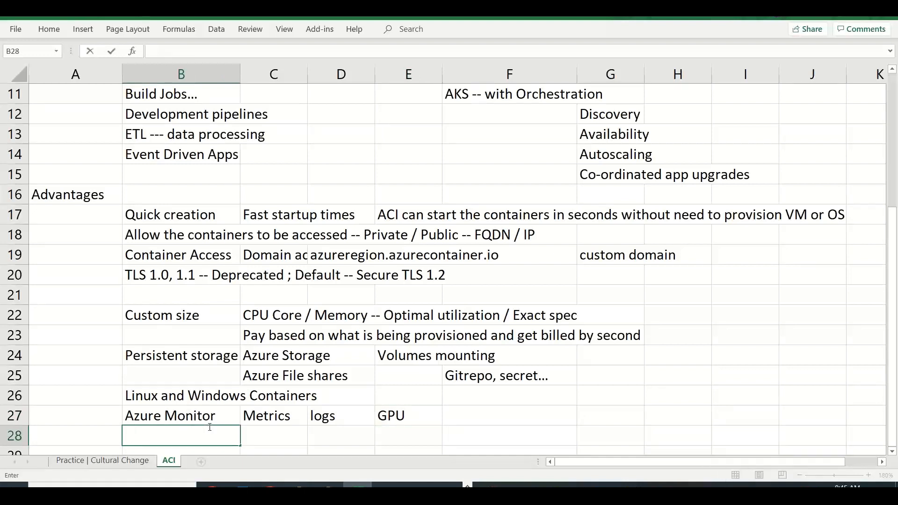
Enter "Security Level" in B28 and "Hypervisor" in C28.
{"action": "type", "text": "Security Level"}
{"action": "key", "text": "ctrl+Return"}
{"action": "key", "text": "Tab"}
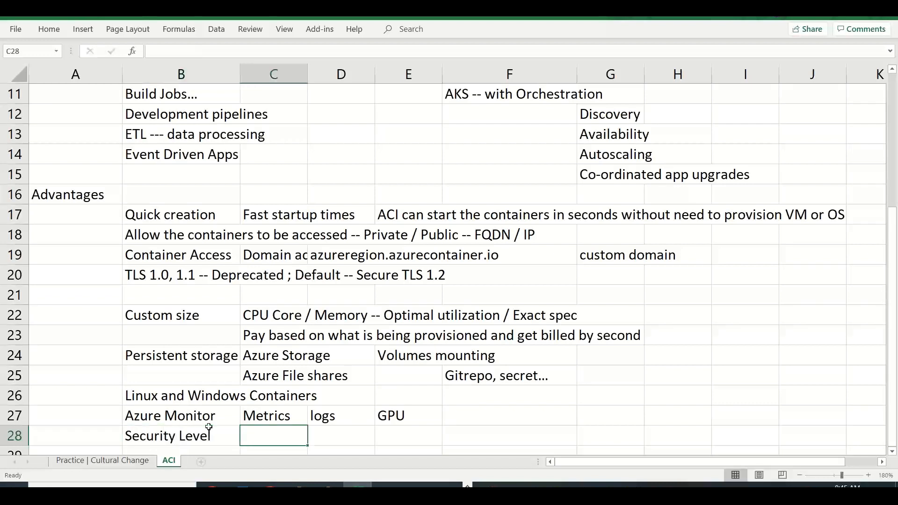
{"action": "type", "text": "Hypervisor"}
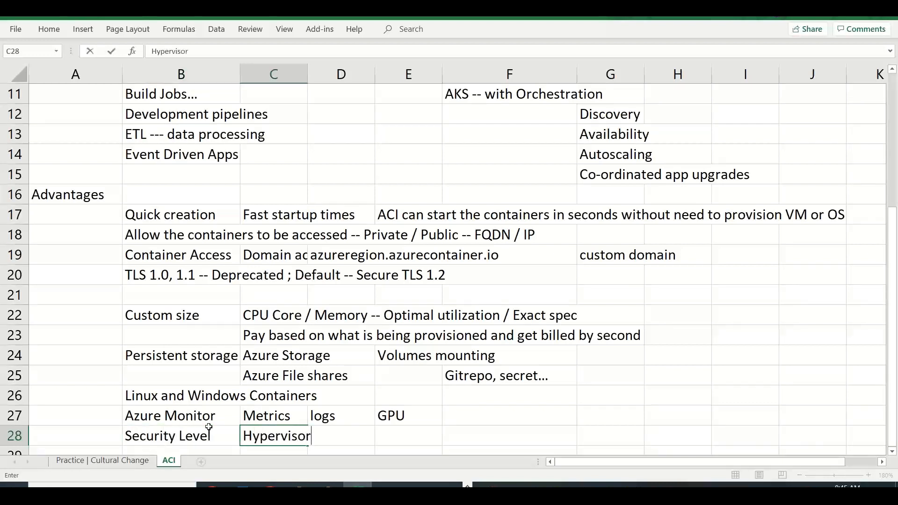
Enter "Confidential container" in E28 on the Security Level row.
{"action": "key", "text": "Tab"}
{"action": "key", "text": "Tab"}
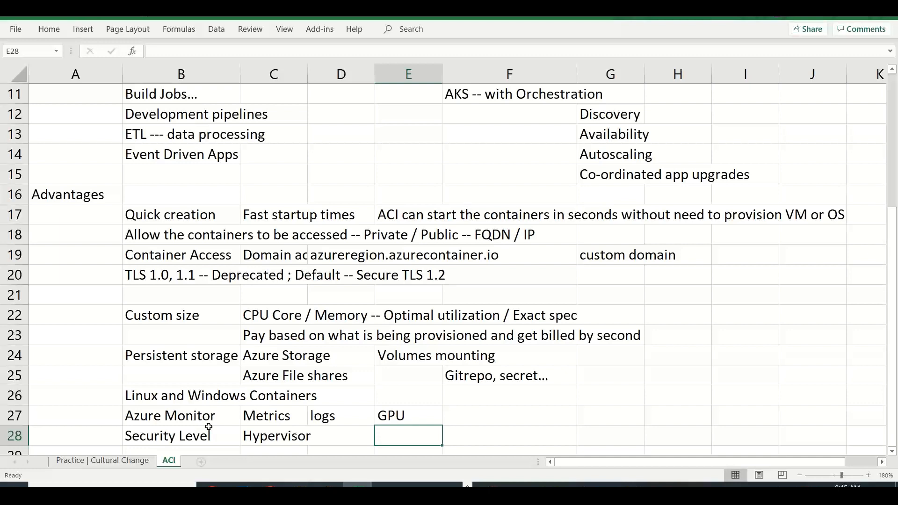
{"action": "type", "text": "Confi"}
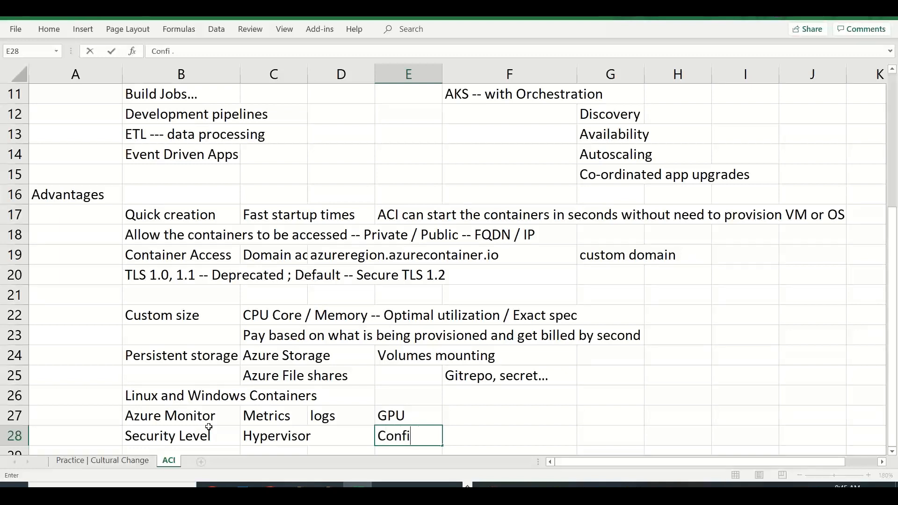
{"action": "type", "text": "dential comput"}
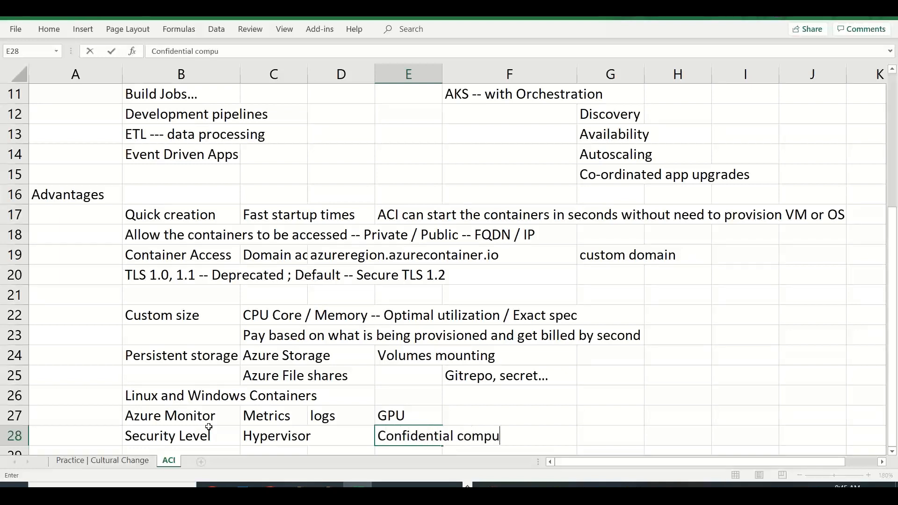
{"action": "key", "text": "BackSpace"}
{"action": "key", "text": "BackSpace"}
{"action": "key", "text": "BackSpace"}
{"action": "key", "text": "BackSpace"}
{"action": "type", "text": "ntainer"}
{"action": "key", "text": "Return"}
{"action": "key", "text": "Up"}
{"action": "key", "text": "Down"}
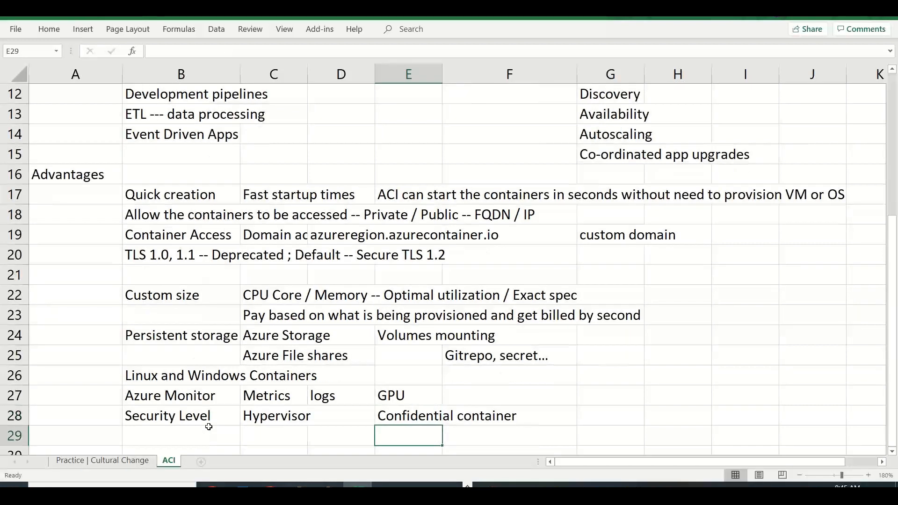
Enter "TEE - Trusted Execution Environment" in E29, below the Confidential container entry.
{"action": "type", "text": "TEE"}
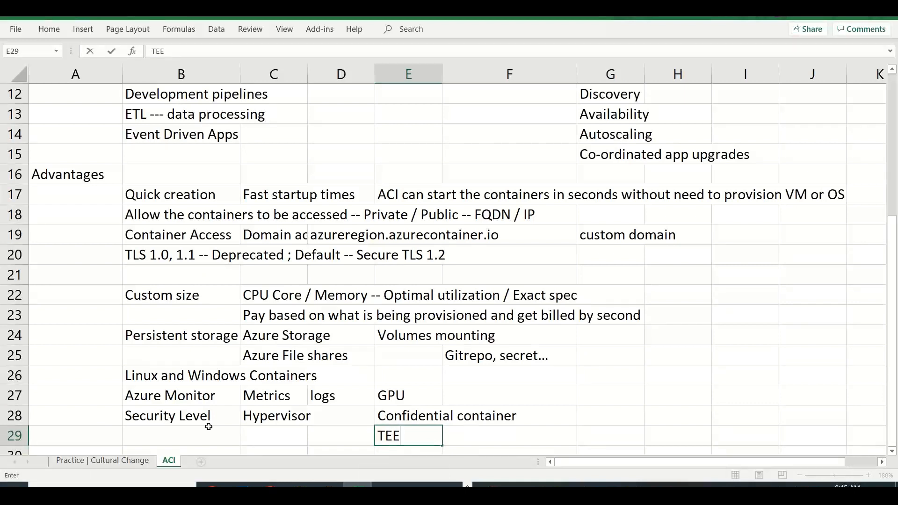
{"action": "type", "text": " - Trusted Execution E"}
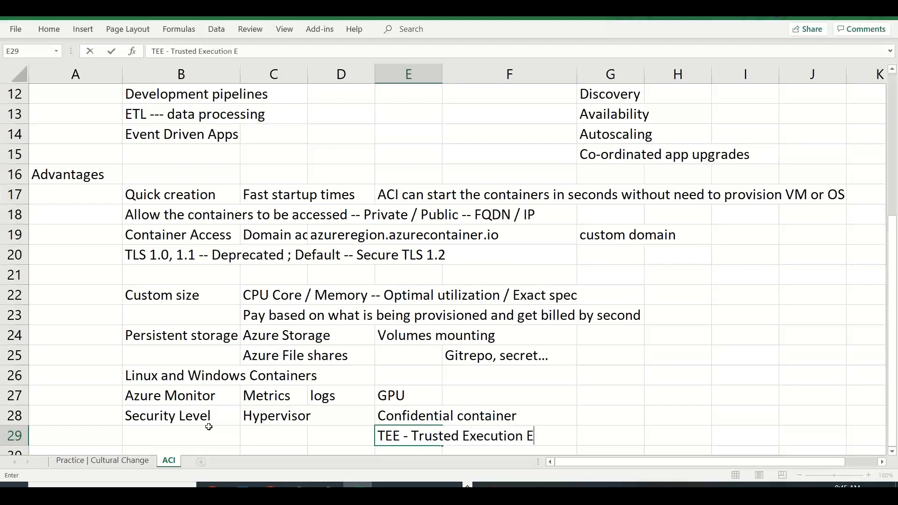
{"action": "type", "text": "nvironment"}
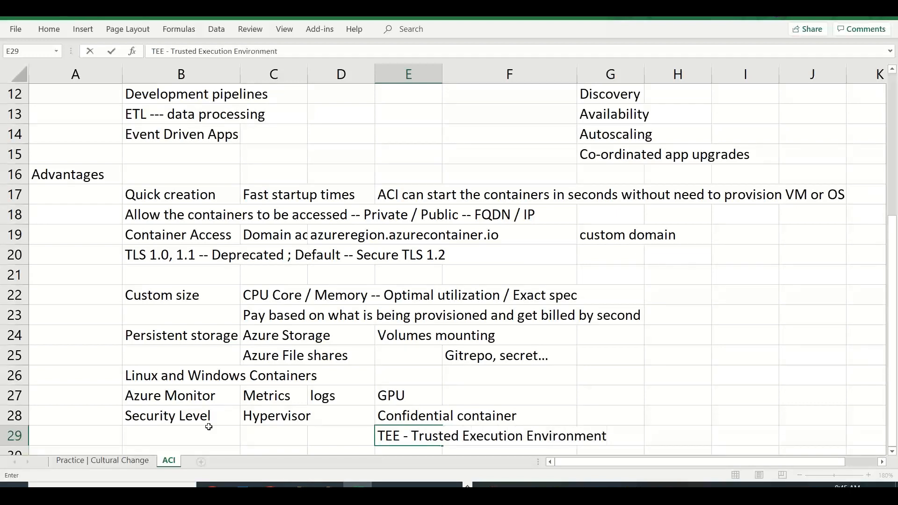
{"action": "key", "text": "Up"}
{"action": "key", "text": "Right"}
{"action": "key", "text": "Right"}
{"action": "key", "text": "Right"}
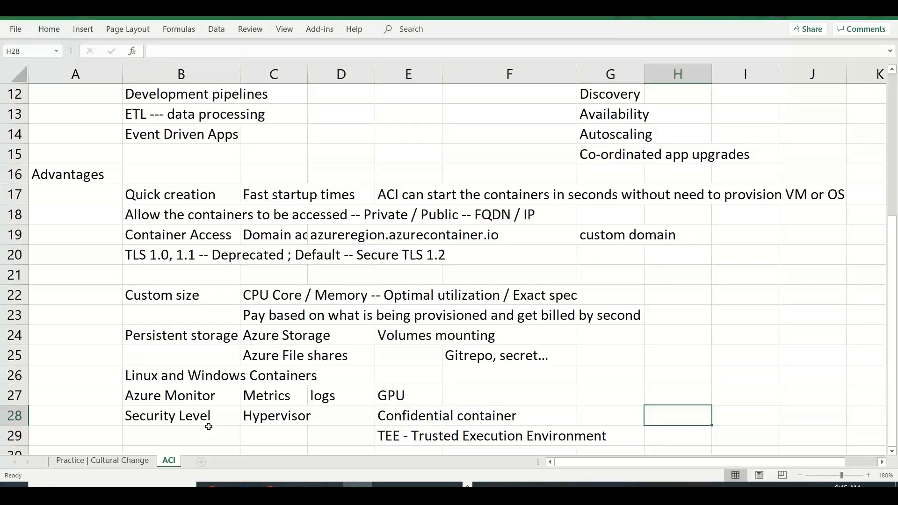
{"action": "key", "text": "Left"}
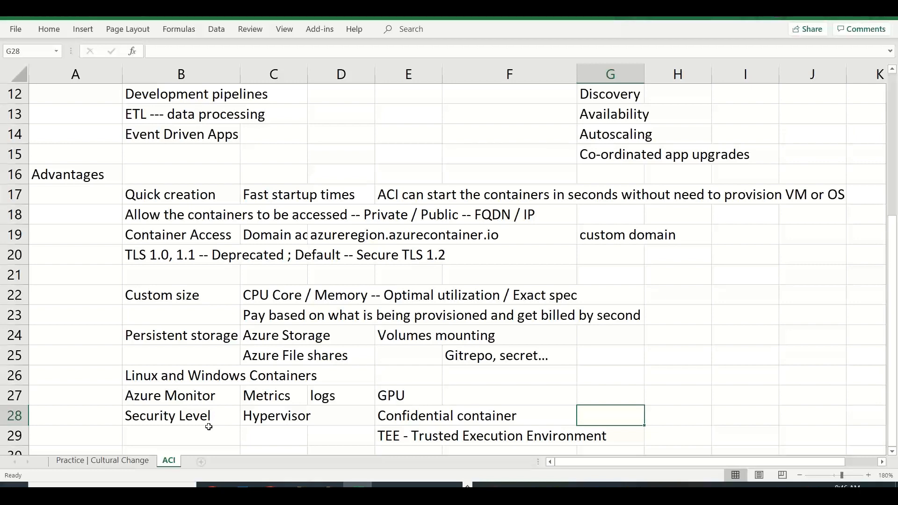
{"action": "key", "text": "Down"}
{"action": "key", "text": "Down"}
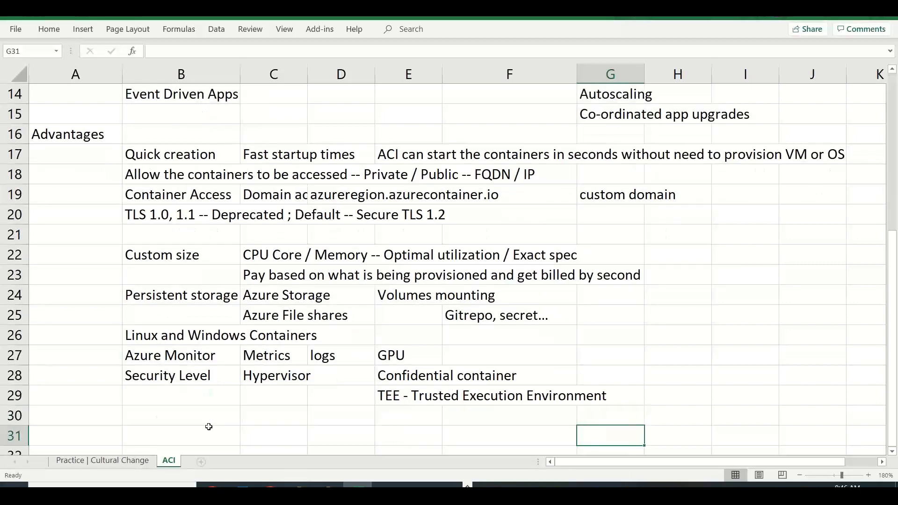
{"action": "key", "text": "Left"}
{"action": "key", "text": "Left"}
{"action": "key", "text": "Left"}
{"action": "key", "text": "Left"}
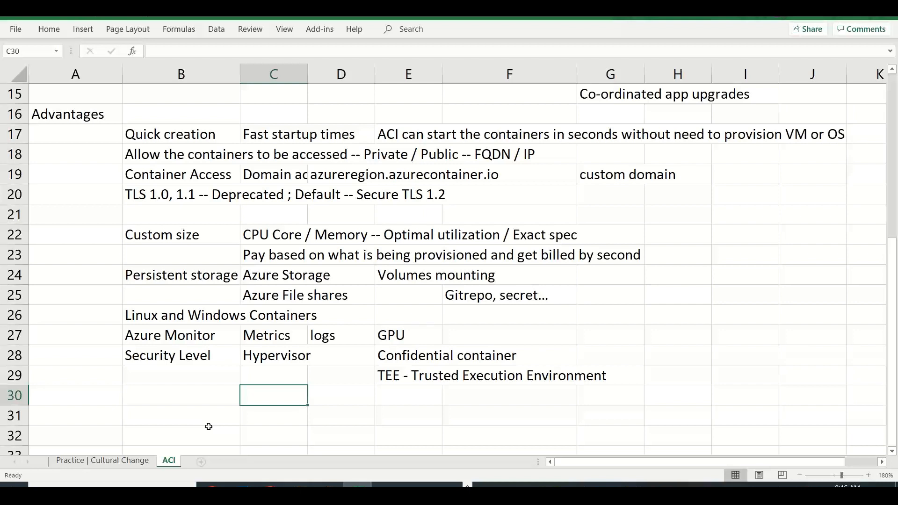
{"action": "key", "text": "Up"}
{"action": "key", "text": "Up"}
{"action": "key", "text": "Right"}
{"action": "key", "text": "Right"}
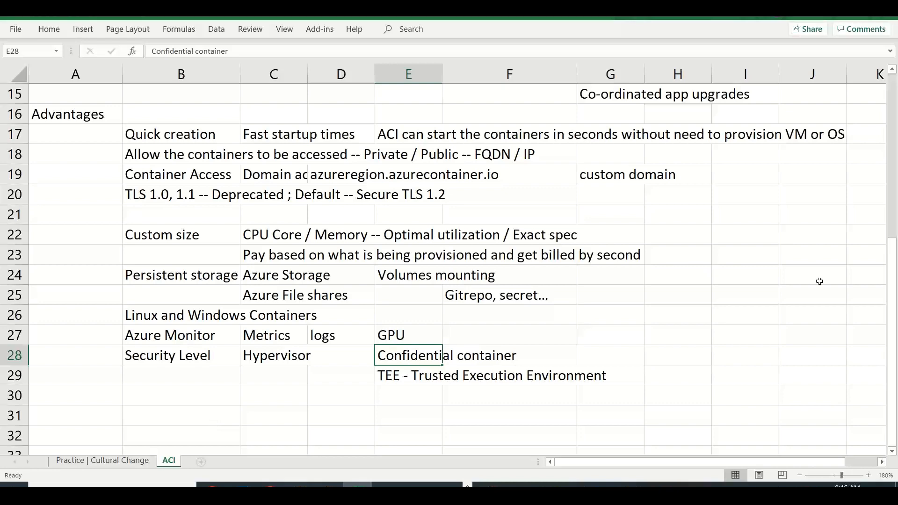
Fill the "Advantages" heading in A16 and the "Use cases:" heading in A8 with the light green used for the ACI heading.
{"action": "left_click_drag", "start_coordinate": [892, 289], "coordinate": [895, 125]}
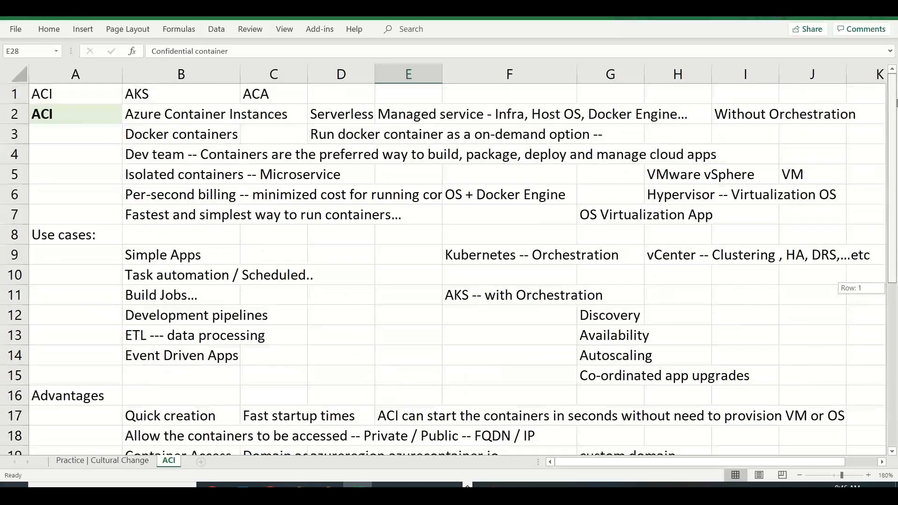
{"action": "left_click", "coordinate": [74, 396]}
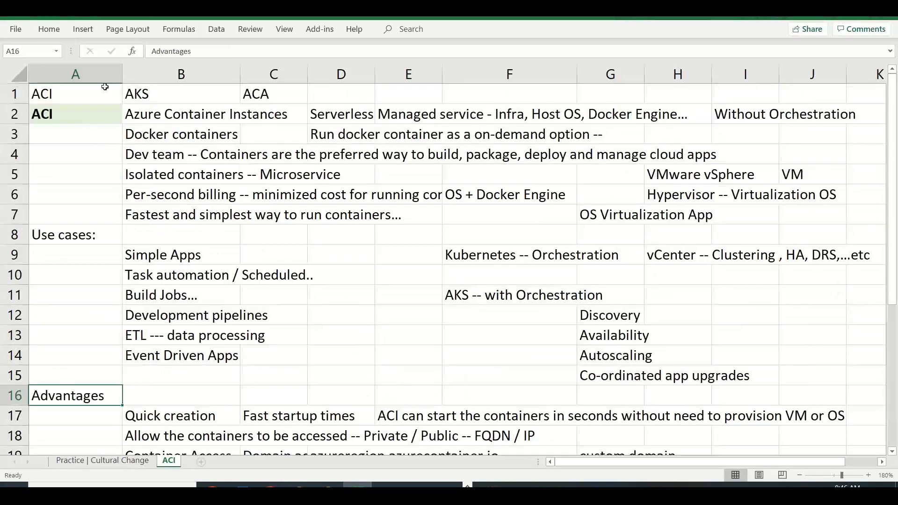
{"action": "left_click", "coordinate": [49, 29]}
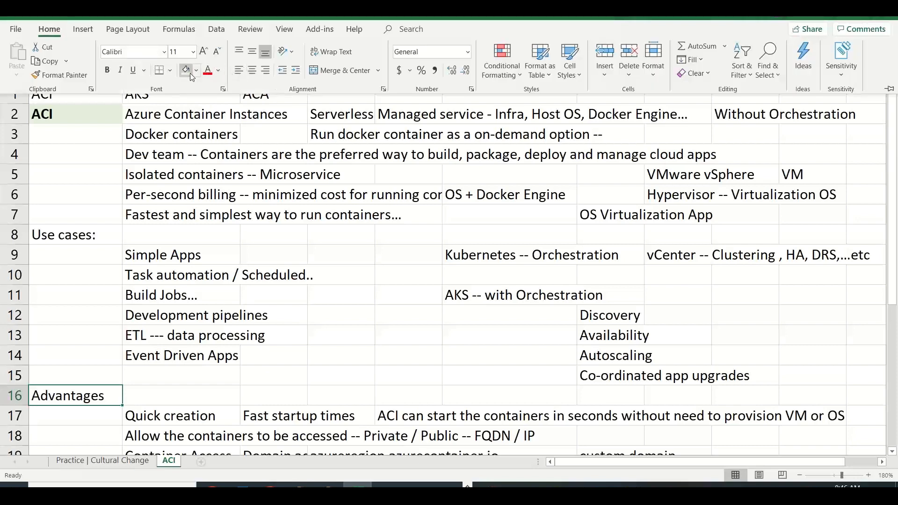
{"action": "left_click", "coordinate": [88, 236]}
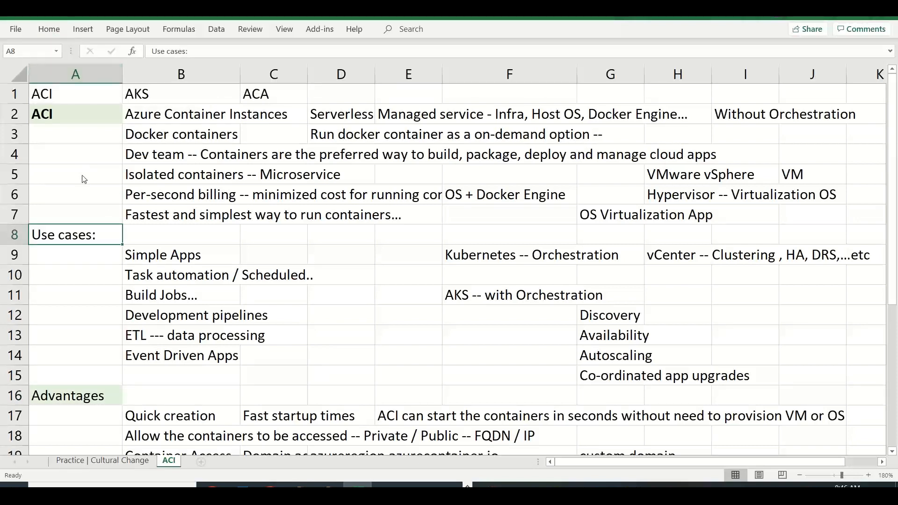
{"action": "left_click", "coordinate": [49, 29]}
{"action": "left_click", "coordinate": [187, 70]}
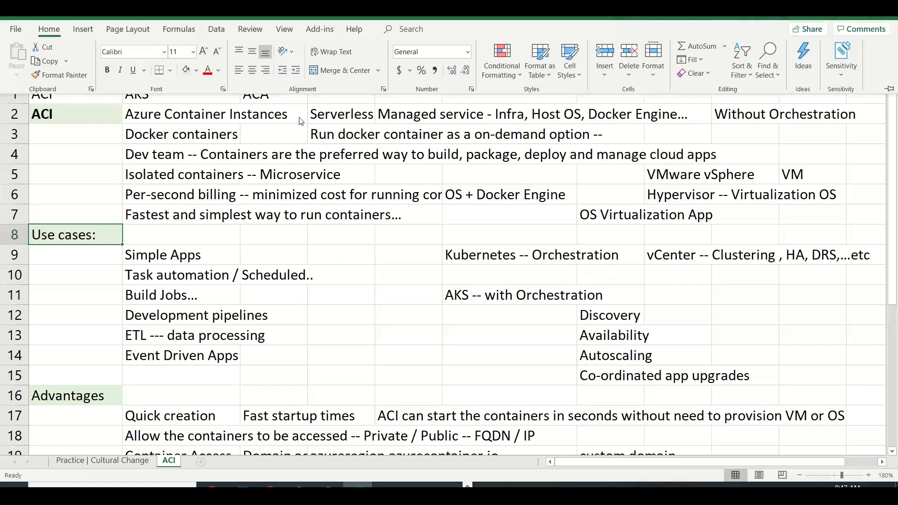
{"action": "left_click", "coordinate": [895, 175]}
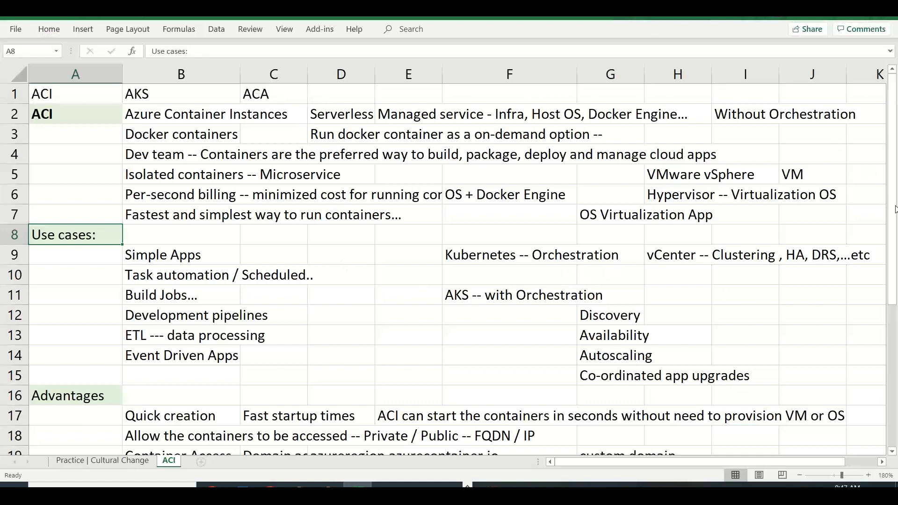
{"action": "left_click", "coordinate": [191, 93]}
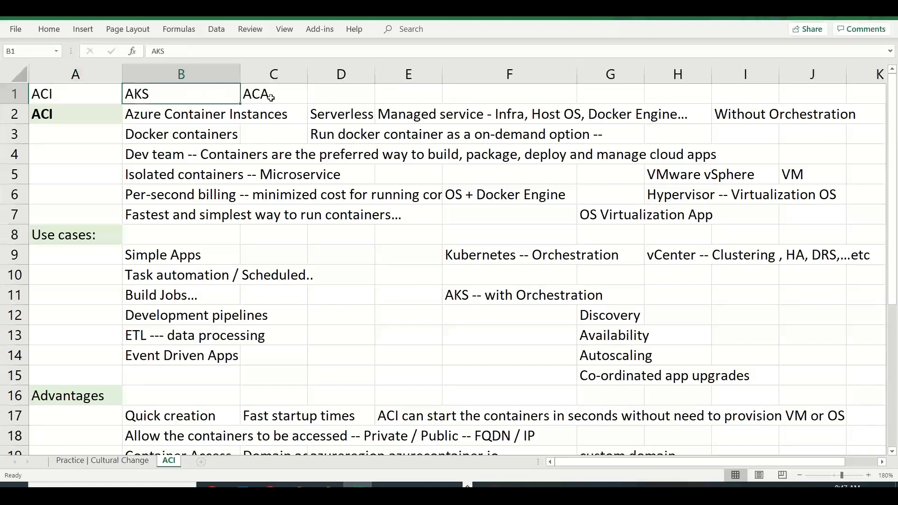
Centre the ACI, AKS and ACA entries in cells A1 to C1.
{"action": "left_click_drag", "start_coordinate": [66, 94], "coordinate": [288, 106]}
{"action": "left_click", "coordinate": [288, 105]}
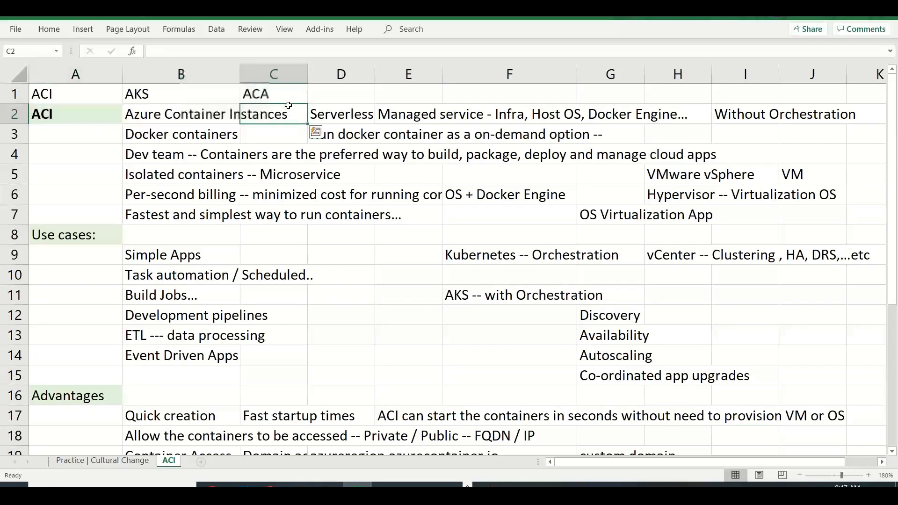
{"action": "left_click_drag", "start_coordinate": [106, 95], "coordinate": [275, 99]}
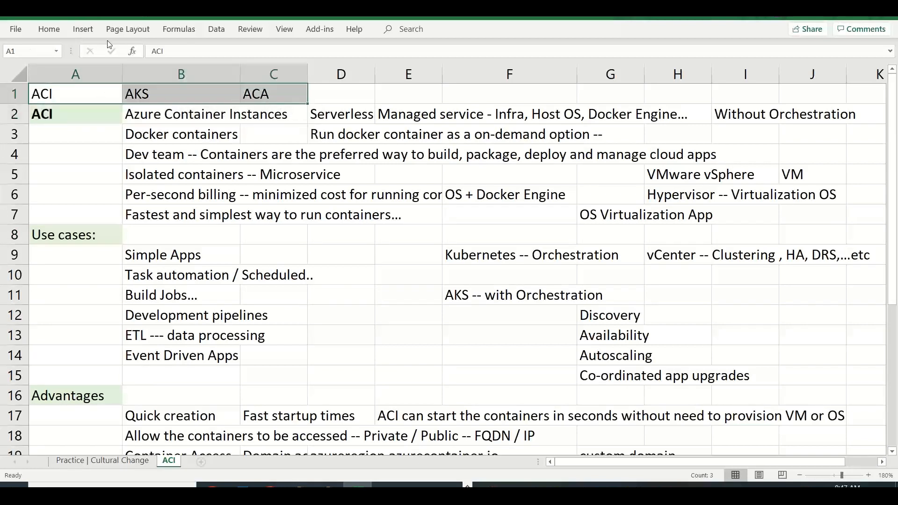
{"action": "left_click", "coordinate": [48, 29]}
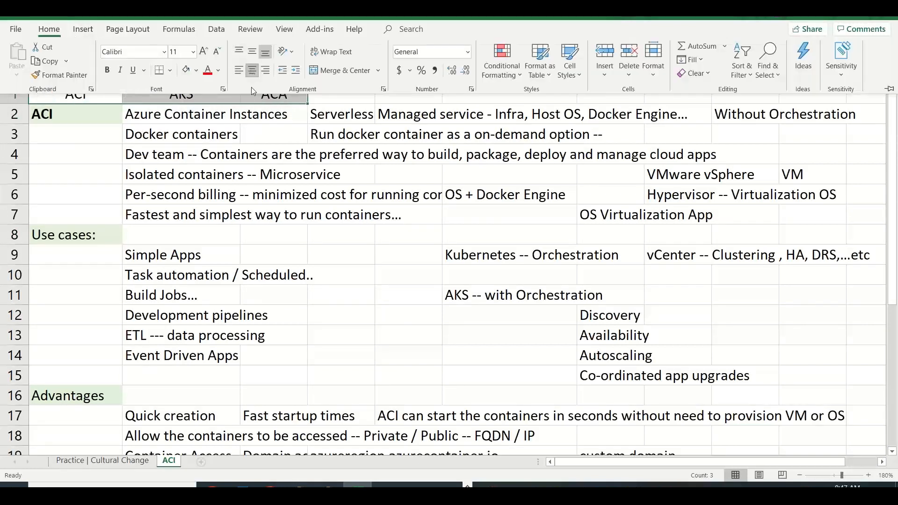
{"action": "left_click", "coordinate": [325, 276]}
{"action": "left_click", "coordinate": [326, 276]}
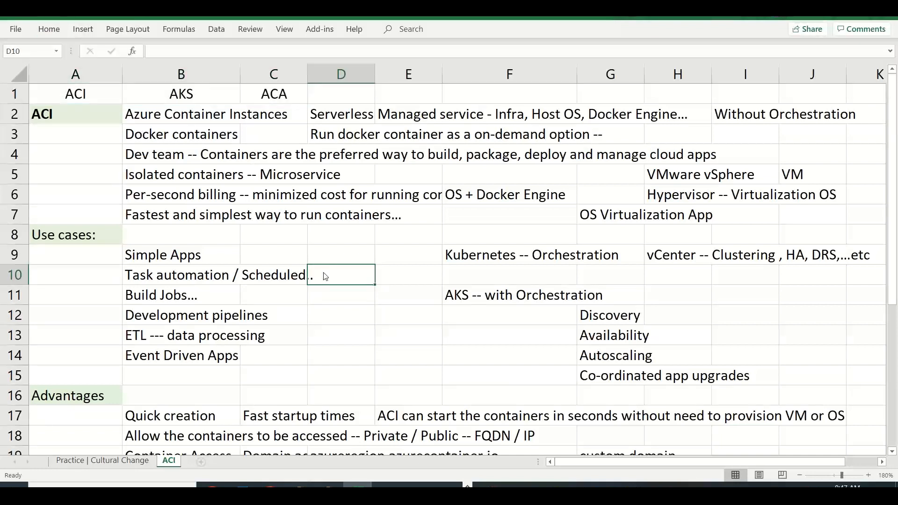
Enter the heading "Create ACI" in A31, below the Advantages notes.
{"action": "key", "text": "alt"}
{"action": "left_click", "coordinate": [78, 373]}
{"action": "key", "text": "Down"}
{"action": "key", "text": "Down"}
{"action": "key", "text": "Down"}
{"action": "key", "text": "Down"}
{"action": "key", "text": "Down"}
{"action": "key", "text": "Down"}
{"action": "key", "text": "Down"}
{"action": "key", "text": "Down"}
{"action": "key", "text": "Down"}
{"action": "key", "text": "Down"}
{"action": "key", "text": "Down"}
{"action": "key", "text": "Down"}
{"action": "key", "text": "Down"}
{"action": "key", "text": "Down"}
{"action": "key", "text": "Down"}
{"action": "key", "text": "Down"}
{"action": "key", "text": "Down"}
{"action": "key", "text": "Down"}
{"action": "key", "text": "Down"}
{"action": "key", "text": "Down"}
{"action": "key", "text": "Down"}
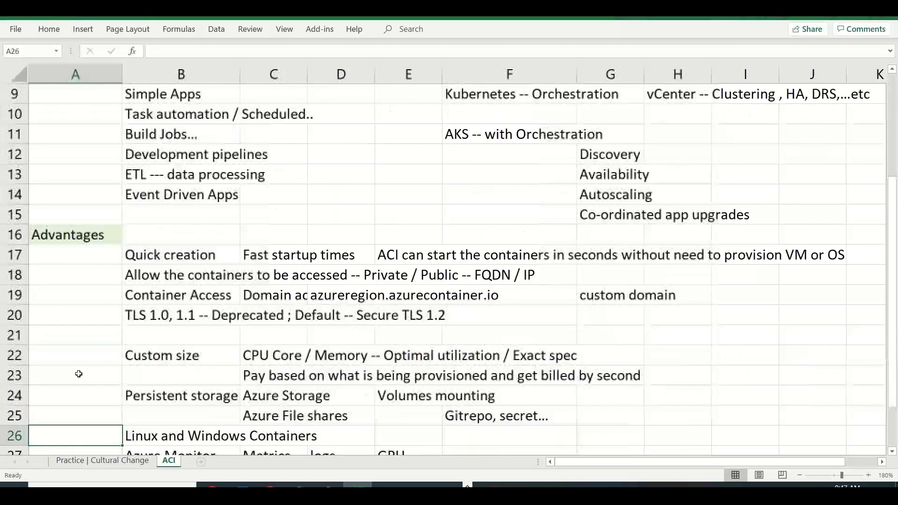
{"action": "key", "text": "Up"}
{"action": "key", "text": "Up"}
{"action": "key", "text": "Up"}
{"action": "key", "text": "Up"}
{"action": "key", "text": "Up"}
{"action": "key", "text": "Up"}
{"action": "key", "text": "Up"}
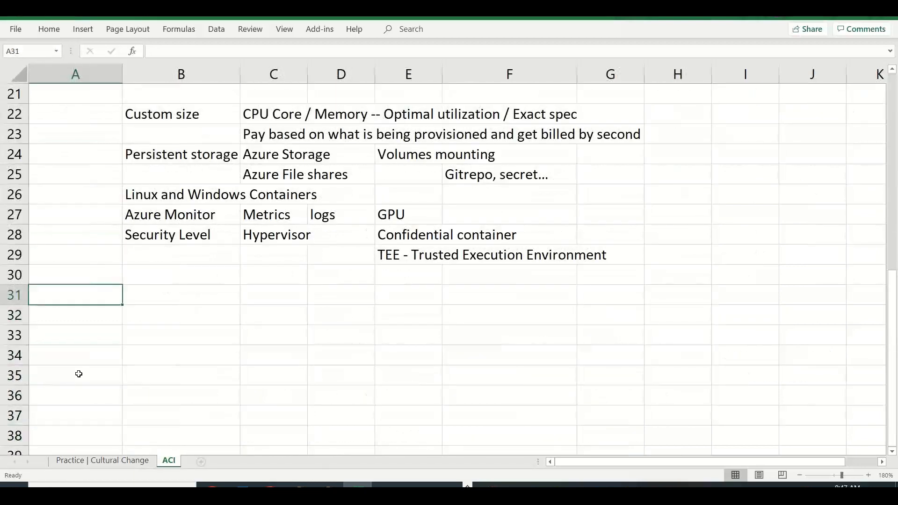
{"action": "type", "text": "Create ACI"}
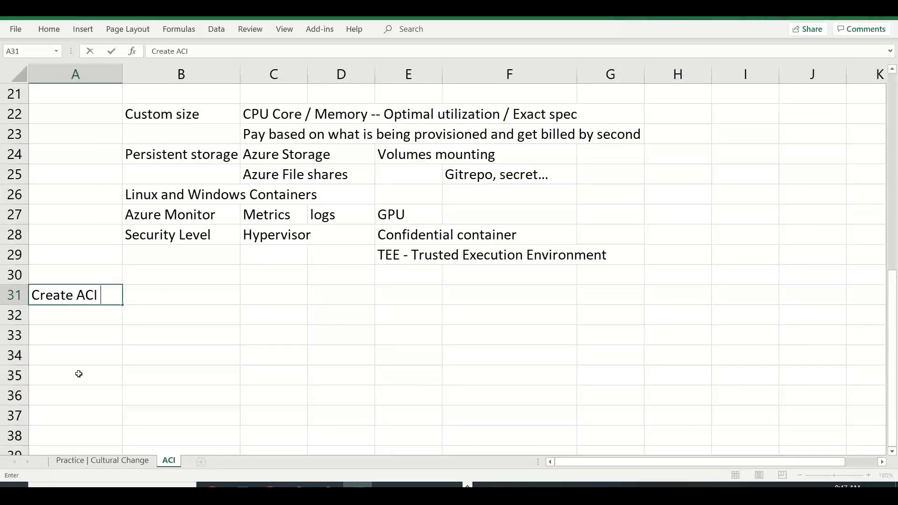
{"action": "key", "text": "Return"}
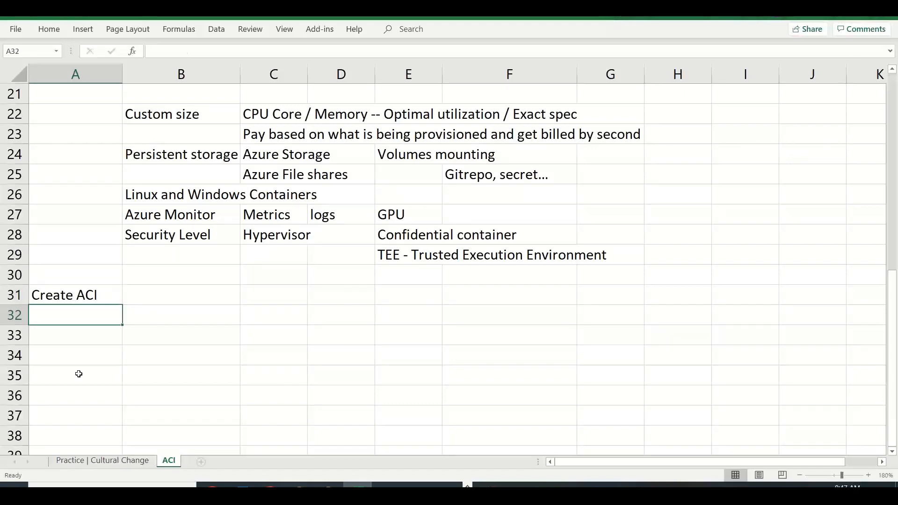
{"action": "key", "text": "Right"}
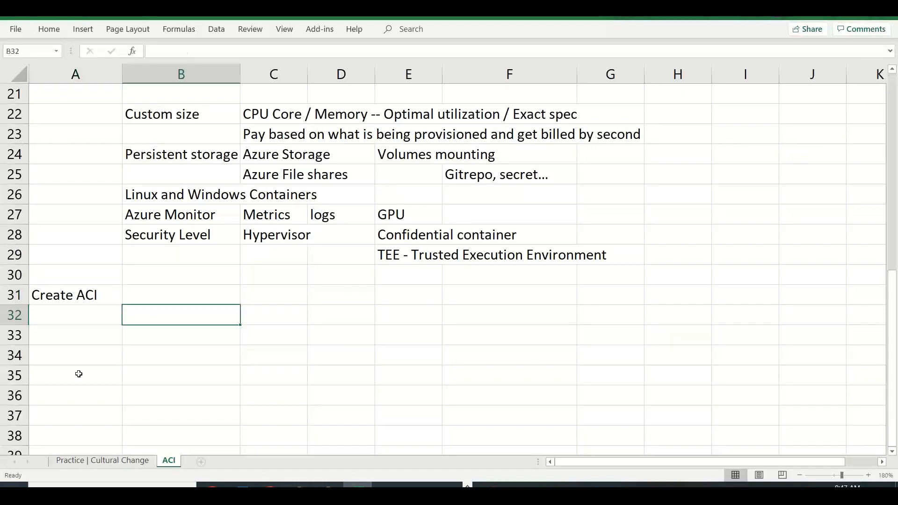
Switch to the Azure portal, search for "Container instan" and open the Container instances service.
{"action": "key", "text": "alt+Tab"}
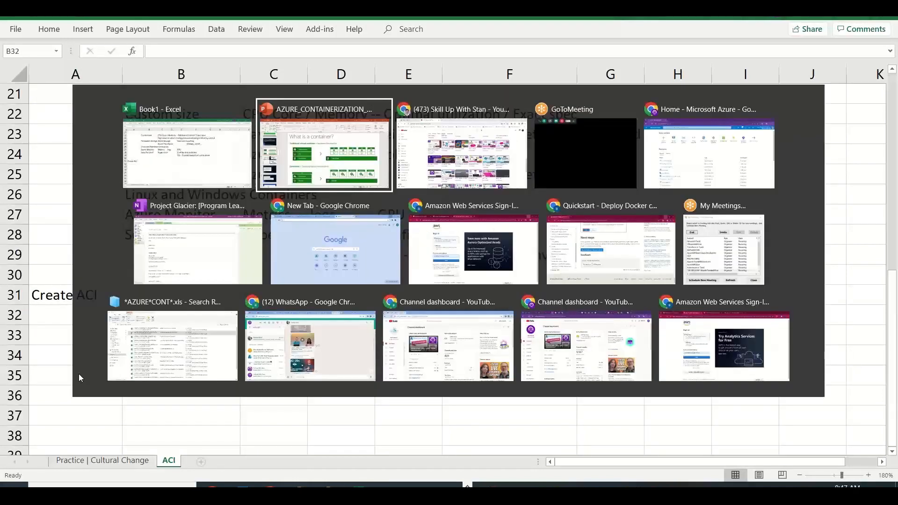
{"action": "key", "text": "alt+Tab"}
{"action": "key", "text": "alt+Tab"}
{"action": "key", "text": "alt+Tab"}
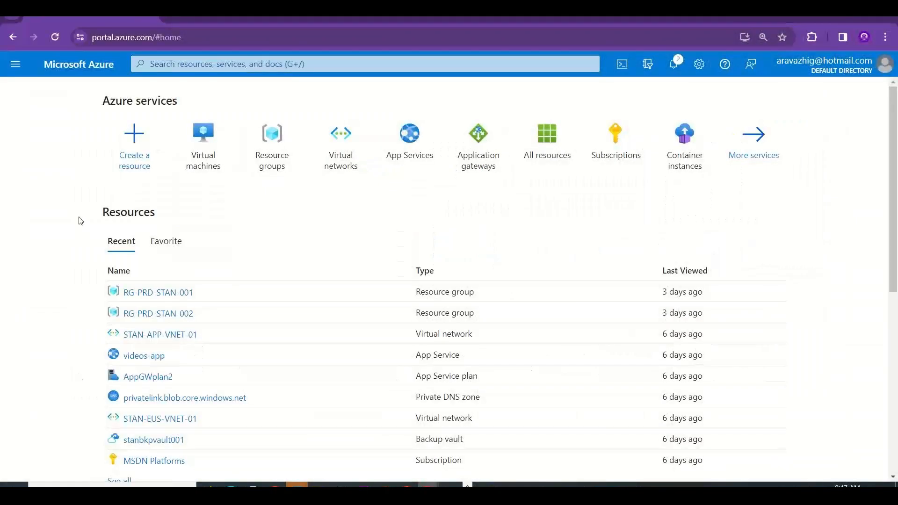
{"action": "left_click", "coordinate": [195, 63]}
{"action": "type", "text": "Conta"}
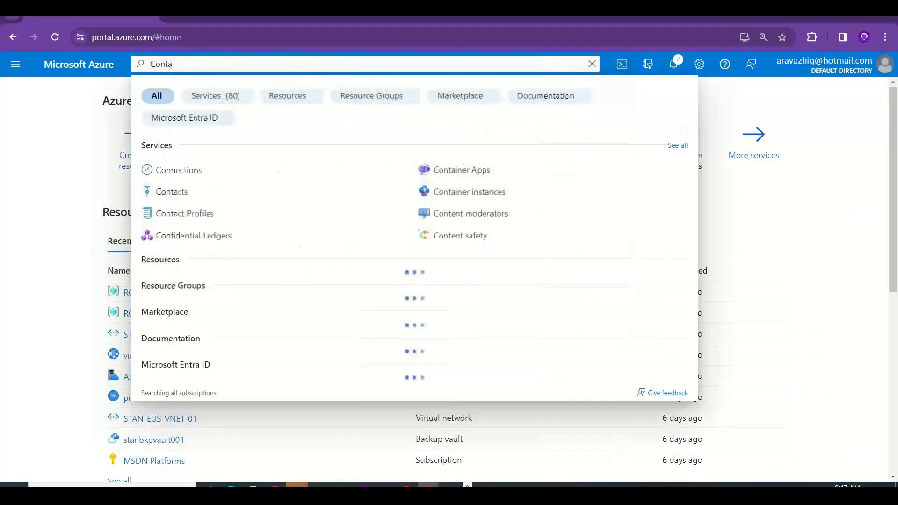
{"action": "type", "text": "iner instan"}
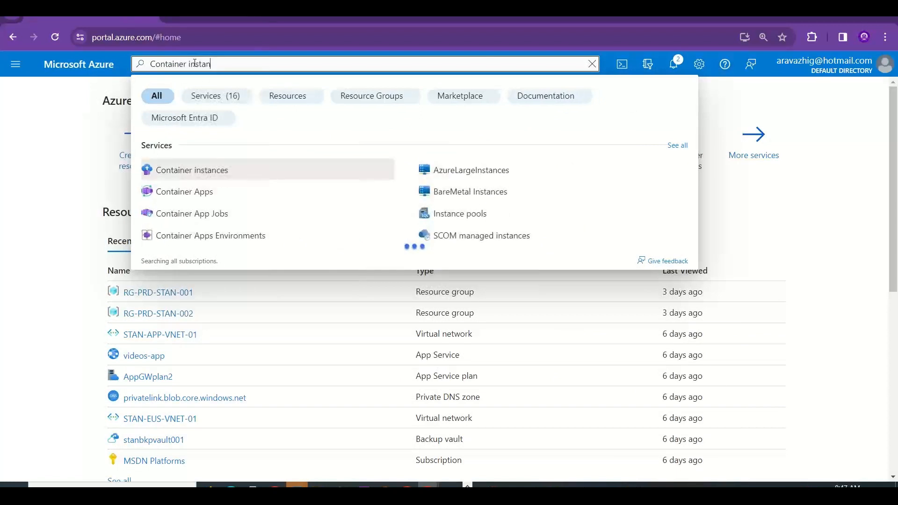
{"action": "left_click", "coordinate": [218, 170]}
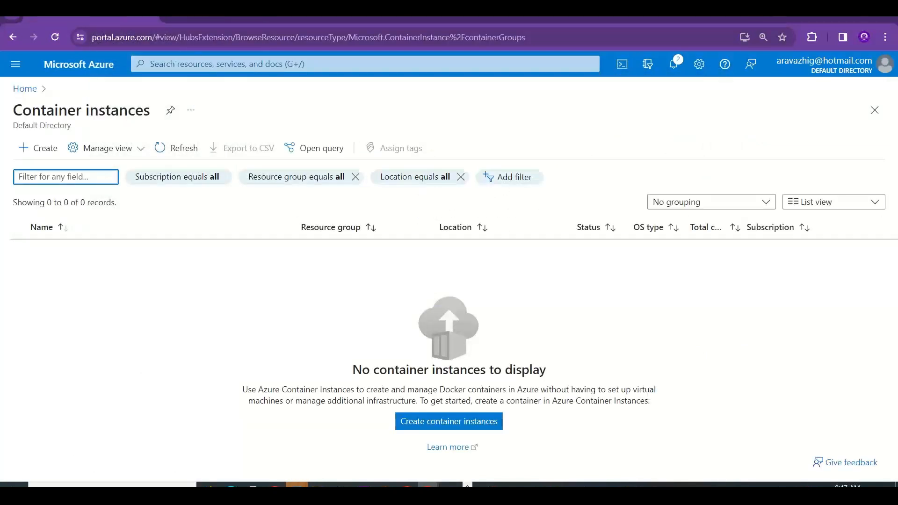
Copy the sentence describing what Azure Container Instances is used for from the portal into B31 of the Excel sheet.
{"action": "left_click_drag", "start_coordinate": [441, 390], "coordinate": [536, 391]}
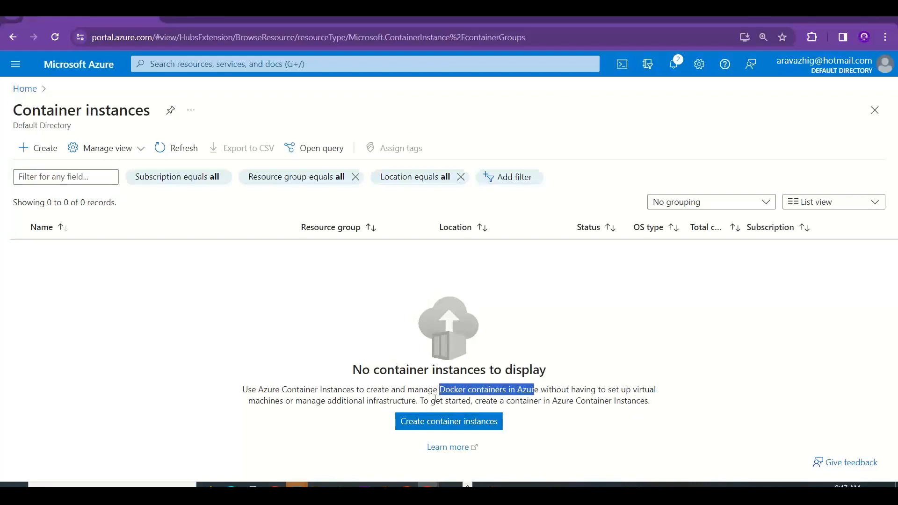
{"action": "left_click_drag", "start_coordinate": [420, 404], "coordinate": [242, 390]}
{"action": "key", "text": "ctrl+c"}
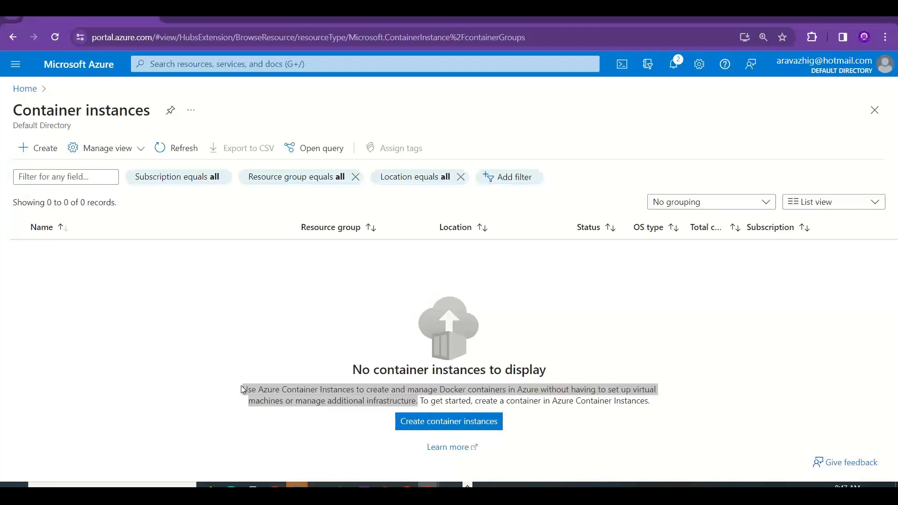
{"action": "key", "text": "alt+Tab"}
{"action": "double_click", "coordinate": [169, 294]}
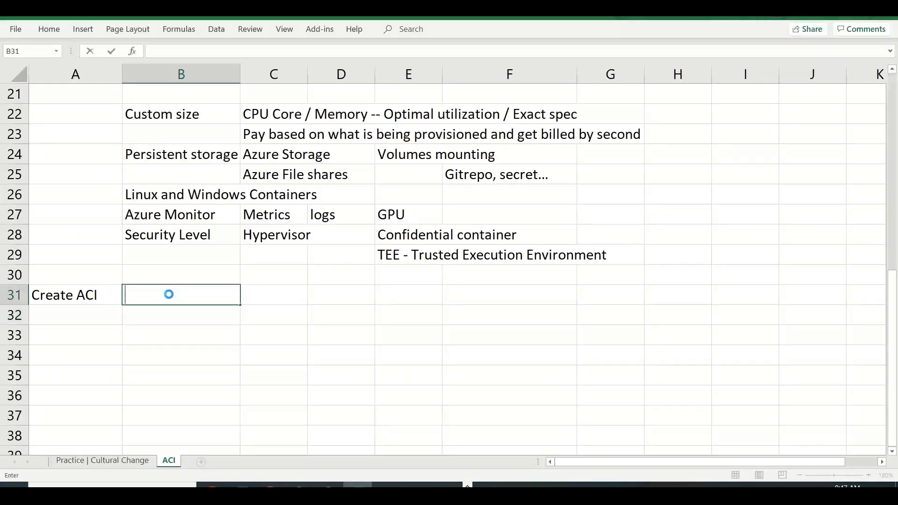
{"action": "key", "text": "ctrl+v"}
{"action": "left_click", "coordinate": [311, 370]}
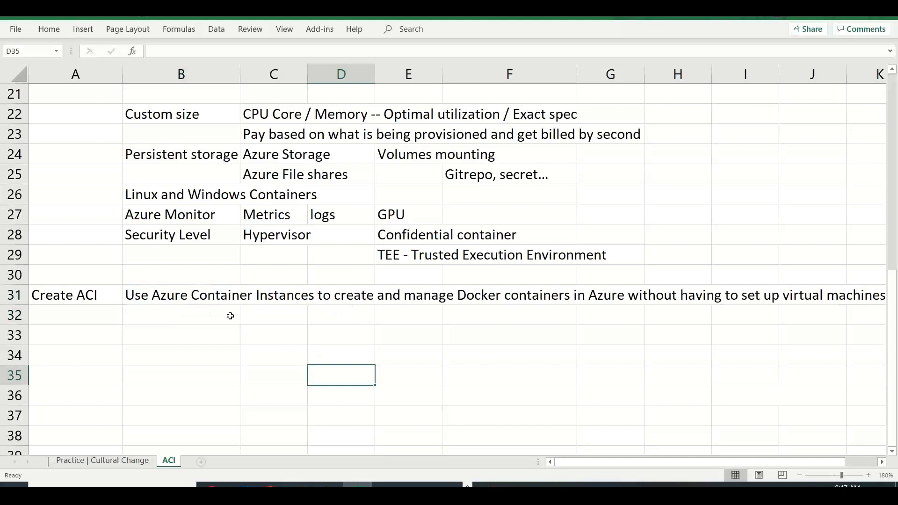
Enter "Subscription" in B32 and "Resource Group" in C32.
{"action": "left_click", "coordinate": [194, 320]}
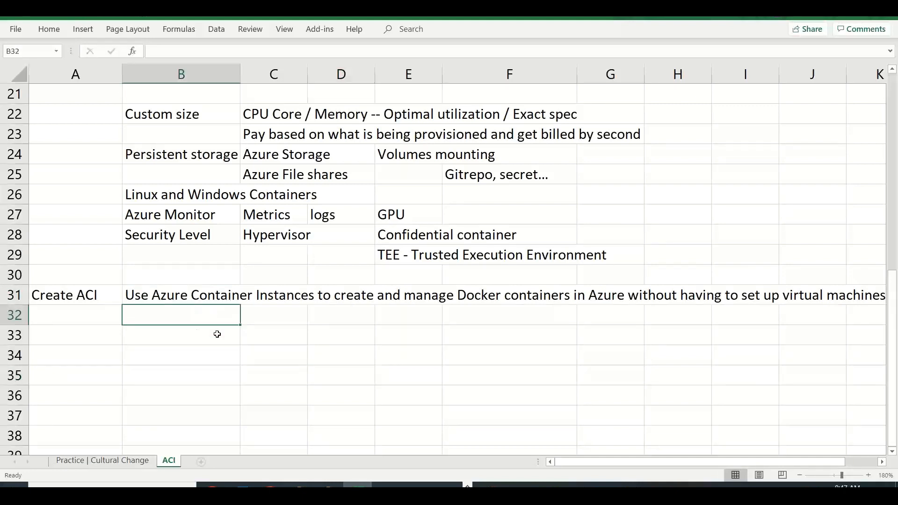
{"action": "type", "text": "Subscription"}
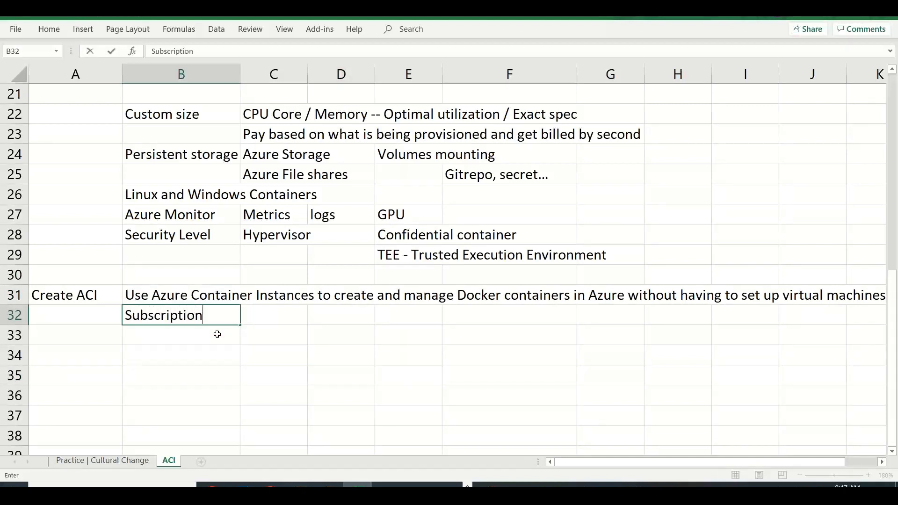
{"action": "type", "text": " / "}
{"action": "type", "text": "Re"}
{"action": "key", "text": "BackSpace"}
{"action": "key", "text": "BackSpace"}
{"action": "key", "text": "BackSpace"}
{"action": "key", "text": "BackSpace"}
{"action": "key", "text": "Tab"}
{"action": "type", "text": "ResourceG"}
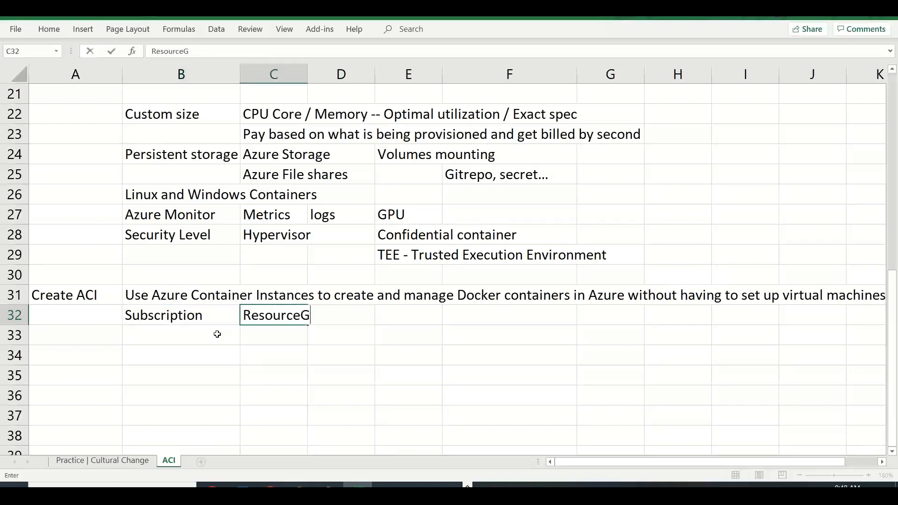
{"action": "key", "text": "BackSpace"}
{"action": "type", "text": "Group"}
{"action": "key", "text": "Return"}
Switch to the Azure portal's Create container instance form and choose RG-PRD-STAN-001 as the resource group.
{"action": "key", "text": "alt+Tab"}
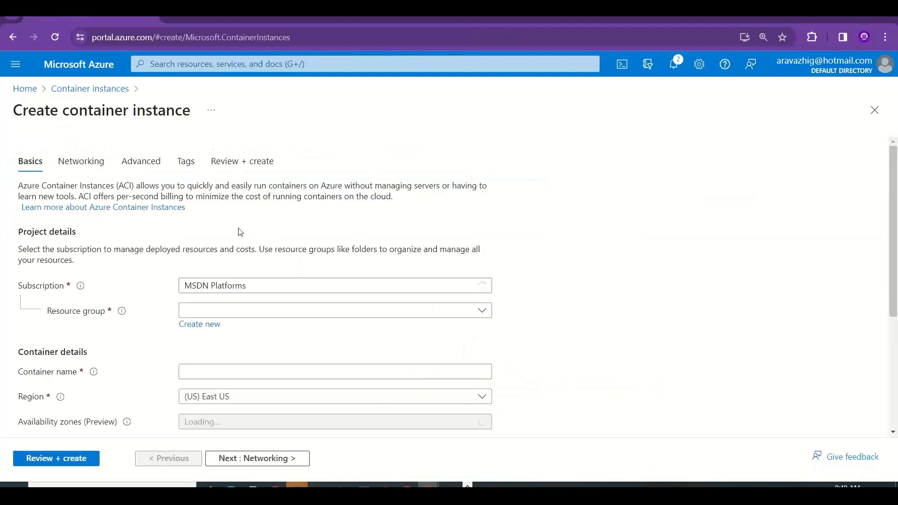
{"action": "left_click", "coordinate": [254, 310]}
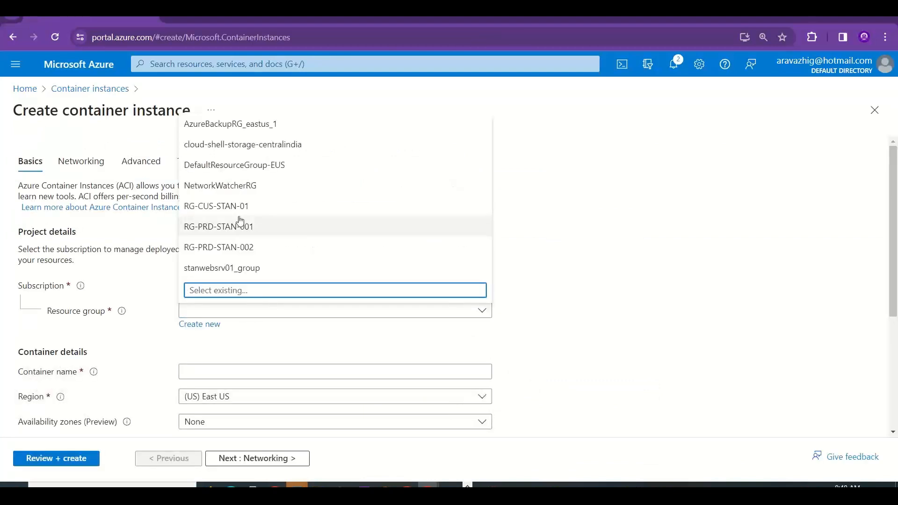
{"action": "left_click", "coordinate": [247, 226]}
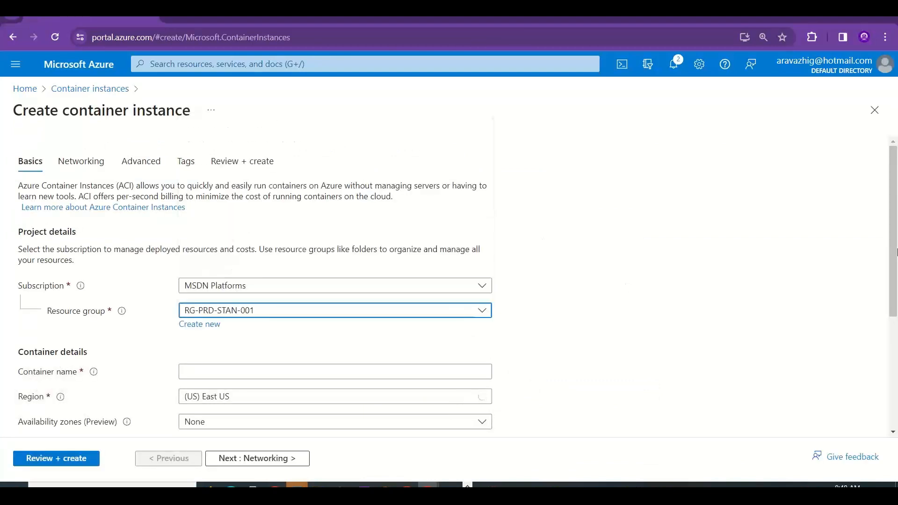
Name the new container stancontainer01 in the container details.
{"action": "scroll", "coordinate": [826, 336], "scroll_direction": "down", "scroll_amount": 4}
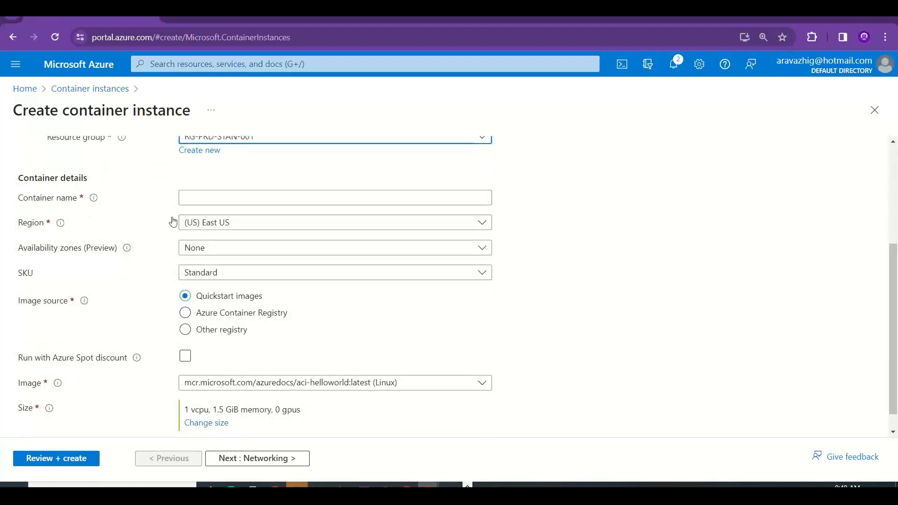
{"action": "left_click", "coordinate": [241, 200]}
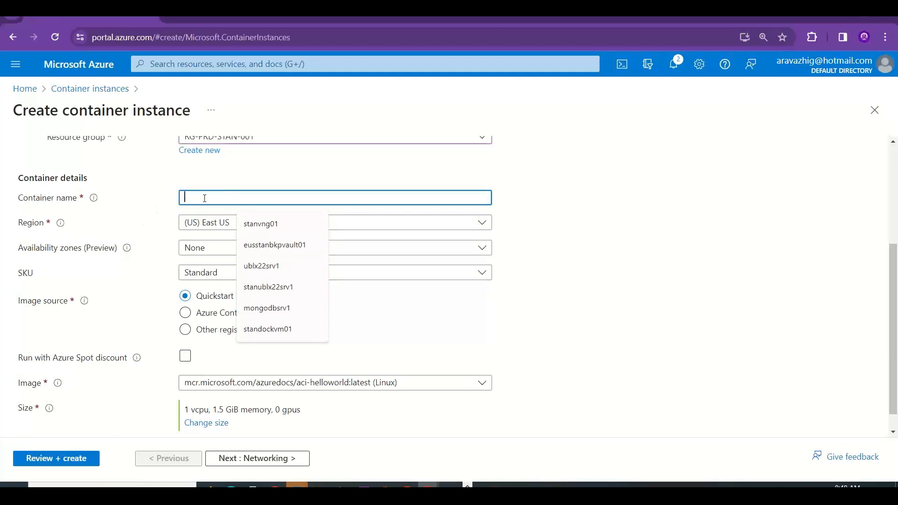
{"action": "type", "text": "stan"}
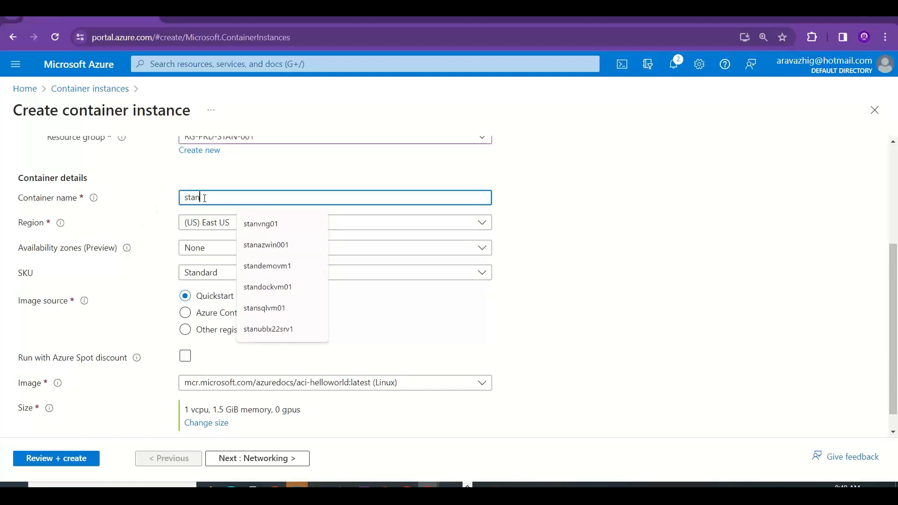
{"action": "type", "text": "containe"}
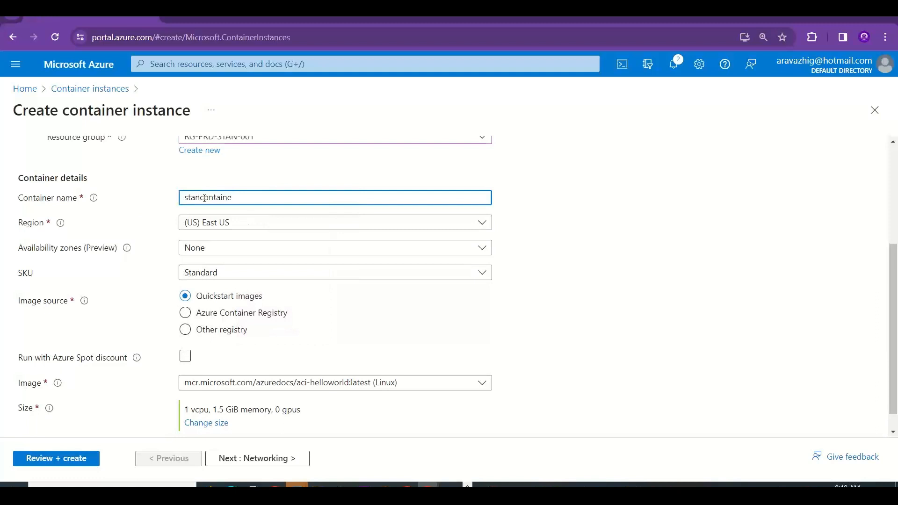
{"action": "type", "text": "r01"}
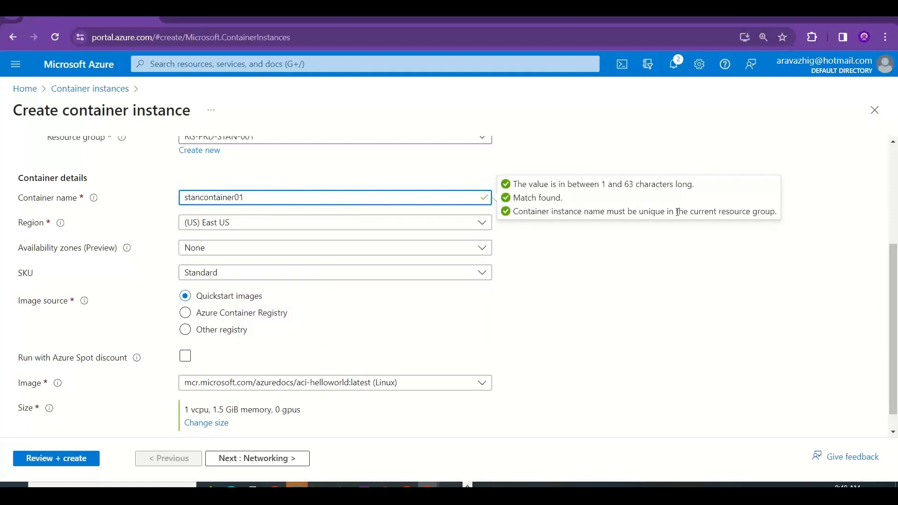
Copy the container name validation rules from the portal into Excel from E33 down, matching the destination formatting.
{"action": "left_click_drag", "start_coordinate": [688, 211], "coordinate": [626, 151]}
{"action": "key", "text": "alt+Tab"}
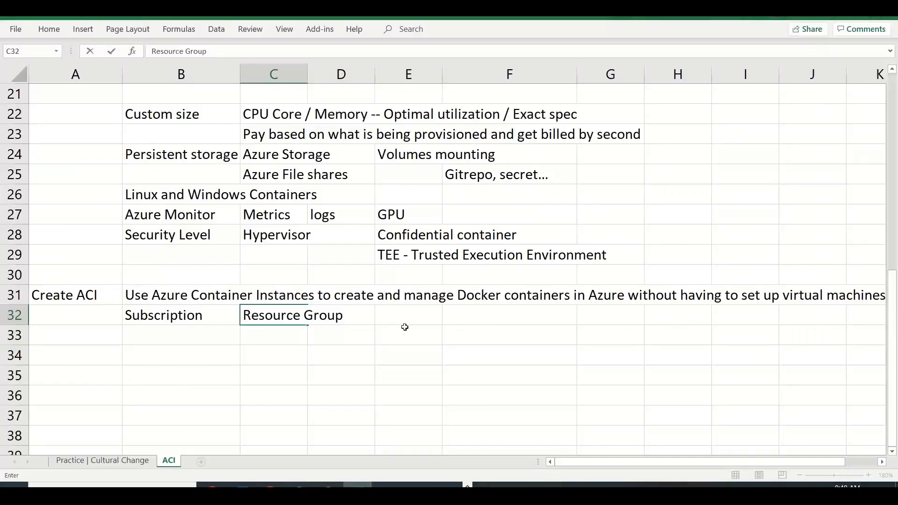
{"action": "left_click", "coordinate": [405, 327]}
{"action": "key", "text": "ctrl+v"}
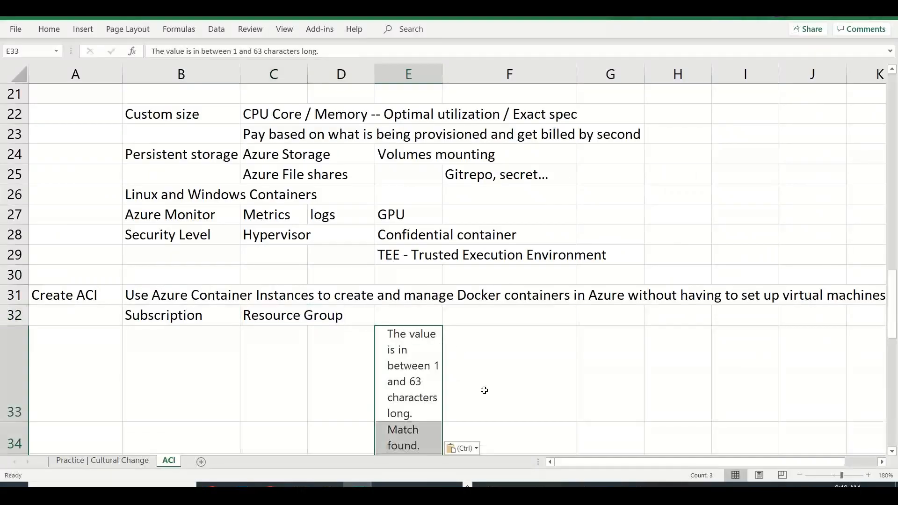
{"action": "left_click", "coordinate": [475, 447]}
{"action": "left_click", "coordinate": [472, 412]}
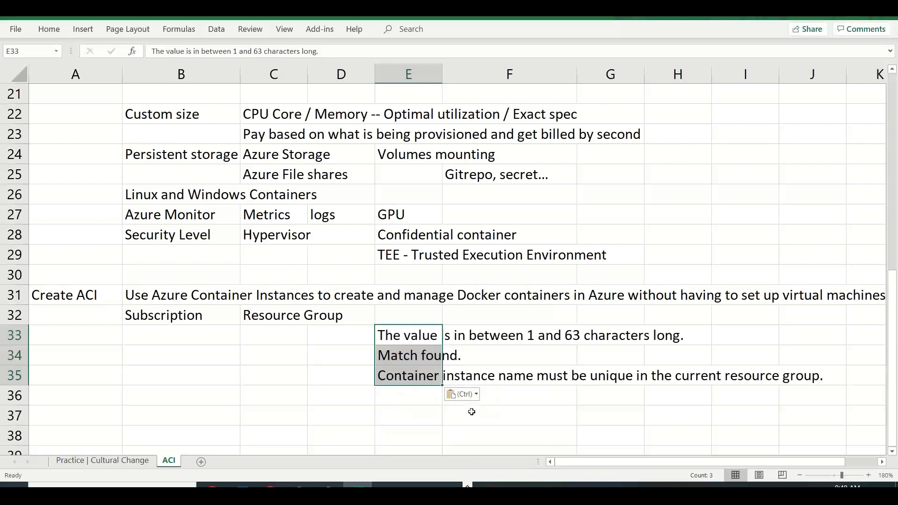
Delete "Match found." from E34 and move the unique container instance name rule from E35 up into E34.
{"action": "left_click", "coordinate": [426, 358]}
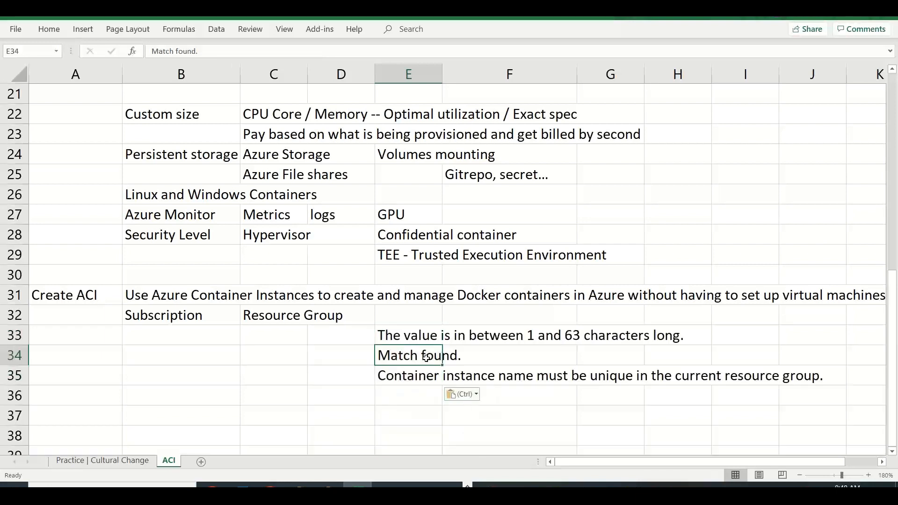
{"action": "key", "text": "Delete"}
{"action": "key", "text": "Down"}
{"action": "key", "text": "ctrl+x"}
{"action": "key", "text": "Up"}
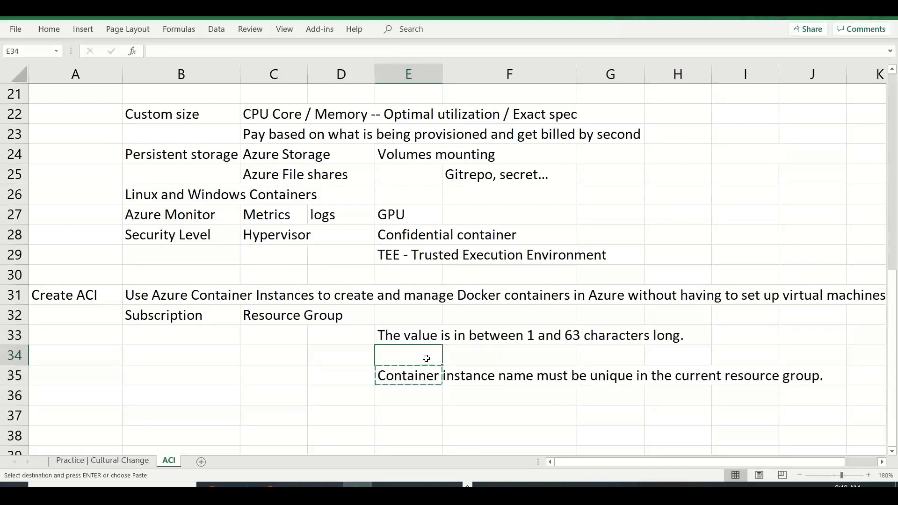
{"action": "key", "text": "ctrl+v"}
{"action": "left_click", "coordinate": [205, 372]}
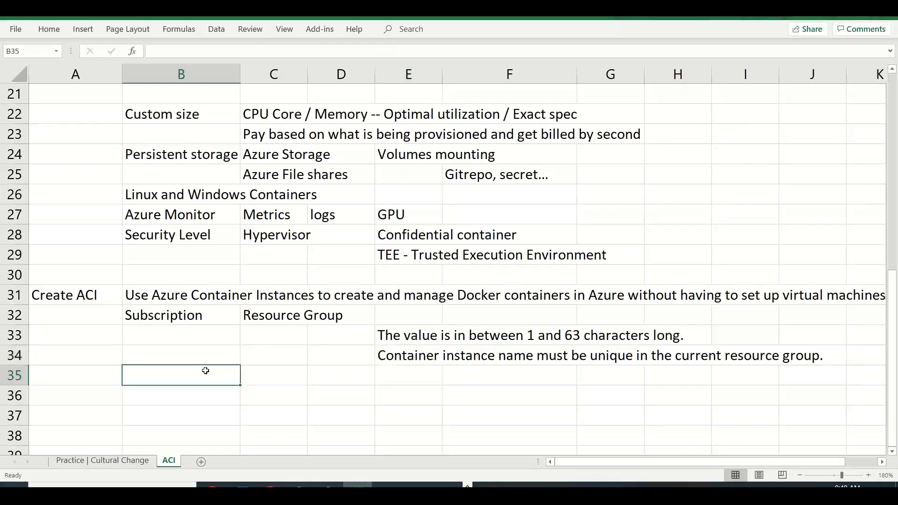
Switch to the Azure portal's Create container instance form and review the available SKU options.
{"action": "key", "text": "alt+Tab"}
{"action": "left_click", "coordinate": [600, 279]}
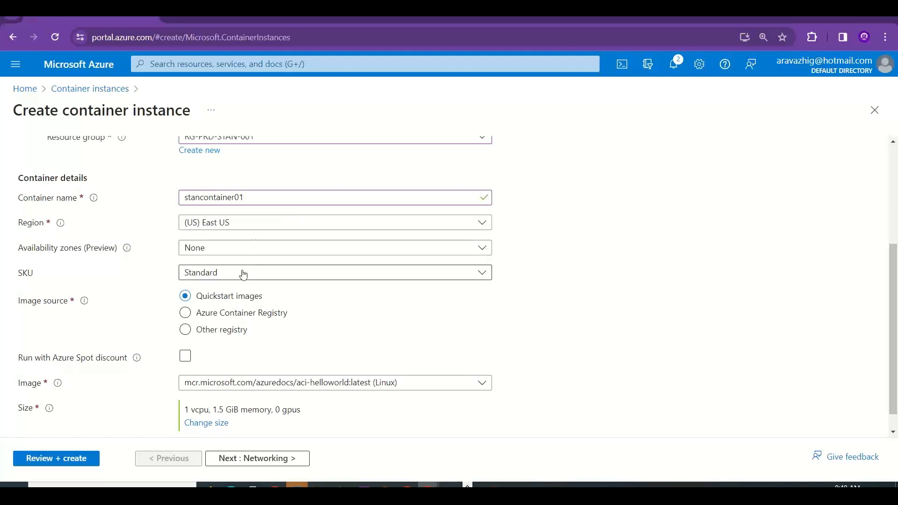
{"action": "left_click", "coordinate": [221, 275]}
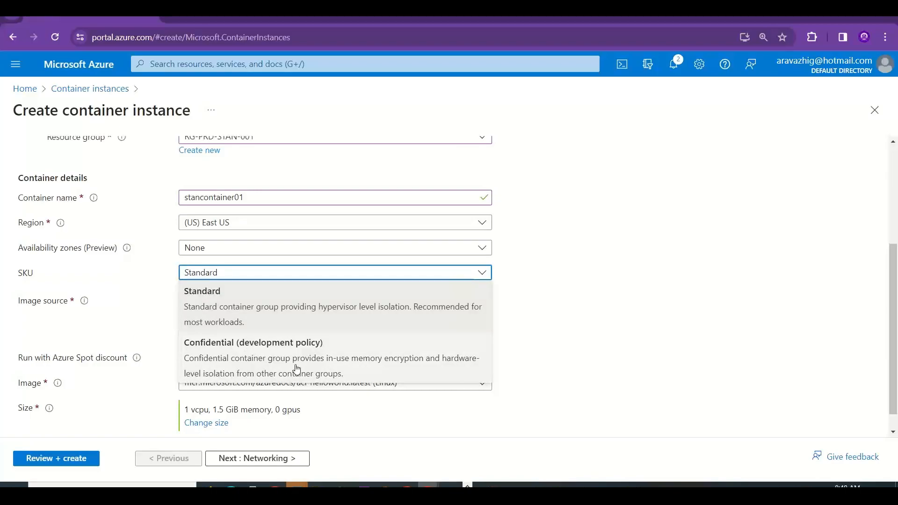
{"action": "left_click", "coordinate": [563, 342]}
Switch to Excel and fill row 35 from column B with SKU, Standard and Confidential.
{"action": "key", "text": "alt+Tab"}
{"action": "left_click", "coordinate": [143, 386]}
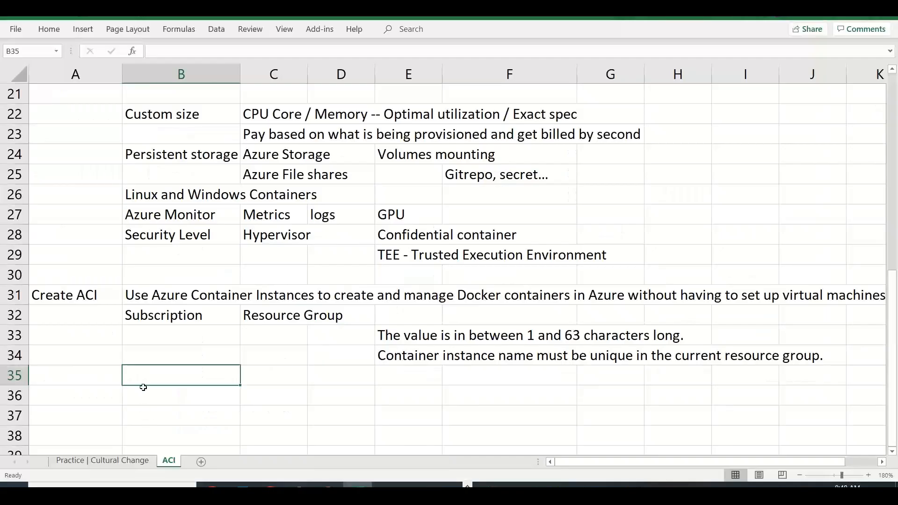
{"action": "type", "text": "SKU"}
{"action": "key", "text": "Tab"}
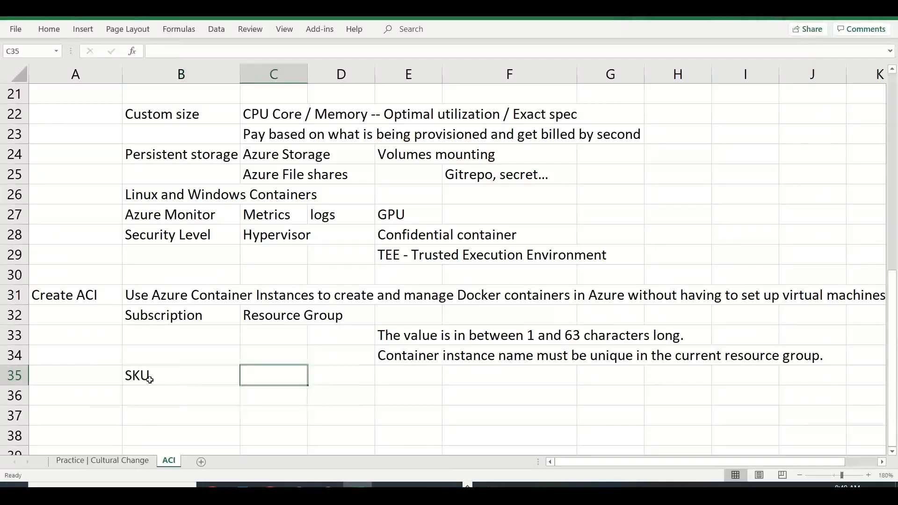
{"action": "type", "text": "Standard"}
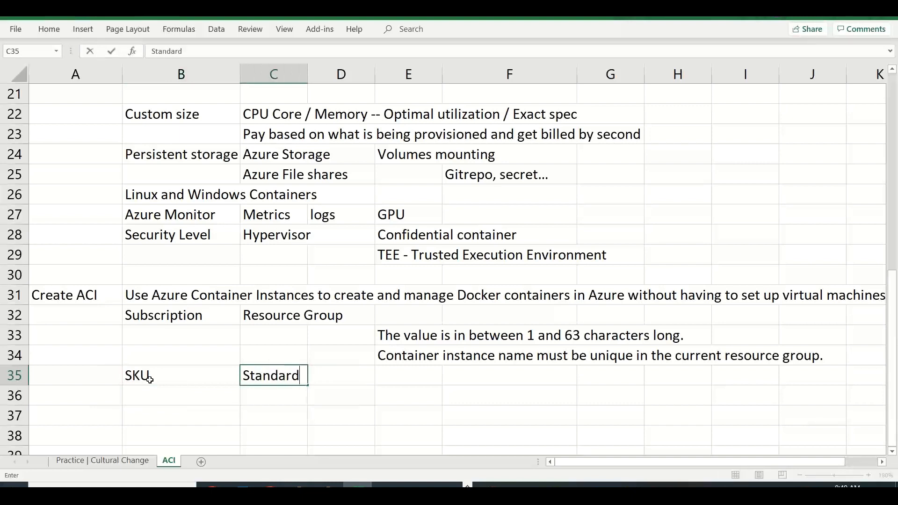
{"action": "key", "text": "Tab"}
{"action": "type", "text": "Confid"}
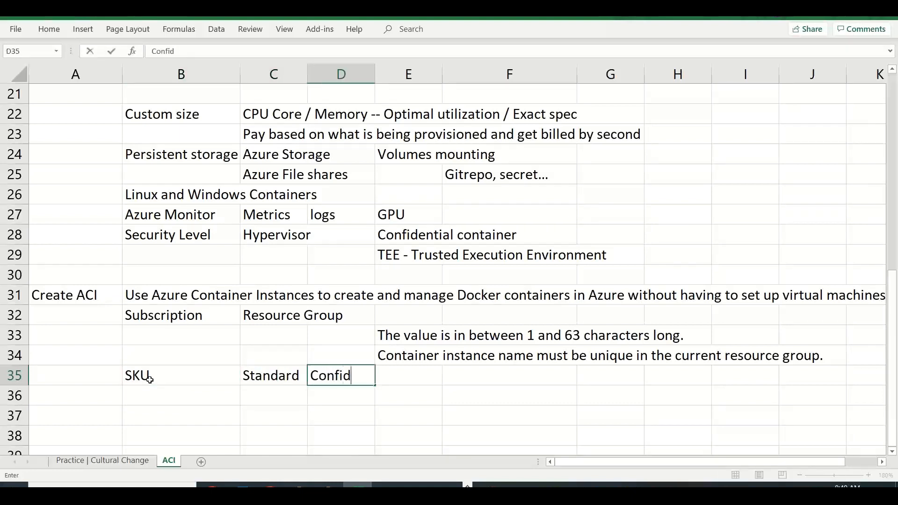
{"action": "type", "text": "entail"}
{"action": "key", "text": "BackSpace"}
{"action": "key", "text": "BackSpace"}
{"action": "key", "text": "BackSpace"}
{"action": "type", "text": "ial"}
Add Region in E32 and Availability zone in F32, checking the field names against the Azure portal form.
{"action": "key", "text": "Up"}
{"action": "key", "text": "Up"}
{"action": "key", "text": "Up"}
{"action": "key", "text": "Right"}
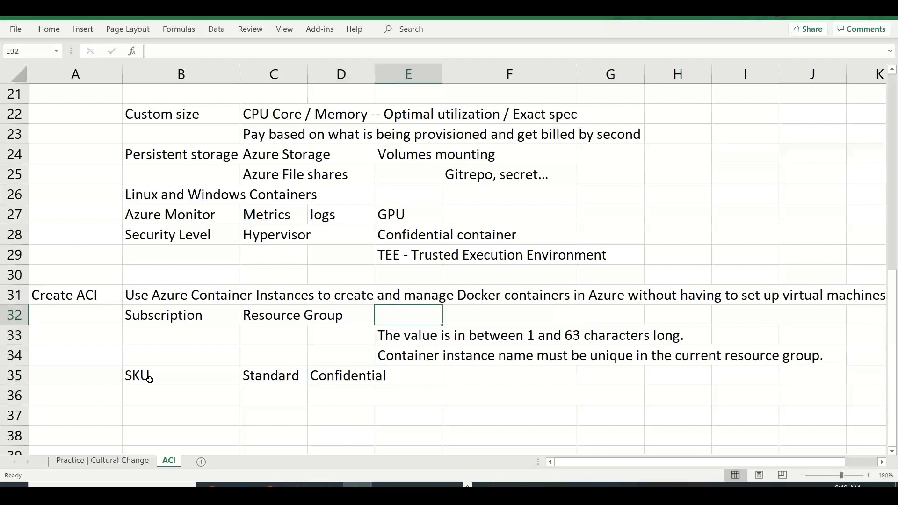
{"action": "type", "text": "Region"}
{"action": "key", "text": "alt+Tab"}
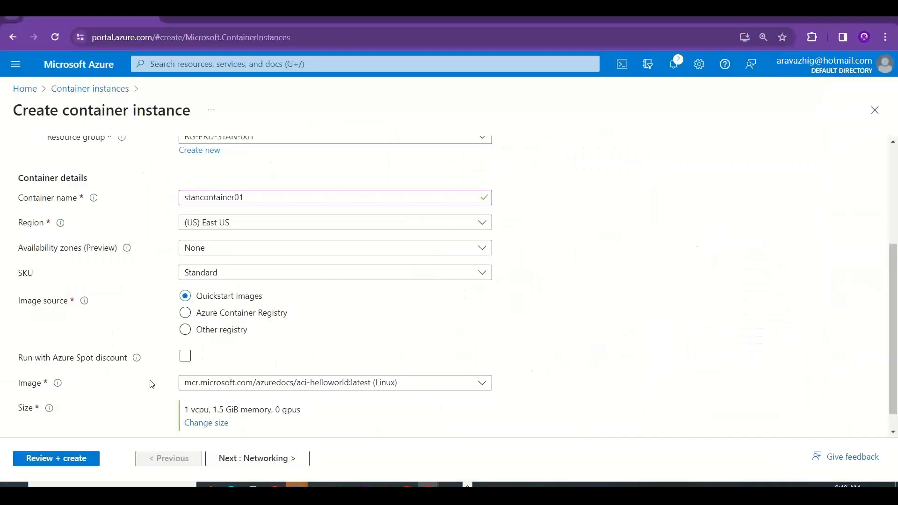
{"action": "key", "text": "alt+Tab"}
{"action": "key", "text": "Right"}
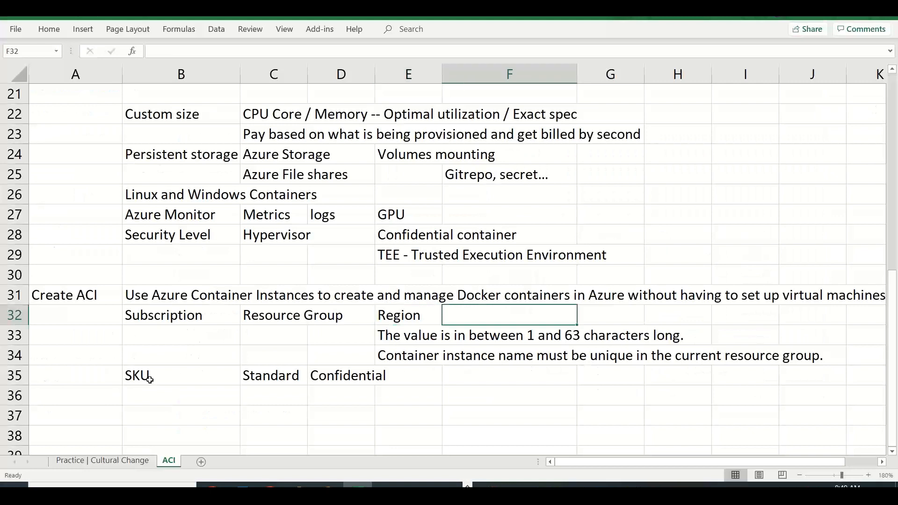
{"action": "type", "text": "Availabli"}
{"action": "key", "text": "BackSpace"}
{"action": "key", "text": "BackSpace"}
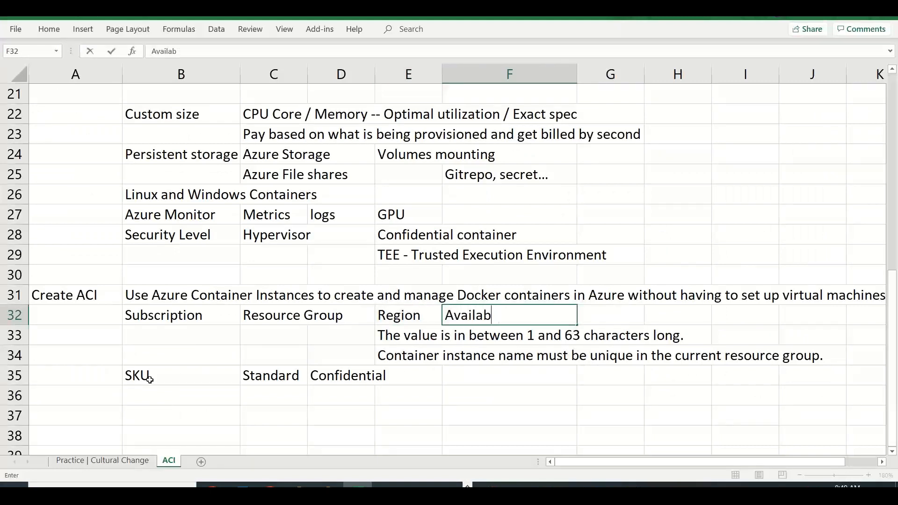
{"action": "type", "text": "ility zone"}
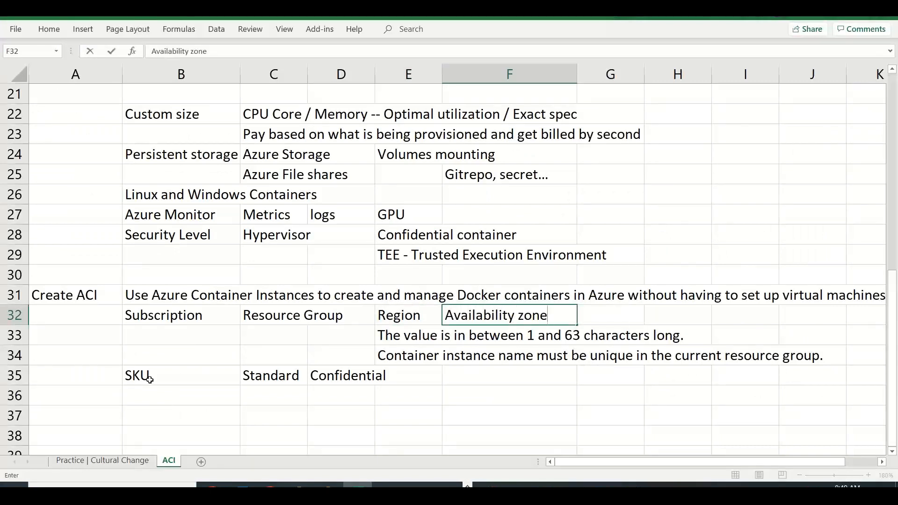
{"action": "key", "text": "Right"}
Switch to the Azure portal and review the quickstart images offered for the container.
{"action": "key", "text": "alt+Tab"}
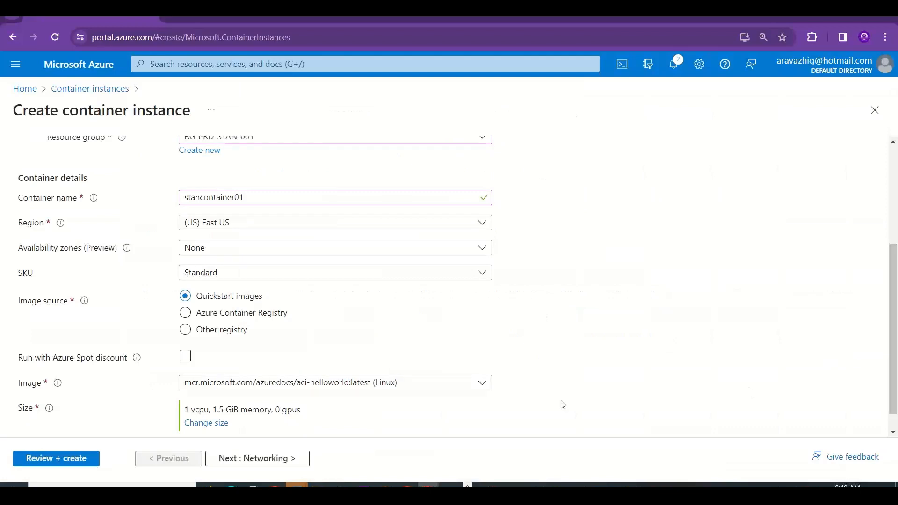
{"action": "scroll", "coordinate": [895, 323], "scroll_direction": "down", "scroll_amount": 1}
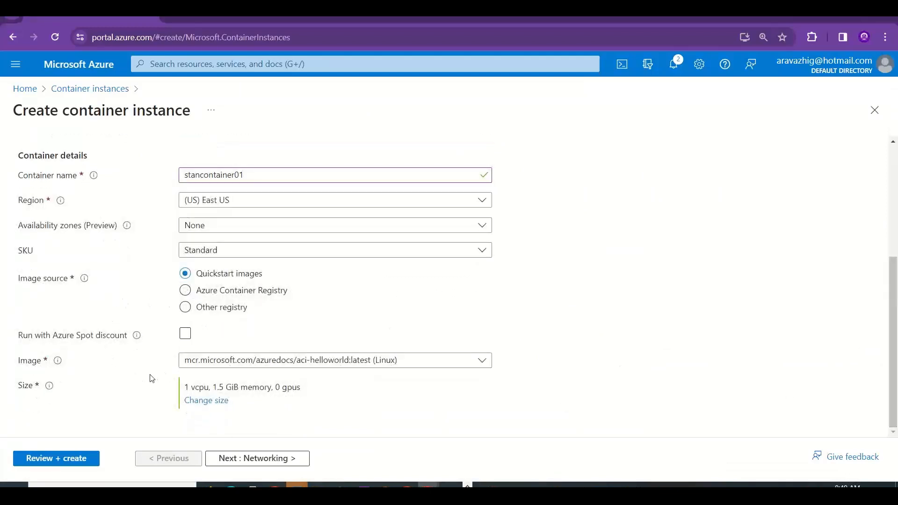
{"action": "left_click", "coordinate": [229, 366]}
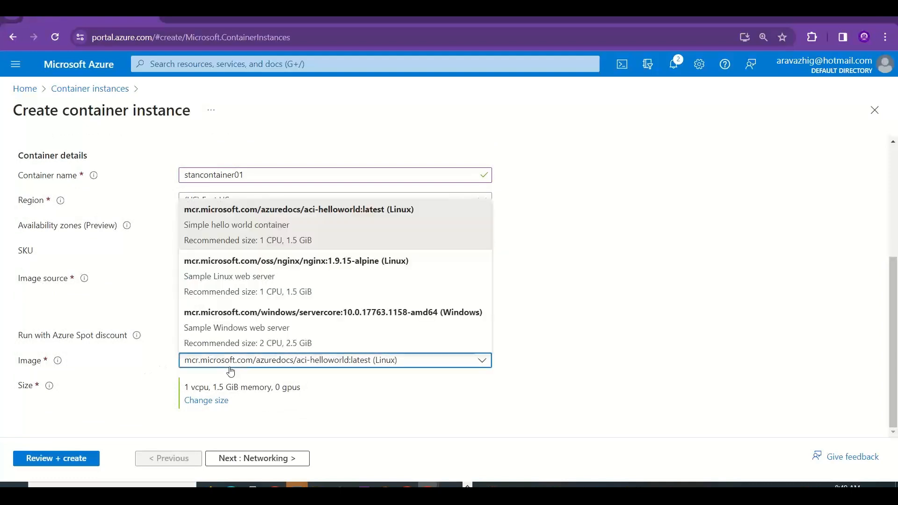
{"action": "left_click", "coordinate": [603, 356]}
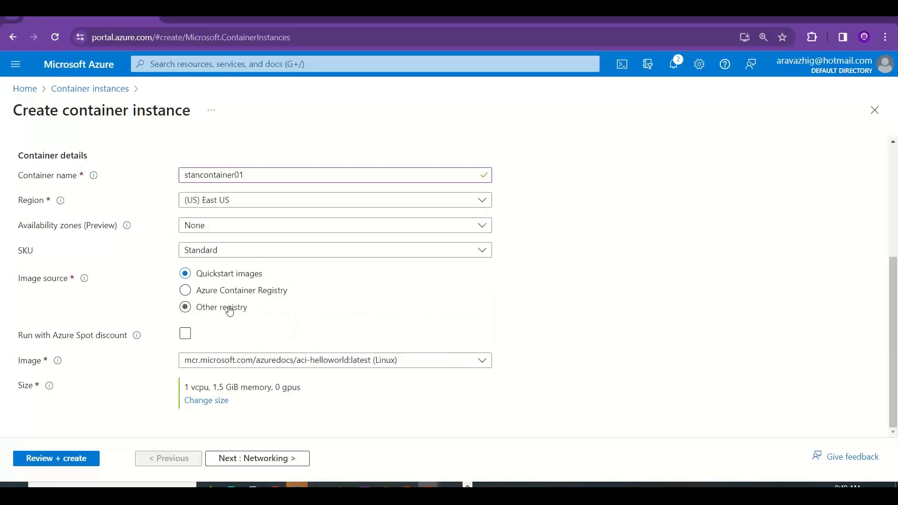
Switch to Excel and enter "Container Registry" in B37 and "Container images -- store" in D37.
{"action": "key", "text": "alt+Tab"}
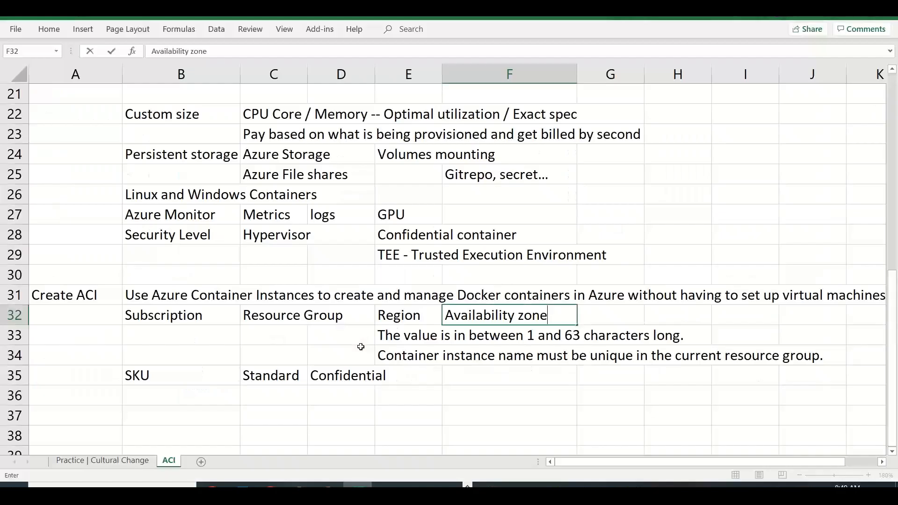
{"action": "left_click", "coordinate": [176, 401]}
{"action": "key", "text": "Return"}
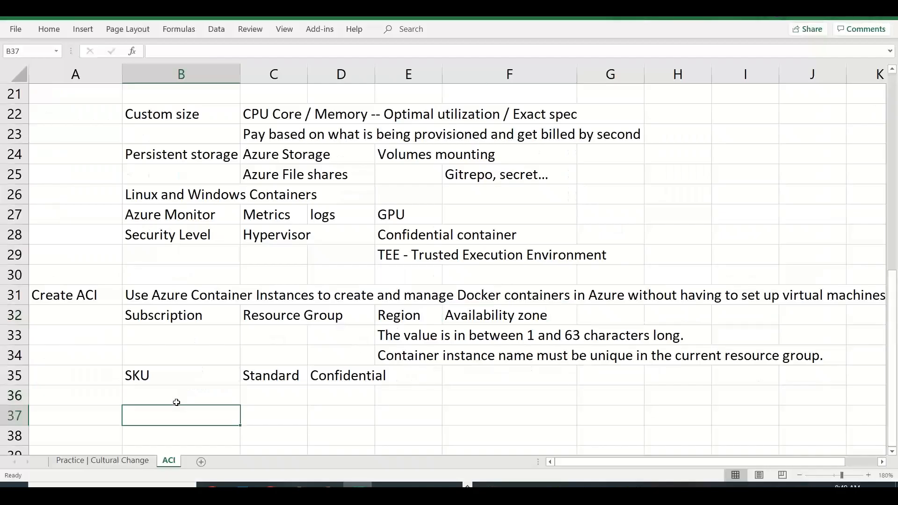
{"action": "type", "text": "Container Re"}
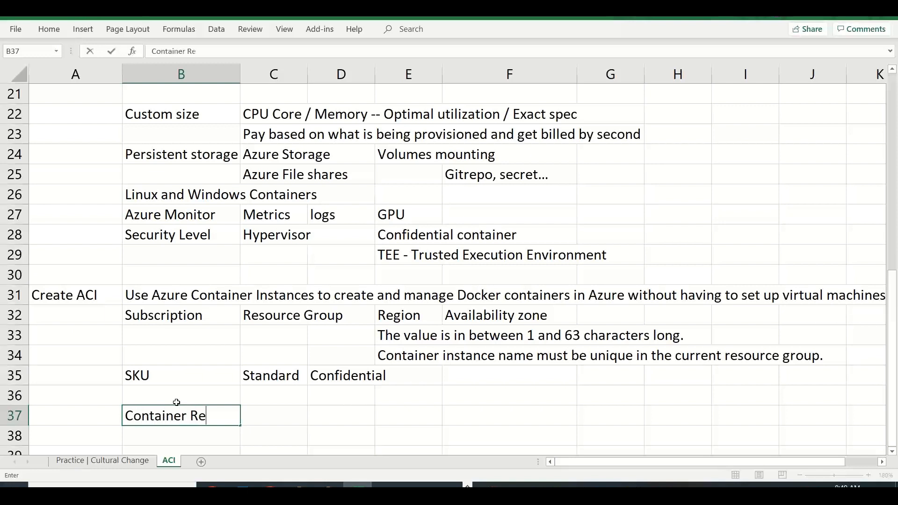
{"action": "type", "text": "gistry"}
{"action": "key", "text": "Tab"}
{"action": "key", "text": "Tab"}
{"action": "type", "text": "Co"}
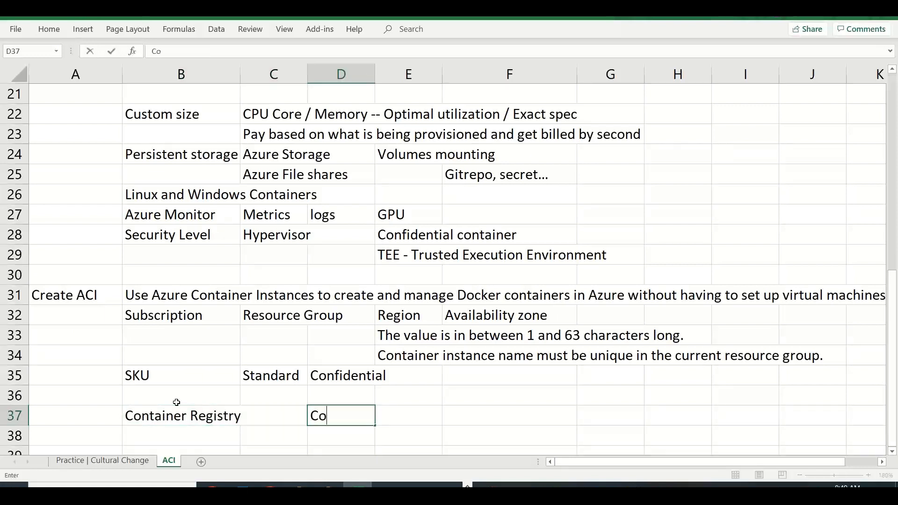
{"action": "type", "text": "ntainer images "}
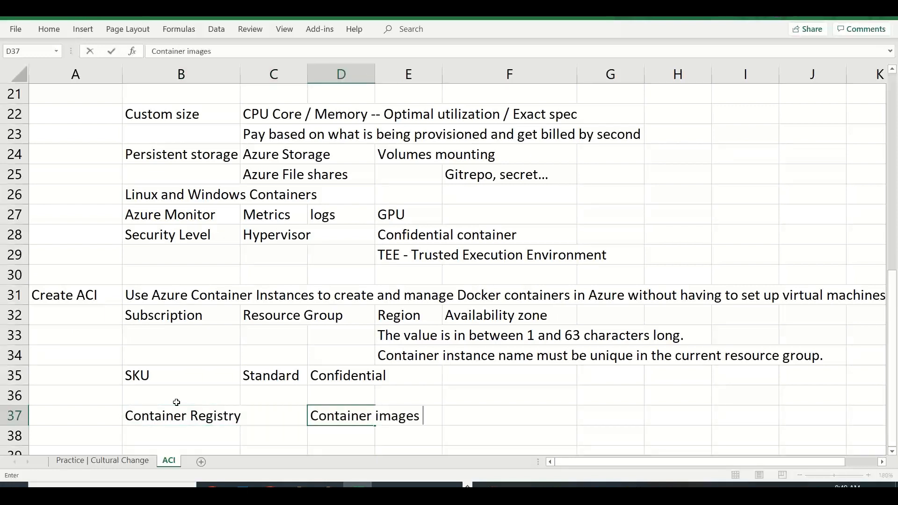
{"action": "type", "text": "-- store"}
{"action": "key", "text": "Return"}
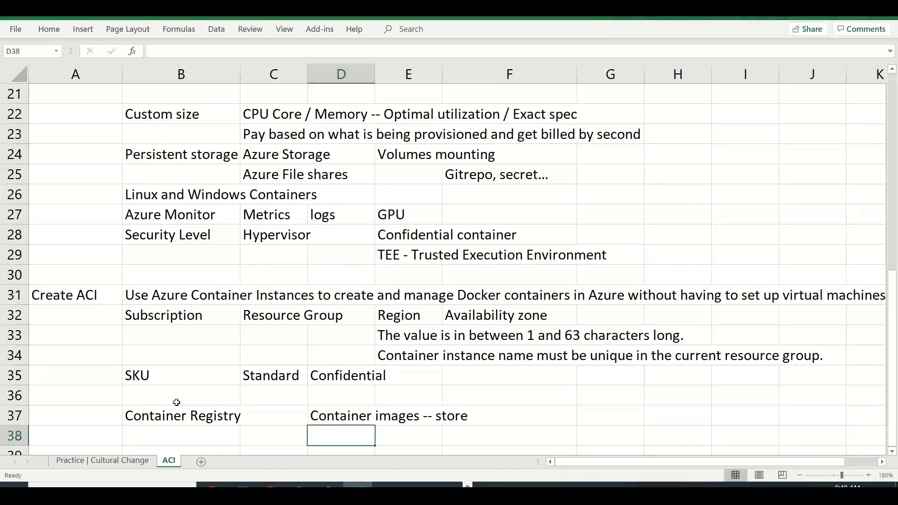
Enter "Microsoft container registry - MCR" in E38 beneath the container images note.
{"action": "scroll", "coordinate": [177, 403], "scroll_direction": "down", "scroll_amount": 2}
{"action": "key", "text": "Right"}
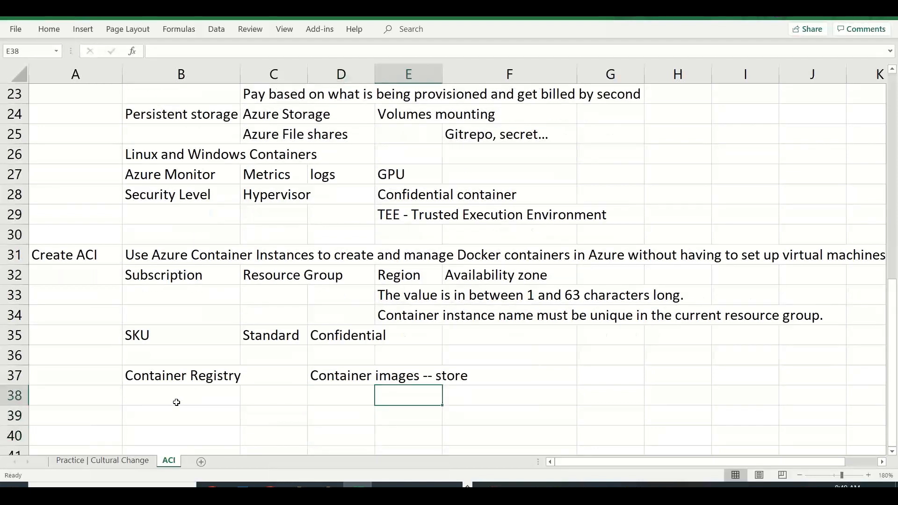
{"action": "type", "text": "Mciro"}
{"action": "key", "text": "BackSpace"}
{"action": "key", "text": "BackSpace"}
{"action": "key", "text": "BackSpace"}
{"action": "key", "text": "BackSpace"}
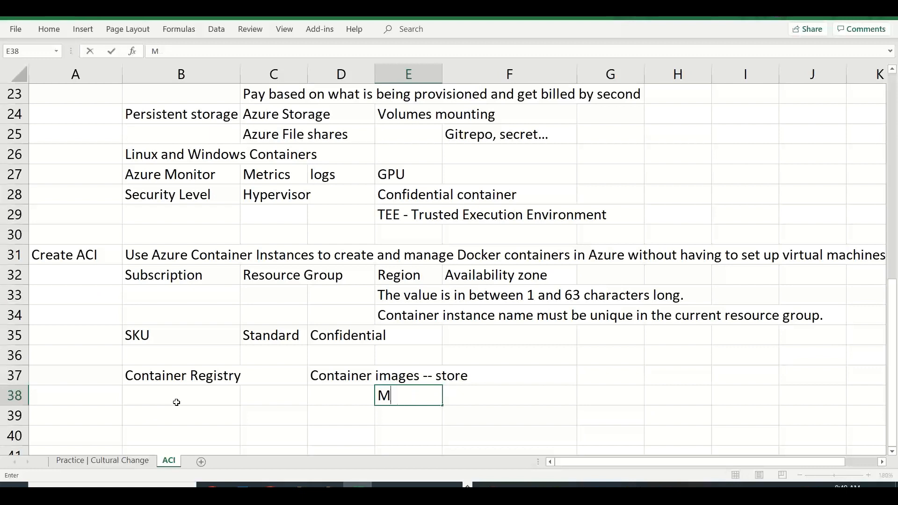
{"action": "type", "text": "icrosoft cont"}
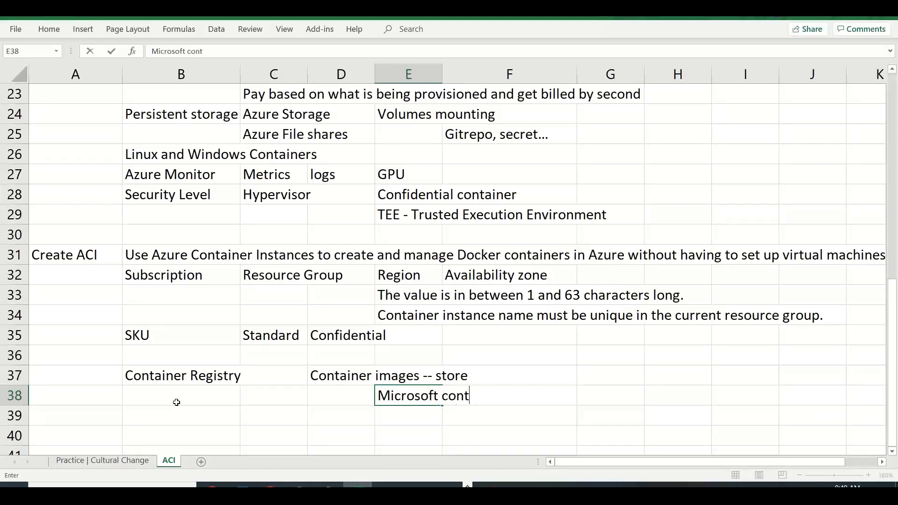
{"action": "type", "text": "ainer registry"}
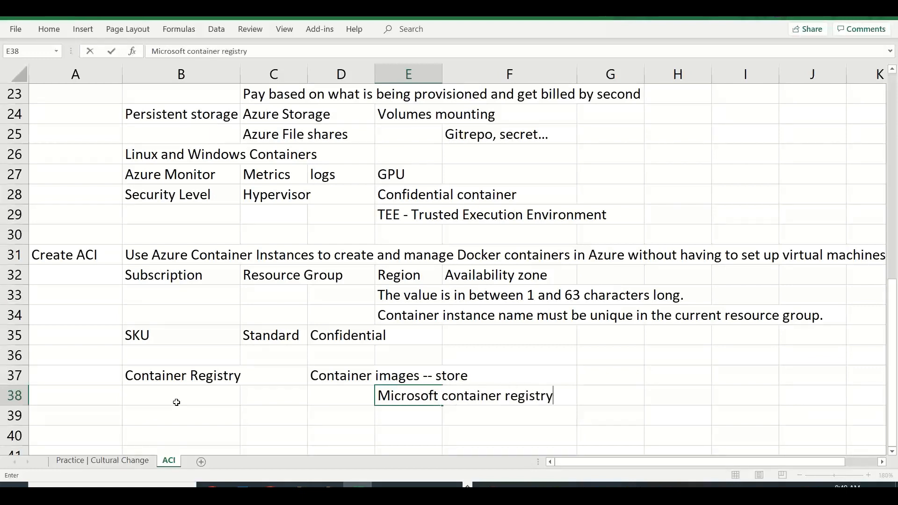
{"action": "type", "text": " - MCR"}
{"action": "key", "text": "Return"}
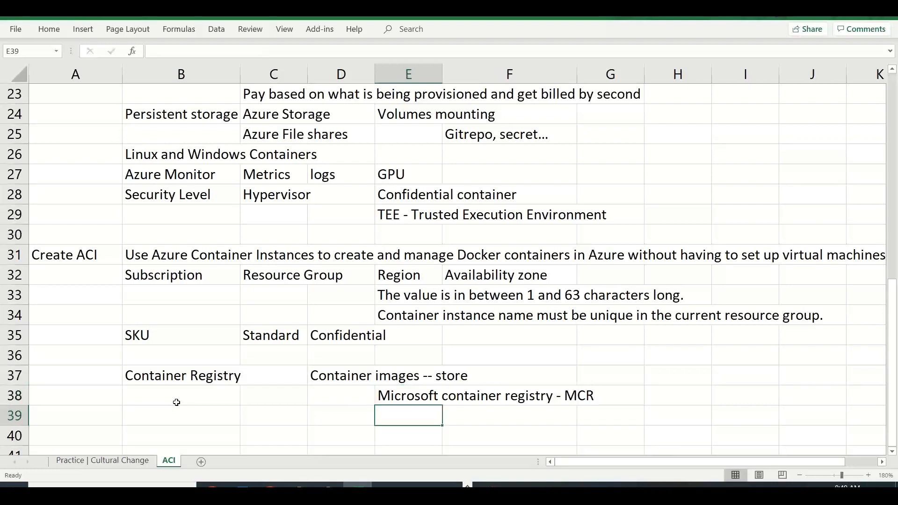
Enter "Azure Container registry - ACR -- Public / private" in E39.
{"action": "type", "text": "Azure Container "}
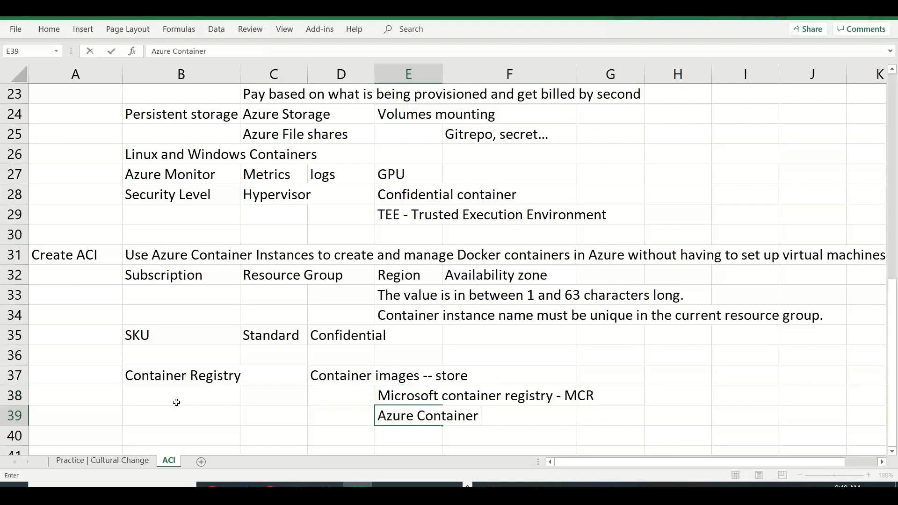
{"action": "type", "text": "registr"}
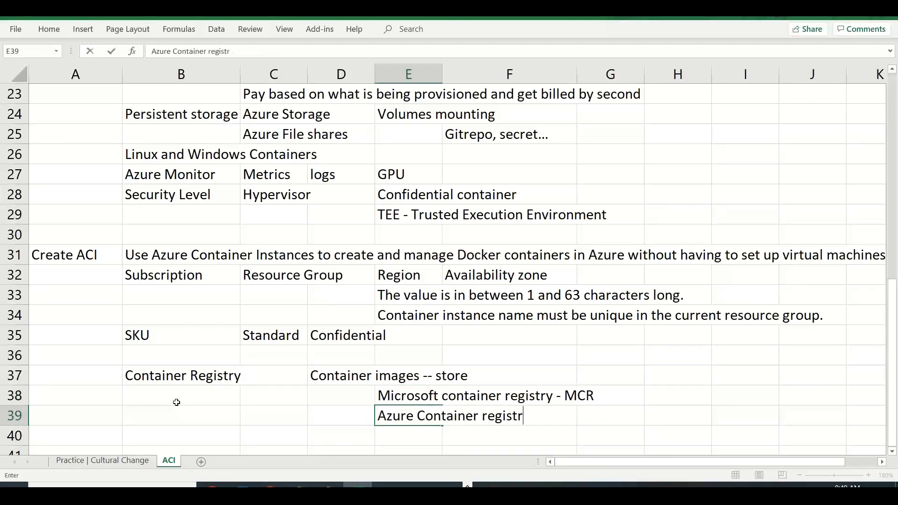
{"action": "type", "text": "y - ACR -- Public "}
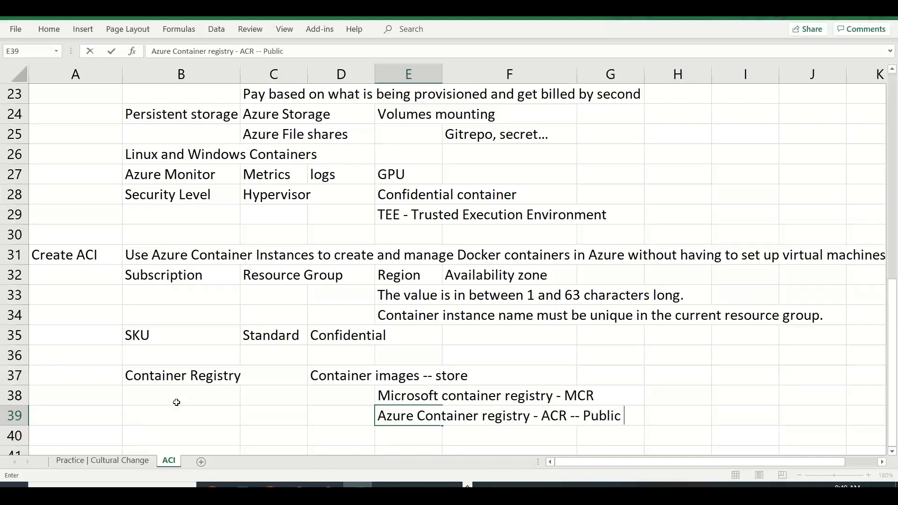
{"action": "type", "text": "/ private"}
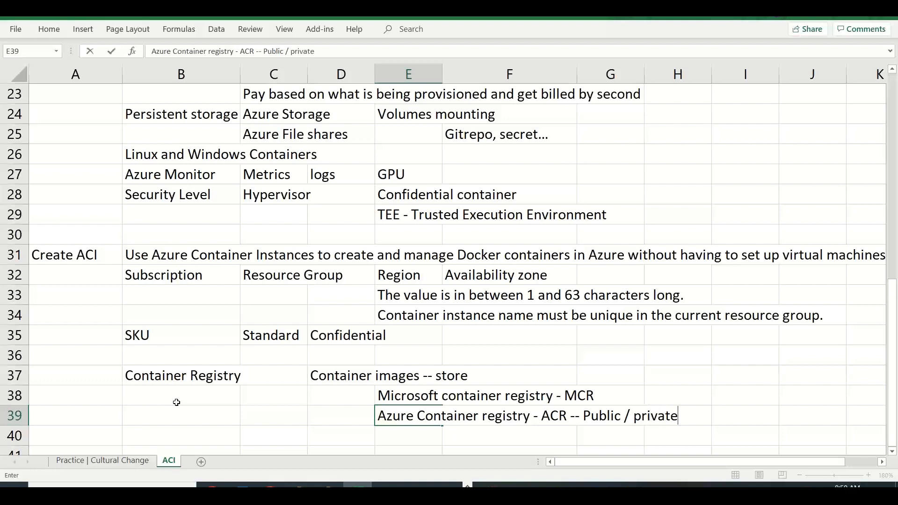
{"action": "key", "text": "Return"}
{"action": "key", "text": "Down"}
{"action": "key", "text": "Up"}
{"action": "key", "text": "Up"}
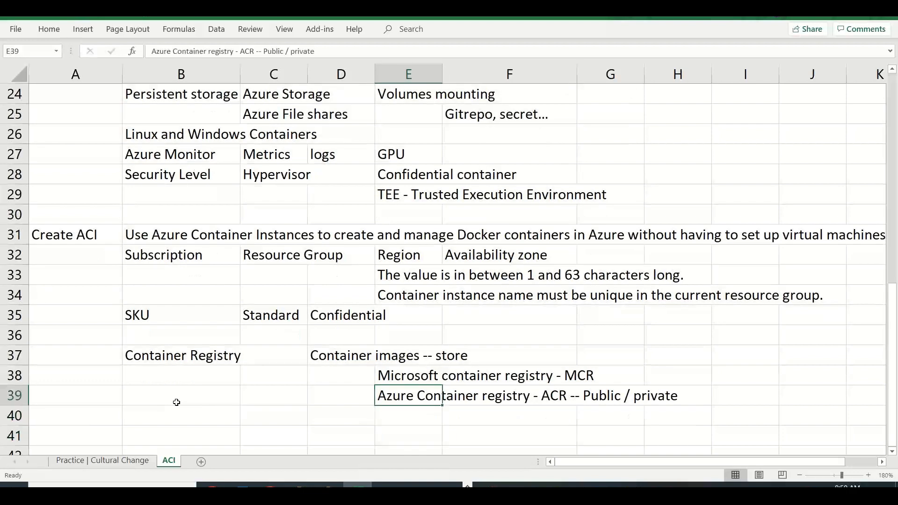
Enter "Other 3rd party registry -- Docker Hub...etc" in E40 beneath the Azure Container registry note.
{"action": "key", "text": "Down"}
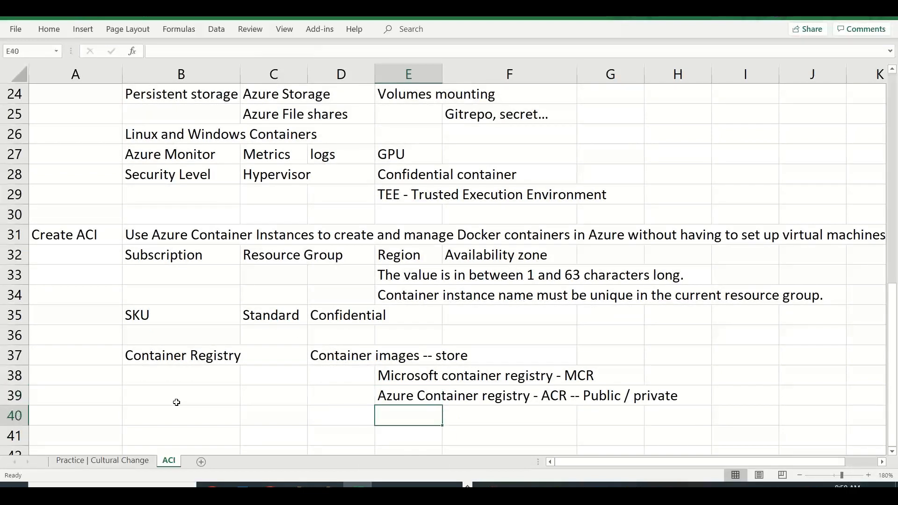
{"action": "type", "text": "Other"}
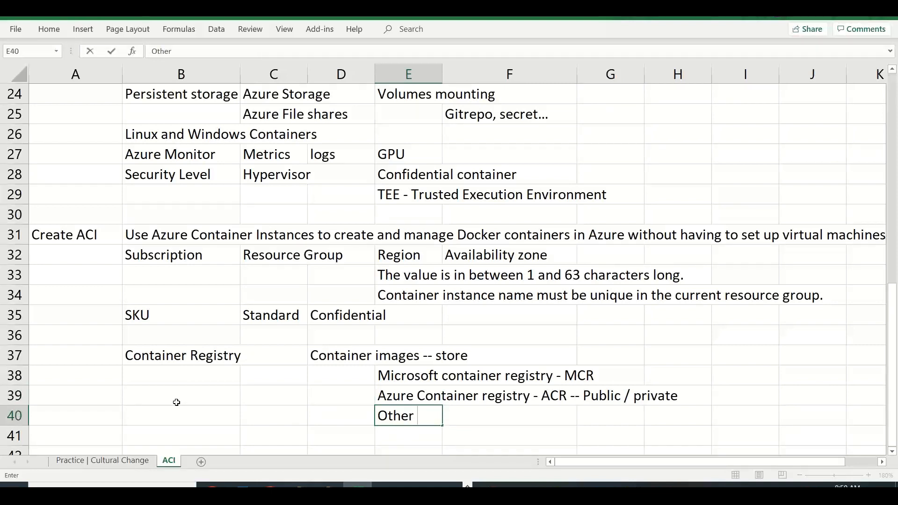
{"action": "type", "text": " 3rd party re"}
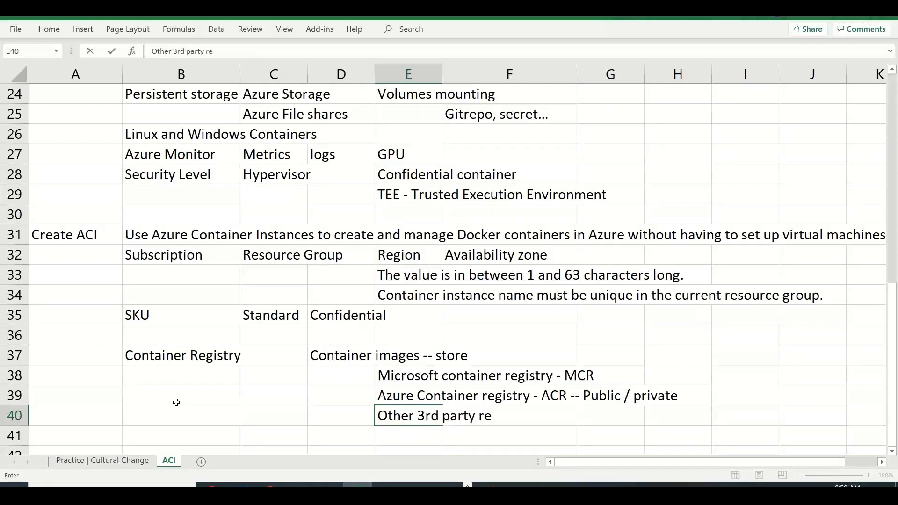
{"action": "type", "text": "gistry -- Gith"}
{"action": "key", "text": "BackSpace"}
{"action": "key", "text": "BackSpace"}
{"action": "key", "text": "BackSpace"}
{"action": "key", "text": "BackSpace"}
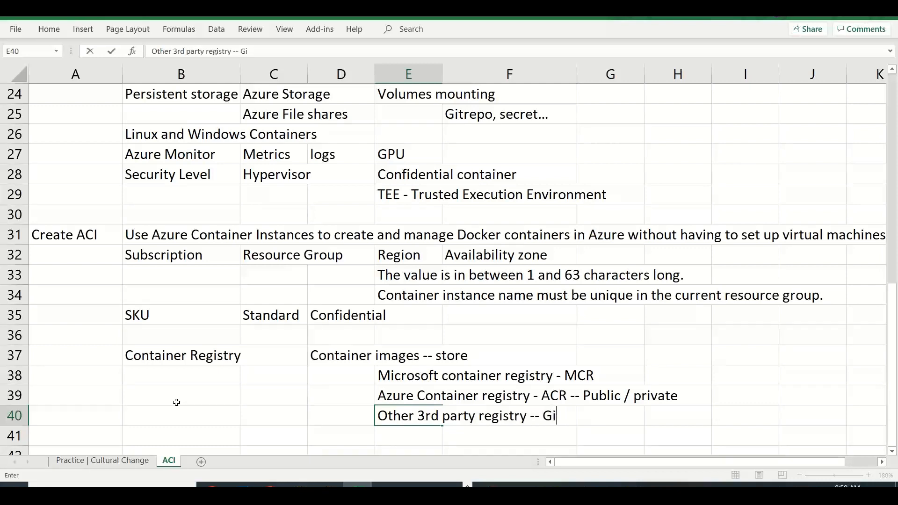
{"action": "type", "text": "Docker H"}
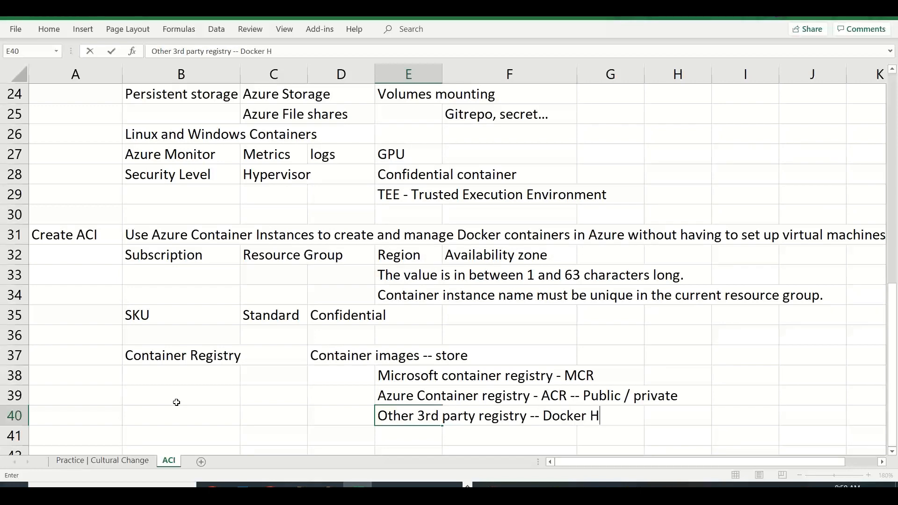
{"action": "type", "text": "ub...etc"}
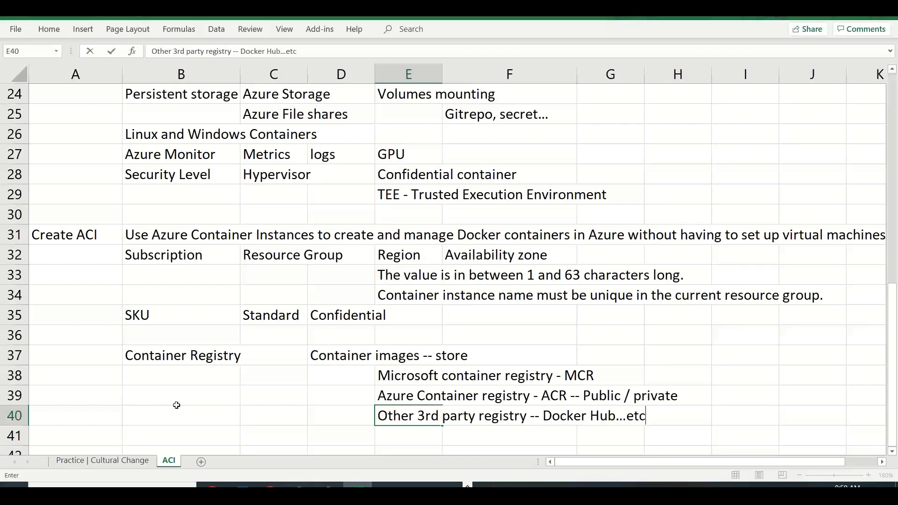
Switch to the browser, search for "docker hub" in a new tab, and open the Docker Hub site.
{"action": "key", "text": "super+Tab"}
{"action": "key", "text": "Return"}
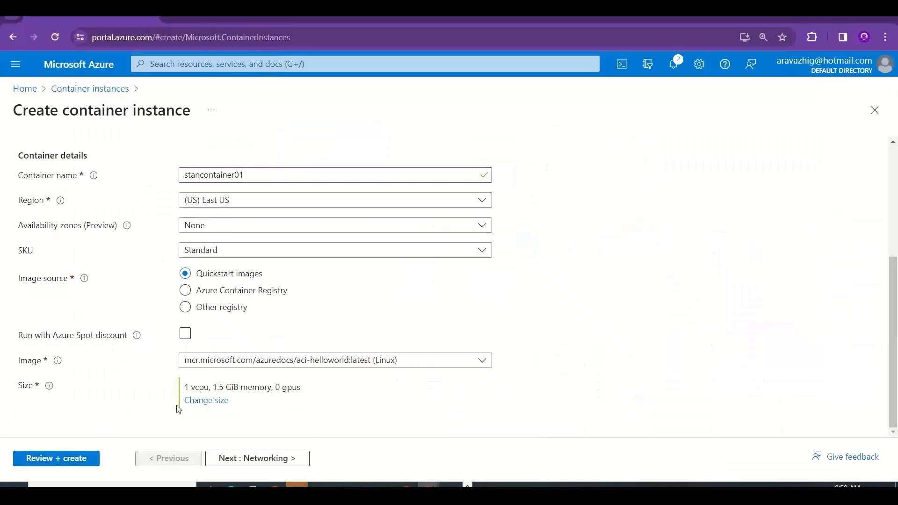
{"action": "key", "text": "ctrl+t"}
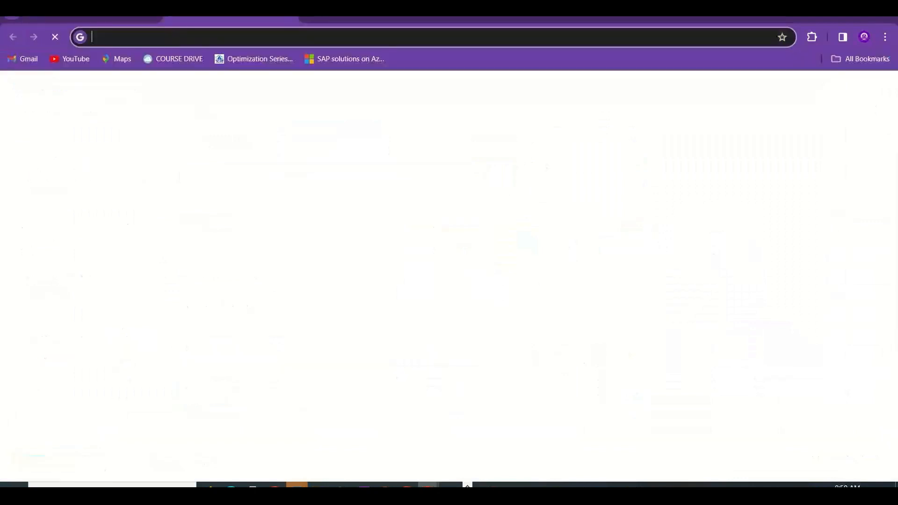
{"action": "type", "text": "do"}
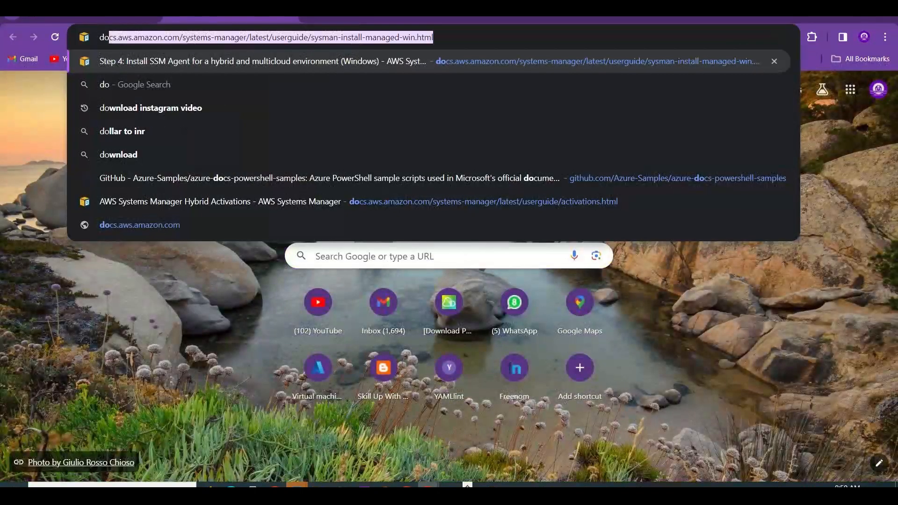
{"action": "type", "text": "cker hub"}
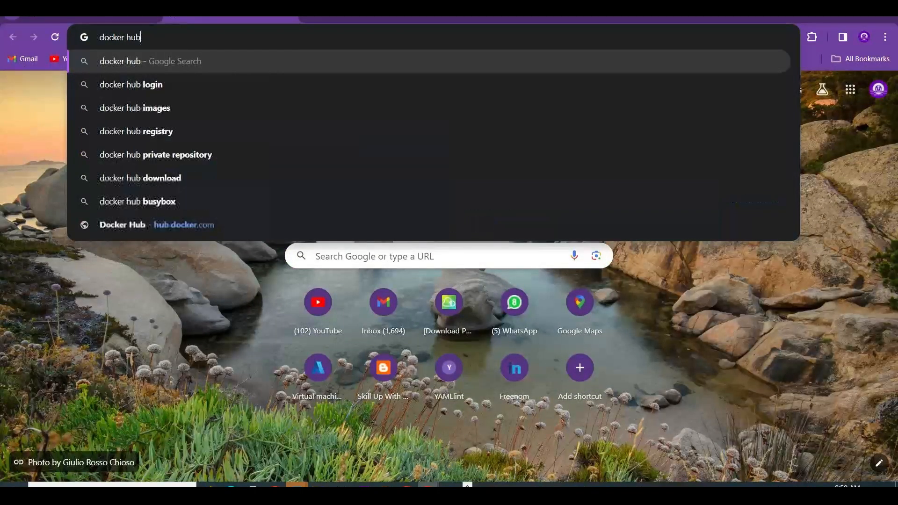
{"action": "key", "text": "Return"}
{"action": "left_click", "coordinate": [180, 182]}
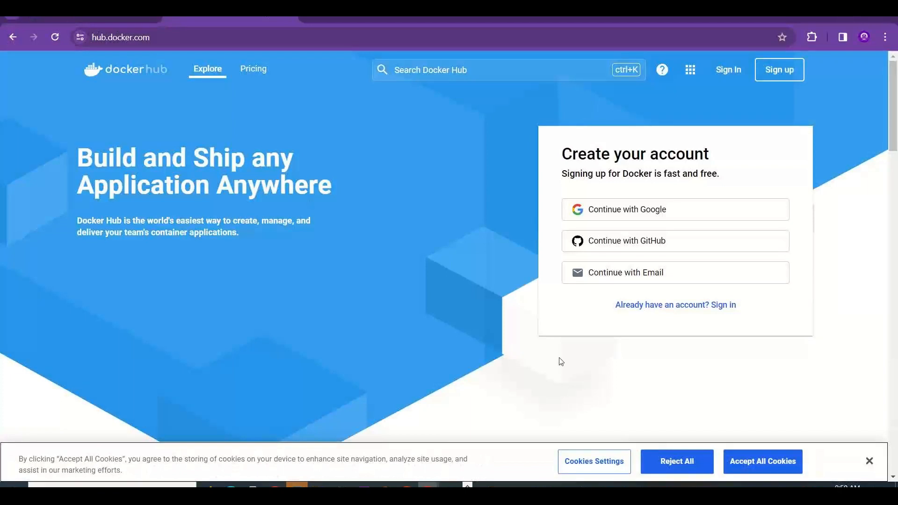
Try to continue into Docker Hub with the Google account.
{"action": "left_click", "coordinate": [650, 211]}
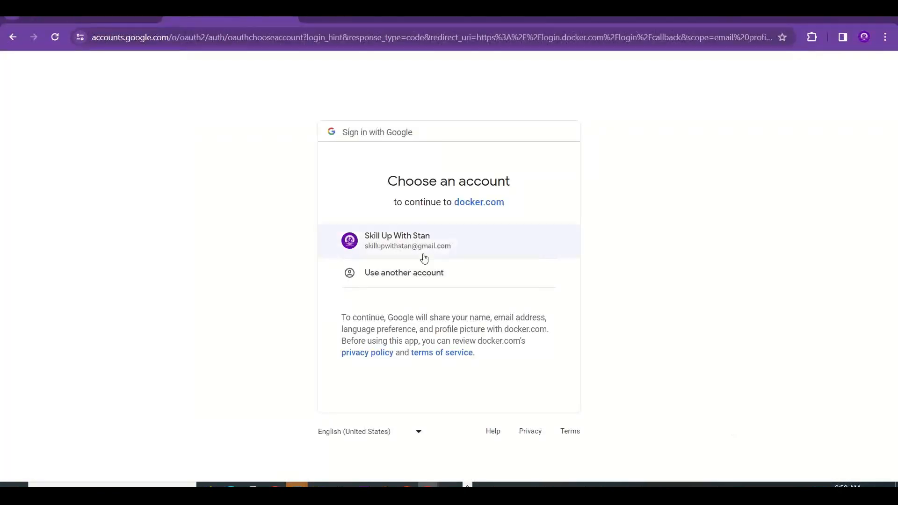
{"action": "left_click", "coordinate": [425, 258]}
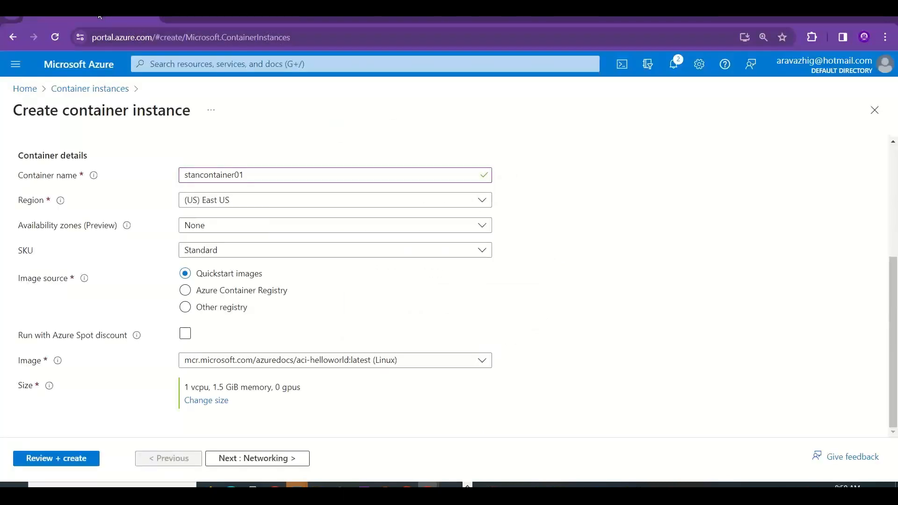
{"action": "left_click", "coordinate": [234, 18]}
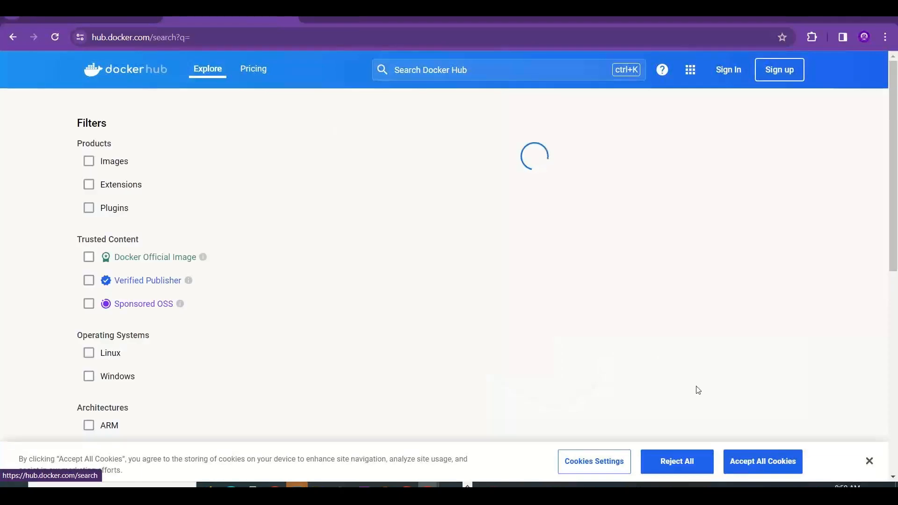
Filter the Docker Hub catalogue to Linux images and review the alpine image's description and size.
{"action": "left_click", "coordinate": [754, 460]}
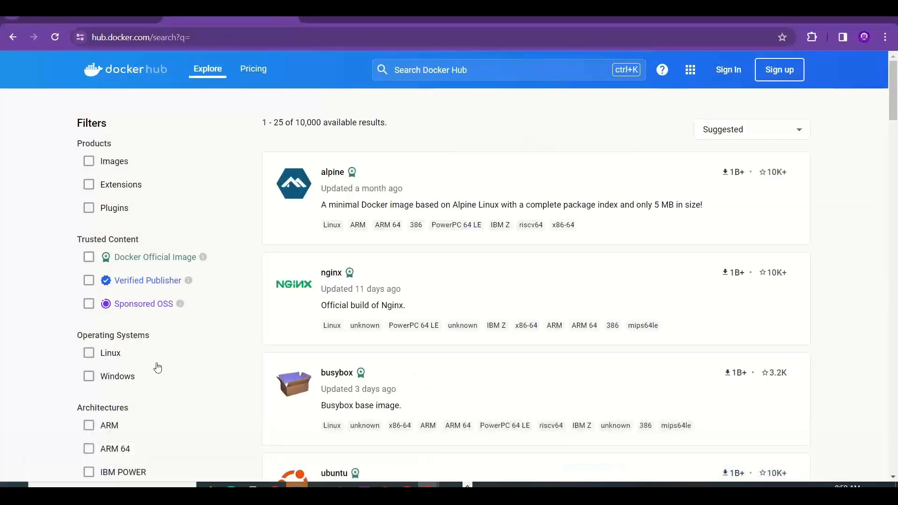
{"action": "left_click", "coordinate": [99, 359]}
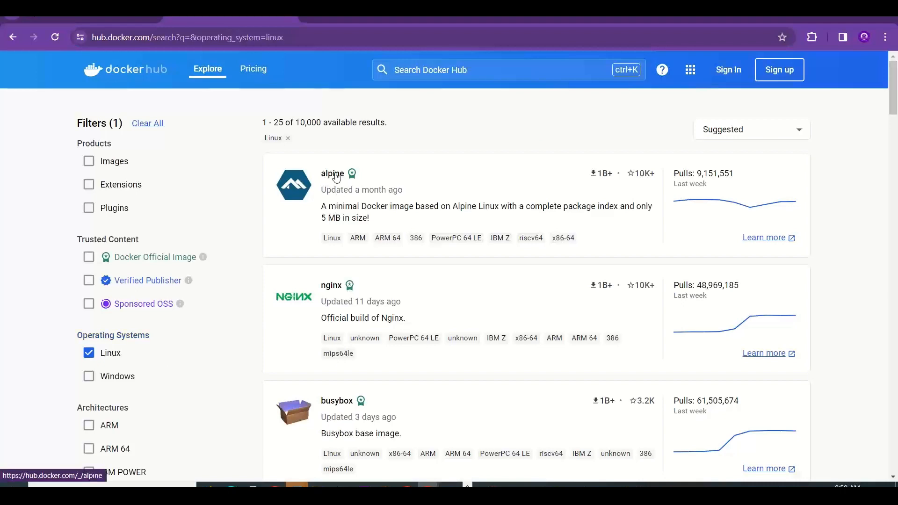
{"action": "left_click", "coordinate": [335, 177]}
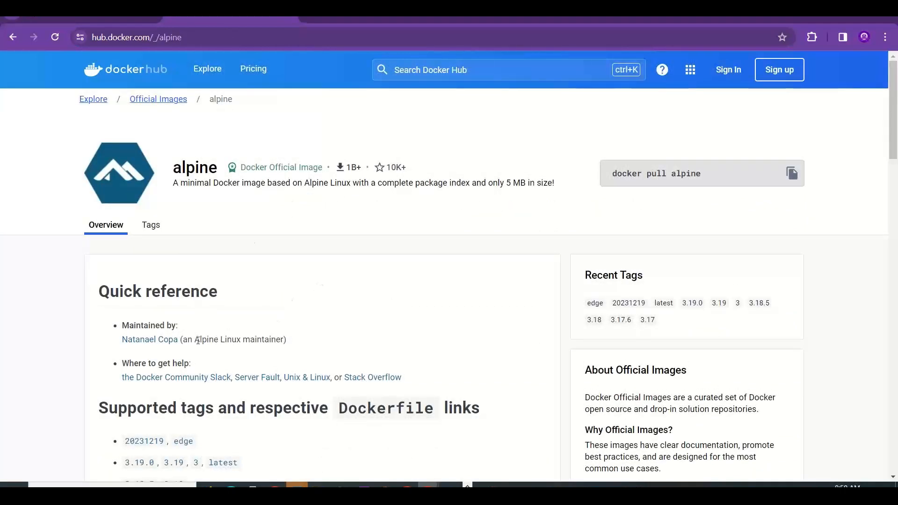
{"action": "left_click_drag", "start_coordinate": [195, 341], "coordinate": [235, 345]}
{"action": "left_click_drag", "start_coordinate": [895, 180], "coordinate": [896, 310]}
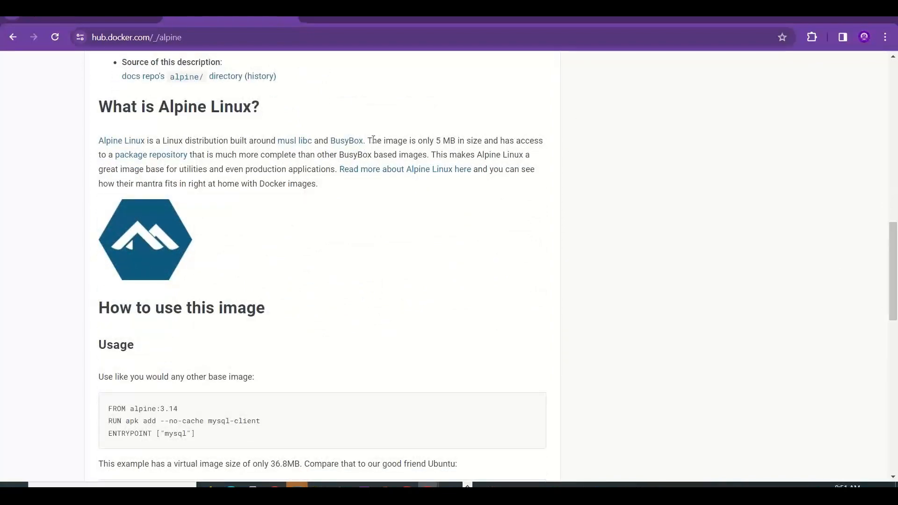
{"action": "left_click_drag", "start_coordinate": [373, 140], "coordinate": [474, 135]}
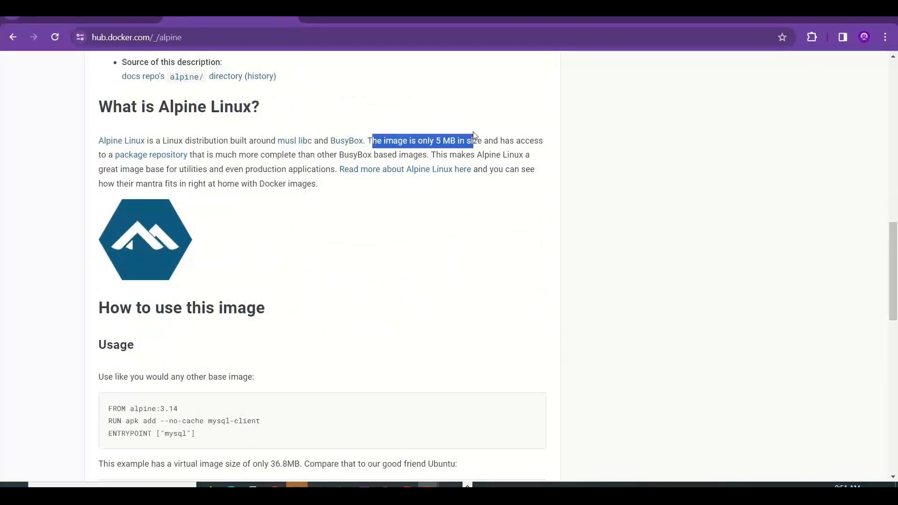
{"action": "left_click_drag", "start_coordinate": [895, 224], "coordinate": [895, 83]}
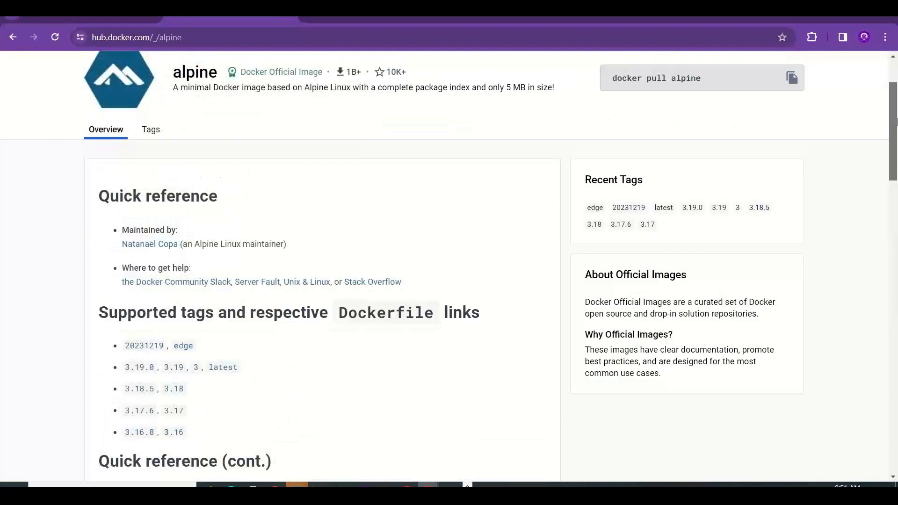
Look over the ubuntu image's page from the Linux results and return to the results list.
{"action": "left_click", "coordinate": [13, 38]}
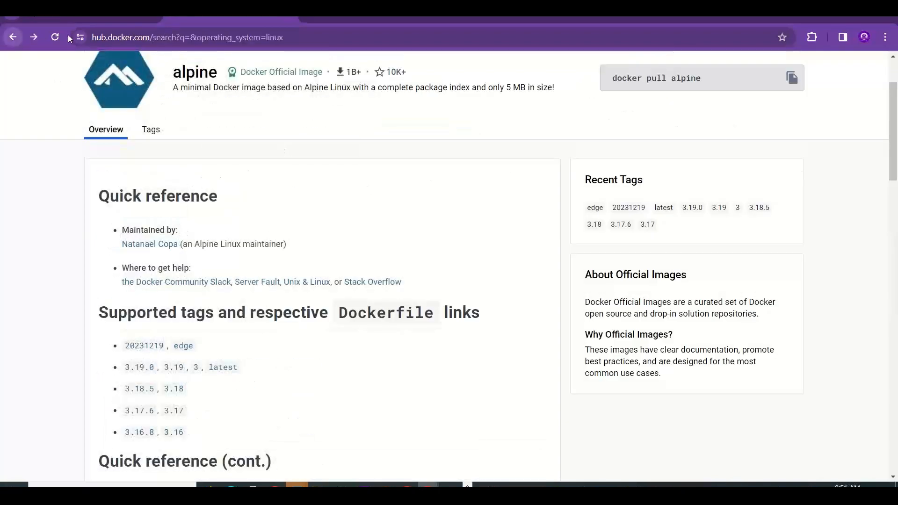
{"action": "left_click", "coordinate": [895, 135]}
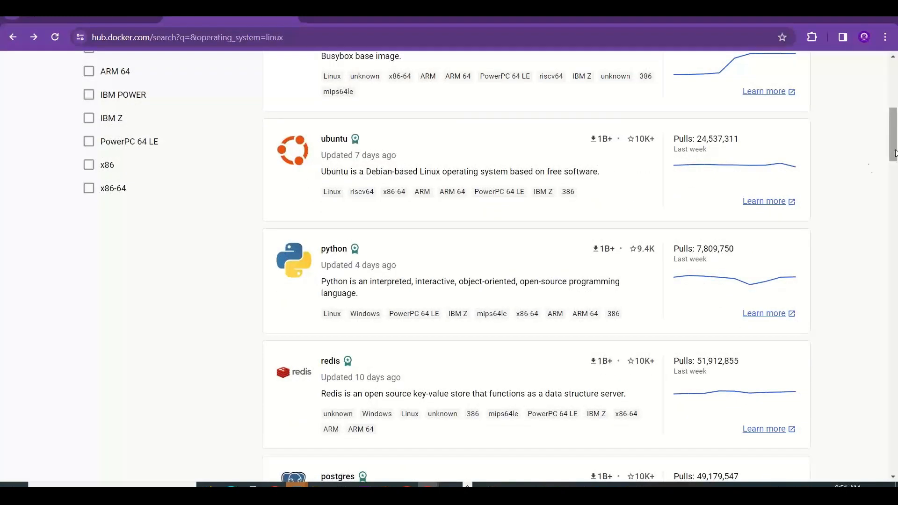
{"action": "left_click", "coordinate": [341, 143]}
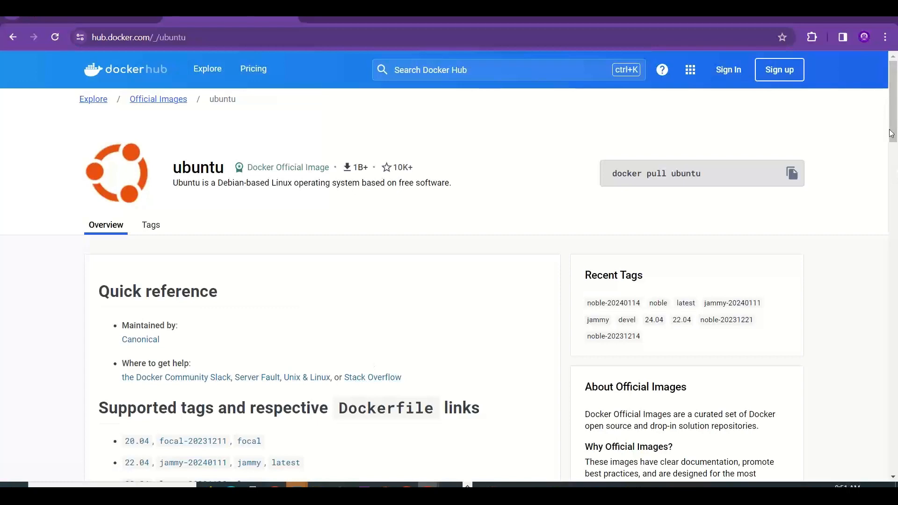
{"action": "mouse_move", "coordinate": [891, 133]}
{"action": "left_mouse_down"}
{"action": "mouse_move", "coordinate": [895, 412]}
{"action": "mouse_move", "coordinate": [894, 136]}
{"action": "left_mouse_up"}
{"action": "left_click", "coordinate": [13, 37]}
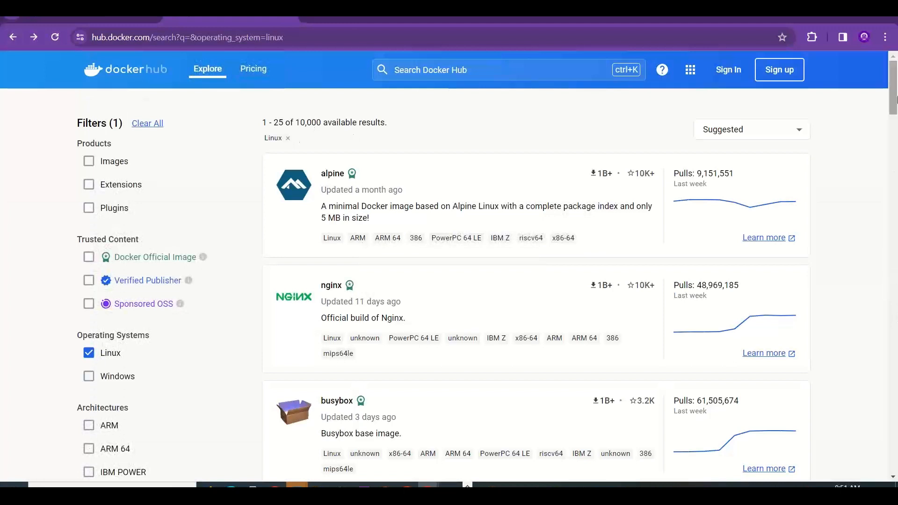
Clear the Linux filter and browse the images available across all operating systems.
{"action": "left_click", "coordinate": [85, 357]}
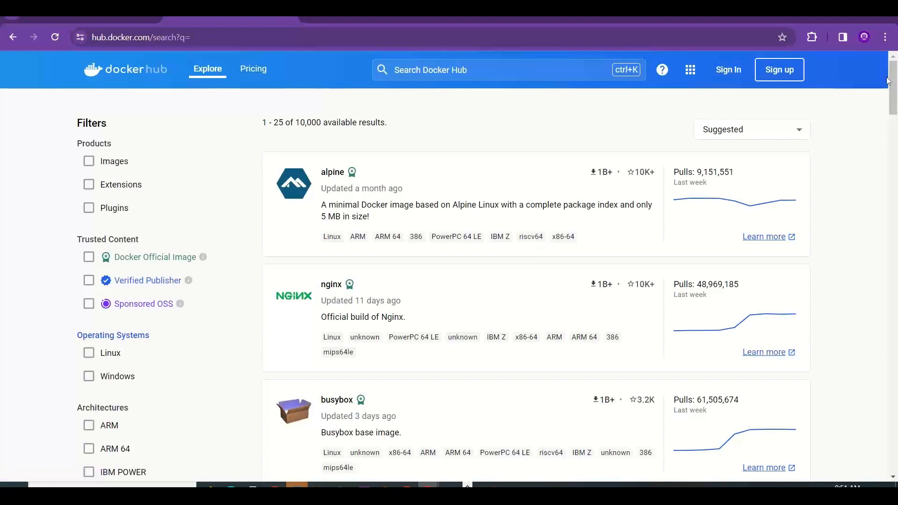
{"action": "left_click_drag", "start_coordinate": [889, 81], "coordinate": [895, 220]}
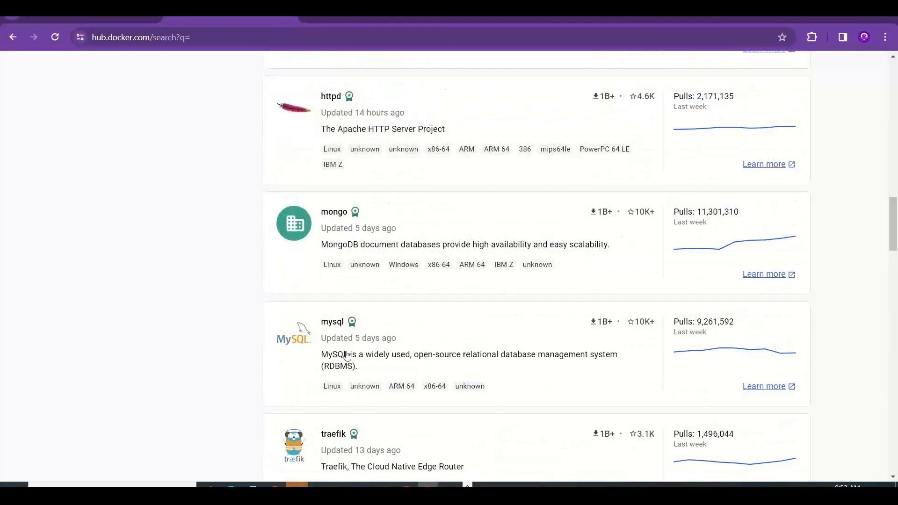
{"action": "left_click_drag", "start_coordinate": [895, 224], "coordinate": [895, 99]}
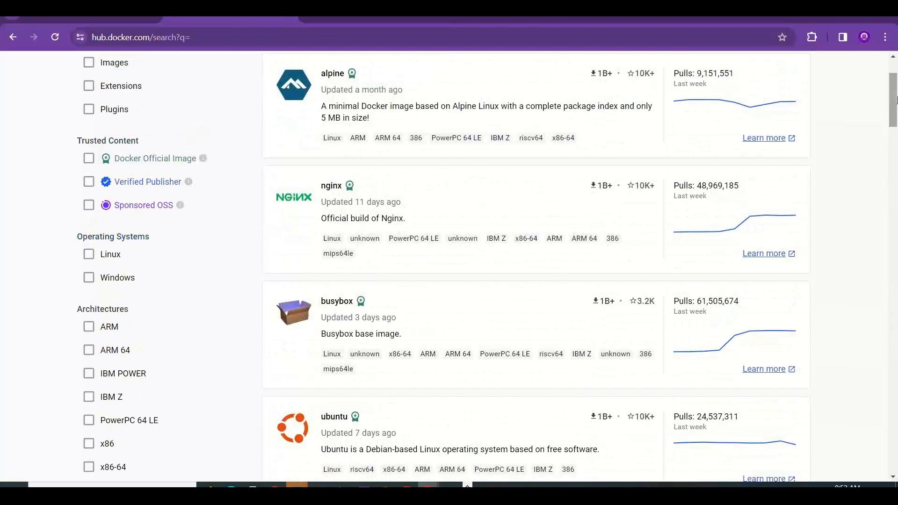
Commit the third-party registry note in Excel and review the quickstart image choices in the Azure portal's container form.
{"action": "key", "text": "alt+Tab"}
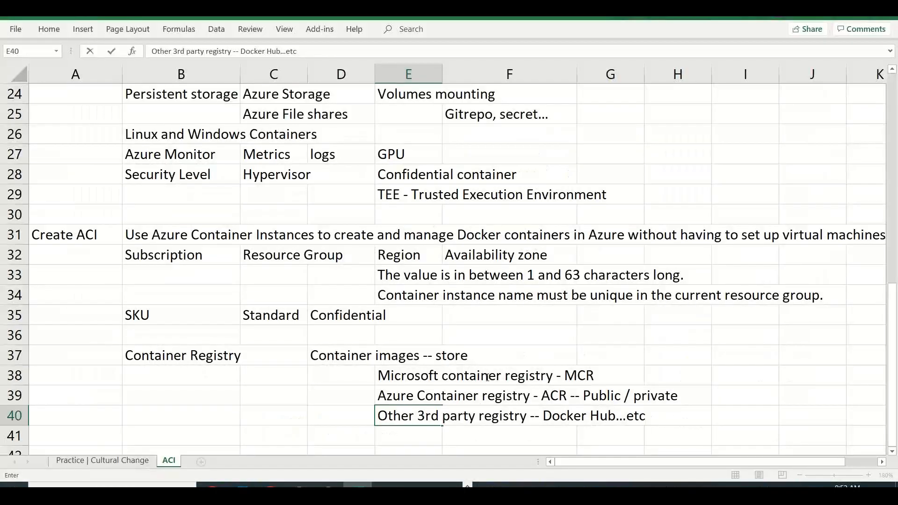
{"action": "left_click", "coordinate": [407, 388]}
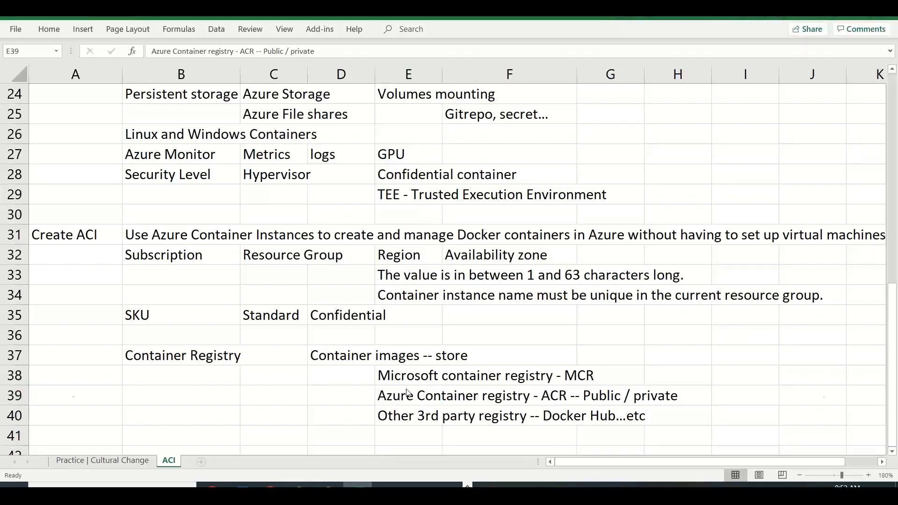
{"action": "key", "text": "alt+Tab"}
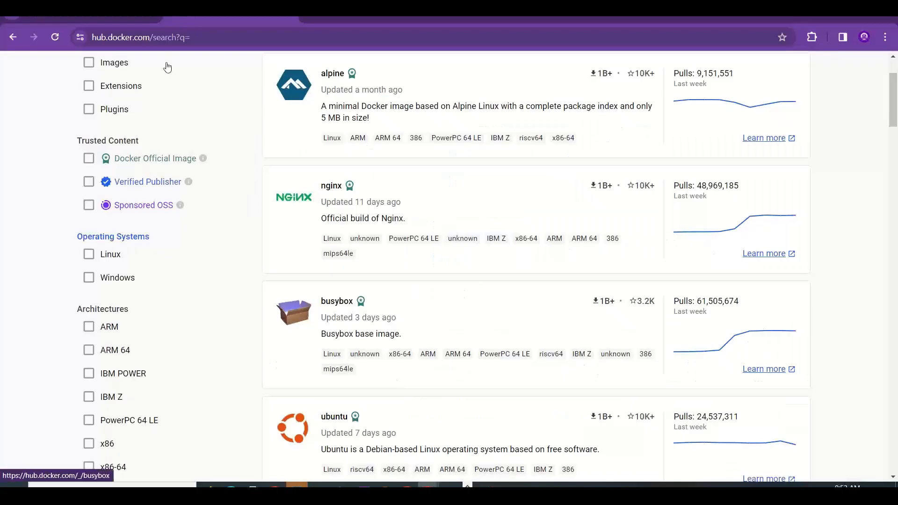
{"action": "left_click", "coordinate": [68, 19]}
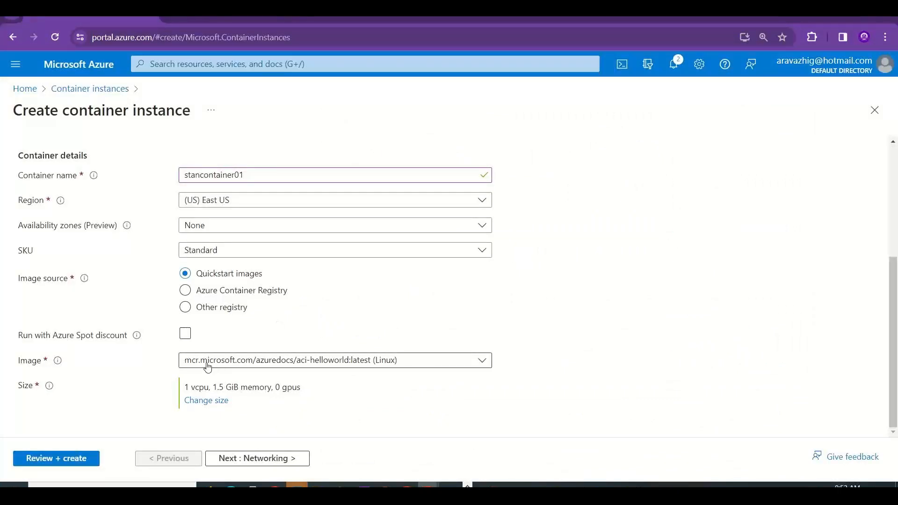
{"action": "left_click", "coordinate": [331, 361]}
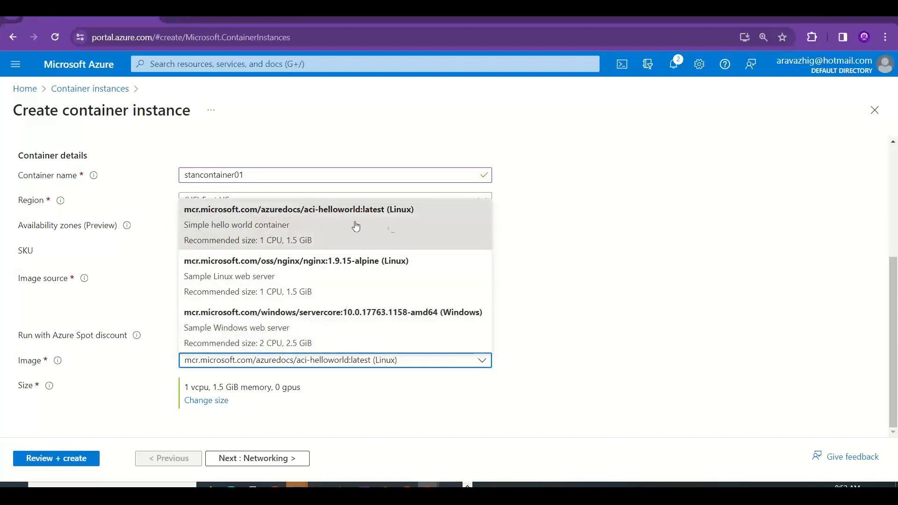
{"action": "left_click", "coordinate": [593, 275]}
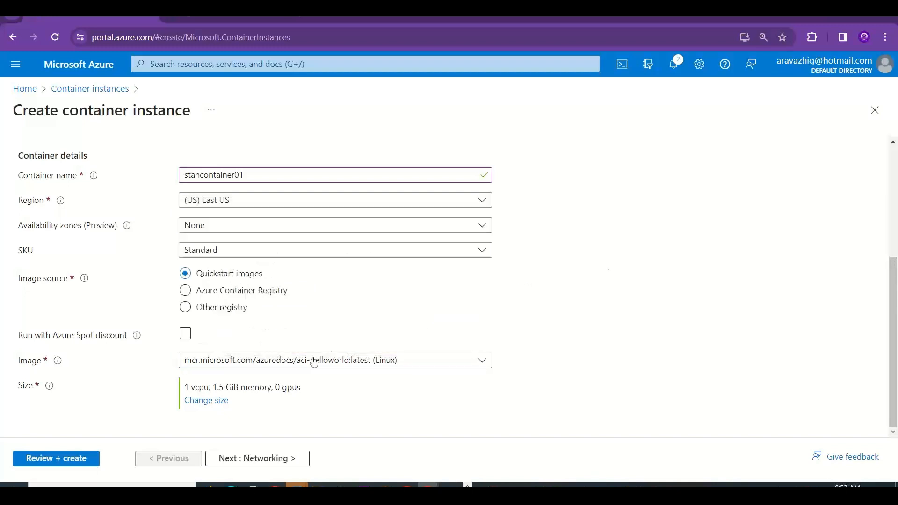
Switch to the Excel ACI worksheet and enter "Spot Instance" in cell B41, below the container registry notes.
{"action": "key", "text": "alt+Tab"}
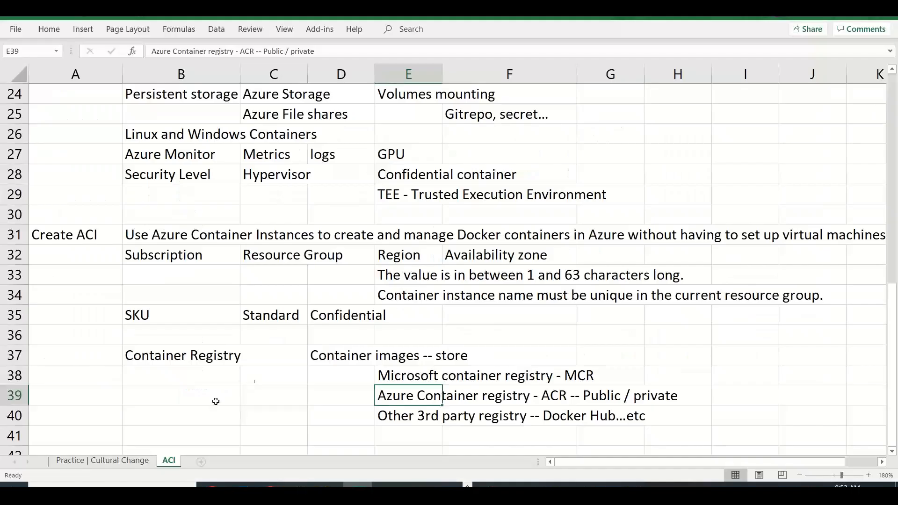
{"action": "left_click", "coordinate": [180, 429]}
{"action": "type", "text": "Spot "}
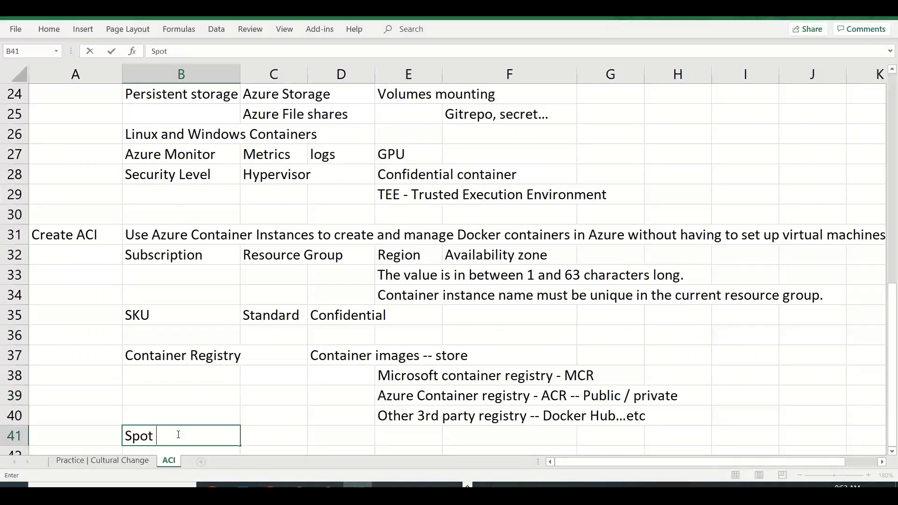
{"action": "type", "text": "Instance"}
{"action": "key", "text": "Tab"}
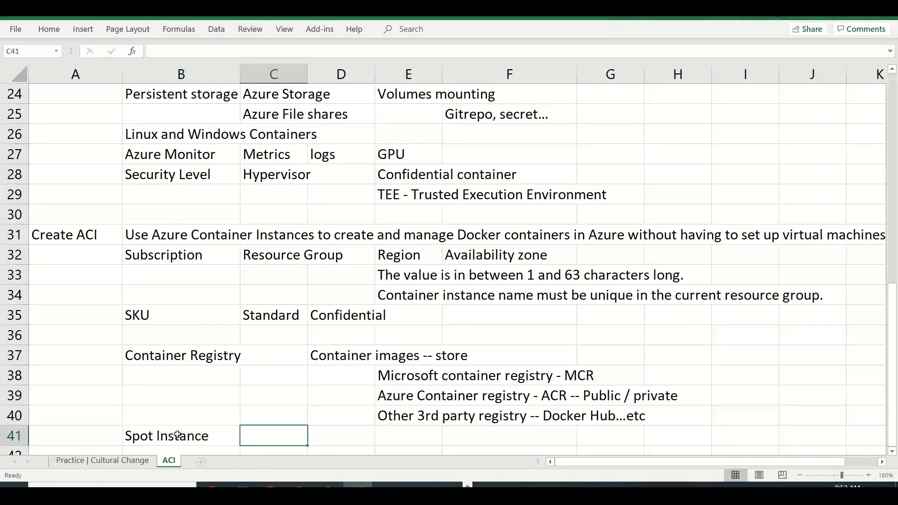
{"action": "key", "text": "Down"}
{"action": "key", "text": "Down"}
{"action": "key", "text": "Down"}
{"action": "key", "text": "Up"}
{"action": "key", "text": "Up"}
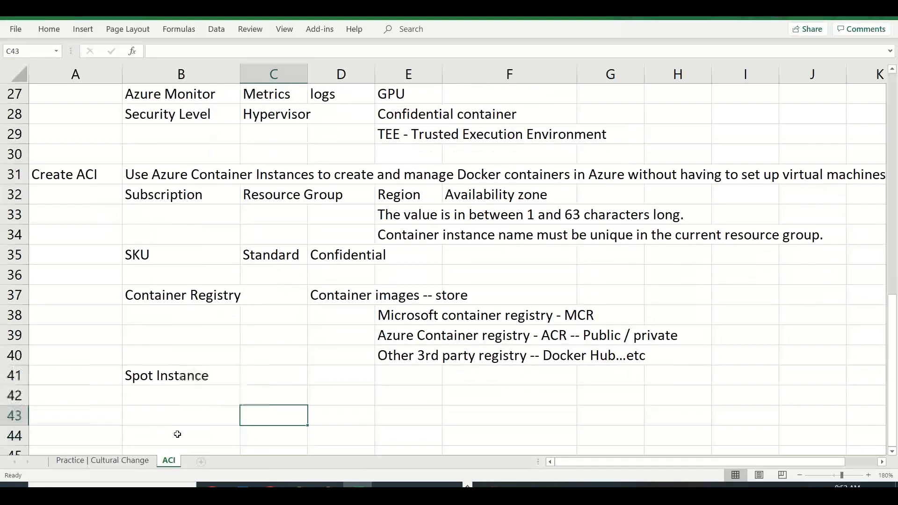
{"action": "key", "text": "Left"}
Copy the resource requirements description from the Azure portal's container size settings into cell C42 of the Excel sheet.
{"action": "key", "text": "alt+Tab"}
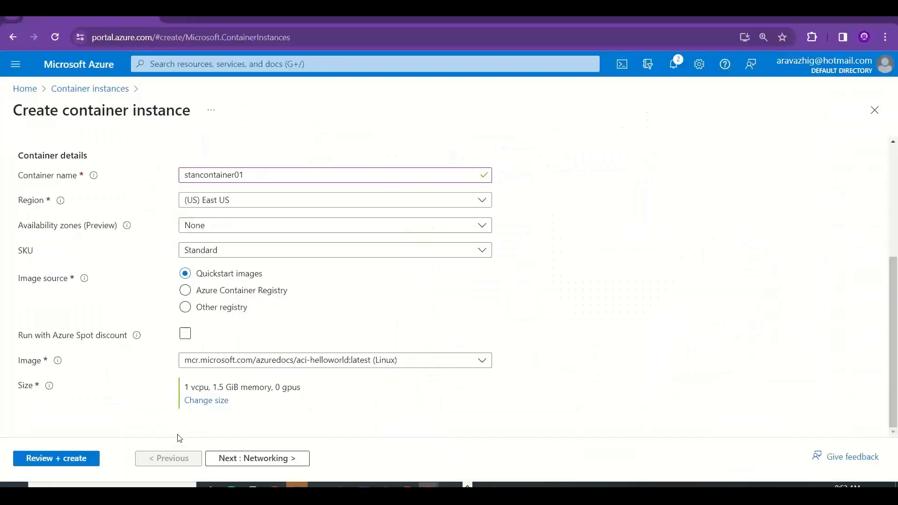
{"action": "left_click", "coordinate": [214, 401]}
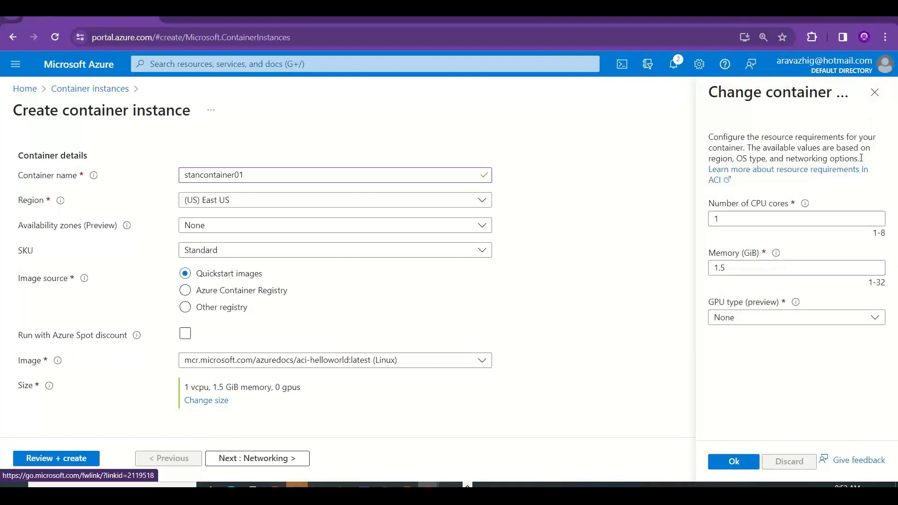
{"action": "left_click_drag", "start_coordinate": [861, 158], "coordinate": [709, 137]}
{"action": "key", "text": "ctrl+c"}
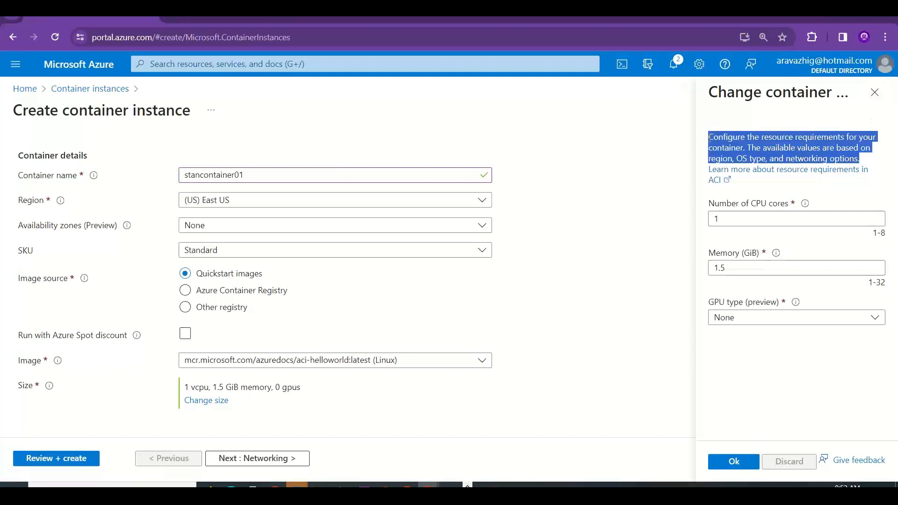
{"action": "left_click", "coordinate": [874, 93]}
{"action": "key", "text": "alt+Tab"}
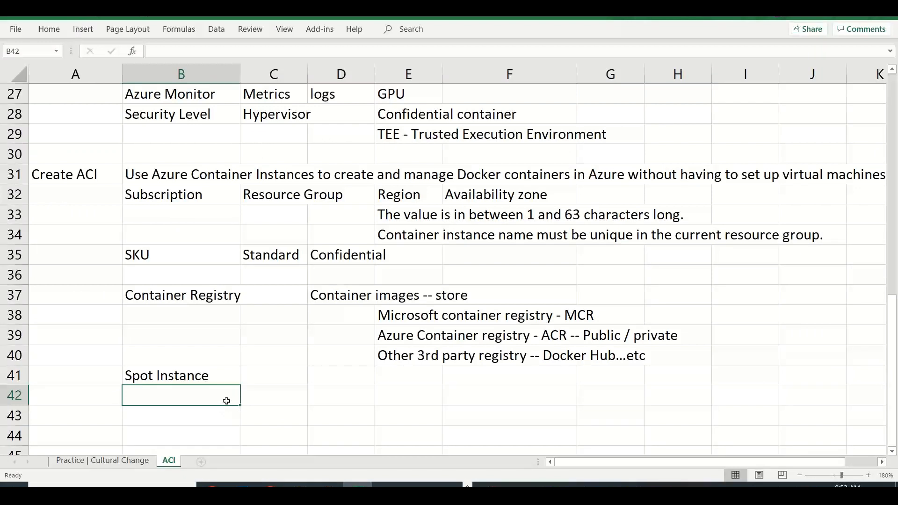
{"action": "double_click", "coordinate": [263, 396]}
{"action": "key", "text": "ctrl+v"}
Enter "Spec - CPU Mem GPU" in cell B42 and widen column B to fit the text.
{"action": "left_click", "coordinate": [202, 392]}
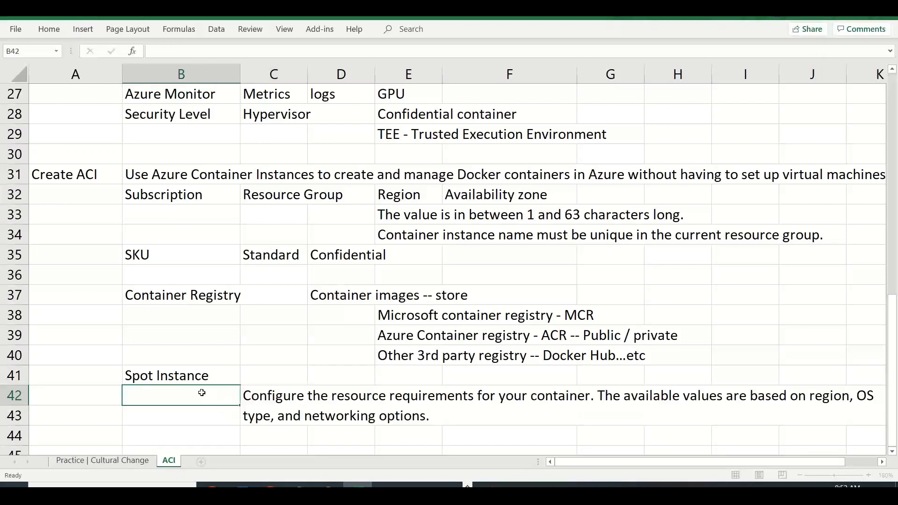
{"action": "type", "text": "HW "}
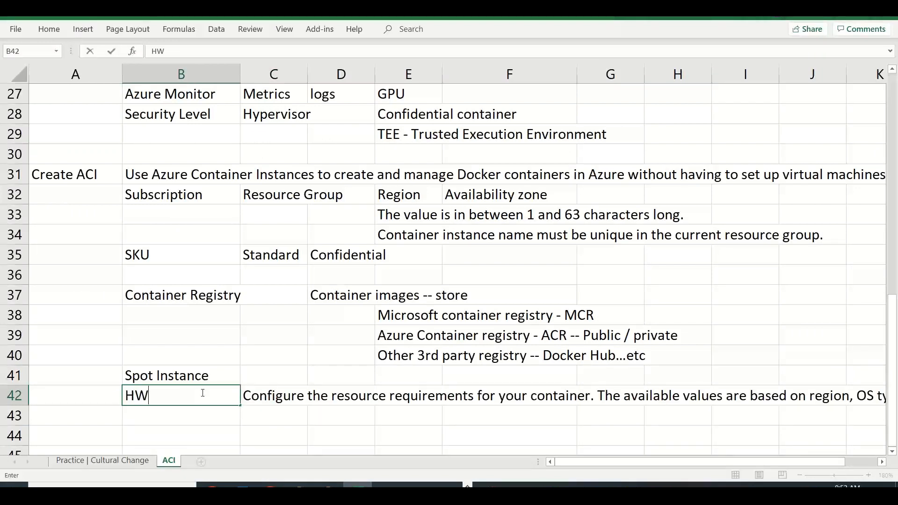
{"action": "type", "text": "Spe"}
{"action": "key", "text": "BackSpace"}
{"action": "key", "text": "BackSpace"}
{"action": "key", "text": "BackSpace"}
{"action": "key", "text": "BackSpace"}
{"action": "key", "text": "BackSpace"}
{"action": "key", "text": "BackSpace"}
{"action": "type", "text": "Spec - CP"}
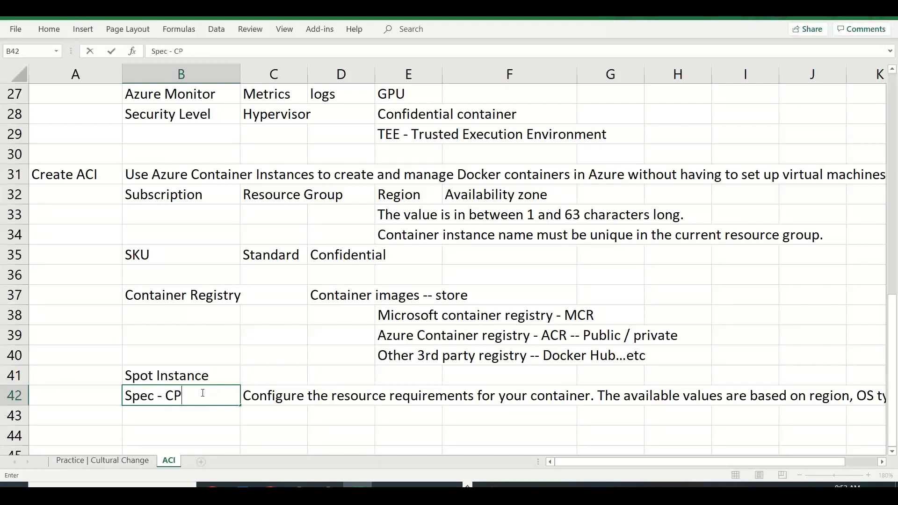
{"action": "type", "text": "U Mem GP"}
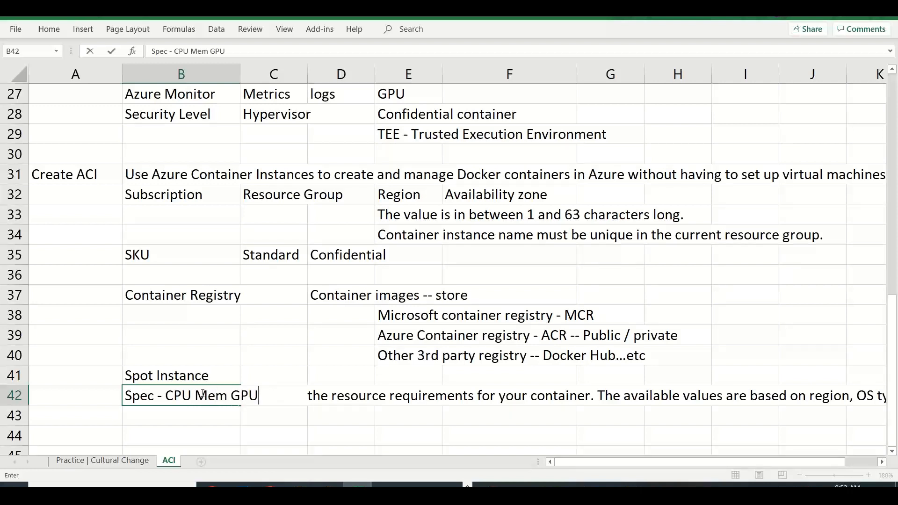
{"action": "type", "text": "U"}
{"action": "left_click", "coordinate": [196, 423]}
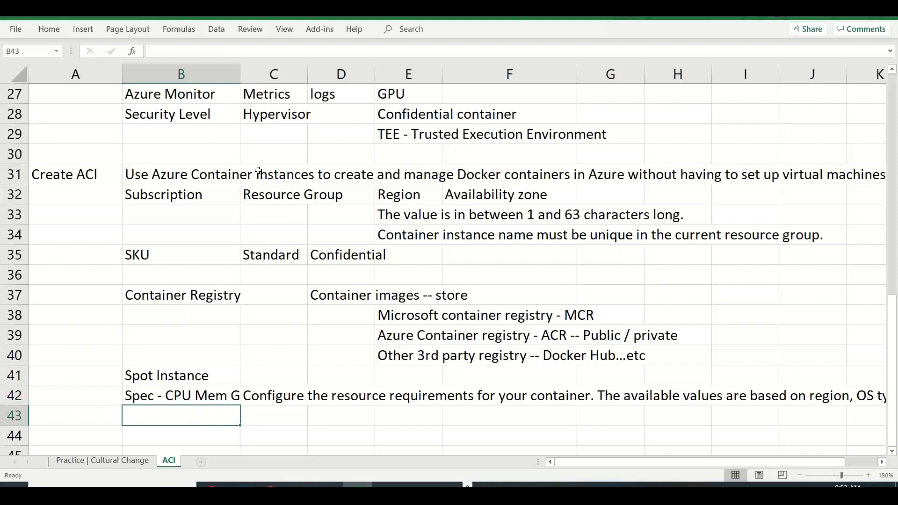
{"action": "left_click_drag", "start_coordinate": [240, 75], "coordinate": [271, 78]}
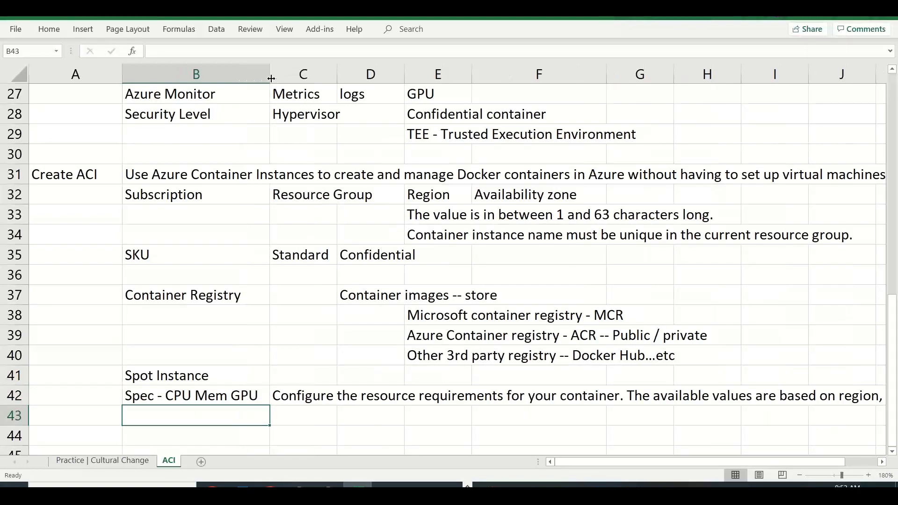
In the Azure portal's container form, reuse the container name stancontainer01 as the DNS name label in the networking settings.
{"action": "key", "text": "alt+Tab"}
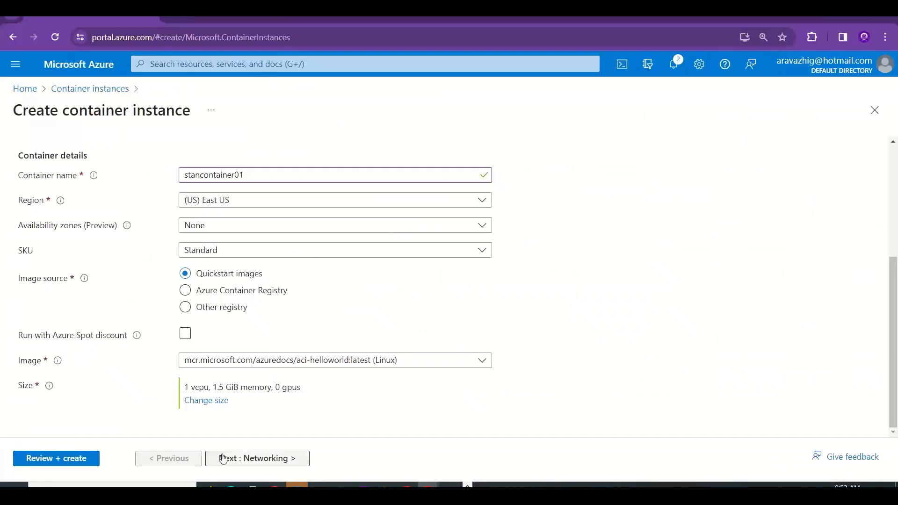
{"action": "left_click", "coordinate": [223, 459]}
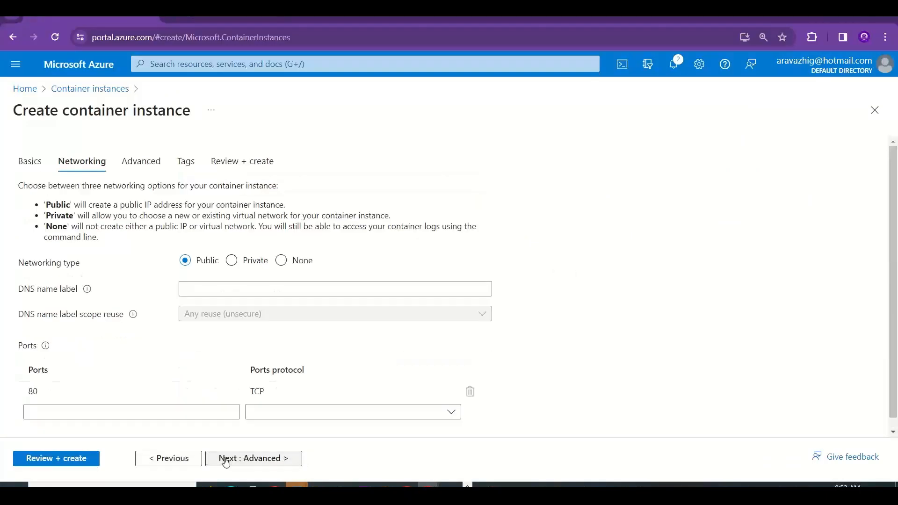
{"action": "left_click", "coordinate": [241, 287]}
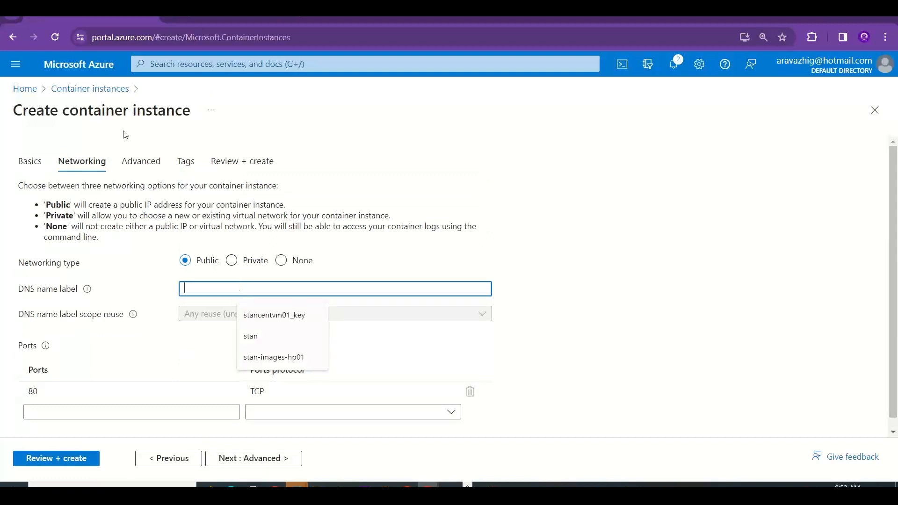
{"action": "left_click", "coordinate": [30, 161]}
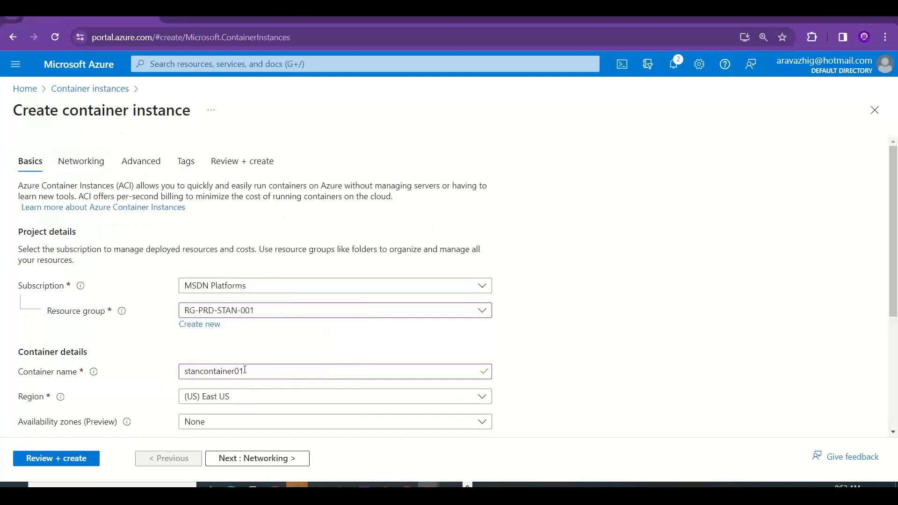
{"action": "left_click_drag", "start_coordinate": [245, 370], "coordinate": [111, 358]}
{"action": "key", "text": "ctrl+c"}
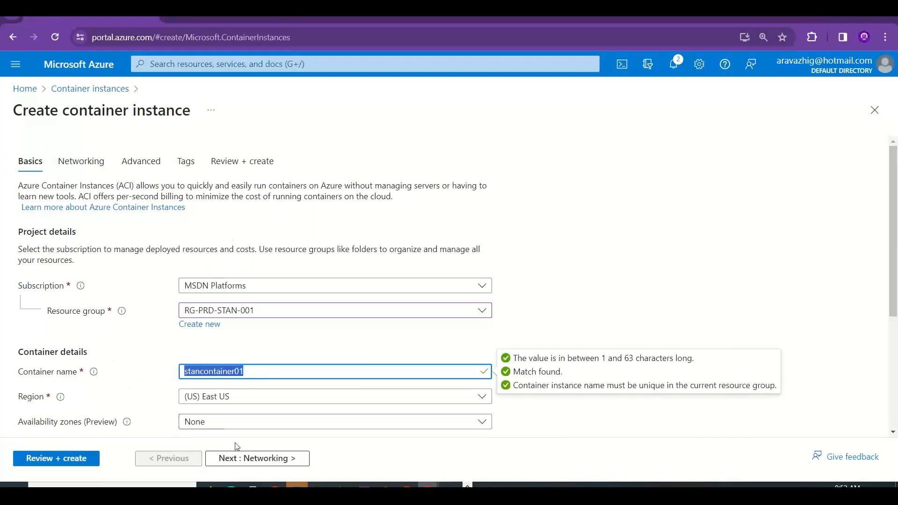
{"action": "left_click", "coordinate": [208, 458]}
{"action": "left_click", "coordinate": [192, 290]}
{"action": "key", "text": "ctrl+v"}
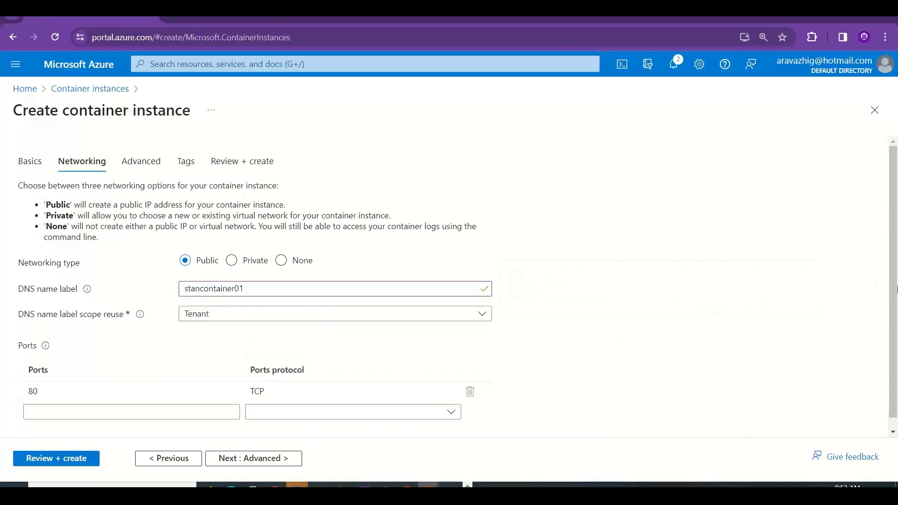
Copy the Public, Private and None networking descriptions from the portal into Excel starting at cell C44, and turn off text wrapping for them.
{"action": "scroll", "coordinate": [897, 288], "scroll_direction": "down", "scroll_amount": 1}
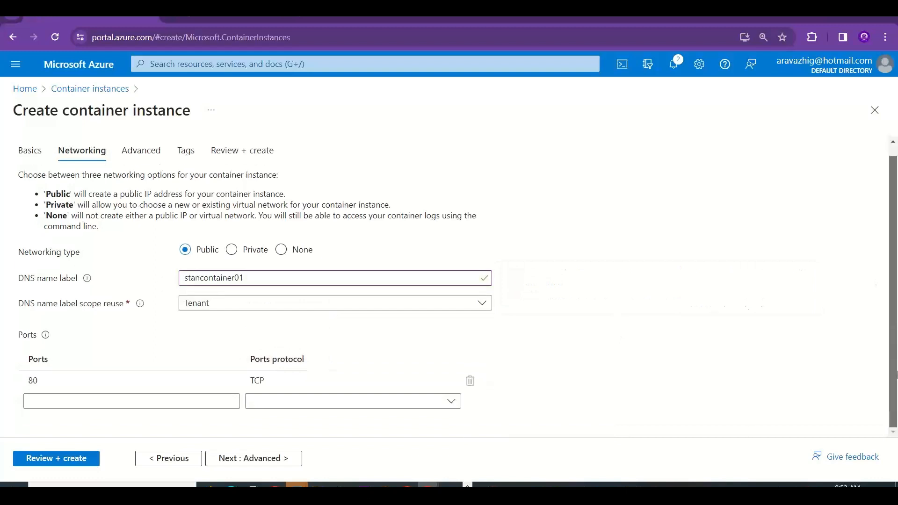
{"action": "left_click", "coordinate": [260, 460]}
{"action": "left_click", "coordinate": [184, 458]}
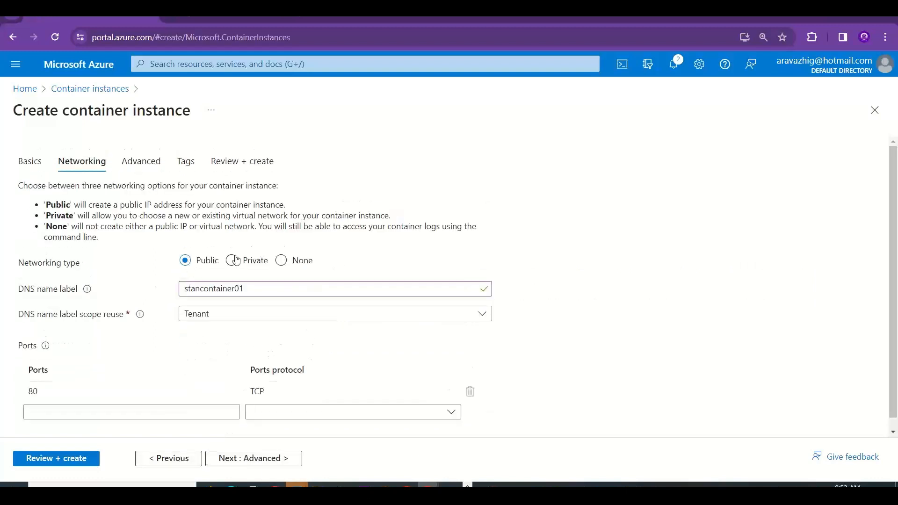
{"action": "left_click_drag", "start_coordinate": [103, 245], "coordinate": [35, 195]}
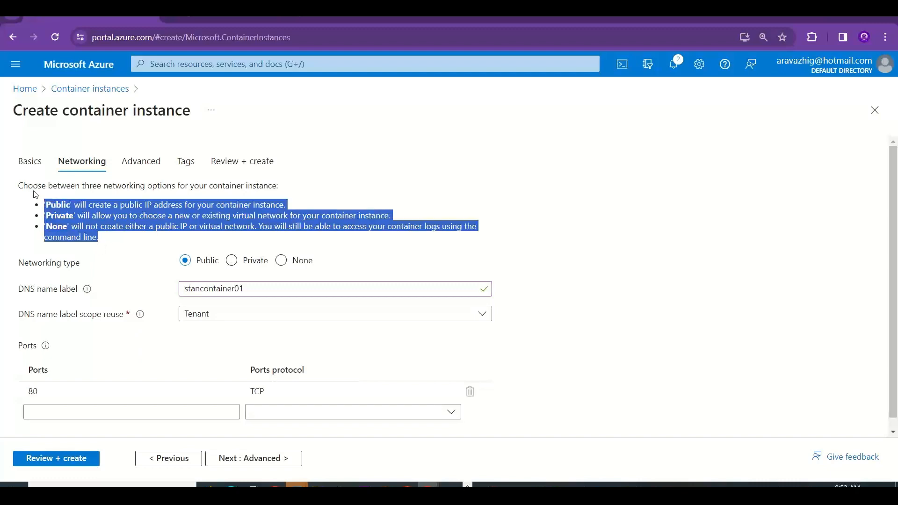
{"action": "key", "text": "alt+Tab"}
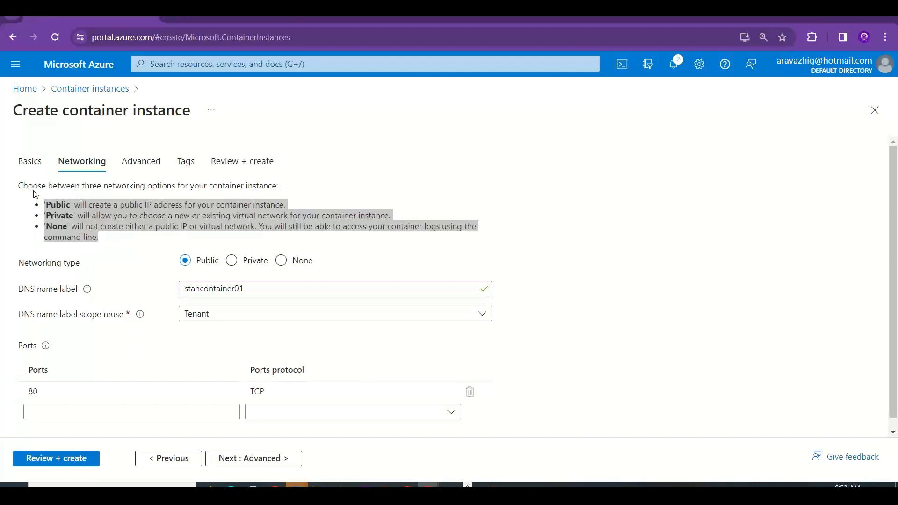
{"action": "left_click", "coordinate": [199, 423]}
{"action": "left_click", "coordinate": [312, 435]}
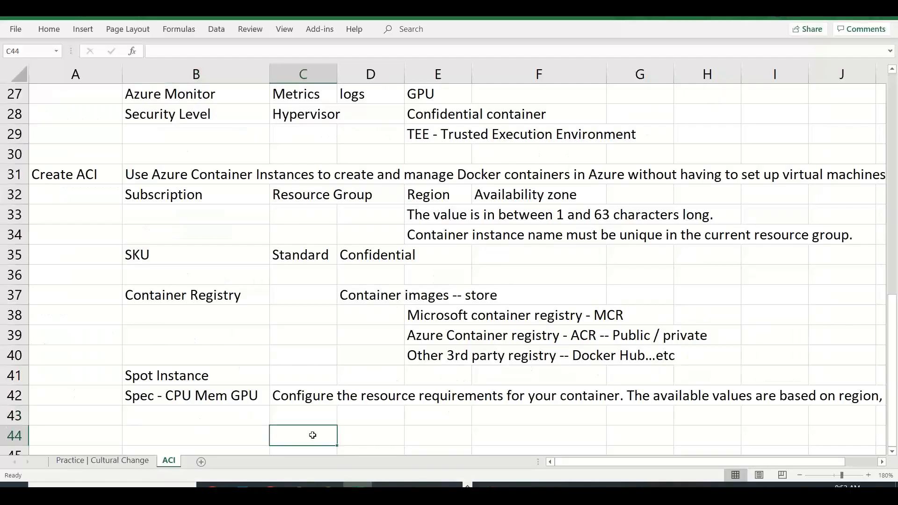
{"action": "key", "text": "ctrl+v"}
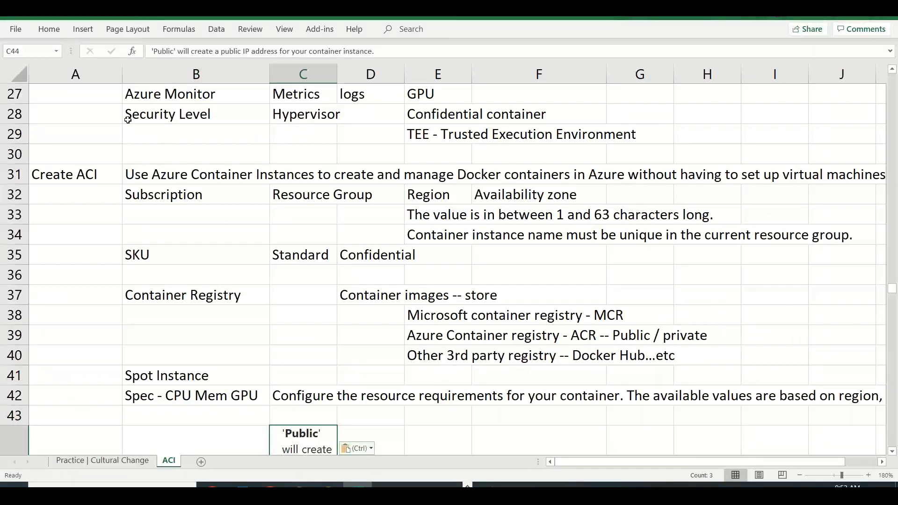
{"action": "left_click", "coordinate": [50, 30]}
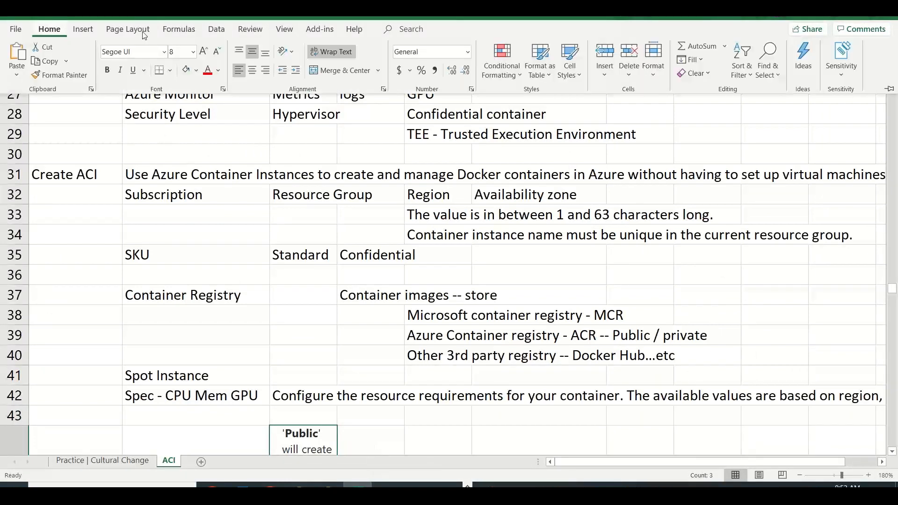
{"action": "left_click", "coordinate": [328, 56]}
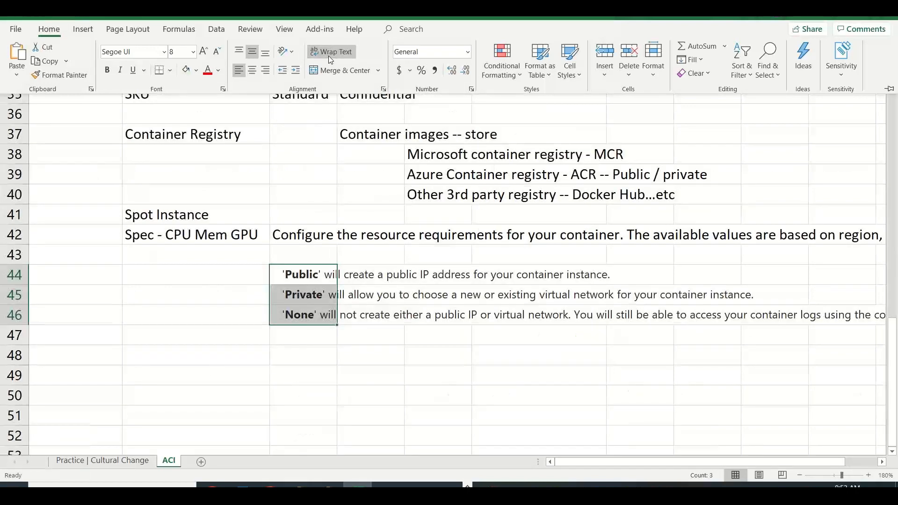
Enter the heading "Networking Options" in cell A44 beside the pasted networking descriptions.
{"action": "left_click", "coordinate": [131, 274]}
{"action": "left_click", "coordinate": [131, 273]}
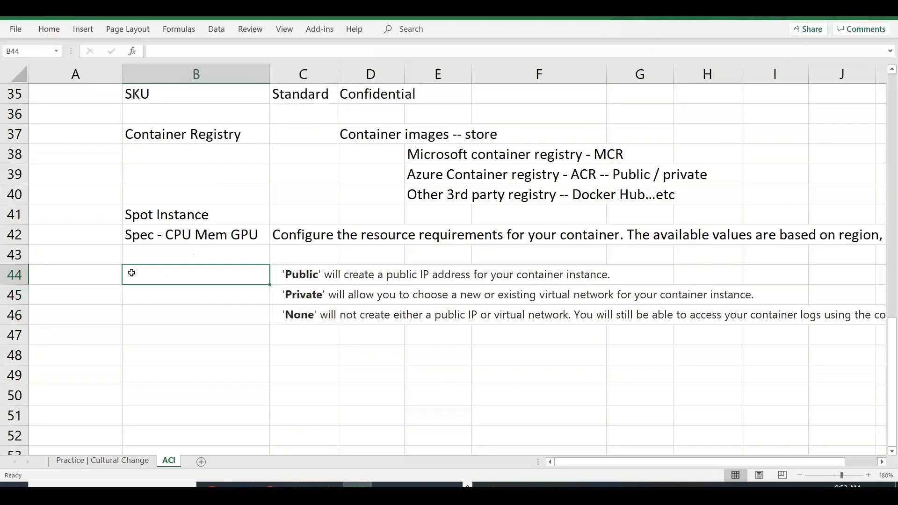
{"action": "key", "text": "Left"}
{"action": "type", "text": "Network"}
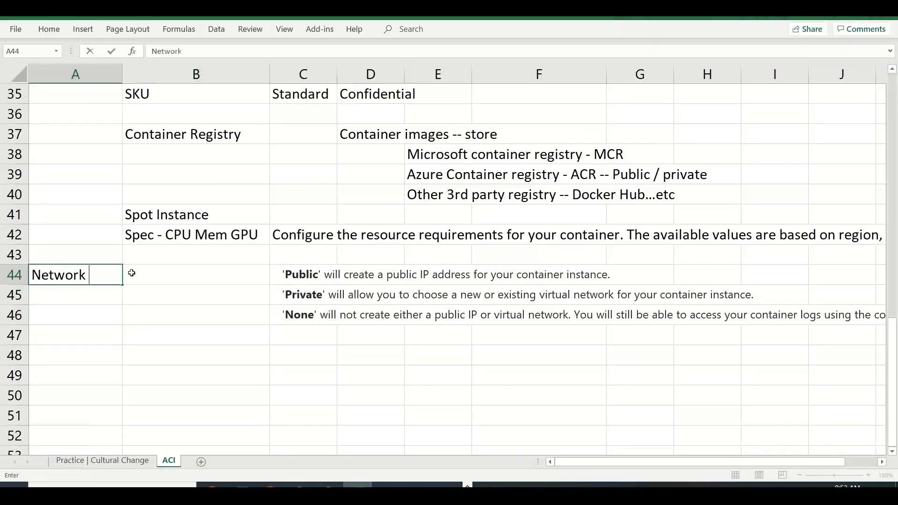
{"action": "type", "text": "ing Optio"}
{"action": "key", "text": "BackSpace"}
{"action": "key", "text": "BackSpace"}
{"action": "type", "text": "ing Options"}
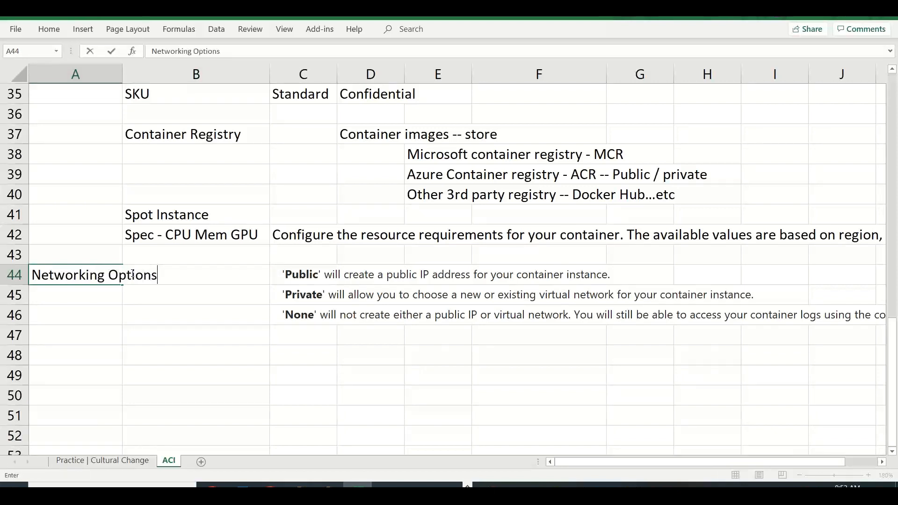
In the Azure portal, look over the restart policy options in the advanced container settings, and submit the container instance for creation.
{"action": "key", "text": "alt+Tab"}
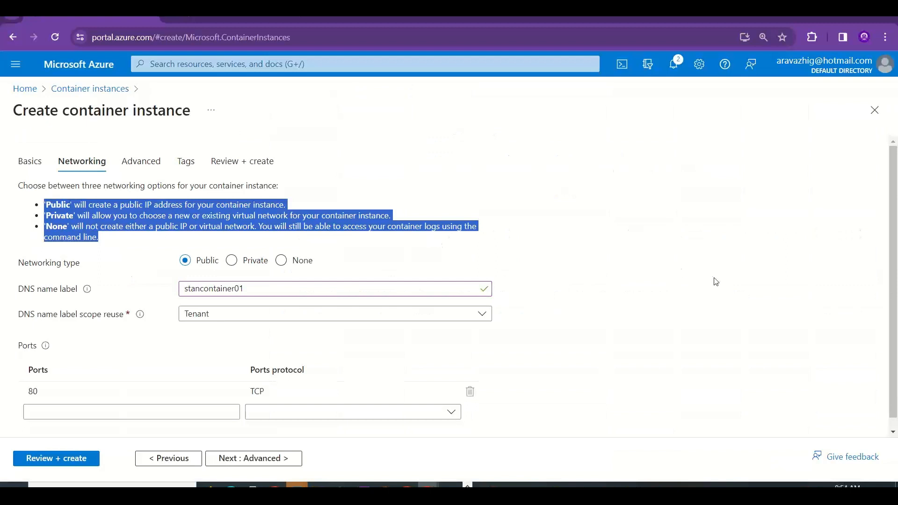
{"action": "left_click", "coordinate": [715, 281]}
{"action": "scroll", "coordinate": [896, 185], "scroll_direction": "down", "scroll_amount": 1}
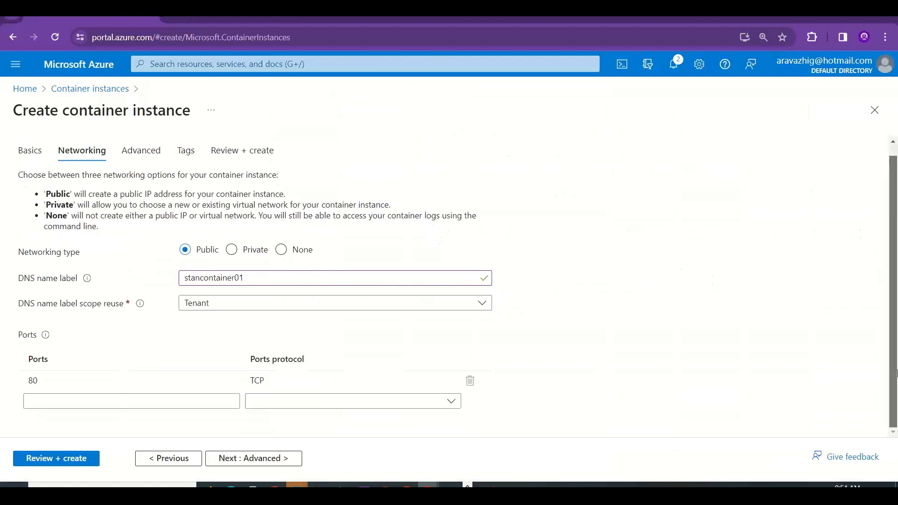
{"action": "left_click", "coordinate": [286, 460]}
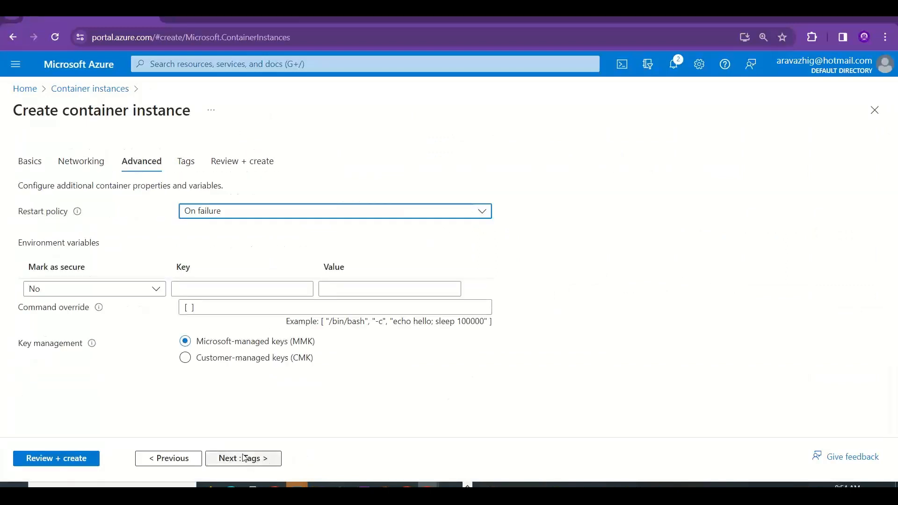
{"action": "left_click", "coordinate": [240, 222]}
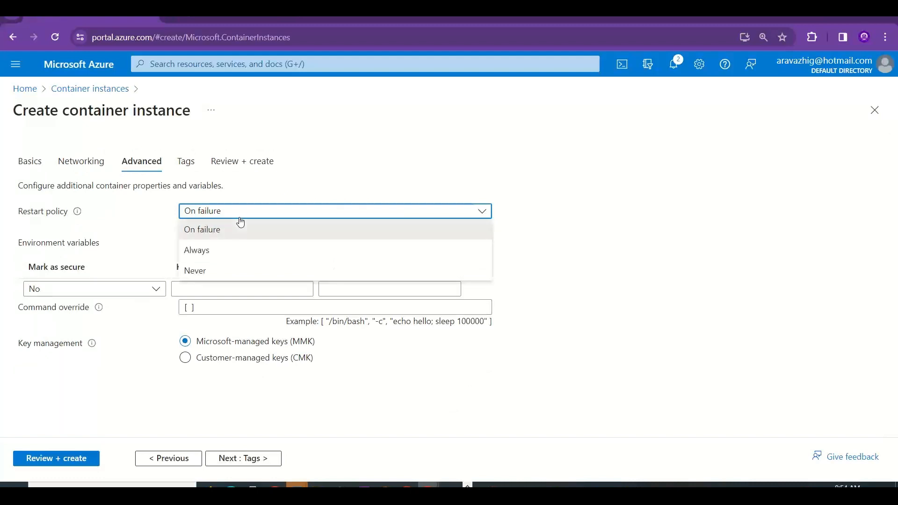
{"action": "left_click", "coordinate": [620, 262]}
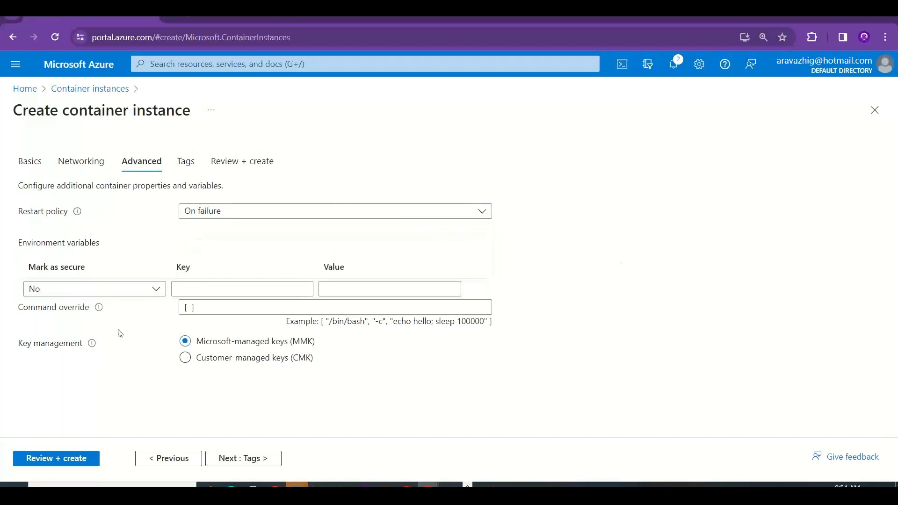
{"action": "left_click", "coordinate": [81, 458]}
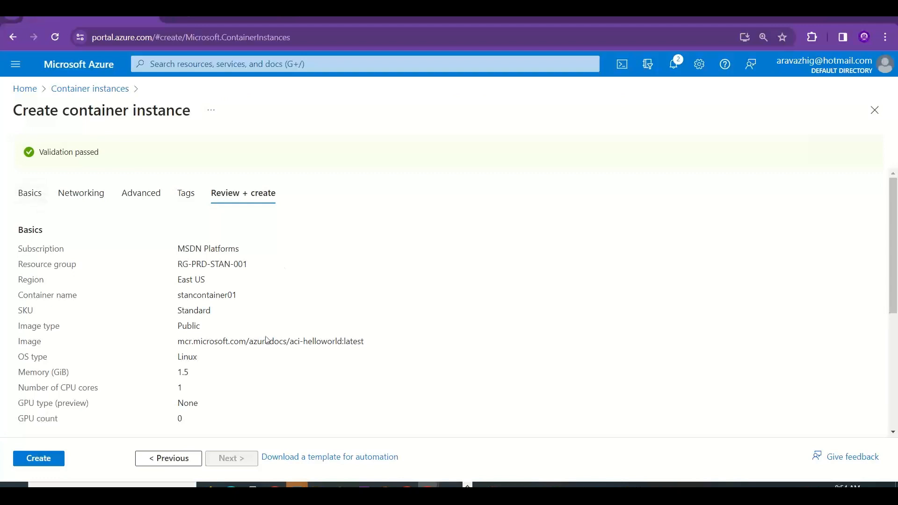
{"action": "left_click", "coordinate": [52, 457]}
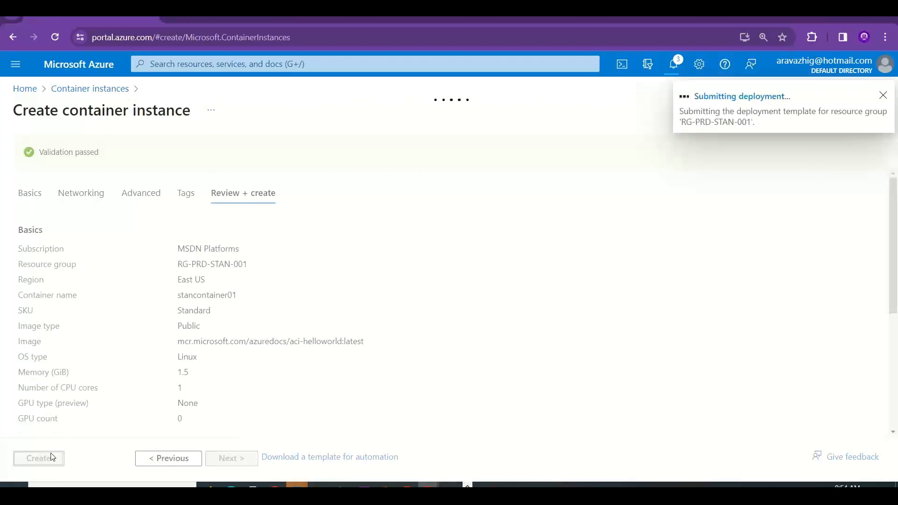
Back in Excel, commit the Networking Options heading and select the Microsoft container registry entry in cell E38.
{"action": "key", "text": "alt+Tab"}
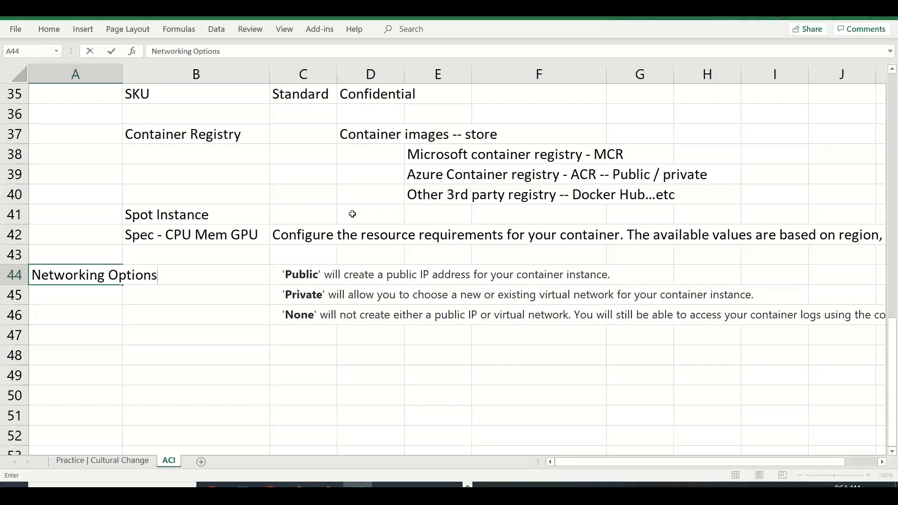
{"action": "left_click", "coordinate": [436, 151]}
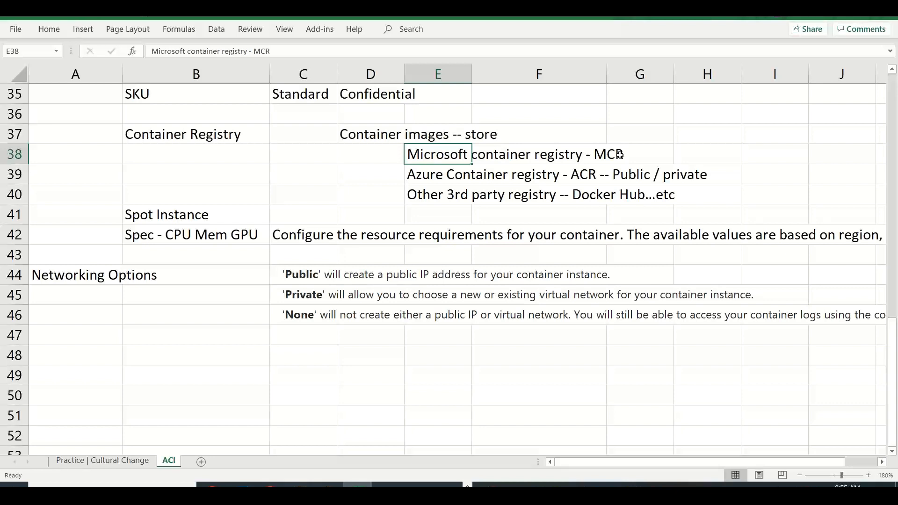
In the Azure portal, open the deployed stancontainer01 resource and examine its OS type, SKU and the parts of its FQDN.
{"action": "key", "text": "alt+Tab"}
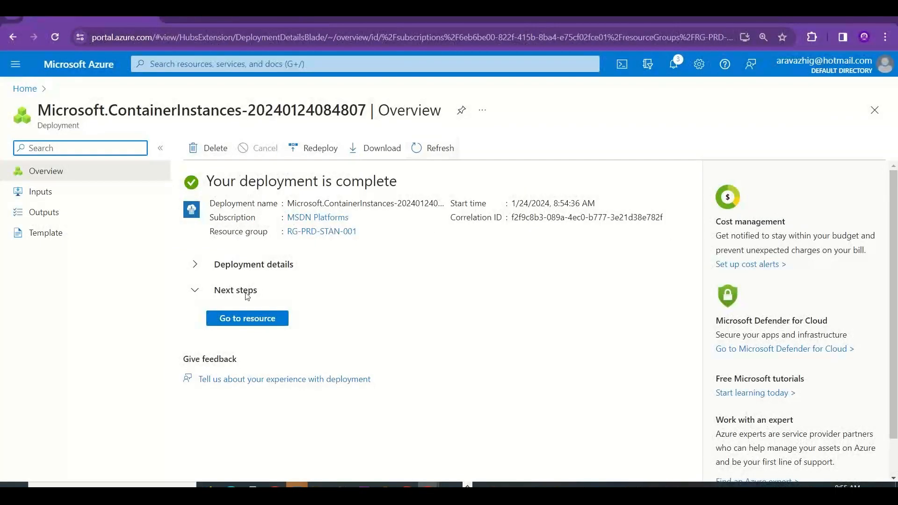
{"action": "left_click", "coordinate": [238, 325]}
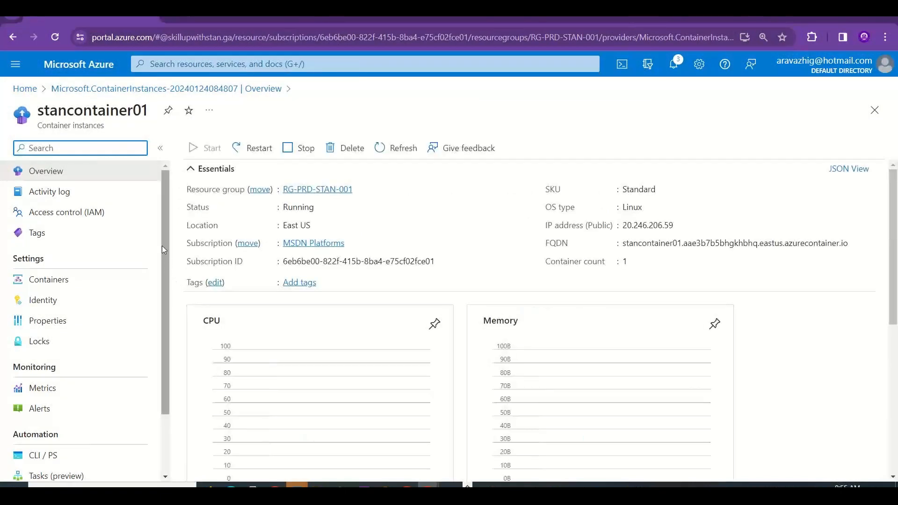
{"action": "left_click_drag", "start_coordinate": [164, 249], "coordinate": [165, 220]}
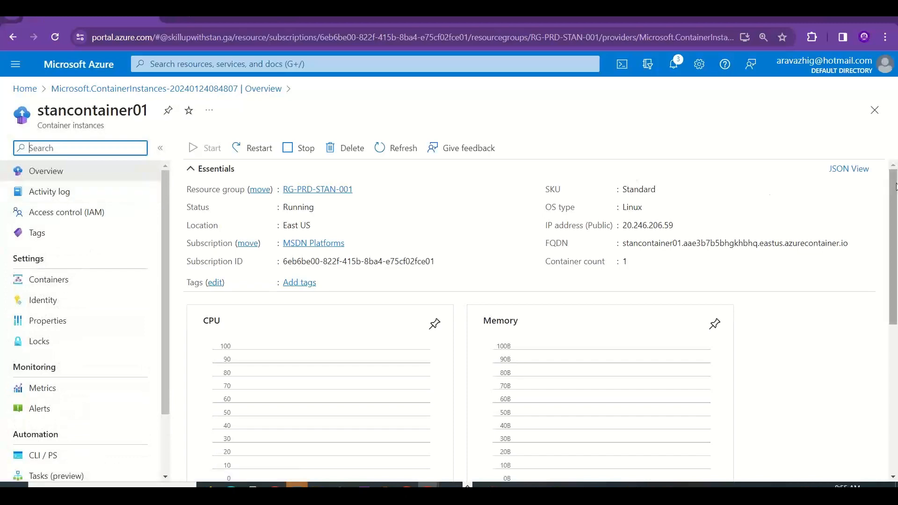
{"action": "mouse_move", "coordinate": [895, 187]}
{"action": "left_mouse_down"}
{"action": "mouse_move", "coordinate": [896, 382]}
{"action": "mouse_move", "coordinate": [896, 188]}
{"action": "left_mouse_up"}
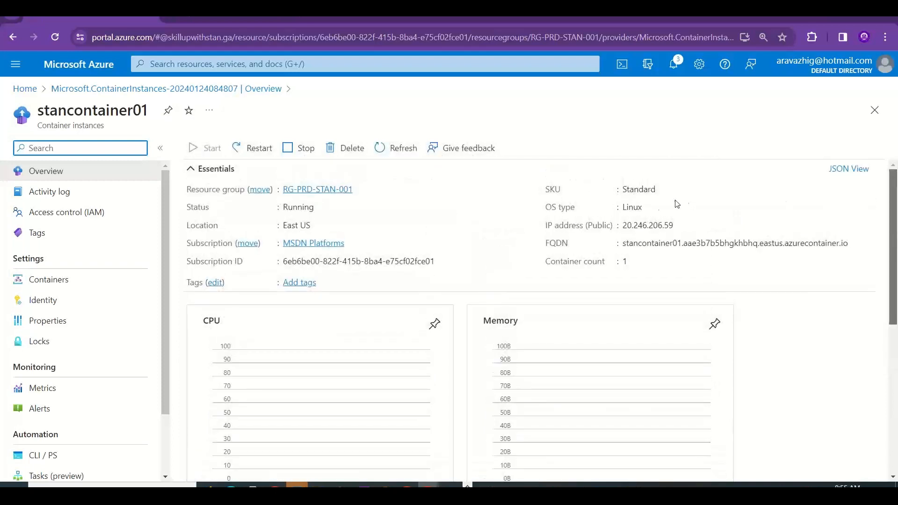
{"action": "double_click", "coordinate": [632, 207]}
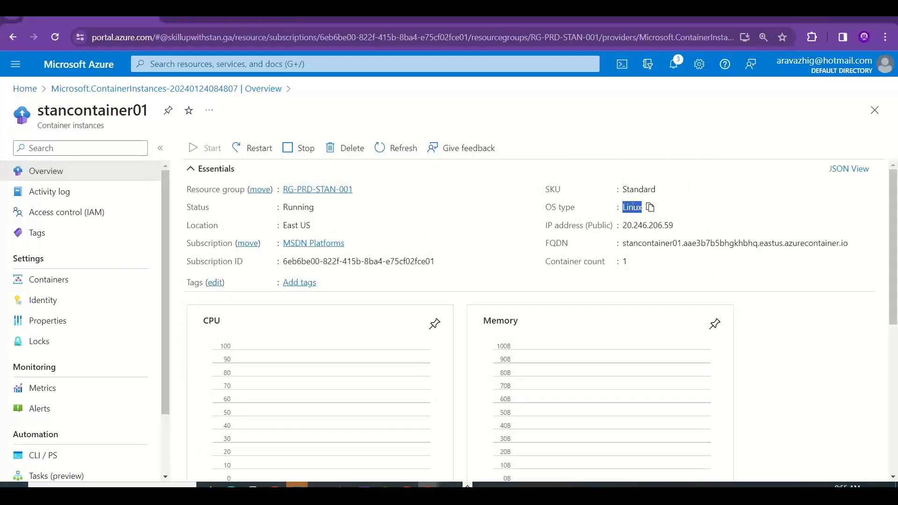
{"action": "double_click", "coordinate": [634, 193]}
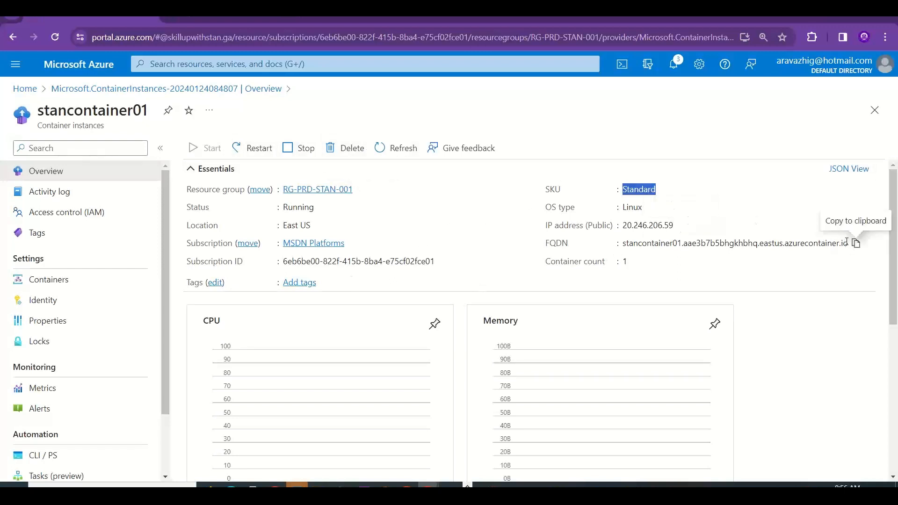
{"action": "left_click_drag", "start_coordinate": [847, 242], "coordinate": [761, 237]}
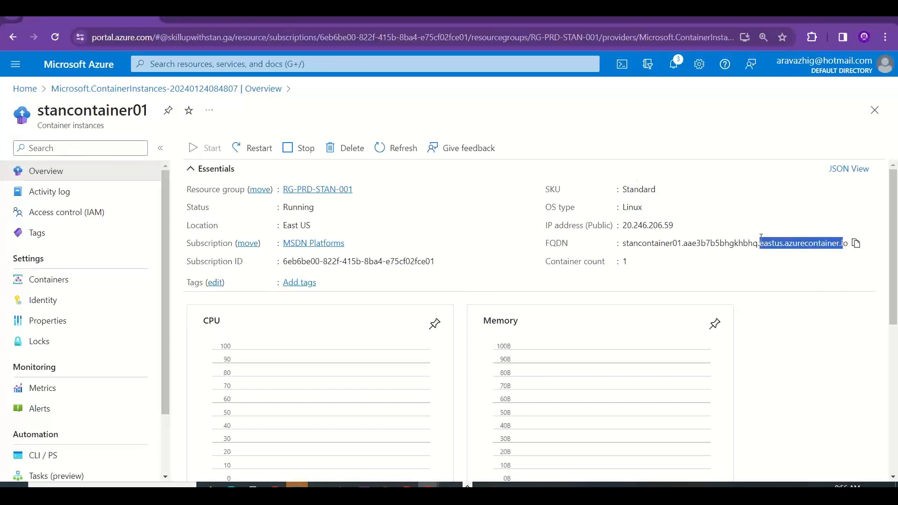
{"action": "double_click", "coordinate": [727, 243]}
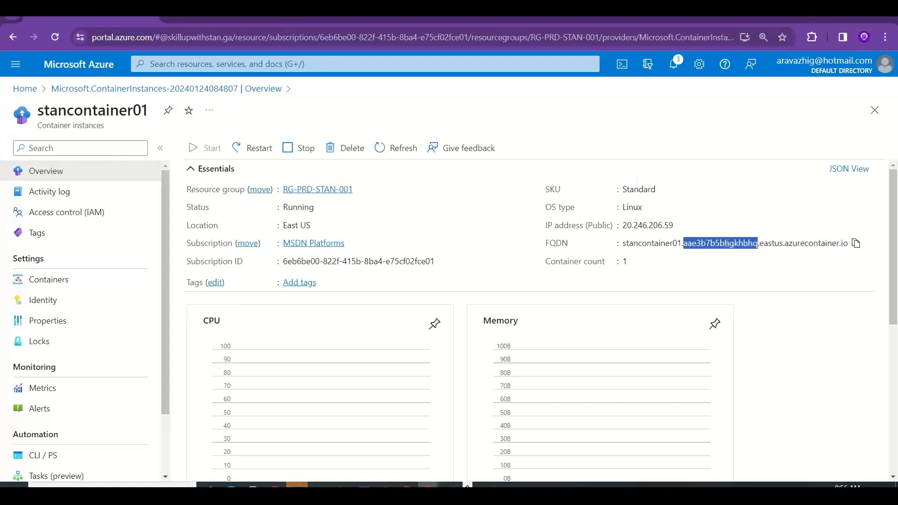
{"action": "double_click", "coordinate": [651, 243]}
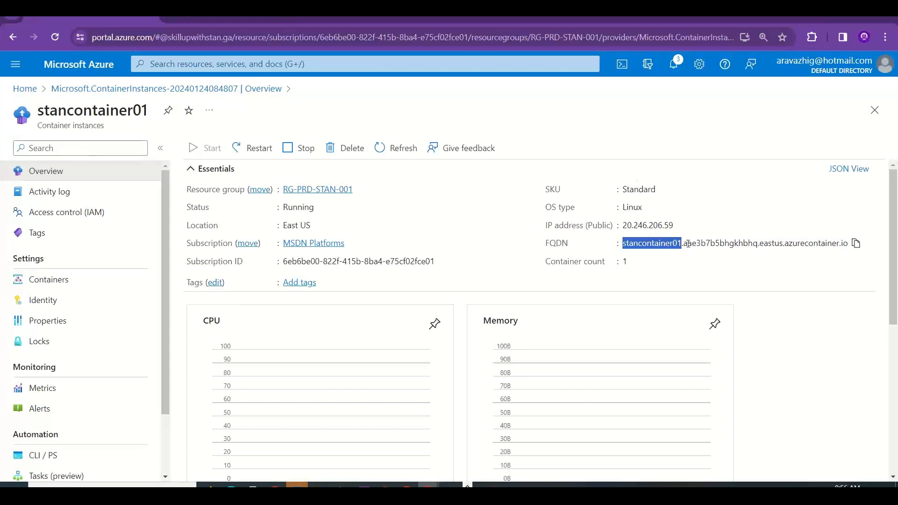
{"action": "left_click_drag", "start_coordinate": [684, 243], "coordinate": [758, 243]}
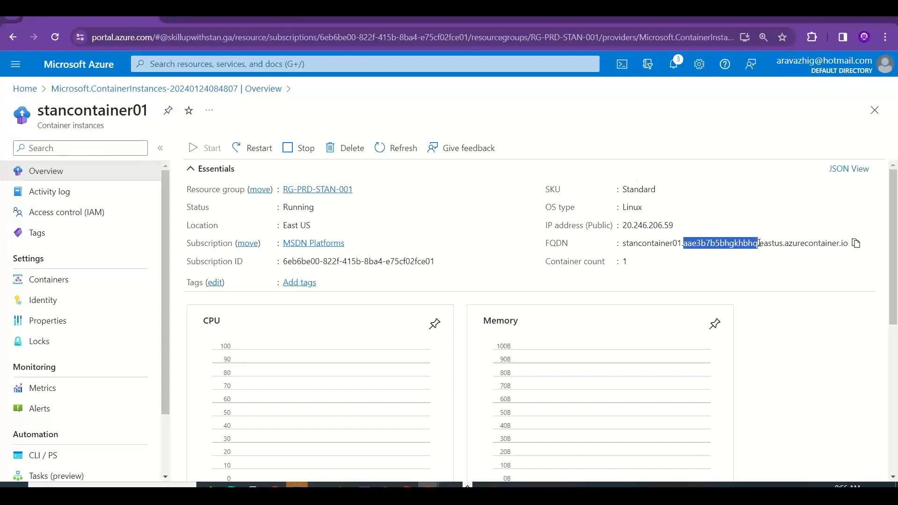
Copy the FQDN ending eastus.azurecontainer.io from the portal into cell B33 of the Excel ACI worksheet.
{"action": "left_click_drag", "start_coordinate": [759, 242], "coordinate": [847, 249]}
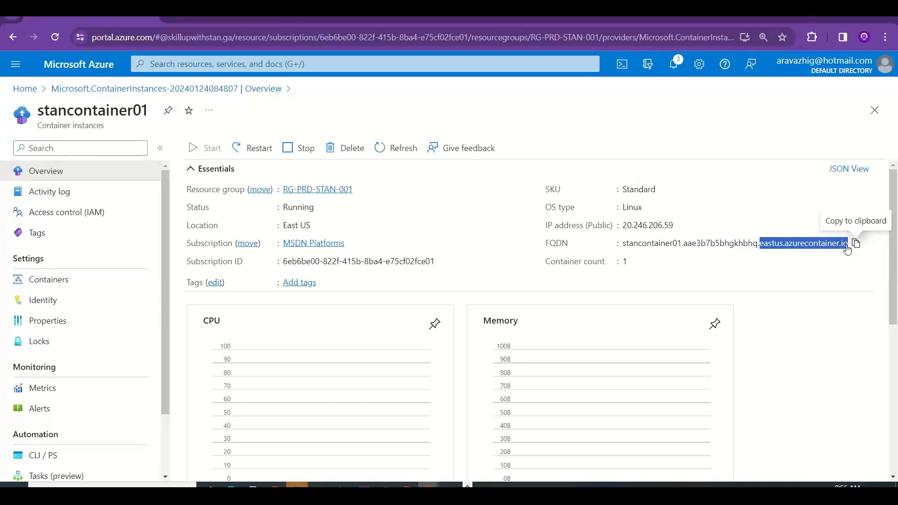
{"action": "key", "text": "alt+Tab"}
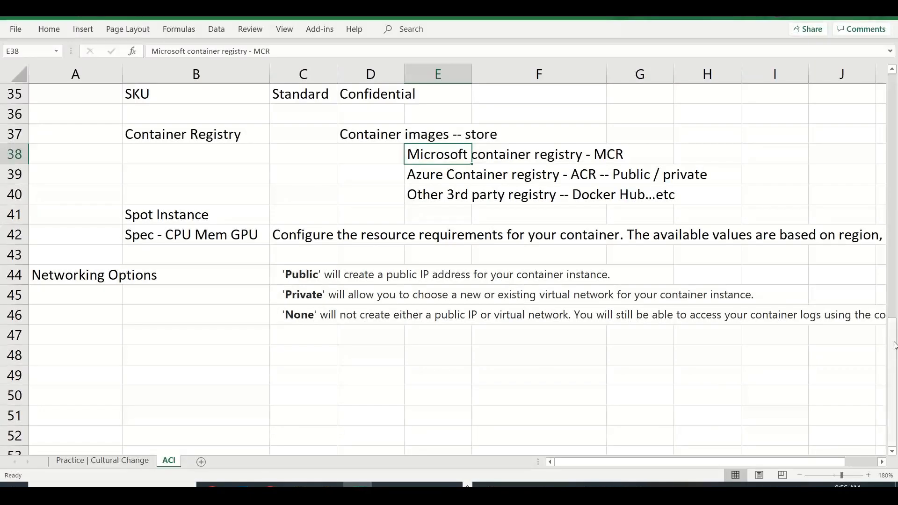
{"action": "left_click_drag", "start_coordinate": [892, 336], "coordinate": [897, 308]}
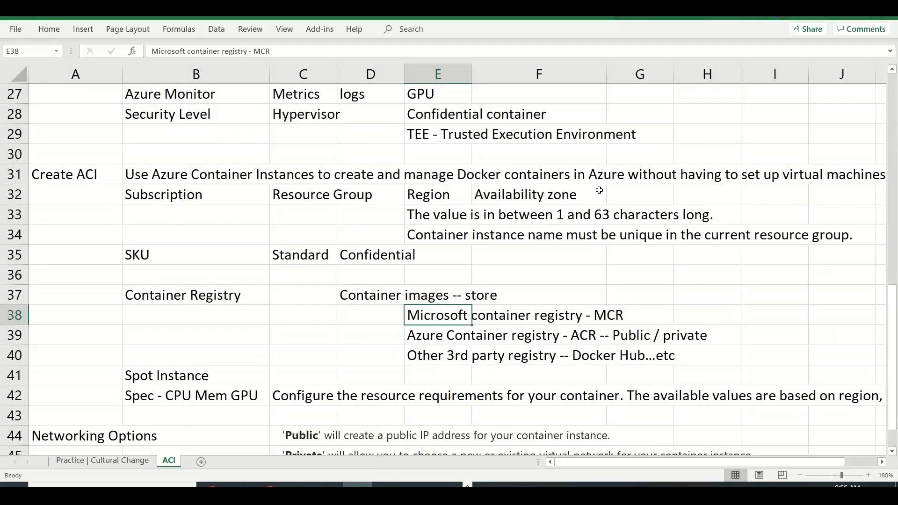
{"action": "double_click", "coordinate": [639, 189]}
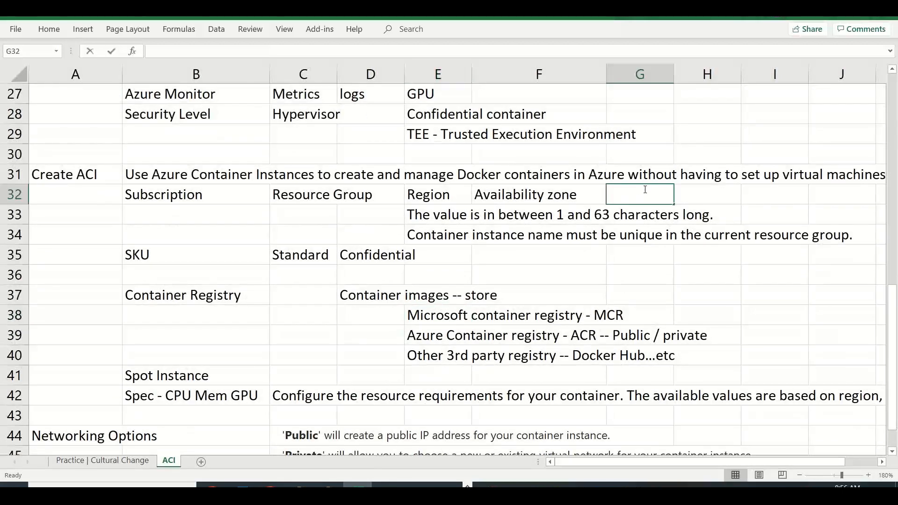
{"action": "left_click", "coordinate": [167, 211]}
{"action": "key", "text": "ctrl+v"}
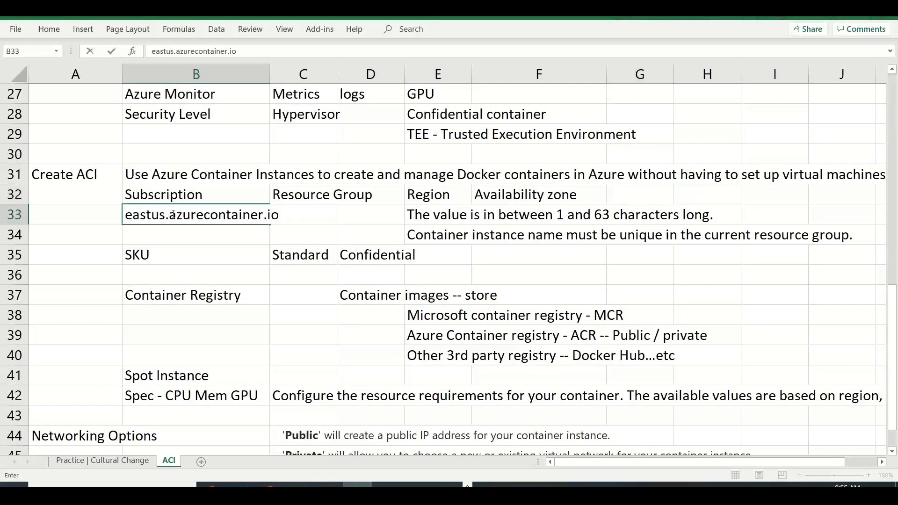
Make the eastus portion of the domain text in cell B33 bold.
{"action": "left_click", "coordinate": [307, 301]}
{"action": "double_click", "coordinate": [166, 216]}
{"action": "left_click_drag", "start_coordinate": [166, 216], "coordinate": [104, 215]}
{"action": "key", "text": "ctrl+b"}
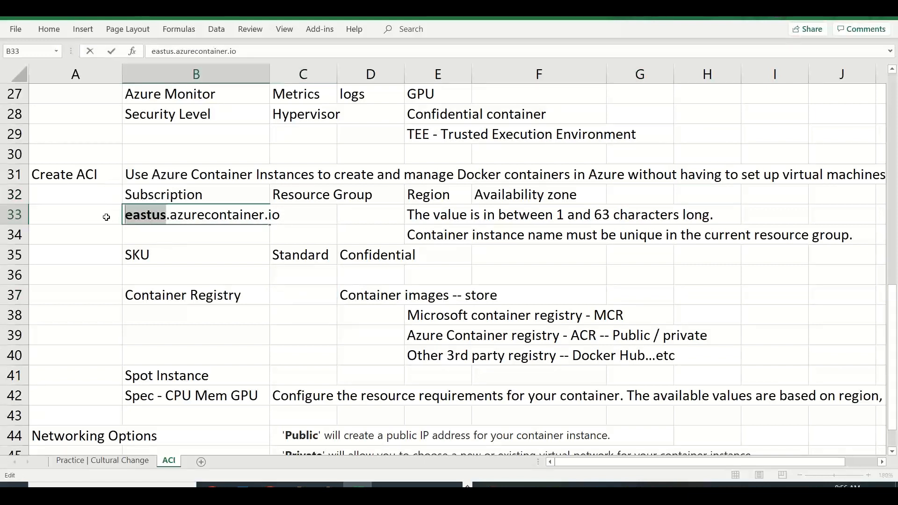
{"action": "left_click", "coordinate": [229, 232]}
In the Azure portal, view the containers of stancontainer01 and read the running container's logs.
{"action": "key", "text": "alt+Tab"}
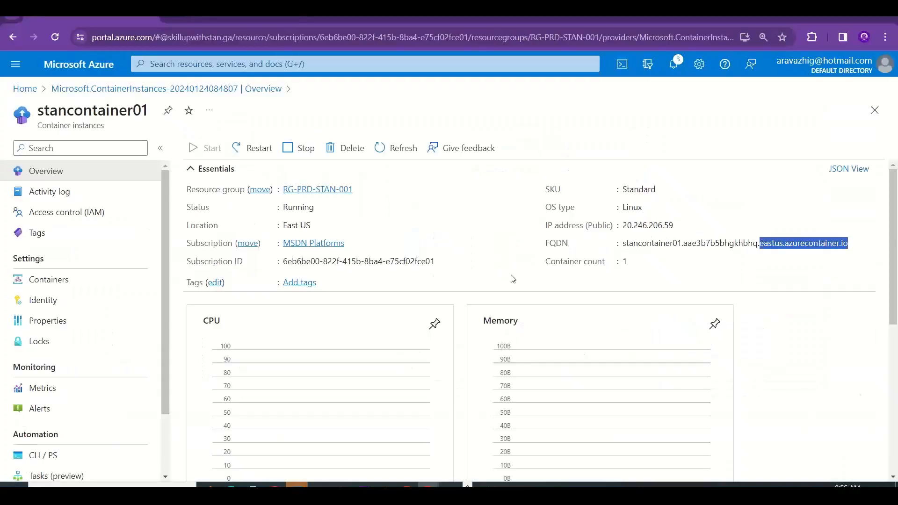
{"action": "left_click", "coordinate": [75, 284]}
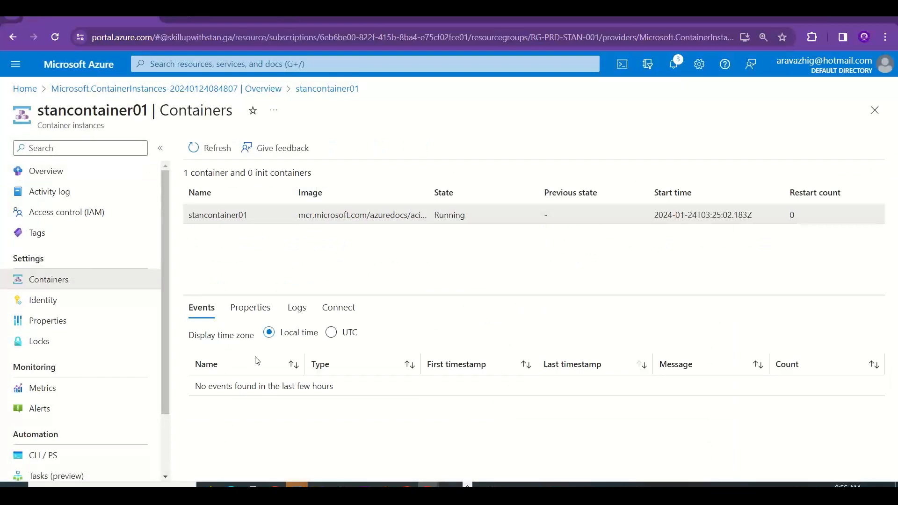
{"action": "left_click", "coordinate": [298, 308]}
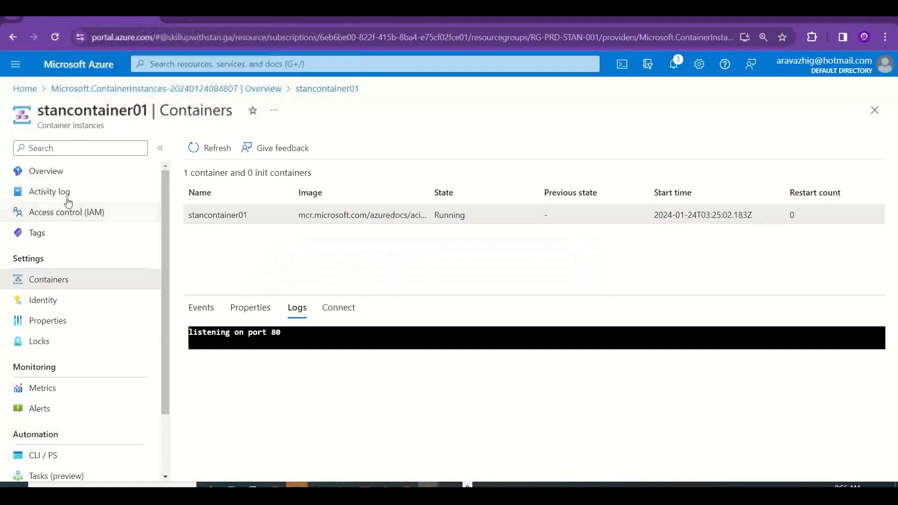
Copy the container instance's public IP address from its overview and open 20.246.206.59 in a new browser tab.
{"action": "left_click", "coordinate": [56, 172]}
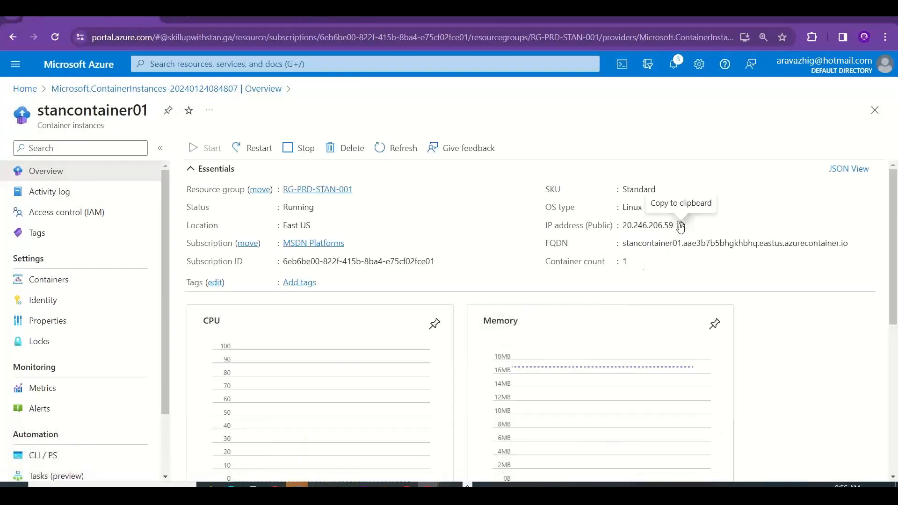
{"action": "left_click", "coordinate": [681, 226]}
{"action": "key", "text": "ctrl+t"}
{"action": "key", "text": "ctrl+v"}
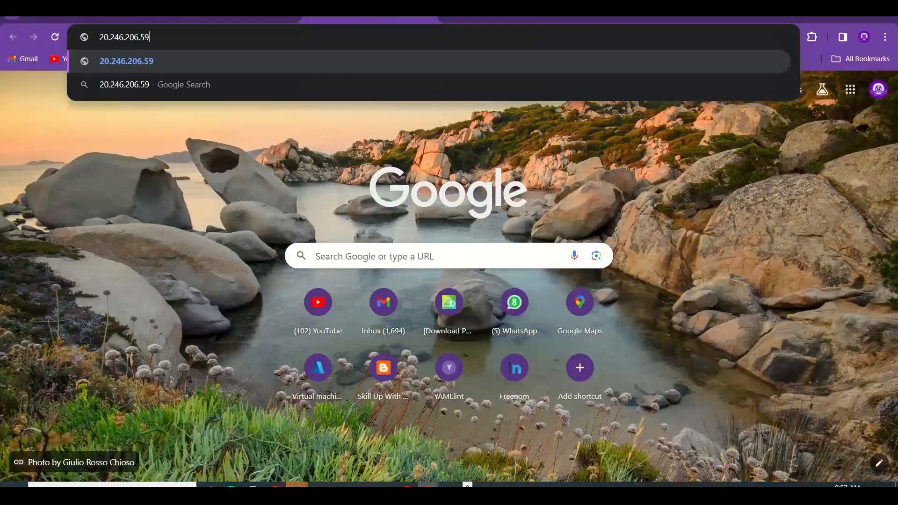
{"action": "key", "text": "Return"}
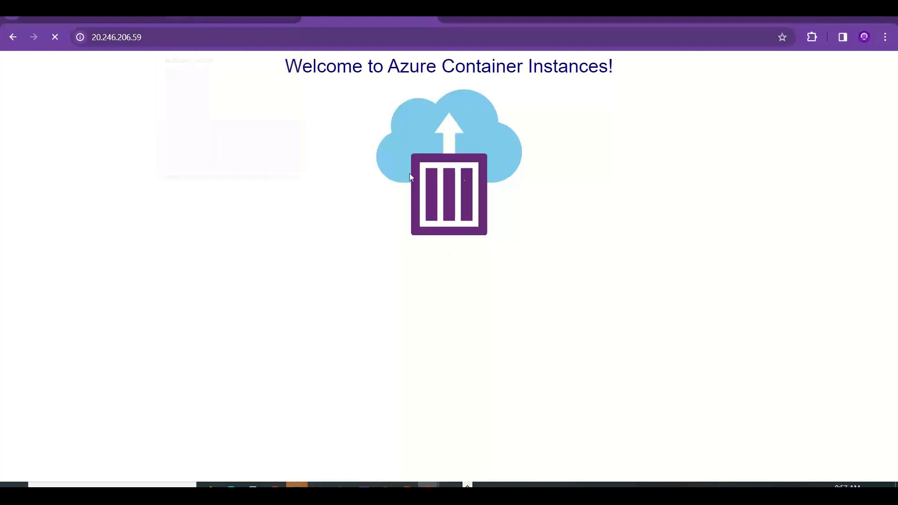
Check the CPU, memory and network charts on the stancontainer01 overview, and reload the container's web page.
{"action": "left_click", "coordinate": [78, 16]}
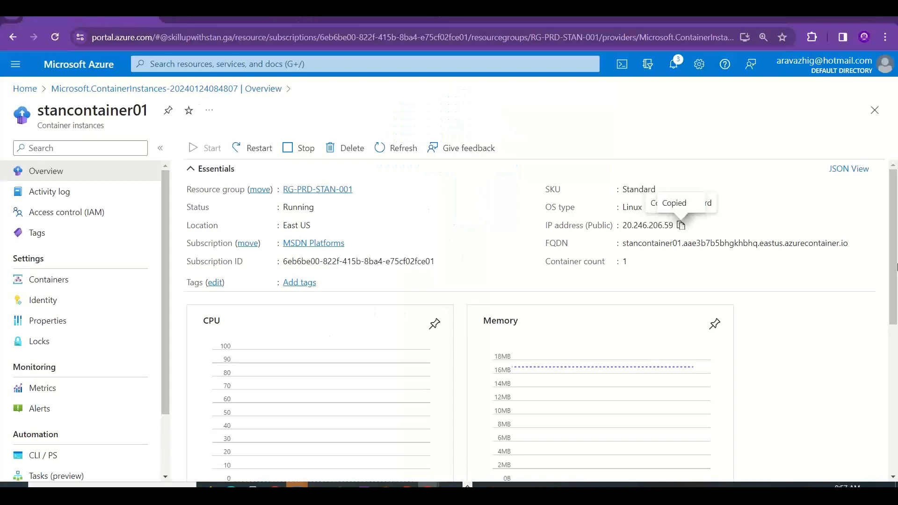
{"action": "scroll", "coordinate": [537, 322], "scroll_direction": "down", "scroll_amount": 5}
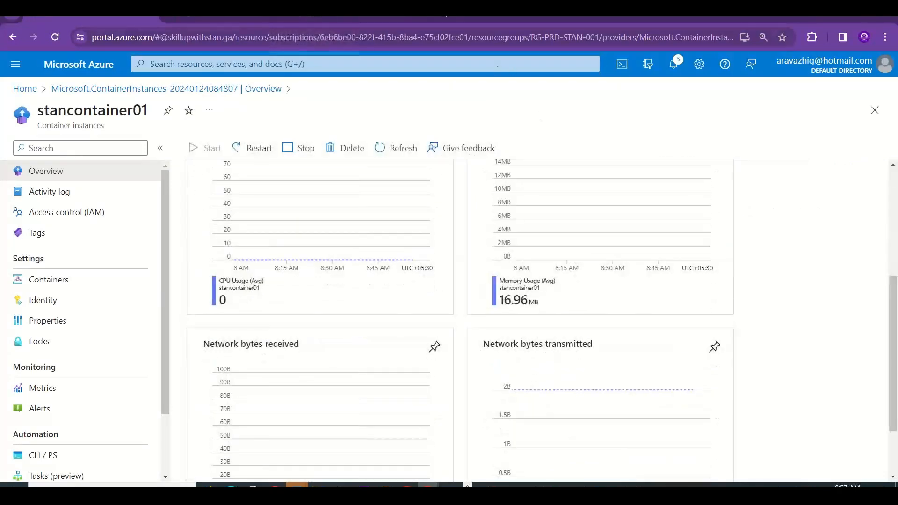
{"action": "left_click", "coordinate": [406, 18]}
{"action": "left_click", "coordinate": [405, 34]}
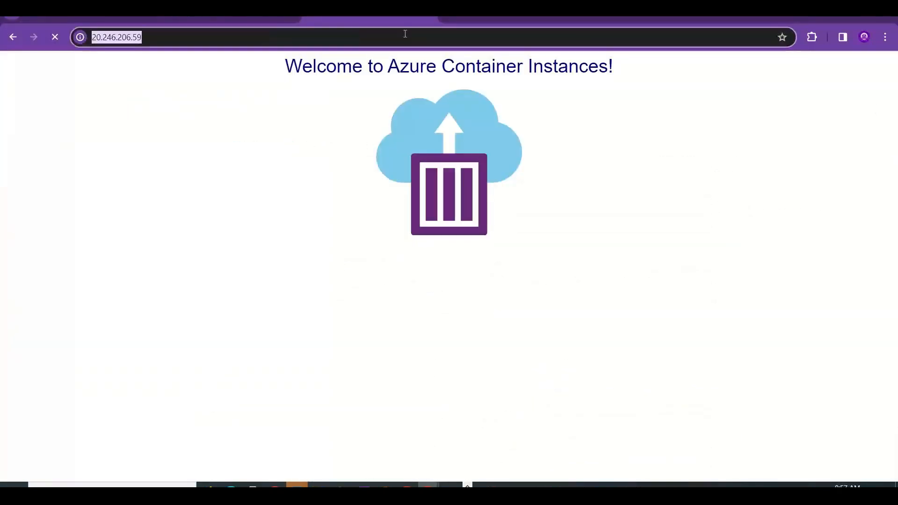
{"action": "key", "text": "Return"}
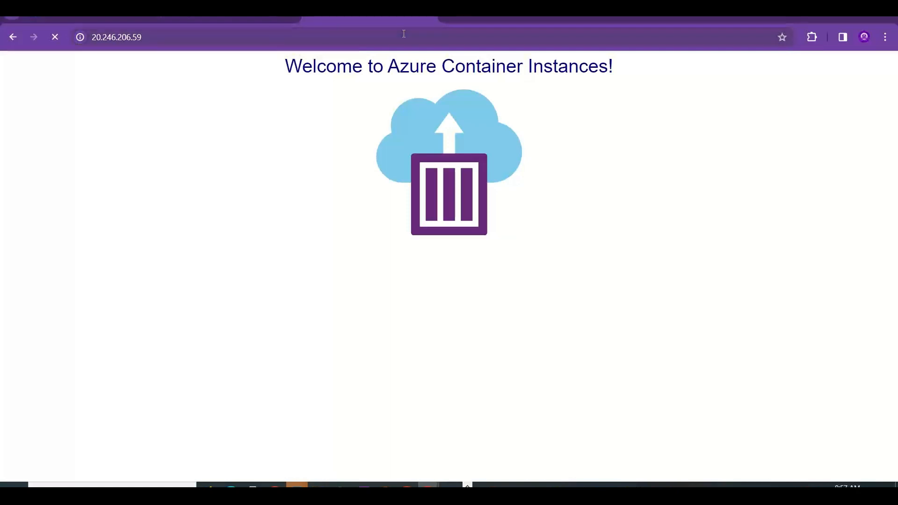
Return to the Azure portal and read the request entries in the stancontainer01 container's logs.
{"action": "left_click", "coordinate": [123, 20]}
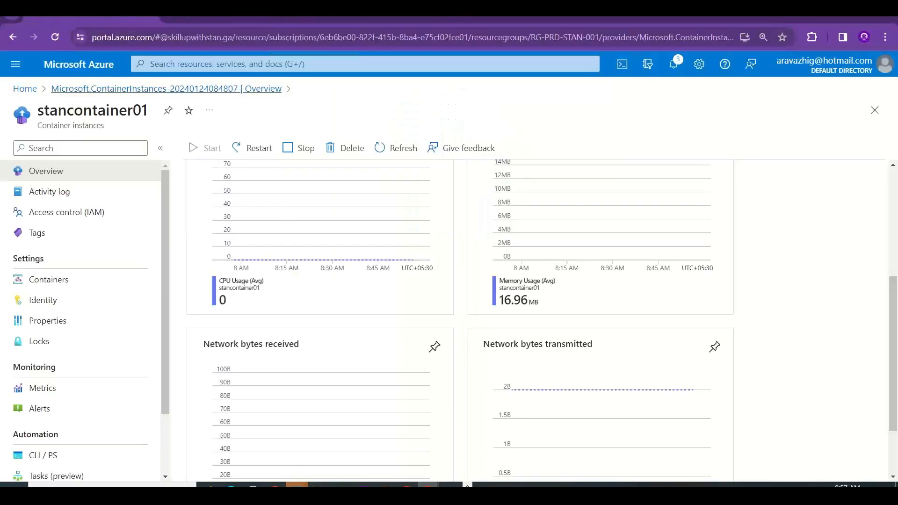
{"action": "left_click", "coordinate": [65, 283]}
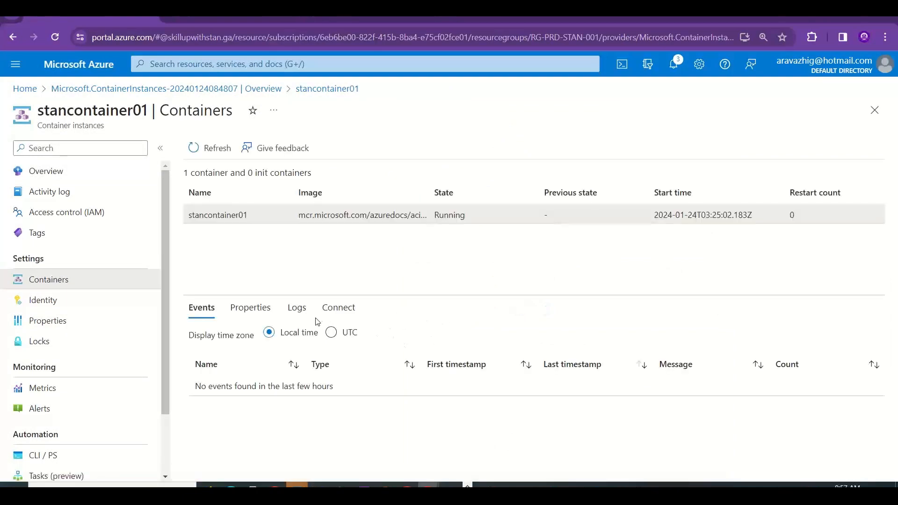
{"action": "left_click", "coordinate": [304, 311]}
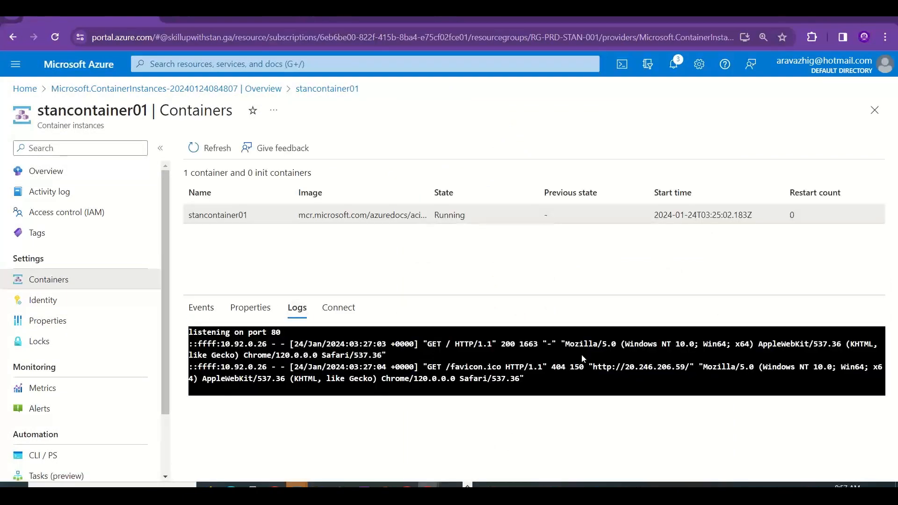
{"action": "left_click_drag", "start_coordinate": [564, 350], "coordinate": [579, 349]}
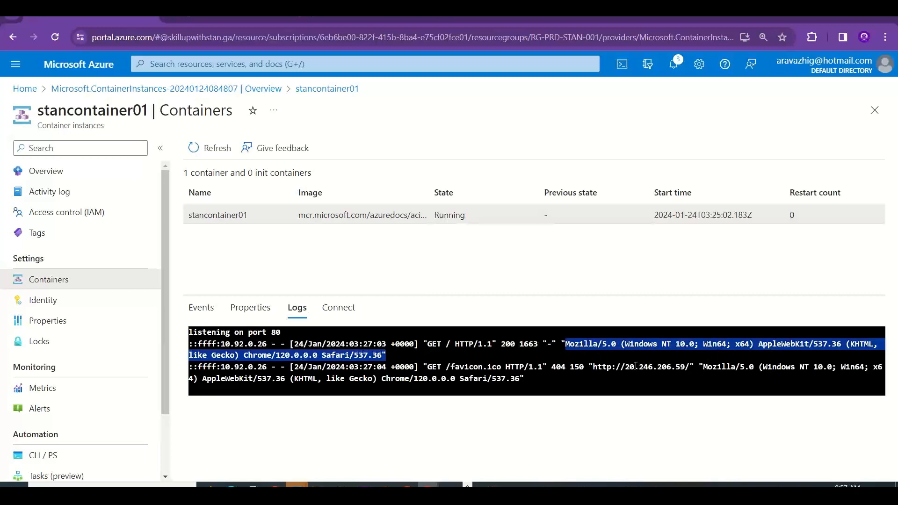
{"action": "left_click_drag", "start_coordinate": [630, 367], "coordinate": [525, 379]}
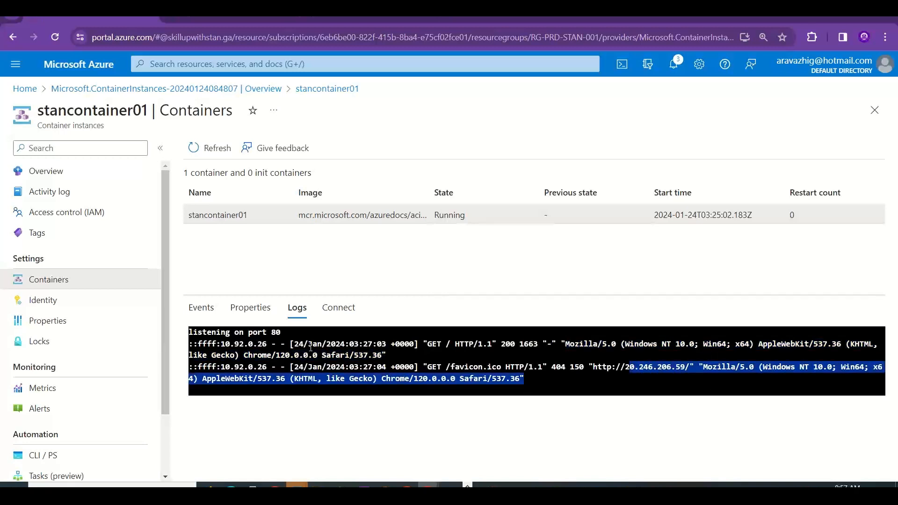
Connect to the stancontainer01 container with the /bin/sh start-up command and enlarge the terminal area.
{"action": "left_click", "coordinate": [343, 309]}
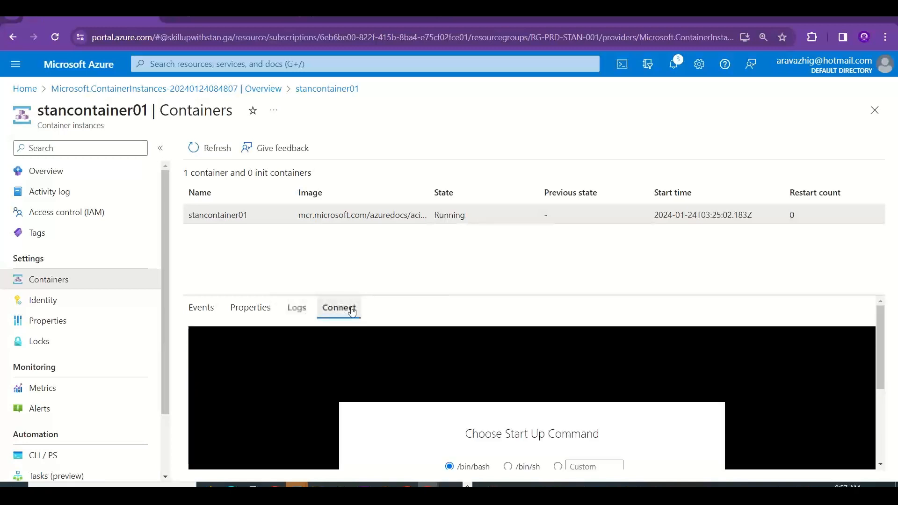
{"action": "left_click", "coordinate": [509, 466]}
{"action": "left_click_drag", "start_coordinate": [885, 321], "coordinate": [884, 400]}
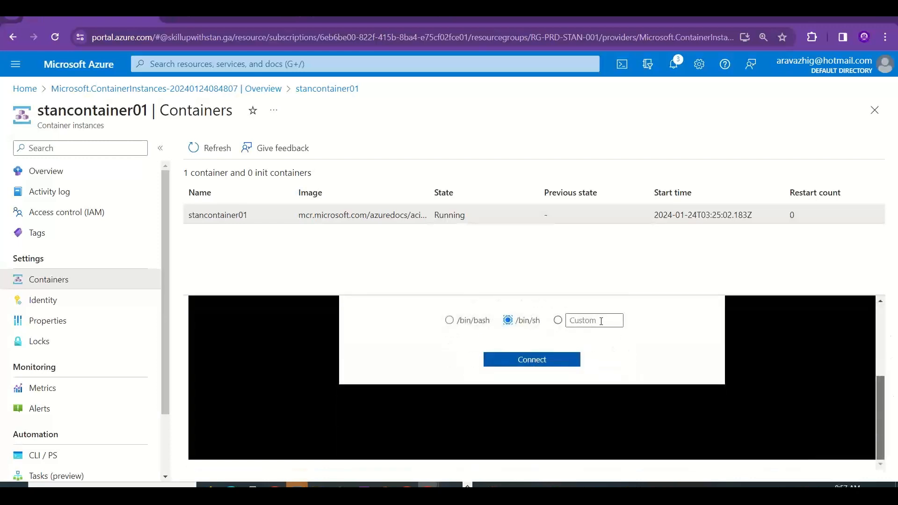
{"action": "left_click", "coordinate": [547, 359]}
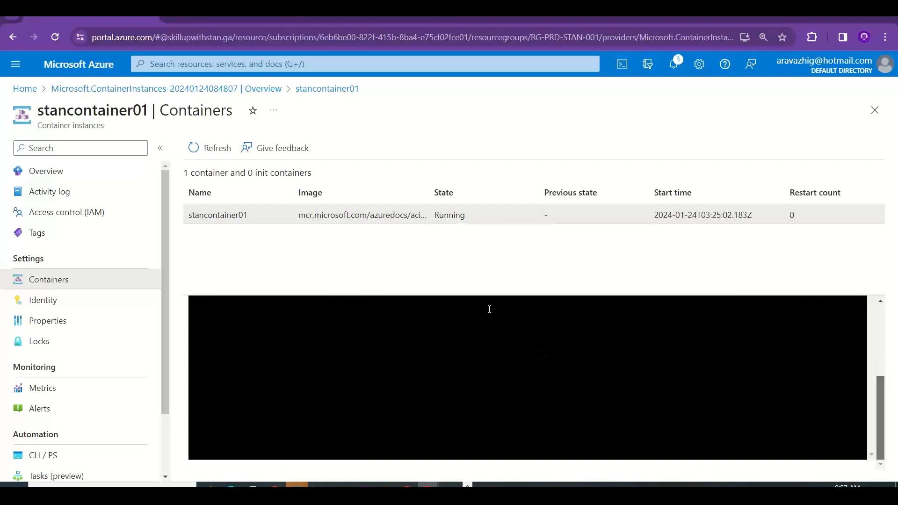
{"action": "left_click_drag", "start_coordinate": [481, 294], "coordinate": [493, 214]}
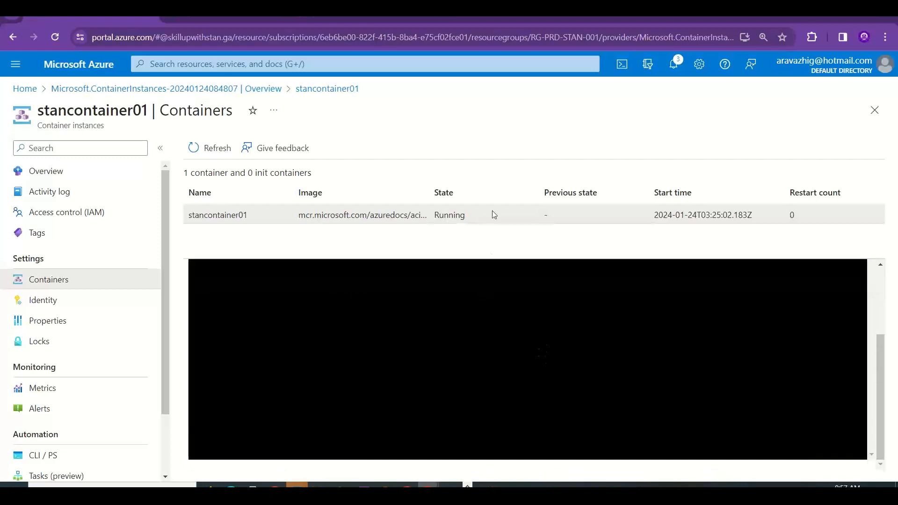
{"action": "left_click", "coordinate": [160, 147]}
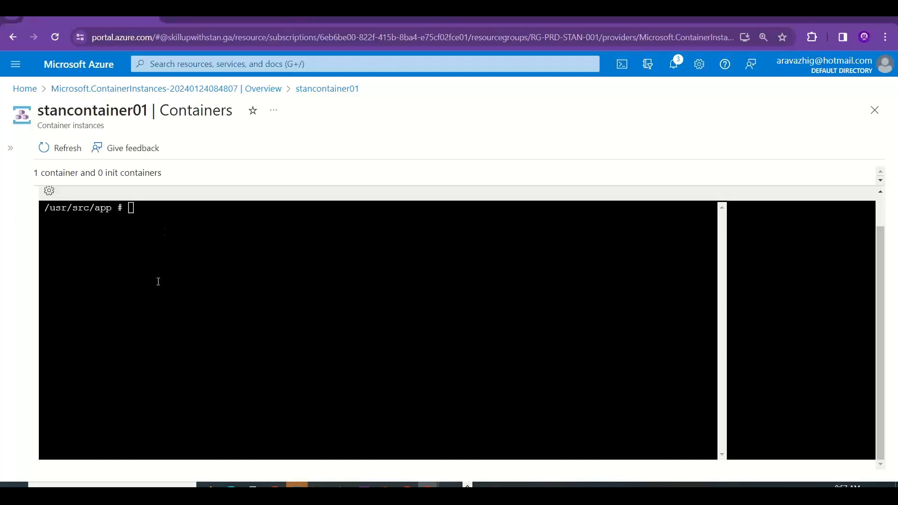
List the files in the container's /usr/src/app directory with ls.
{"action": "key", "text": "Return"}
{"action": "left_click", "coordinate": [268, 234]}
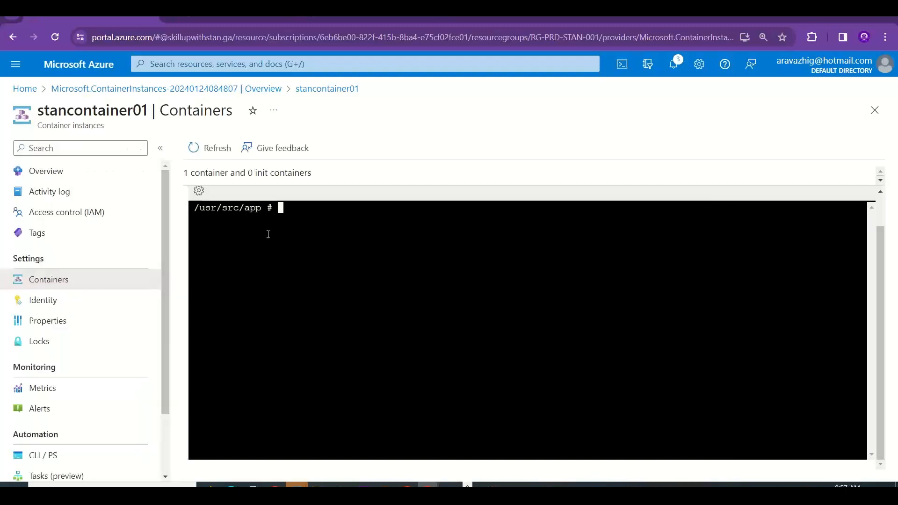
{"action": "type", "text": "ls"}
{"action": "key", "text": "Return"}
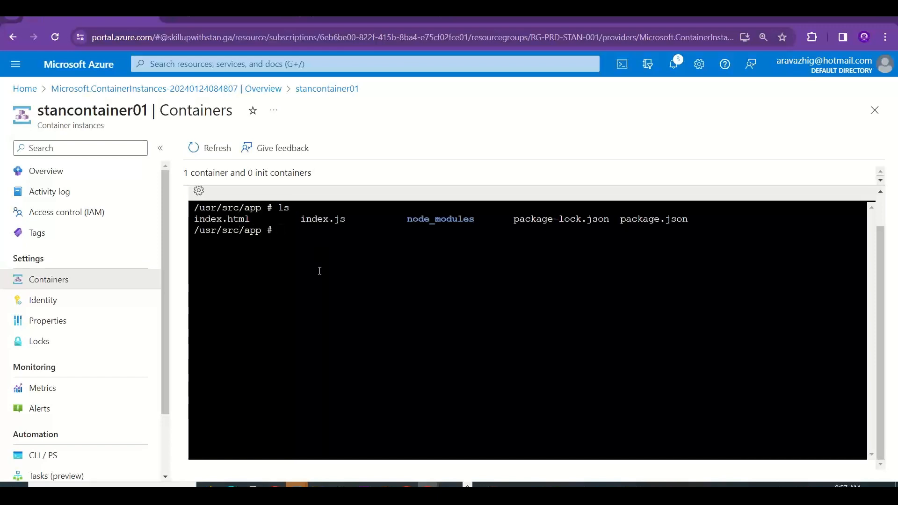
Open index.html in the vi editor from the container's terminal.
{"action": "type", "text": "vi index."}
{"action": "key", "text": "BackSpace"}
{"action": "key", "text": "BackSpace"}
{"action": "type", "text": "xm"}
{"action": "key", "text": "BackSpace"}
{"action": "type", "text": ".htm"}
{"action": "key", "text": "BackSpace"}
{"action": "key", "text": "BackSpace"}
{"action": "key", "text": "BackSpace"}
{"action": "type", "text": "t"}
{"action": "key", "text": "BackSpace"}
{"action": "type", "text": "html"}
{"action": "key", "text": "Return"}
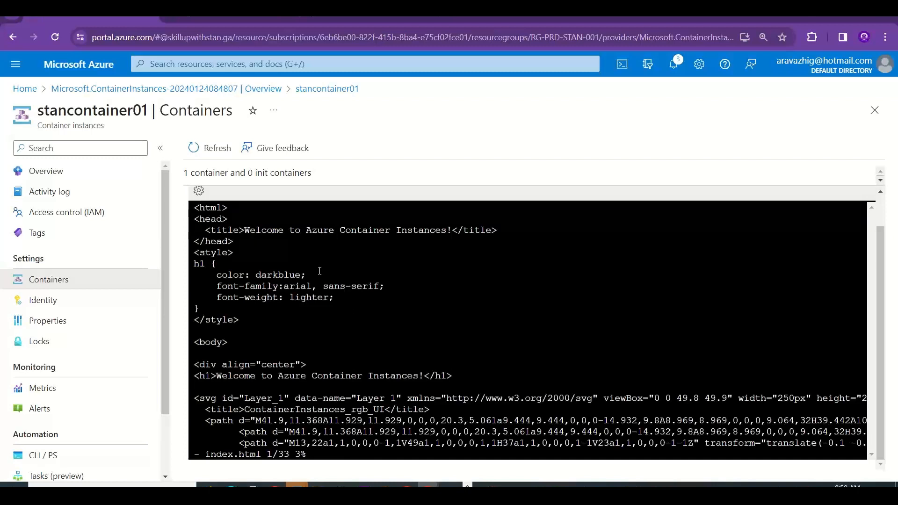
In index.html, change the head title text to "Welcome to Azure Containers with Stan v1!".
{"action": "key", "text": "i"}
{"action": "key", "text": "Down"}
{"action": "key", "text": "Down"}
{"action": "key", "text": "Right"}
{"action": "key", "text": "Right"}
{"action": "key", "text": "Right"}
{"action": "key", "text": "Right"}
{"action": "key", "text": "Right"}
{"action": "key", "text": "Right"}
{"action": "key", "text": "Right"}
{"action": "key", "text": "Right"}
{"action": "key", "text": "Right"}
{"action": "key", "text": "Right"}
{"action": "key", "text": "Right"}
{"action": "key", "text": "Right"}
{"action": "key", "text": "Right"}
{"action": "key", "text": "Right"}
{"action": "key", "text": "Right"}
{"action": "key", "text": "Right"}
{"action": "key", "text": "Right"}
{"action": "key", "text": "Right"}
{"action": "key", "text": "Right"}
{"action": "key", "text": "Right"}
{"action": "key", "text": "Right"}
{"action": "key", "text": "Right"}
{"action": "key", "text": "Right"}
{"action": "key", "text": "Right"}
{"action": "key", "text": "Right"}
{"action": "key", "text": "Right"}
{"action": "key", "text": "Right"}
{"action": "key", "text": "Right"}
{"action": "key", "text": "Right"}
{"action": "key", "text": "Right"}
{"action": "key", "text": "Right"}
{"action": "key", "text": "Right"}
{"action": "key", "text": "Right"}
{"action": "key", "text": "Right"}
{"action": "key", "text": "BackSpace"}
{"action": "key", "text": "BackSpace"}
{"action": "key", "text": "BackSpace"}
{"action": "key", "text": "BackSpace"}
{"action": "key", "text": "BackSpace"}
{"action": "key", "text": "BackSpace"}
{"action": "key", "text": "BackSpace"}
{"action": "key", "text": "BackSpace"}
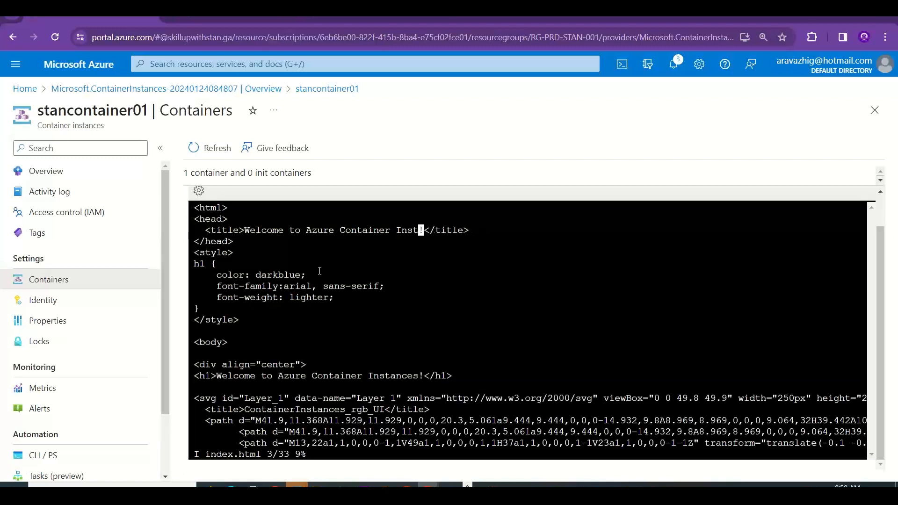
{"action": "key", "text": "BackSpace"}
{"action": "key", "text": "BackSpace"}
{"action": "key", "text": "BackSpace"}
{"action": "key", "text": "BackSpace"}
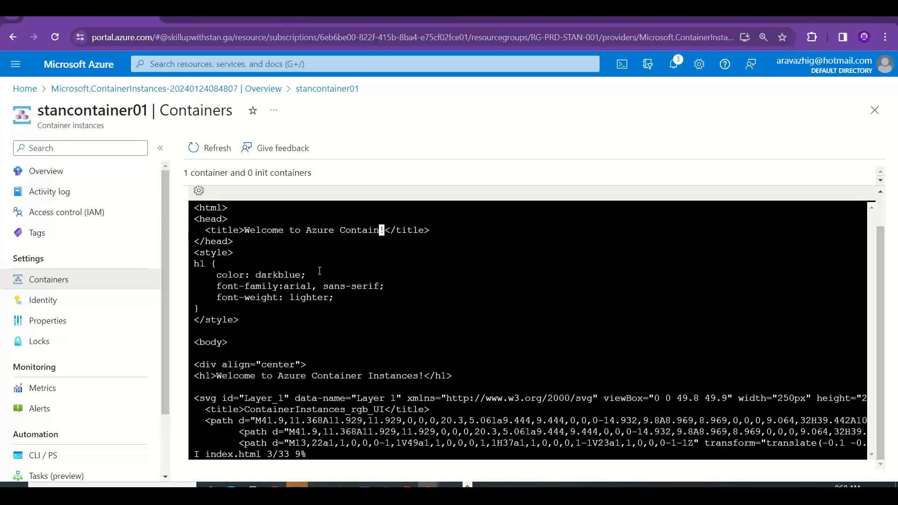
{"action": "type", "text": "ers with Stan"}
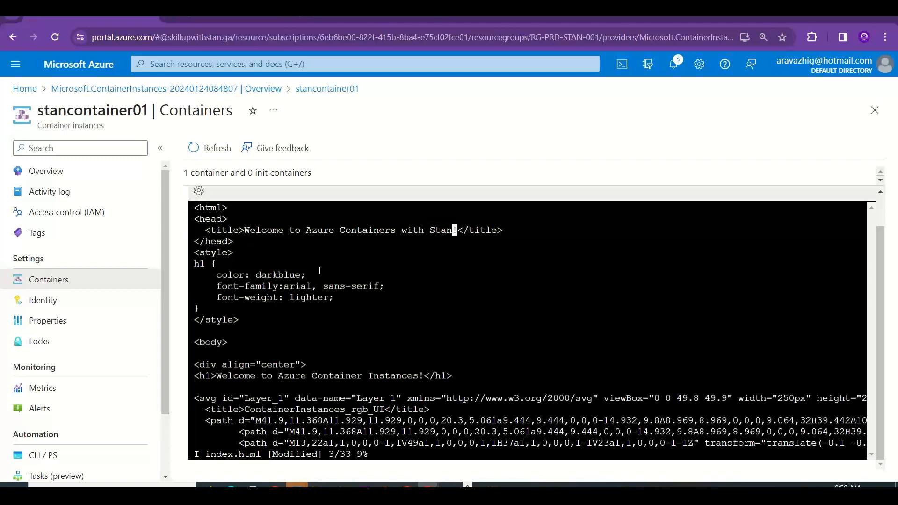
{"action": "type", "text": " v1"}
Add "with Stan - v1" before the exclamation mark of the h1 heading in index.html.
{"action": "key", "text": "Down"}
{"action": "key", "text": "Down"}
{"action": "key", "text": "Down"}
{"action": "key", "text": "Down"}
{"action": "key", "text": "Down"}
{"action": "key", "text": "Down"}
{"action": "key", "text": "Down"}
{"action": "key", "text": "Down"}
{"action": "key", "text": "Down"}
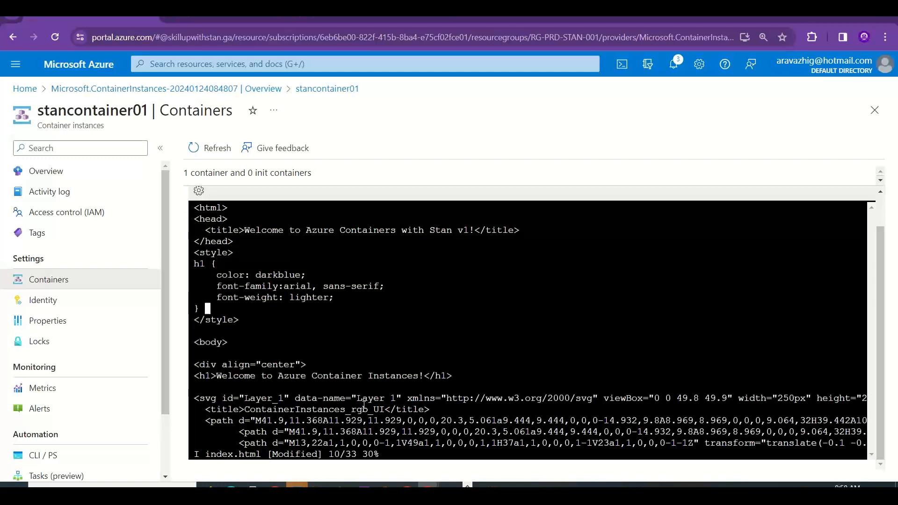
{"action": "key", "text": "Down"}
{"action": "key", "text": "Down"}
{"action": "key", "text": "Down"}
{"action": "key", "text": "Down"}
{"action": "key", "text": "Right"}
{"action": "key", "text": "Right"}
{"action": "key", "text": "Right"}
{"action": "key", "text": "Right"}
{"action": "key", "text": "Right"}
{"action": "key", "text": "Right"}
{"action": "key", "text": "Right"}
{"action": "key", "text": "Right"}
{"action": "key", "text": "Right"}
{"action": "key", "text": "Right"}
{"action": "key", "text": "Right"}
{"action": "key", "text": "Right"}
{"action": "key", "text": "Right"}
{"action": "key", "text": "Right"}
{"action": "key", "text": "Right"}
{"action": "key", "text": "Right"}
{"action": "key", "text": "Right"}
{"action": "key", "text": "Right"}
{"action": "key", "text": "Right"}
{"action": "key", "text": "Right"}
{"action": "key", "text": "Right"}
{"action": "key", "text": "Right"}
{"action": "key", "text": "Left"}
{"action": "key", "text": "Left"}
{"action": "type", "text": "with Stan - v"}
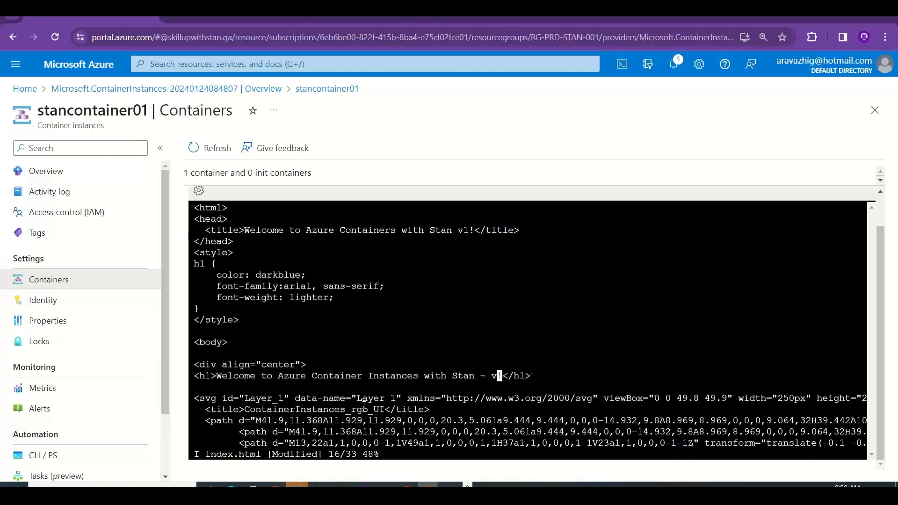
{"action": "type", "text": "1"}
Save index.html and quit the vi editor with :wq!
{"action": "key", "text": "Escape"}
{"action": "type", "text": ":wq!"}
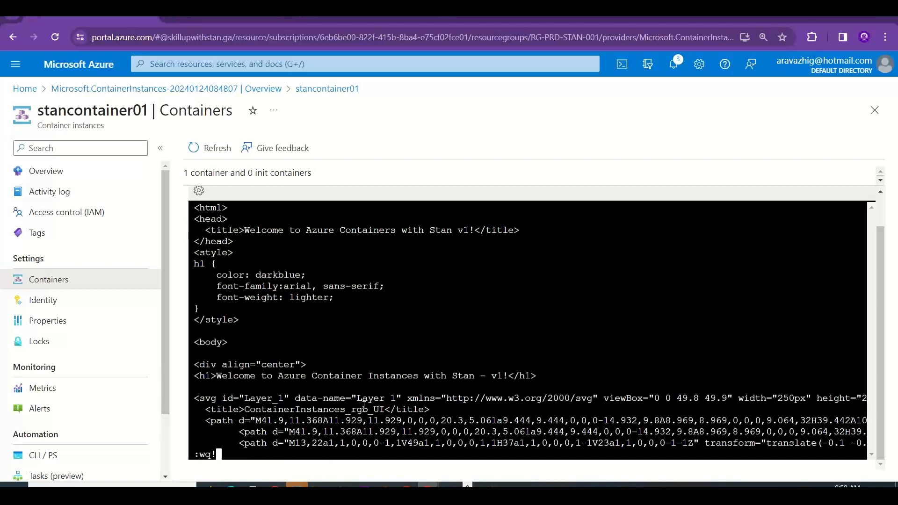
{"action": "key", "text": "Return"}
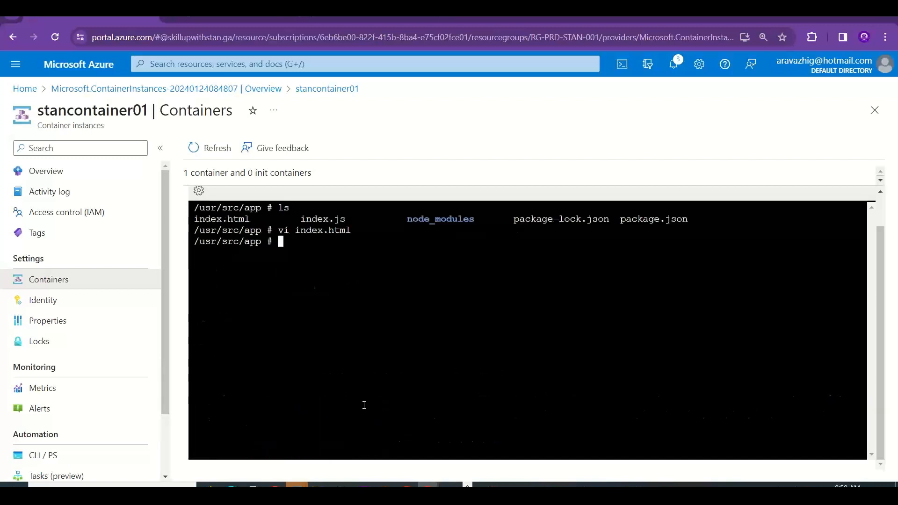
Open the stancontainer01 overview, refresh it and examine the CPU, memory and network charts.
{"action": "left_click", "coordinate": [109, 179]}
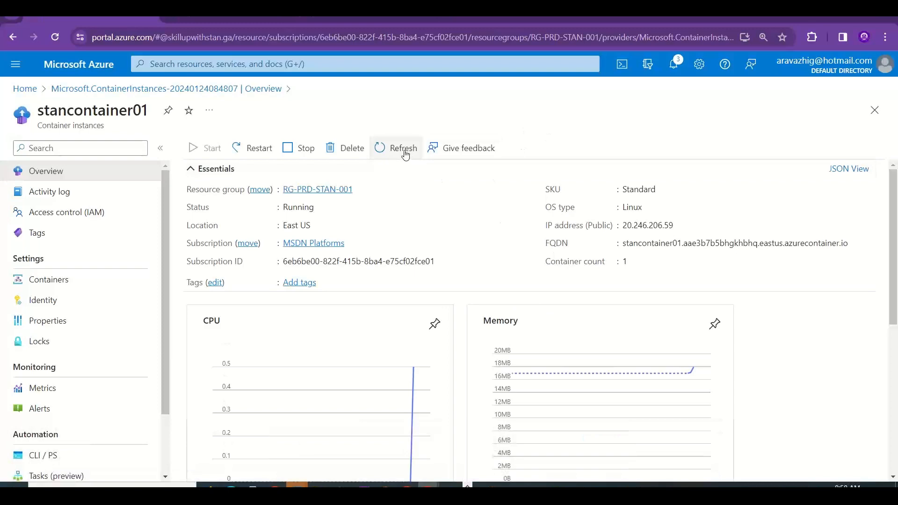
{"action": "left_click", "coordinate": [404, 149]}
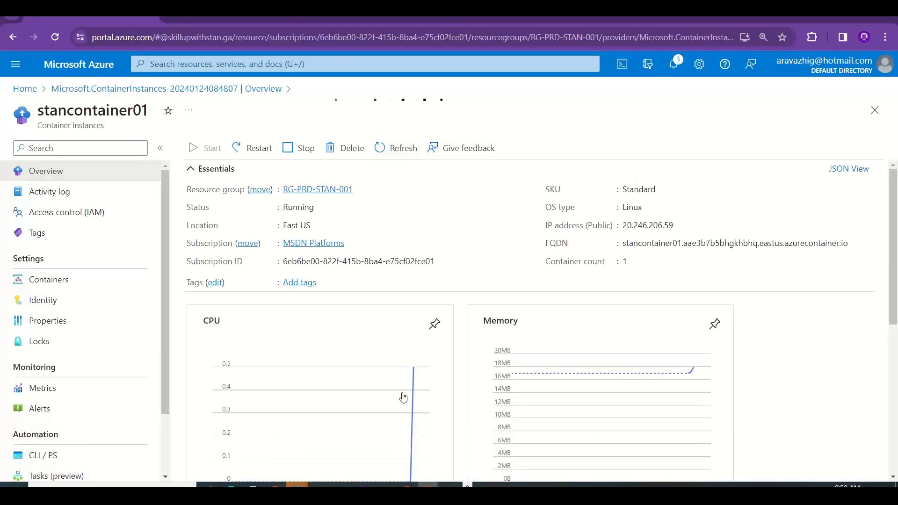
{"action": "left_click_drag", "start_coordinate": [896, 199], "coordinate": [893, 336]}
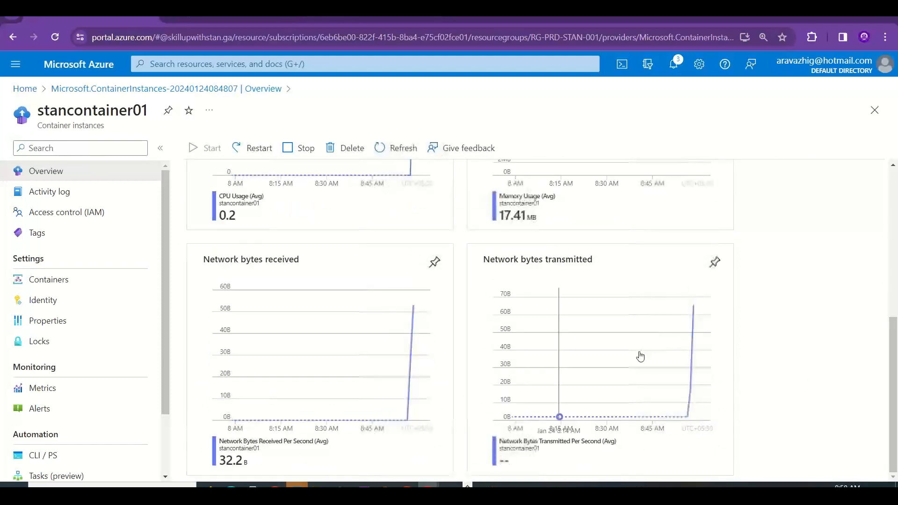
Switch to the container's web page at 20.246.206.59 and reload it.
{"action": "left_click", "coordinate": [347, 14]}
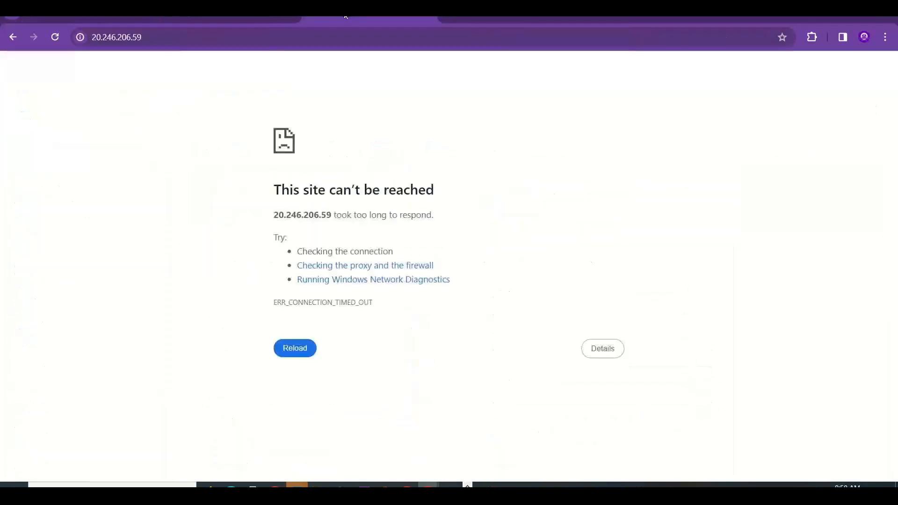
{"action": "left_click", "coordinate": [347, 39]}
{"action": "key", "text": "Return"}
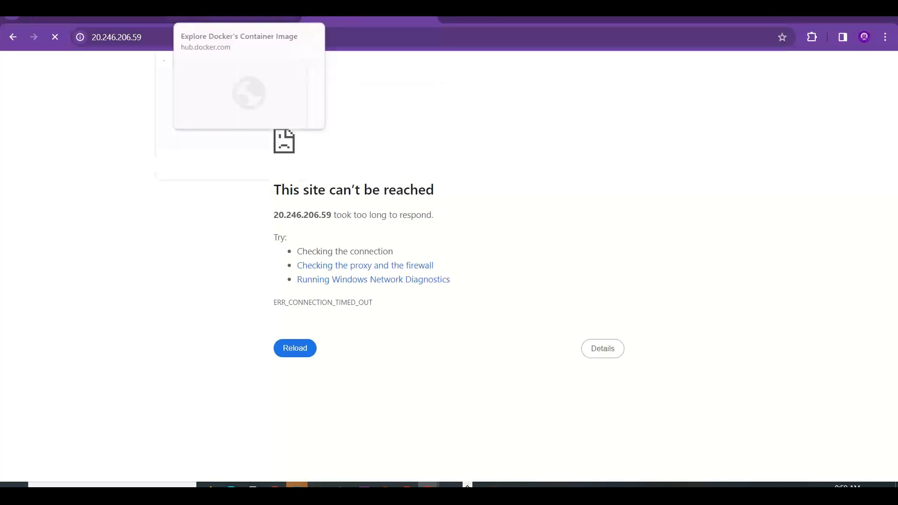
Return to the stancontainer01 overview in the Azure portal, refresh it and stop the container group.
{"action": "left_click", "coordinate": [101, 17]}
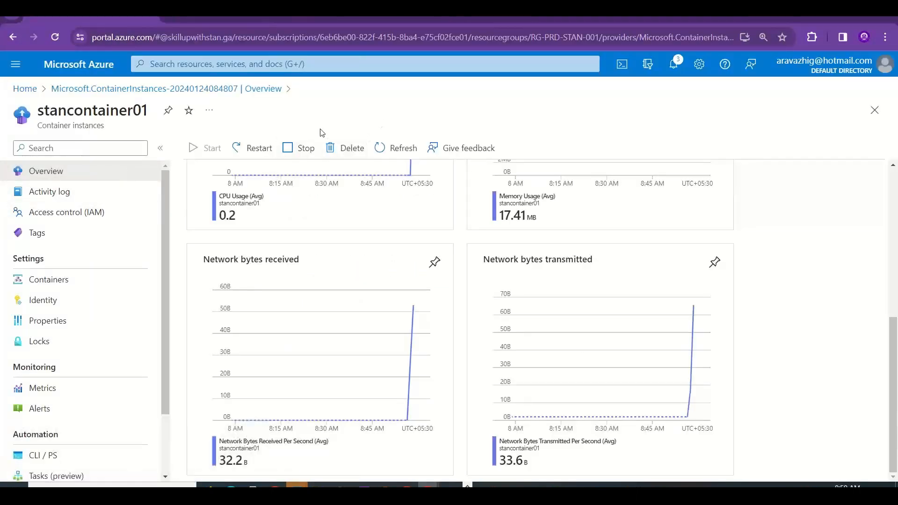
{"action": "left_click", "coordinate": [395, 148]}
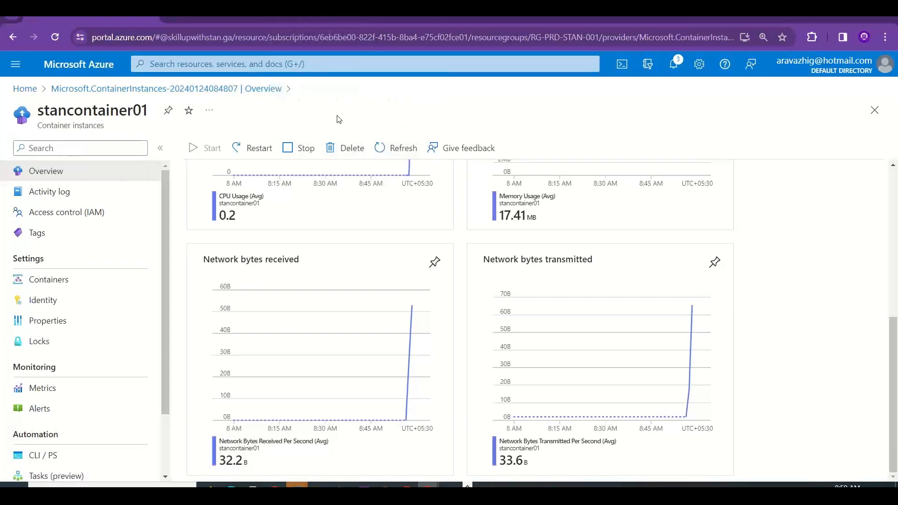
{"action": "left_click", "coordinate": [296, 149]}
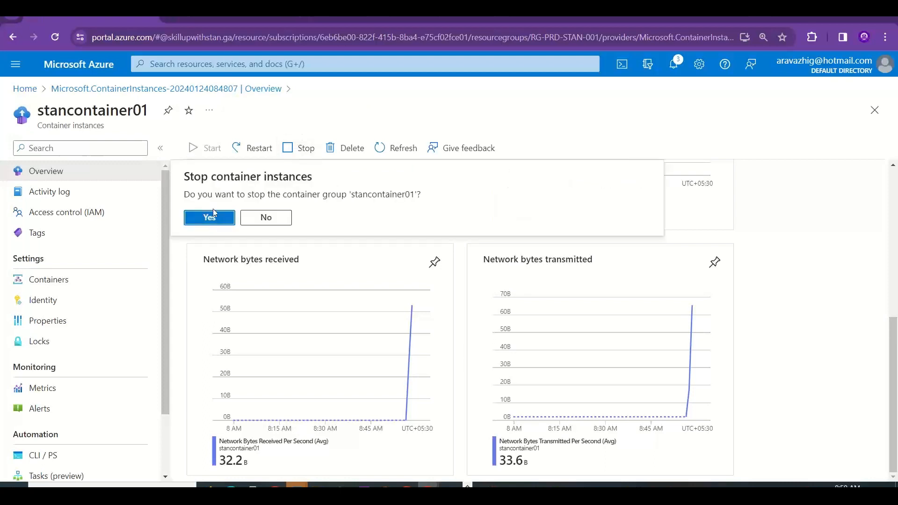
{"action": "left_click", "coordinate": [208, 220]}
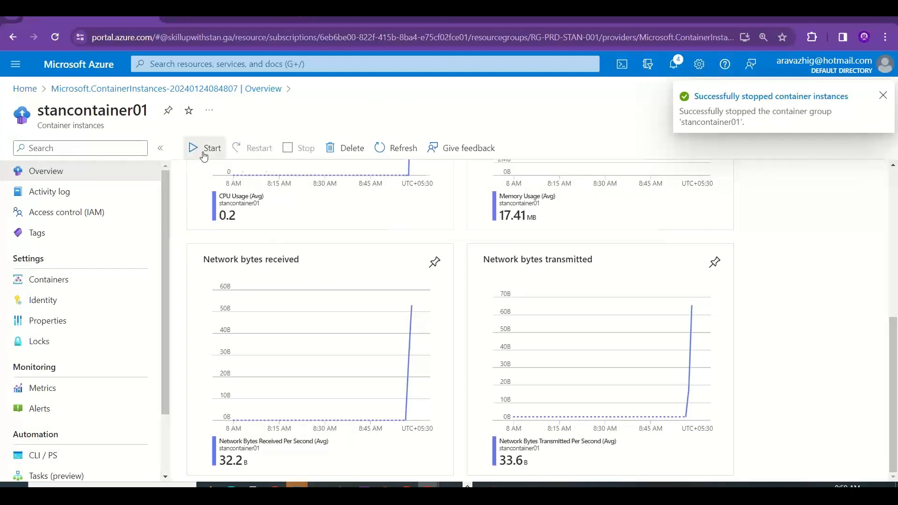
Start the stancontainer01 container group again and refresh its overview.
{"action": "left_click", "coordinate": [204, 151]}
{"action": "left_click", "coordinate": [198, 220]}
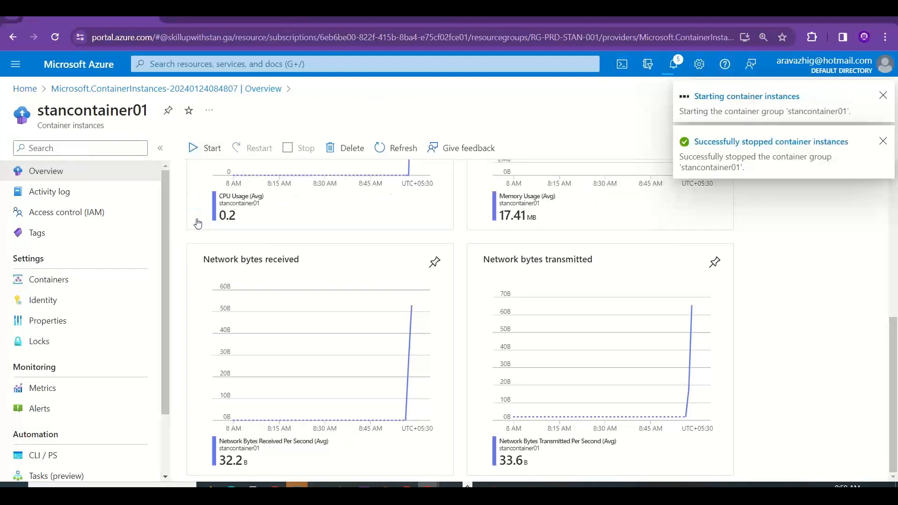
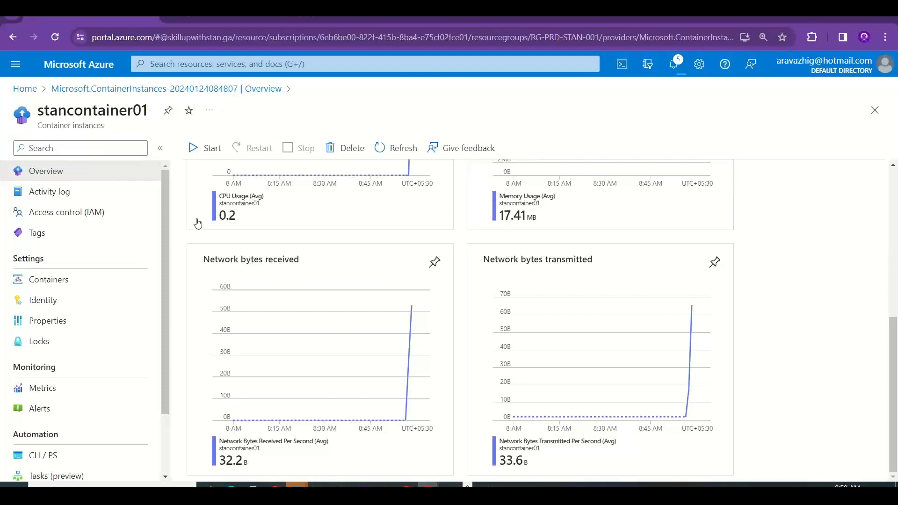
{"action": "left_click", "coordinate": [399, 148]}
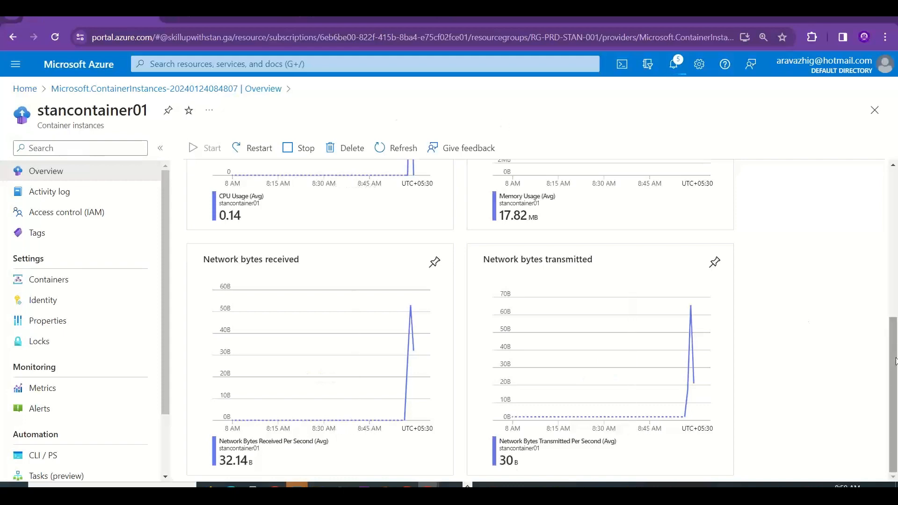
{"action": "scroll", "coordinate": [895, 361], "scroll_direction": "up", "scroll_amount": 6}
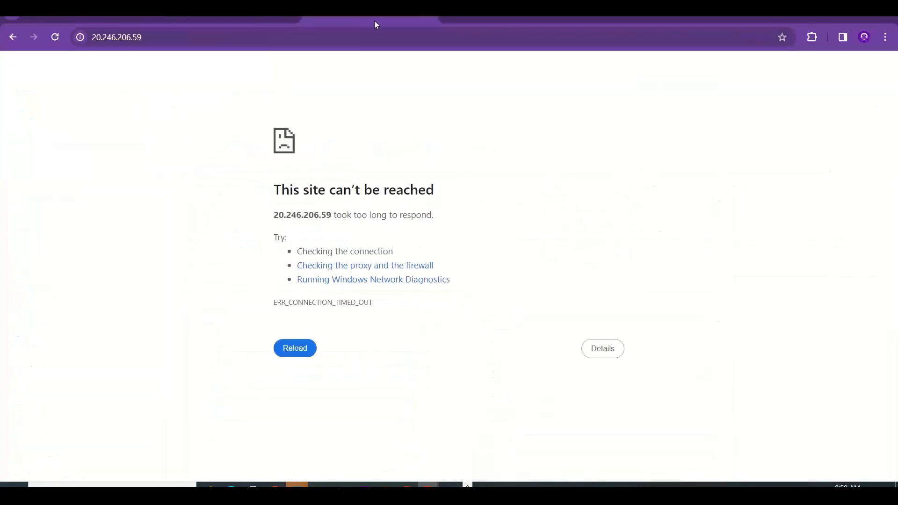
Request the web page at 20.246.206.59 again to check the restarted container.
{"action": "left_click", "coordinate": [373, 34]}
{"action": "key", "text": "Return"}
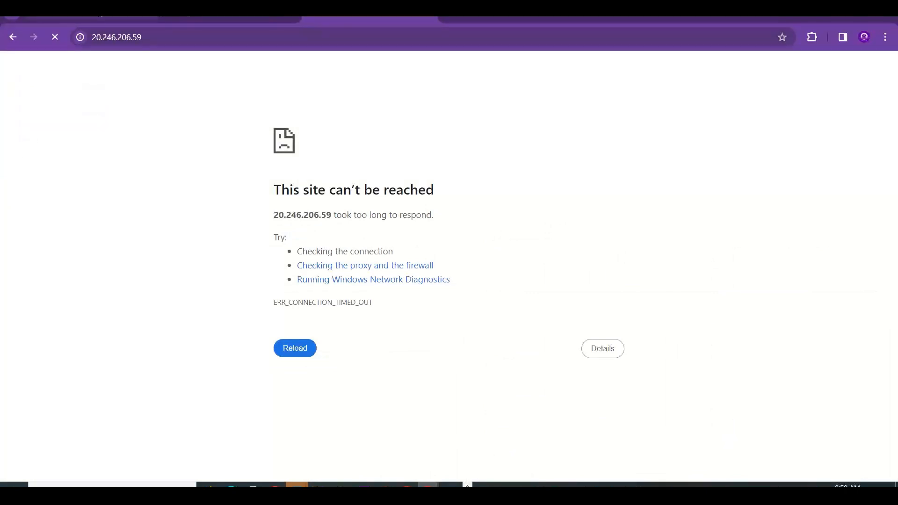
{"action": "mouse_move", "coordinate": [101, 16]}
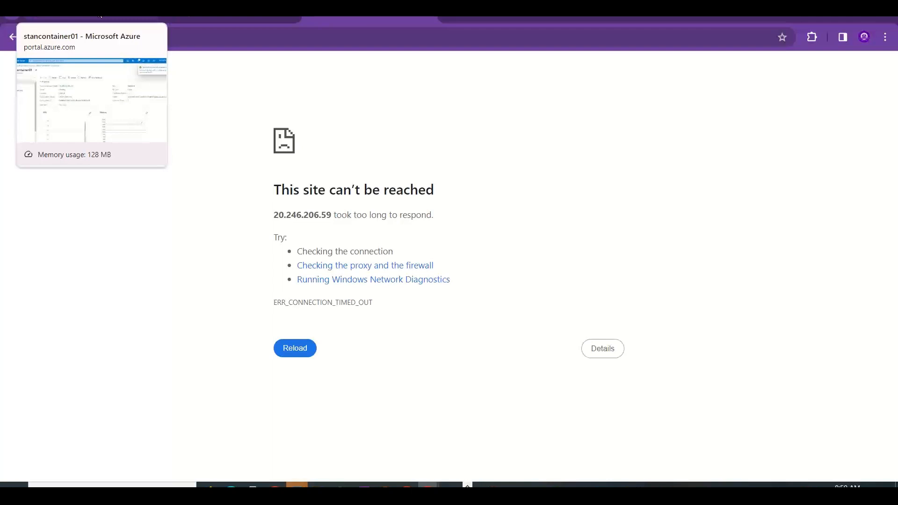
Return to stancontainer01 in the Azure portal and connect to its container shell with /bin/sh as start-up command.
{"action": "left_click", "coordinate": [101, 16]}
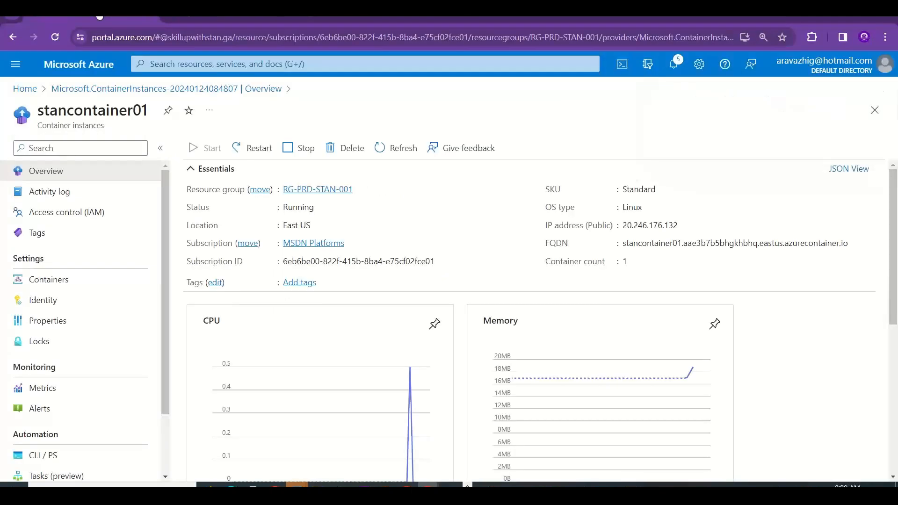
{"action": "left_click", "coordinate": [119, 286]}
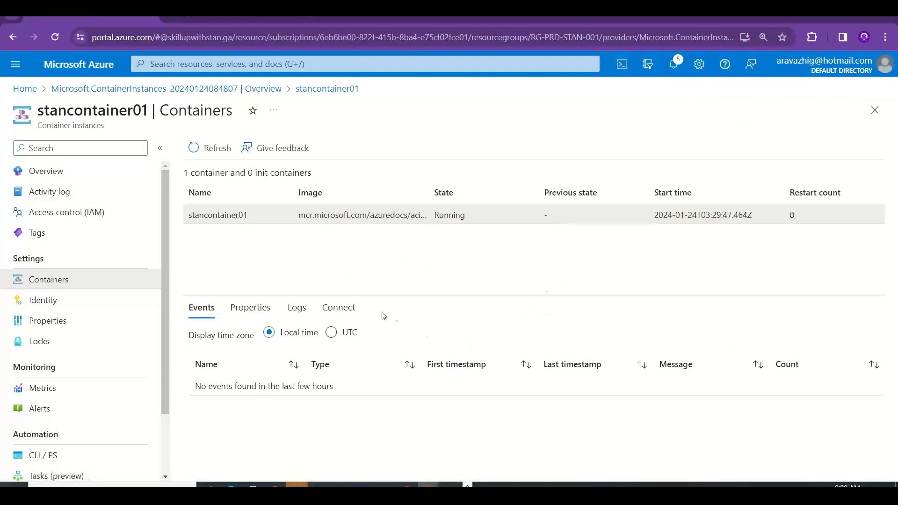
{"action": "left_click", "coordinate": [341, 307]}
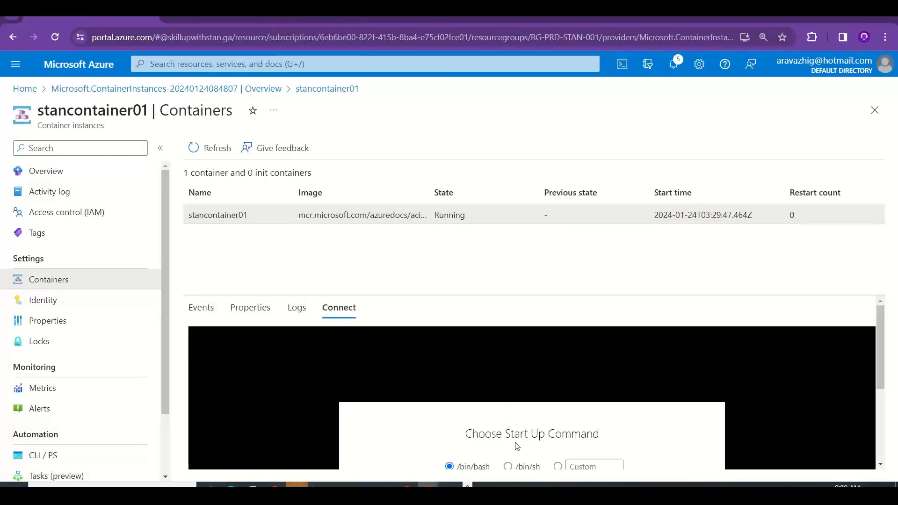
{"action": "left_click", "coordinate": [508, 466]}
{"action": "left_click", "coordinate": [160, 147]}
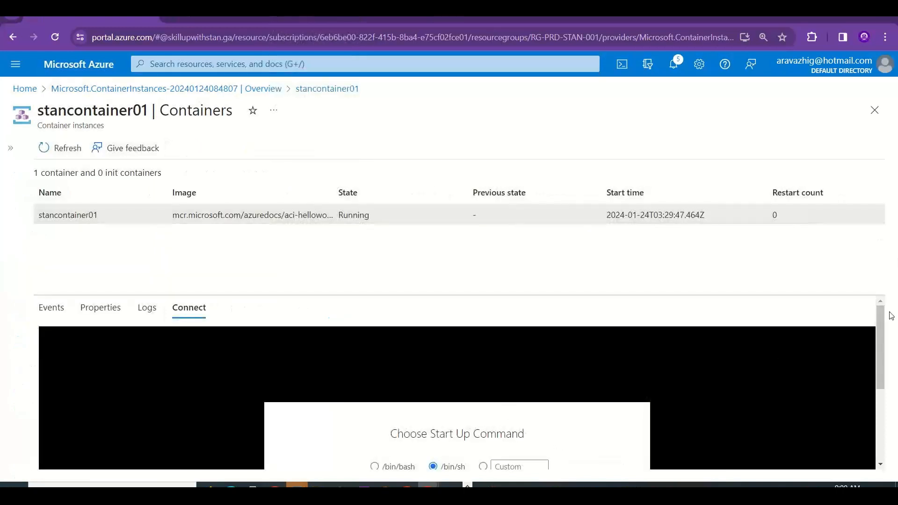
{"action": "scroll", "coordinate": [884, 361], "scroll_direction": "down", "scroll_amount": 1}
{"action": "scroll", "coordinate": [884, 361], "scroll_direction": "down", "scroll_amount": 2}
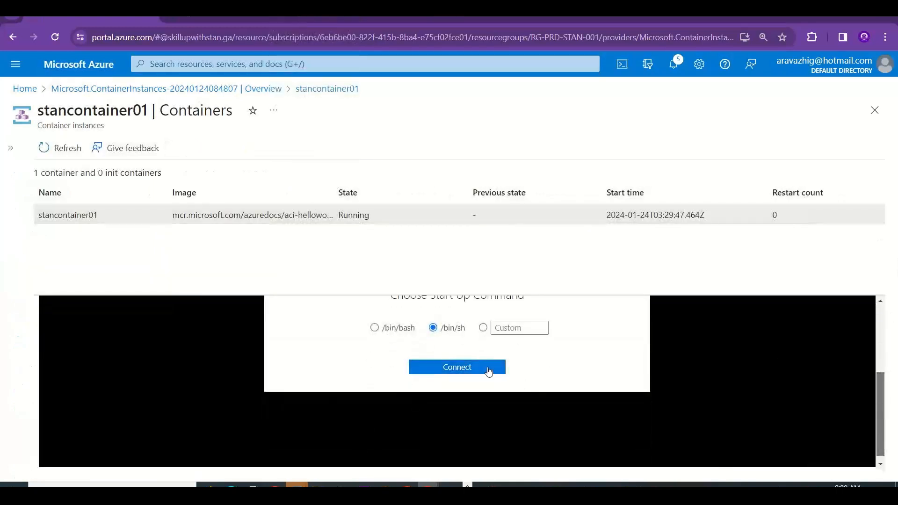
{"action": "left_click", "coordinate": [457, 372]}
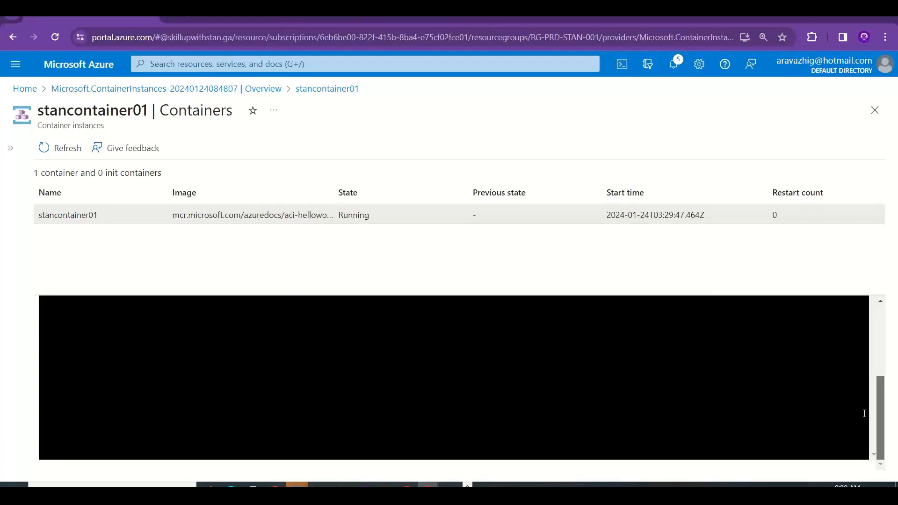
{"action": "left_click_drag", "start_coordinate": [886, 421], "coordinate": [887, 337]}
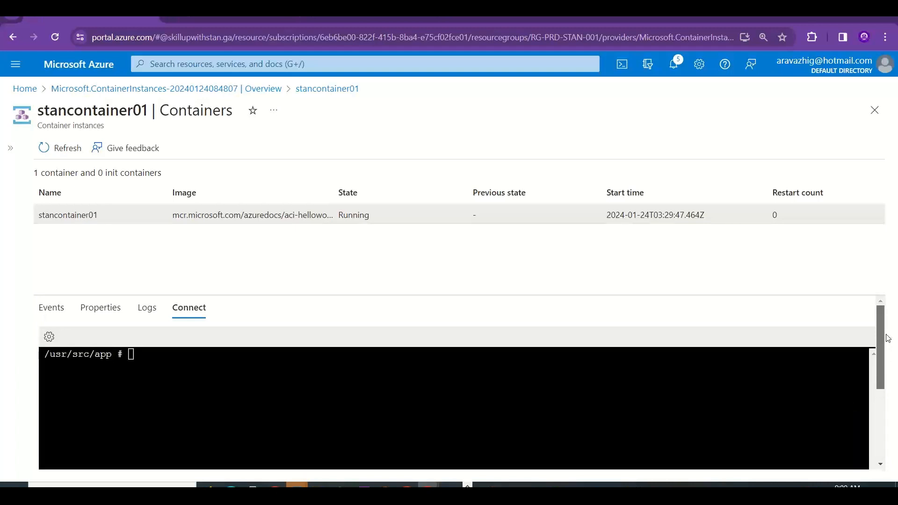
Display the contents of index.html in the container shell with cat and review it to the end.
{"action": "type", "text": "cat index.html"}
{"action": "key", "text": "Return"}
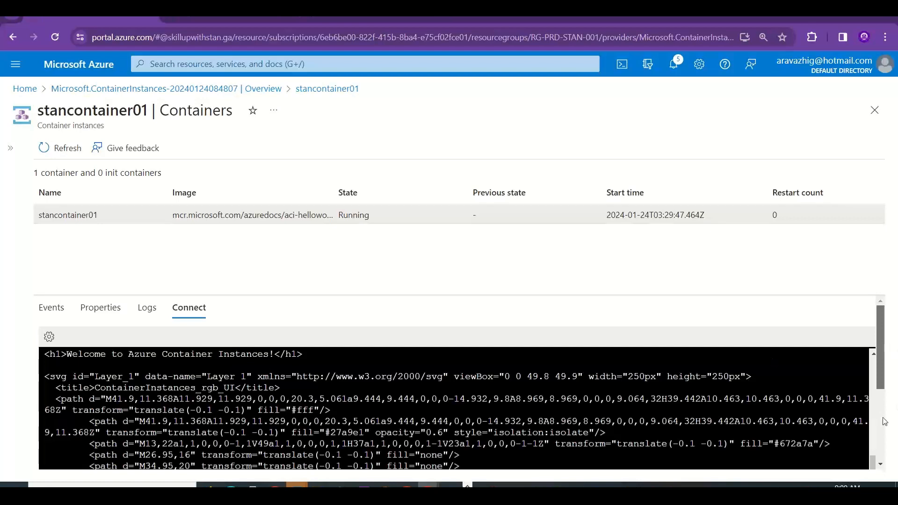
{"action": "left_click_drag", "start_coordinate": [882, 344], "coordinate": [897, 426]}
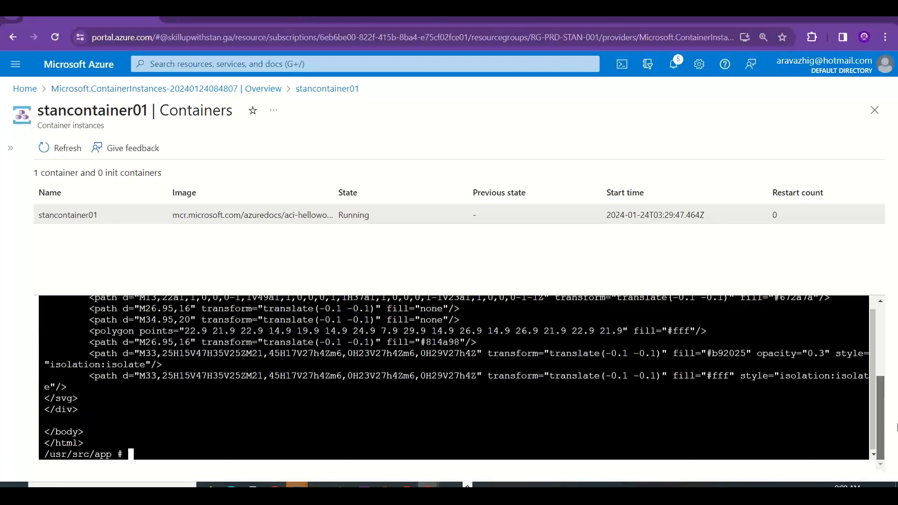
Open index.html in vi and extend the h1 heading to "Welcome to Azure Container Instances with stan!".
{"action": "type", "text": "vi index.html"}
{"action": "key", "text": "Return"}
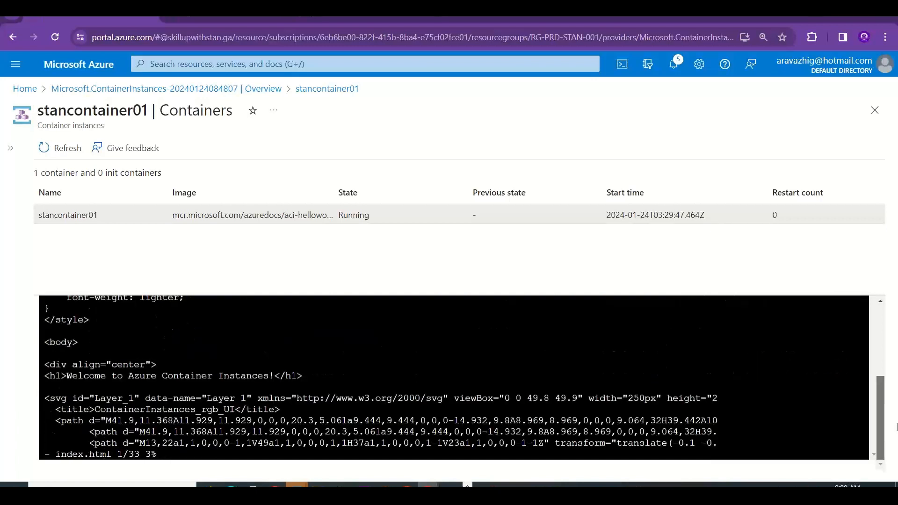
{"action": "key", "text": "i"}
{"action": "key", "text": "Down"}
{"action": "key", "text": "Down"}
{"action": "key", "text": "Down"}
{"action": "key", "text": "Down"}
{"action": "key", "text": "Down"}
{"action": "key", "text": "Down"}
{"action": "key", "text": "Down"}
{"action": "key", "text": "Up"}
{"action": "key", "text": "Up"}
{"action": "key", "text": "Up"}
{"action": "key", "text": "Up"}
{"action": "key", "text": "Right"}
{"action": "key", "text": "Right"}
{"action": "key", "text": "Right"}
{"action": "key", "text": "Right"}
{"action": "key", "text": "Right"}
{"action": "key", "text": "Right"}
{"action": "key", "text": "Right"}
{"action": "key", "text": "Right"}
{"action": "key", "text": "Right"}
{"action": "key", "text": "Right"}
{"action": "key", "text": "Right"}
{"action": "key", "text": "Right"}
{"action": "key", "text": "Right"}
{"action": "key", "text": "Right"}
{"action": "key", "text": "Right"}
{"action": "key", "text": "Right"}
{"action": "key", "text": "Right"}
{"action": "key", "text": "Right"}
{"action": "key", "text": "Right"}
{"action": "key", "text": "Right"}
{"action": "key", "text": "Down"}
{"action": "key", "text": "Right"}
{"action": "key", "text": "Right"}
{"action": "key", "text": "Right"}
{"action": "key", "text": "Right"}
{"action": "key", "text": "Right"}
{"action": "key", "text": "Right"}
{"action": "key", "text": "Right"}
{"action": "key", "text": "Right"}
{"action": "key", "text": "Right"}
{"action": "key", "text": "Right"}
{"action": "key", "text": "Right"}
{"action": "key", "text": "Right"}
{"action": "key", "text": "Right"}
{"action": "key", "text": "Right"}
{"action": "key", "text": "Right"}
{"action": "key", "text": "Right"}
{"action": "key", "text": "Right"}
{"action": "key", "text": "Right"}
{"action": "key", "text": "Right"}
{"action": "key", "text": "Right"}
{"action": "type", "text": "w"}
{"action": "type", "text": "ith stan"}
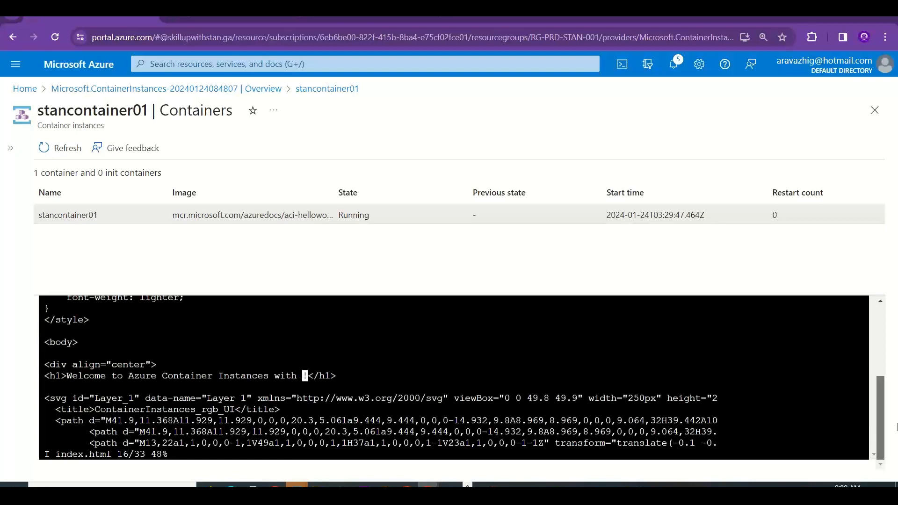
{"action": "type", "text": ":w"}
{"action": "key", "text": "BackSpace"}
{"action": "key", "text": "BackSpace"}
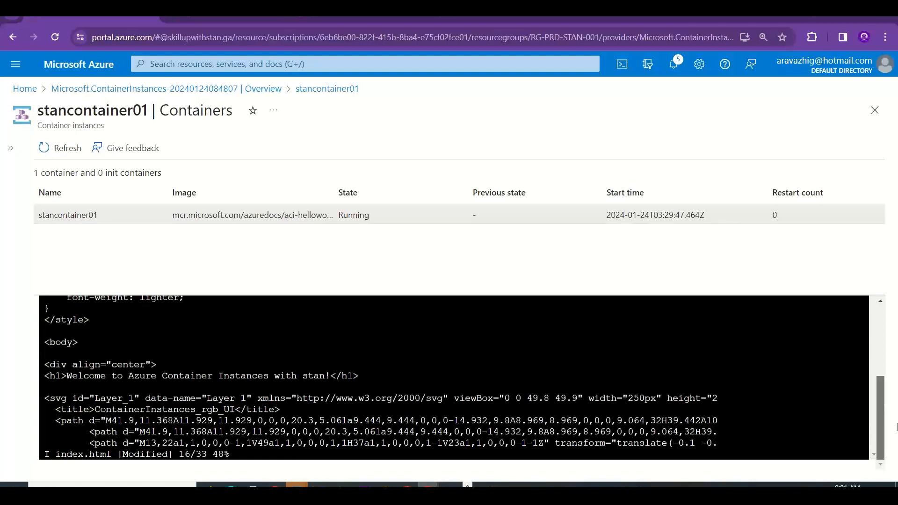
Save index.html and quit vi with :wq!
{"action": "key", "text": "Escape"}
{"action": "type", "text": ":wq!"}
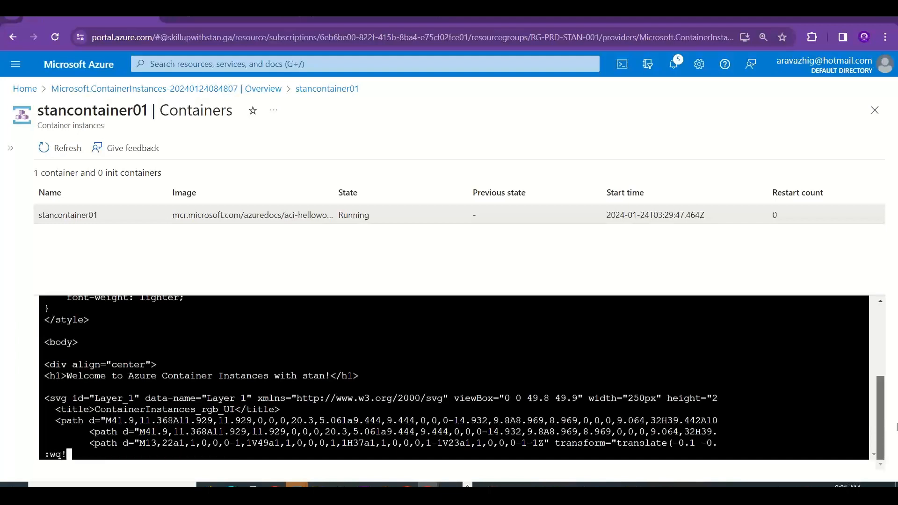
{"action": "key", "text": "Return"}
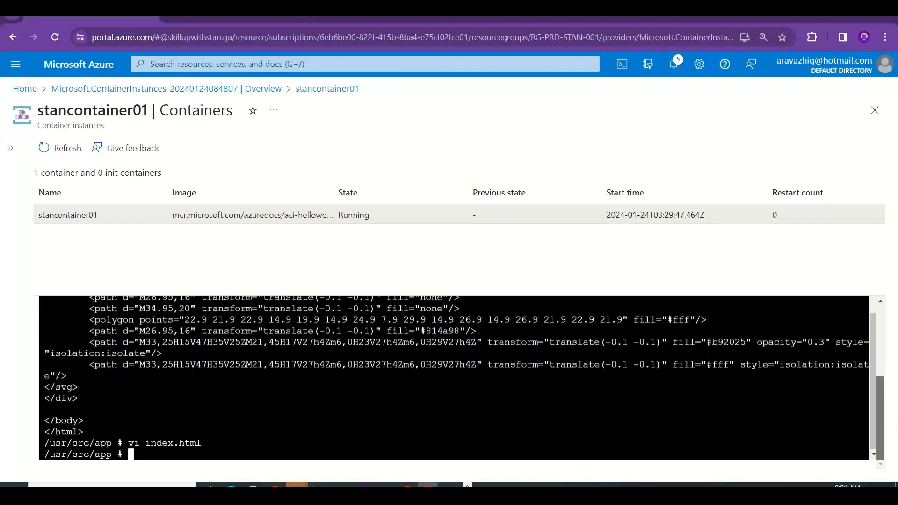
Try to restart the web server with "service httpd restart" and "systemctl httpd restart".
{"action": "type", "text": "service httpd restart"}
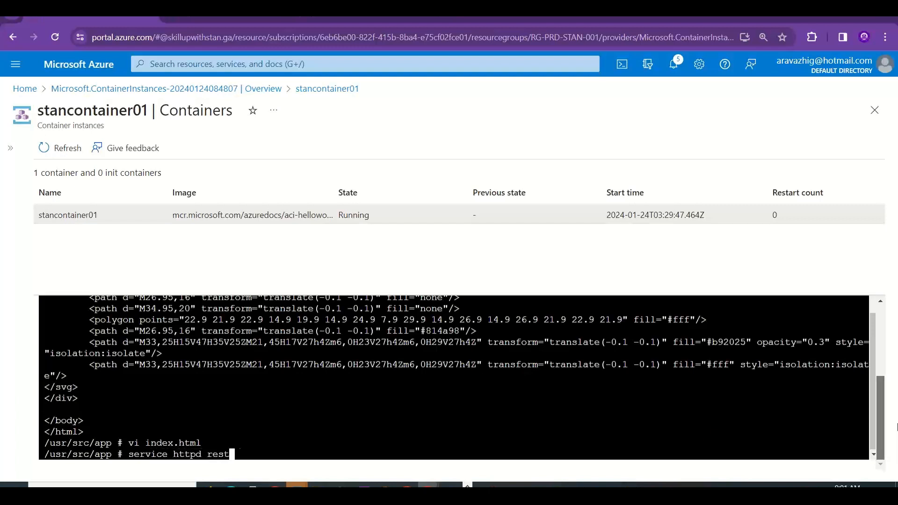
{"action": "key", "text": "Return"}
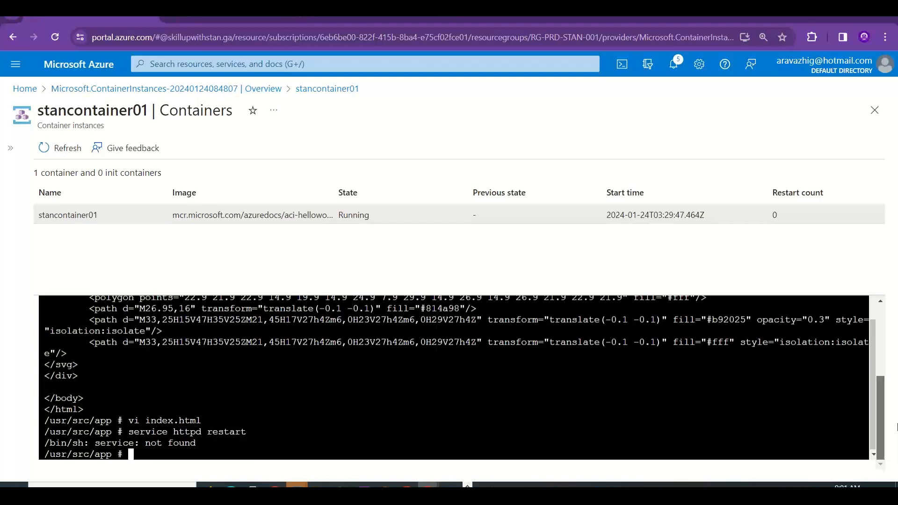
{"action": "type", "text": "systemctl httpd rest"}
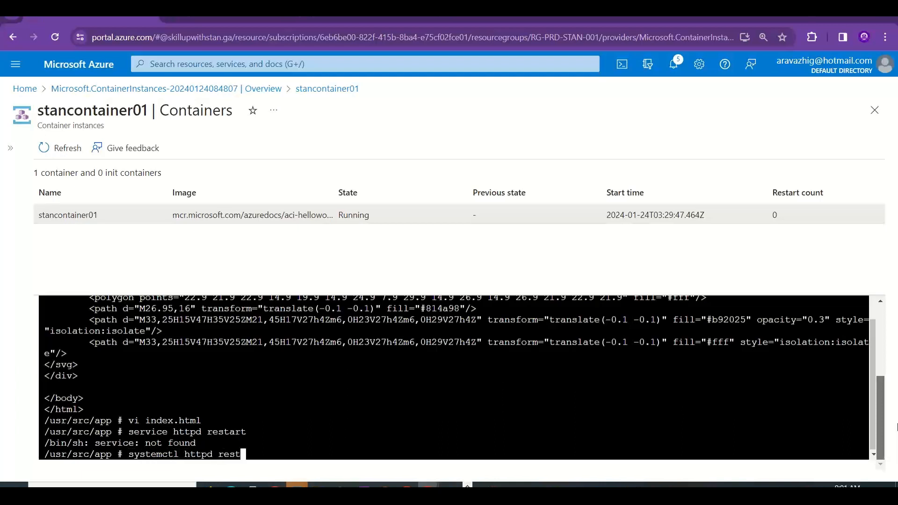
{"action": "type", "text": "art"}
{"action": "key", "text": "Return"}
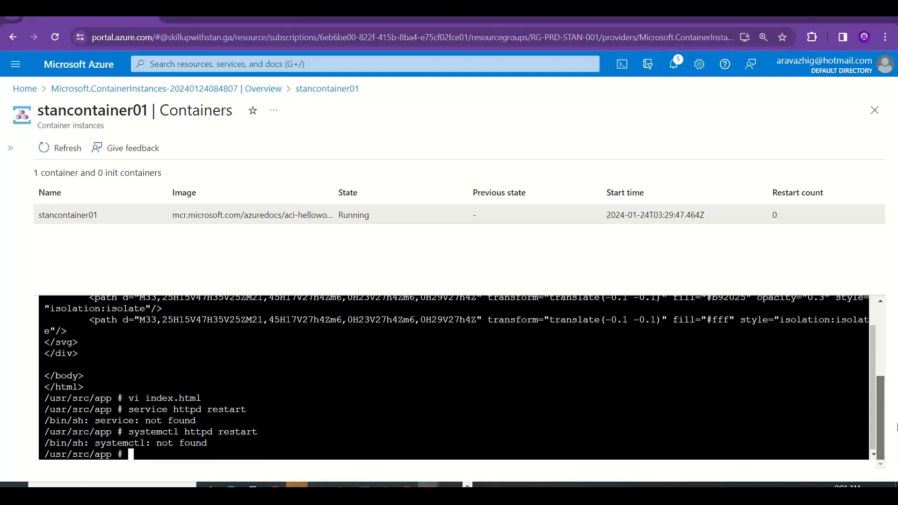
{"action": "key", "text": "Up"}
{"action": "key", "text": "BackSpace"}
{"action": "key", "text": "BackSpace"}
{"action": "key", "text": "BackSpace"}
{"action": "key", "text": "BackSpace"}
{"action": "key", "text": "BackSpace"}
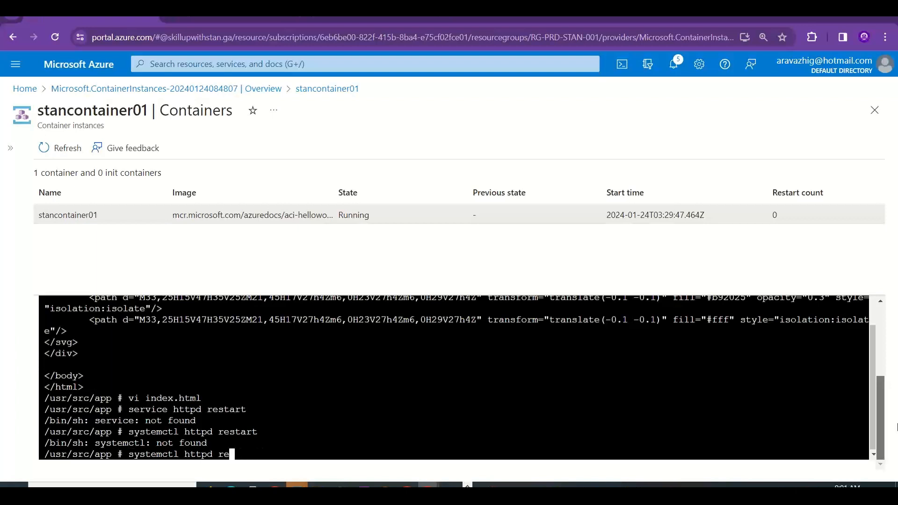
{"action": "key", "text": "BackSpace"}
{"action": "key", "text": "BackSpace"}
{"action": "key", "text": "BackSpace"}
{"action": "key", "text": "BackSpace"}
{"action": "key", "text": "BackSpace"}
{"action": "key", "text": "BackSpace"}
{"action": "key", "text": "BackSpace"}
{"action": "key", "text": "BackSpace"}
{"action": "key", "text": "BackSpace"}
{"action": "key", "text": "BackSpace"}
{"action": "key", "text": "BackSpace"}
{"action": "key", "text": "BackSpace"}
{"action": "key", "text": "BackSpace"}
{"action": "key", "text": "BackSpace"}
{"action": "key", "text": "BackSpace"}
{"action": "key", "text": "BackSpace"}
{"action": "key", "text": "BackSpace"}
{"action": "key", "text": "BackSpace"}
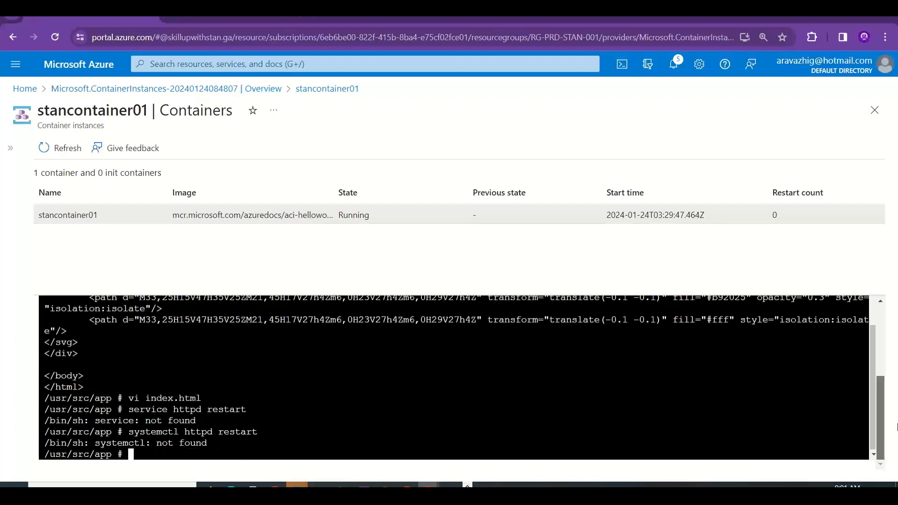
Reload the web page at 20.246.206.59, and return to the stancontainer01 overview through its deployment page in the Azure portal.
{"action": "key", "text": "ctrl+Tab"}
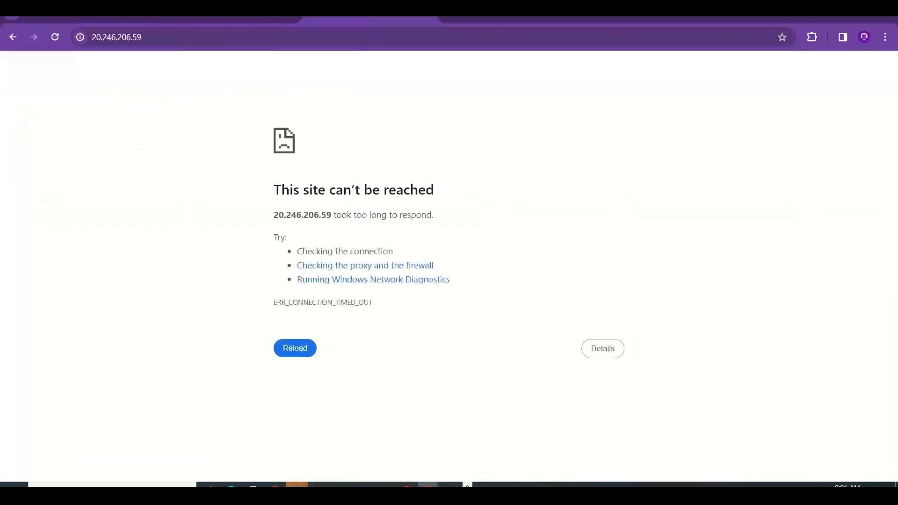
{"action": "key", "text": "F5"}
{"action": "left_click", "coordinate": [114, 17]}
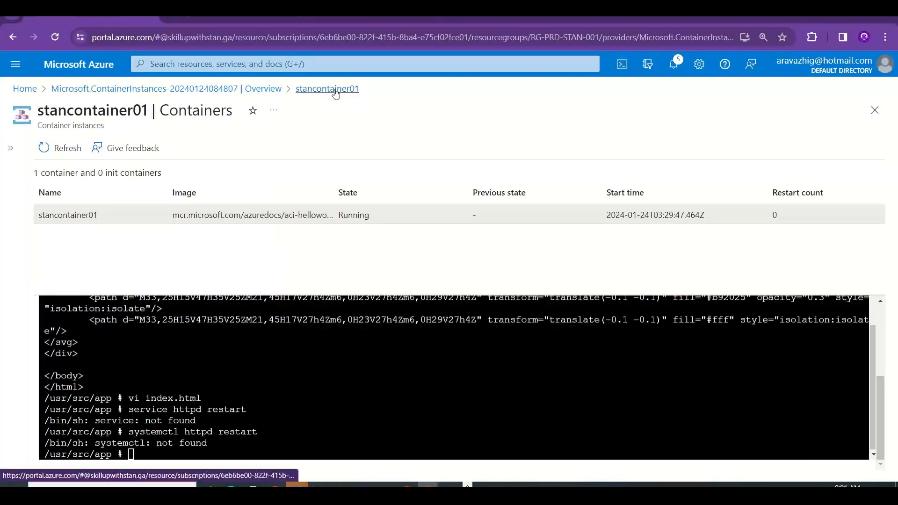
{"action": "left_click", "coordinate": [268, 89]}
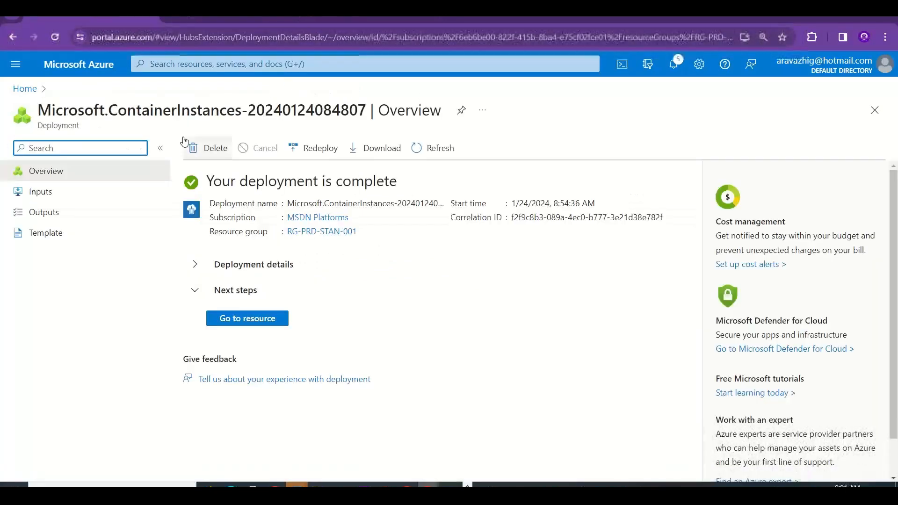
{"action": "left_click", "coordinate": [233, 317]}
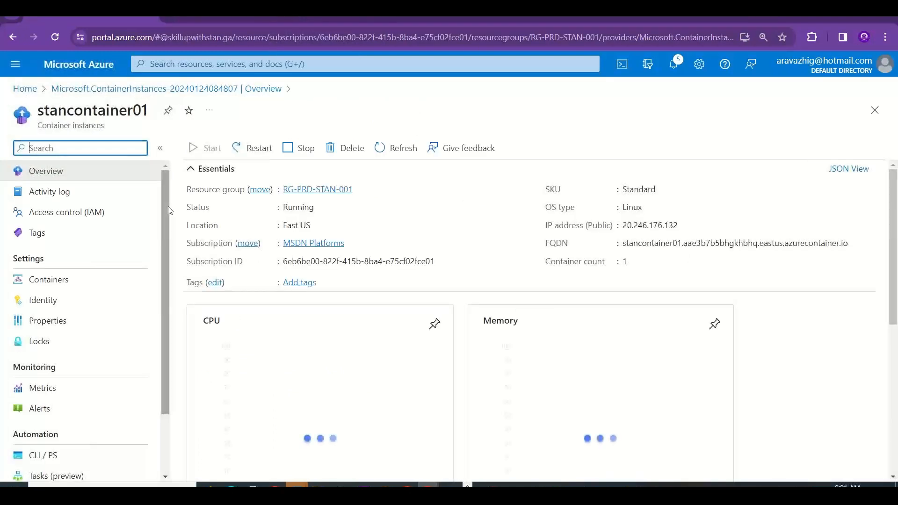
Open Azure Cloud Shell over the stancontainer01 overview and enlarge its pane.
{"action": "left_click", "coordinate": [384, 19]}
{"action": "left_click", "coordinate": [208, 20]}
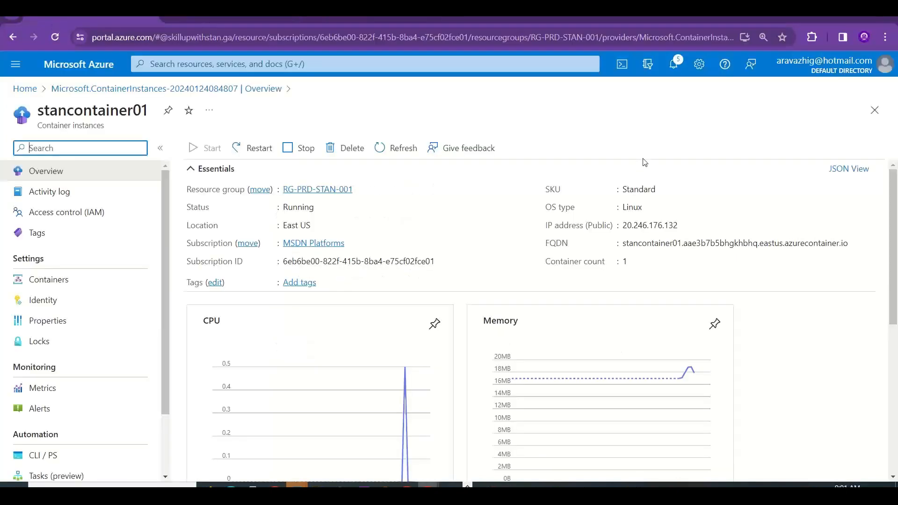
{"action": "left_click", "coordinate": [623, 64]}
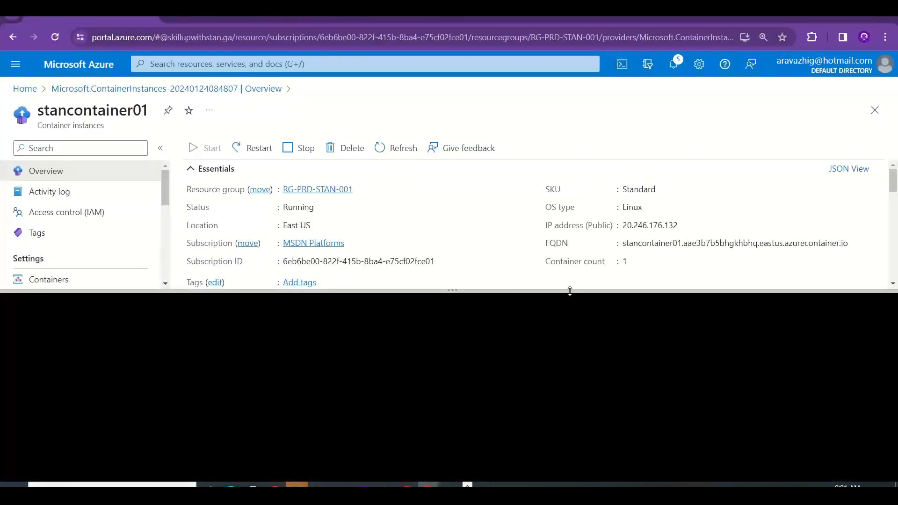
{"action": "left_click_drag", "start_coordinate": [570, 291], "coordinate": [593, 161]}
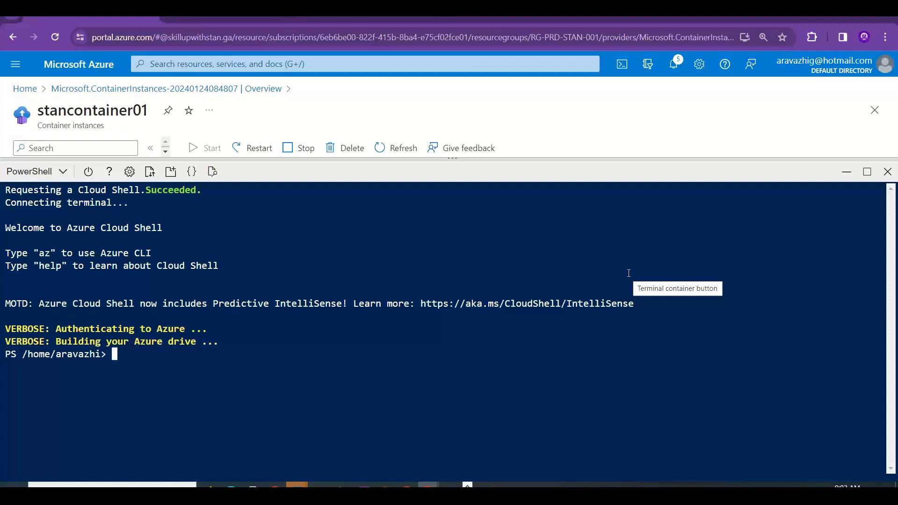
Search the web in a new browser tab for "azure ACI samples".
{"action": "left_click", "coordinate": [452, 19]}
{"action": "type", "text": "azure "}
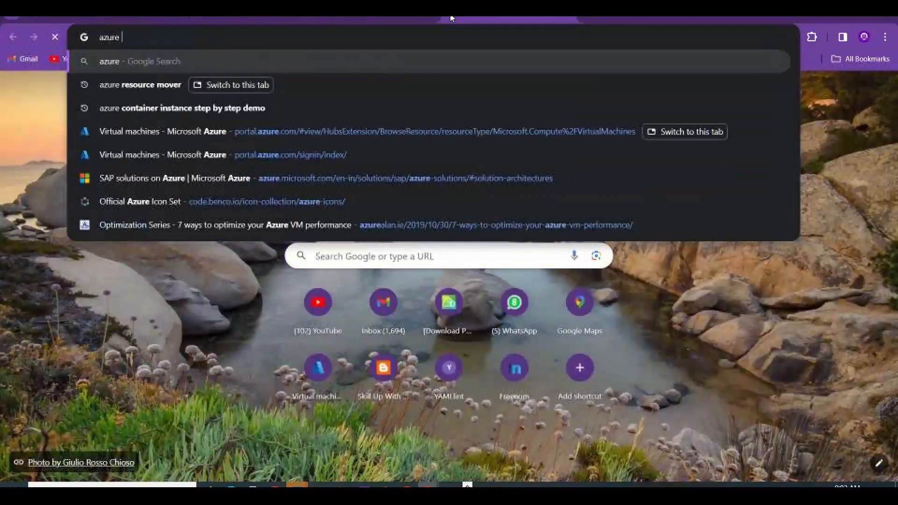
{"action": "type", "text": "ACI samples"}
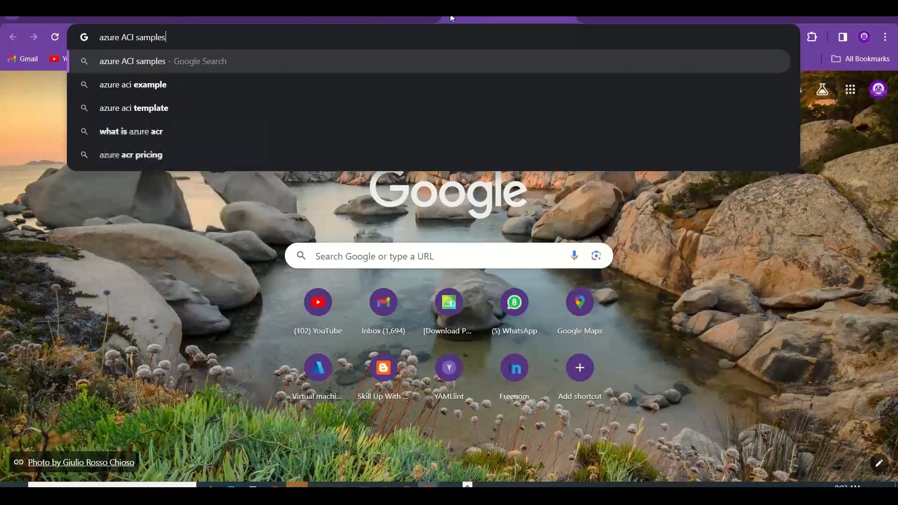
{"action": "key", "text": "Return"}
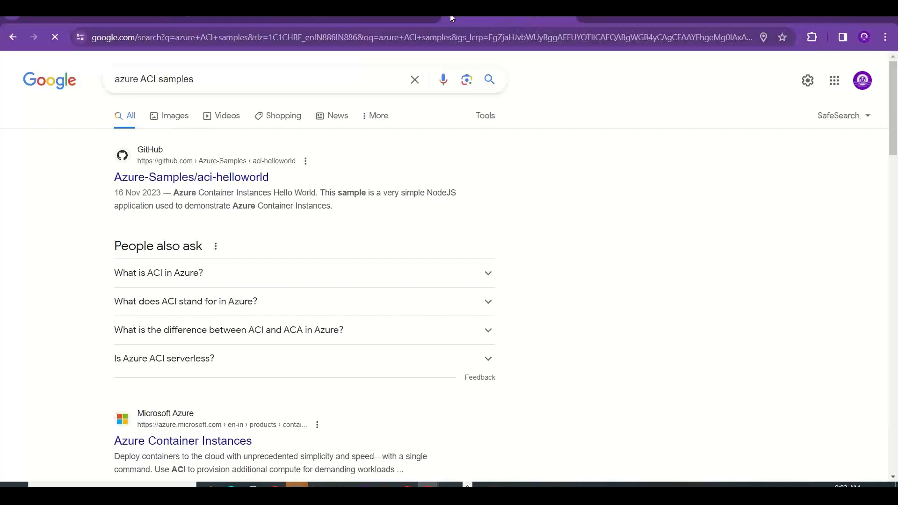
Copy the link address of the Azure-Samples/aci-helloworld search result into a new Notepad document.
{"action": "right_click", "coordinate": [227, 179]}
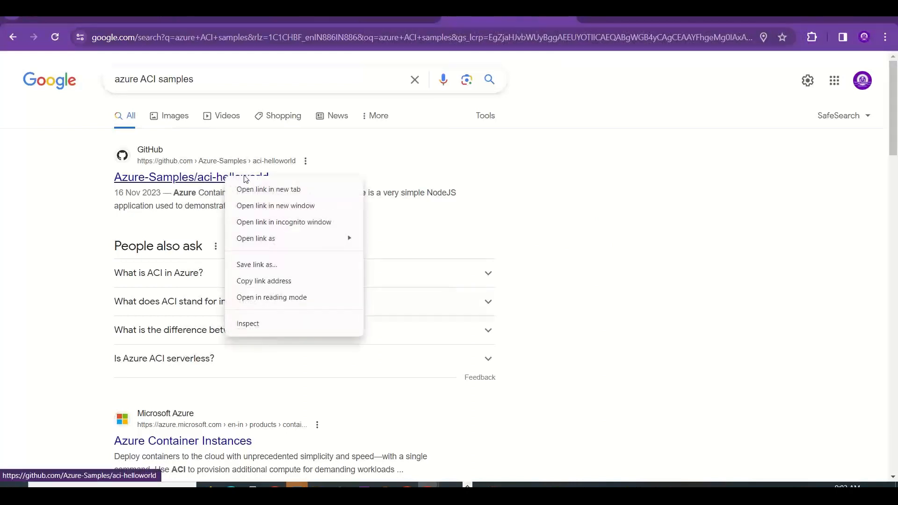
{"action": "left_click", "coordinate": [278, 282]}
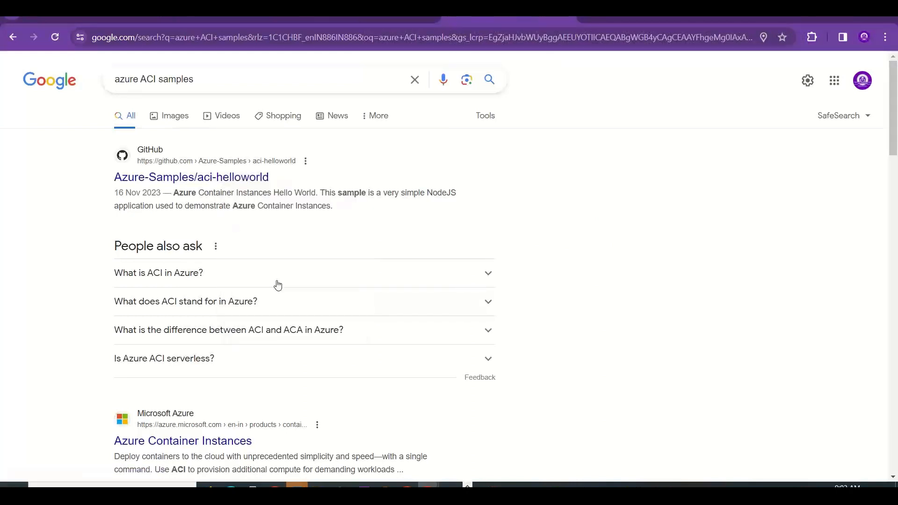
{"action": "key", "text": "super+r"}
{"action": "type", "text": "notepad"}
{"action": "key", "text": "Return"}
{"action": "type", "text": "https://github.com/Azure-Samples/aci-helloworld"}
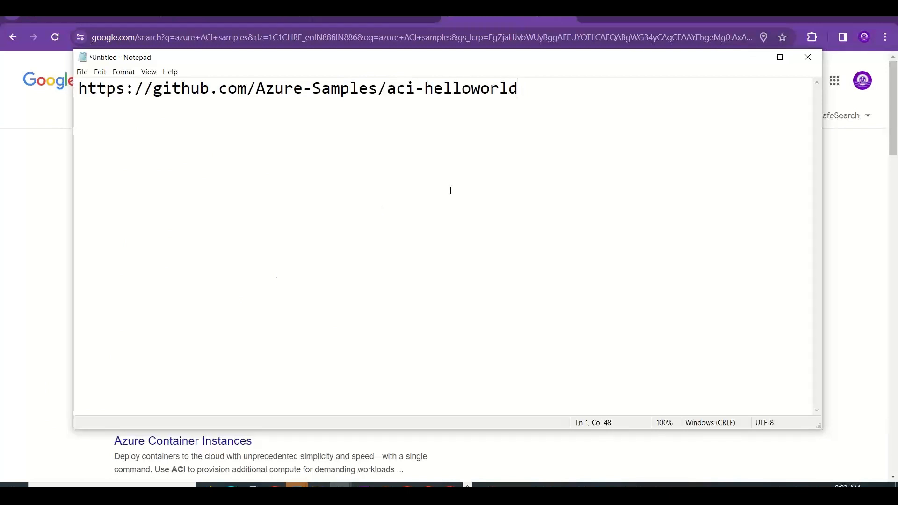
{"action": "left_click_drag", "start_coordinate": [209, 89], "coordinate": [156, 91]}
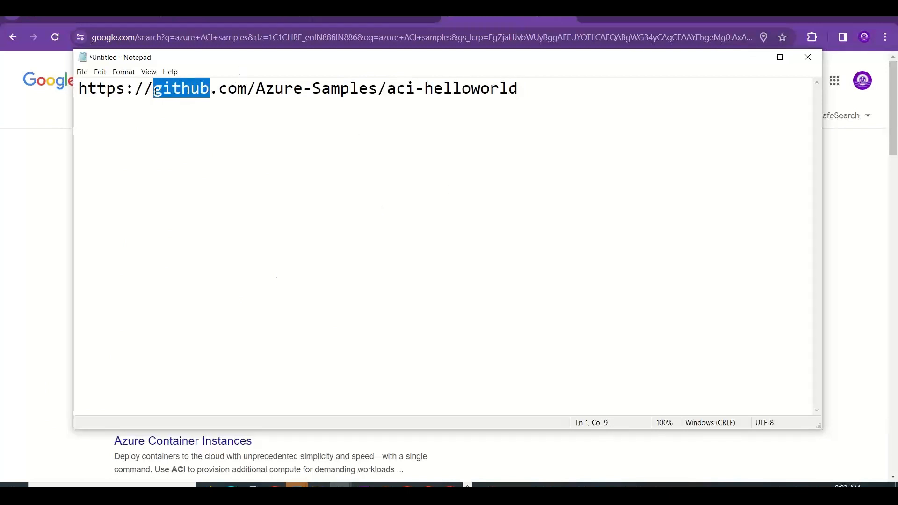
{"action": "left_click", "coordinate": [518, 87]}
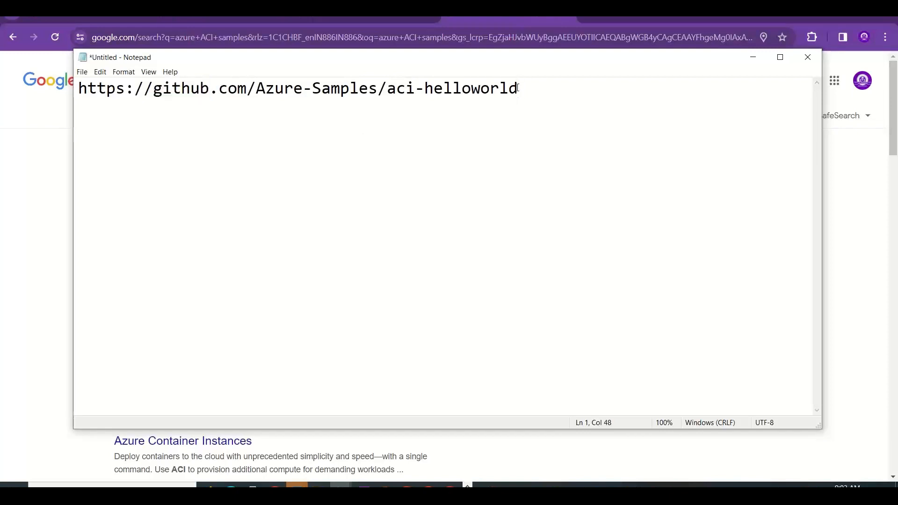
{"action": "type", "text": ".git"}
{"action": "key", "text": "ctrl+a"}
{"action": "key", "text": "Home"}
{"action": "type", "text": "git clone"}
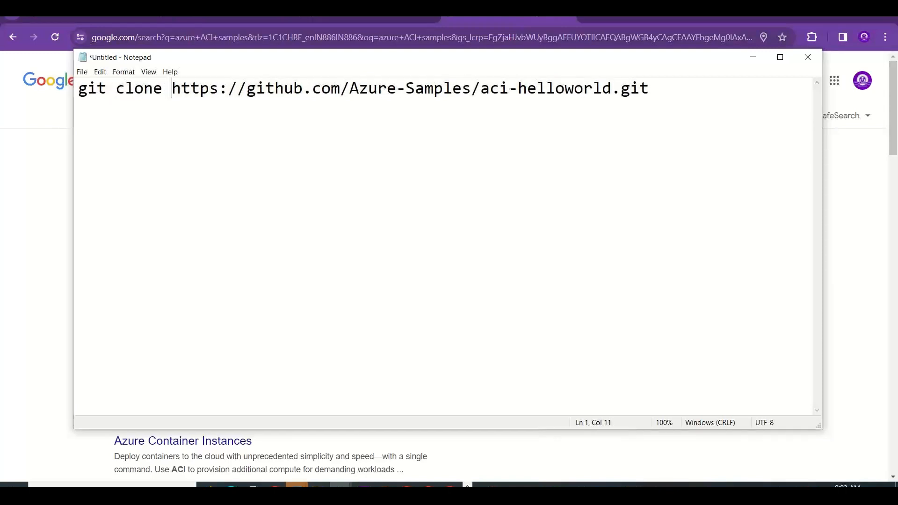
{"action": "double_click", "coordinate": [94, 91]}
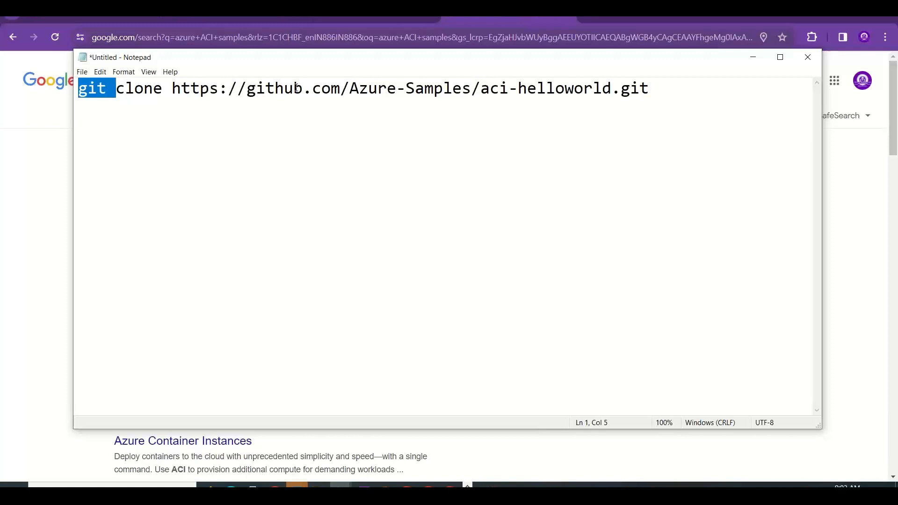
{"action": "left_click_drag", "start_coordinate": [304, 90], "coordinate": [248, 91]}
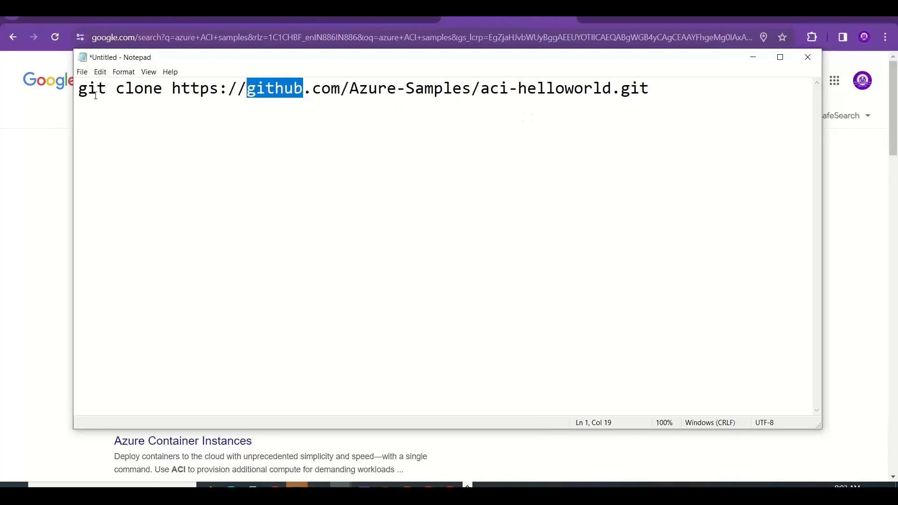
Copy the complete git clone command from Notepad and run it in Azure Cloud Shell.
{"action": "left_click_drag", "start_coordinate": [666, 89], "coordinate": [80, 81]}
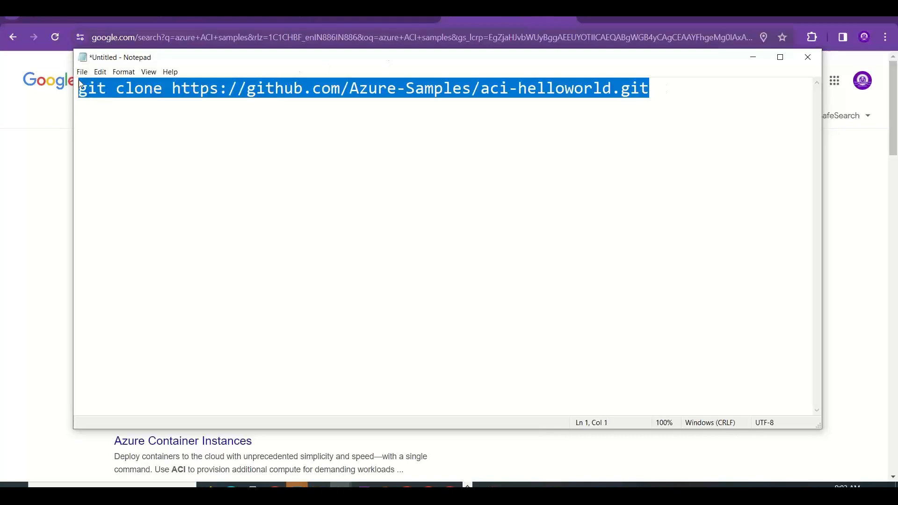
{"action": "left_click", "coordinate": [171, 27]}
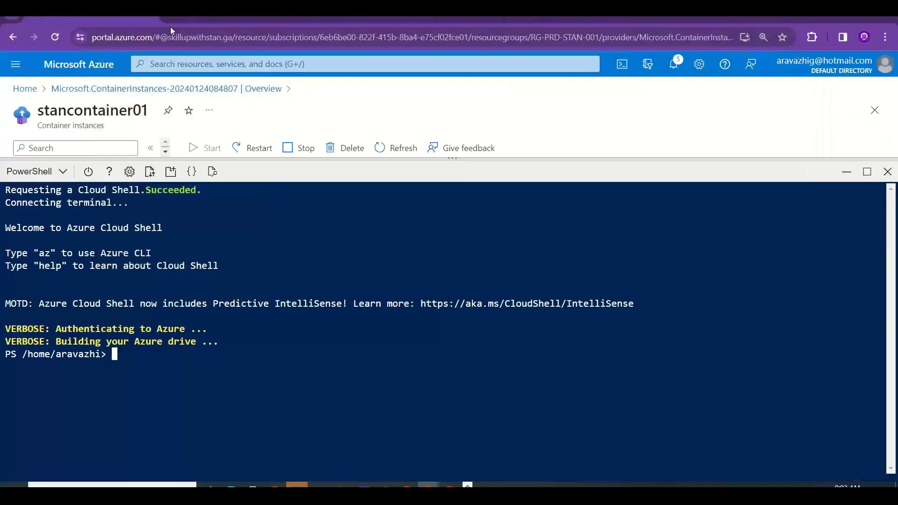
{"action": "right_click", "coordinate": [321, 363]}
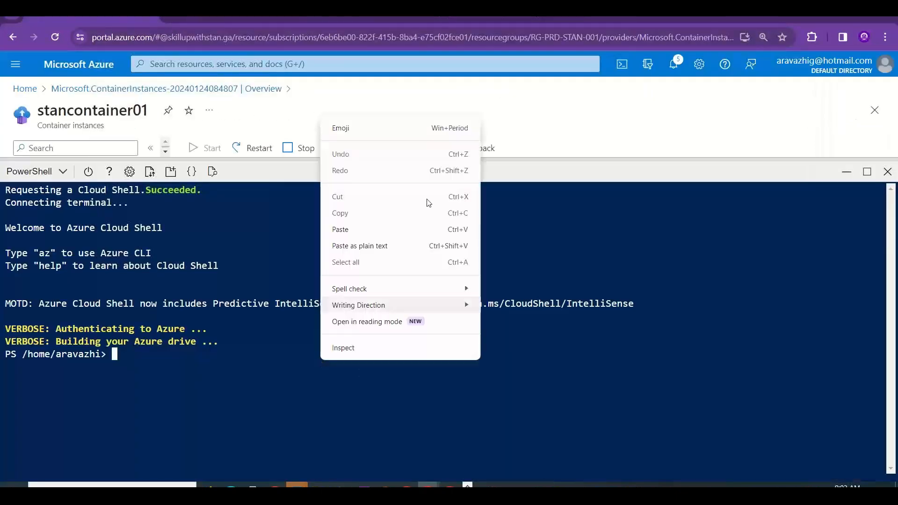
{"action": "left_click", "coordinate": [368, 229]}
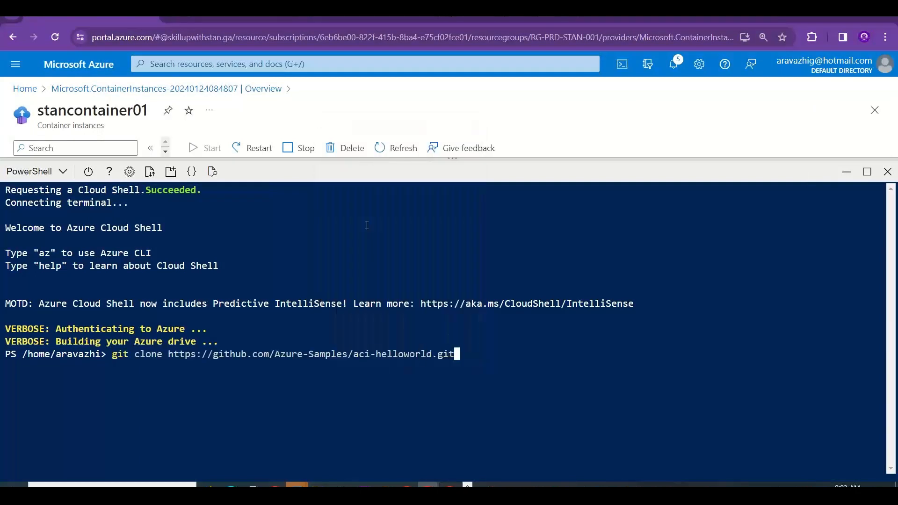
{"action": "key", "text": "Return"}
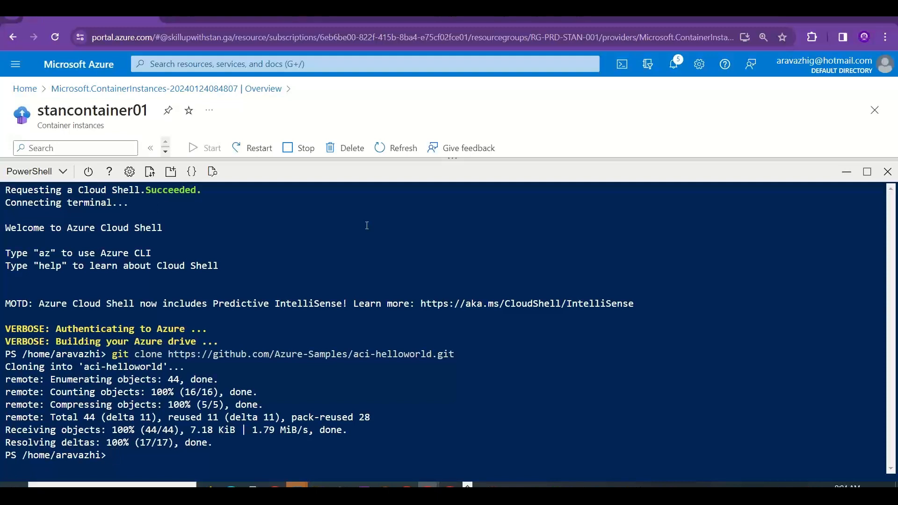
Clear the Cloud Shell output and list the contents of the home directory.
{"action": "type", "text": "ls"}
{"action": "key", "text": "Return"}
{"action": "type", "text": "clear"}
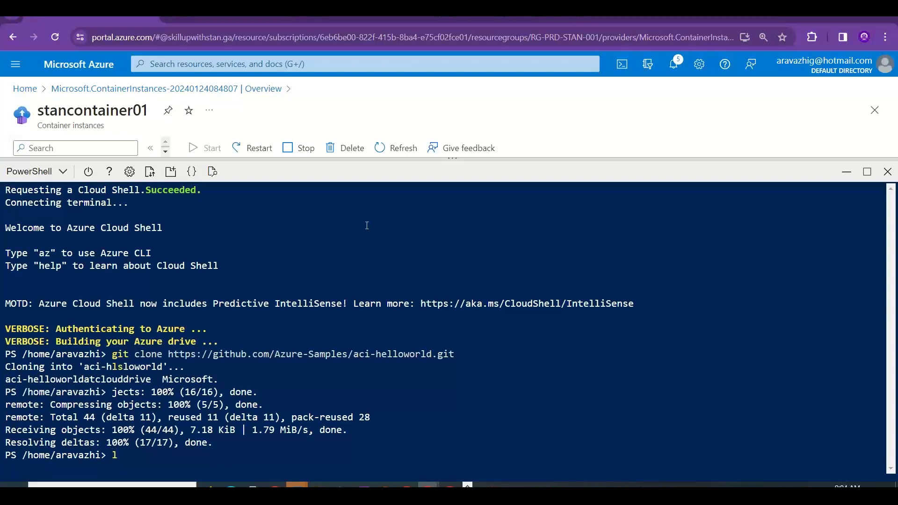
{"action": "key", "text": "Return"}
{"action": "type", "text": "ls"}
{"action": "key", "text": "Return"}
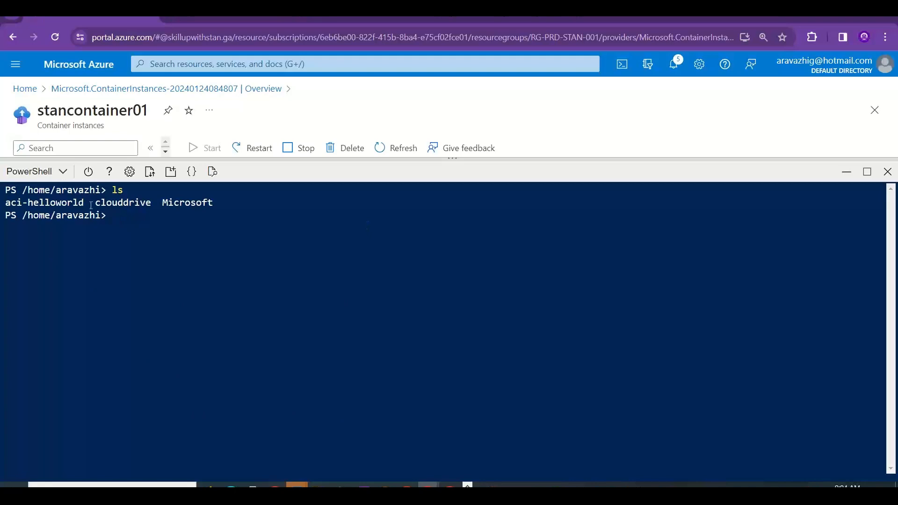
Check the repository name in the Notepad command and open the aci-helloworld repository on GitHub from the search results.
{"action": "key", "text": "alt+Tab"}
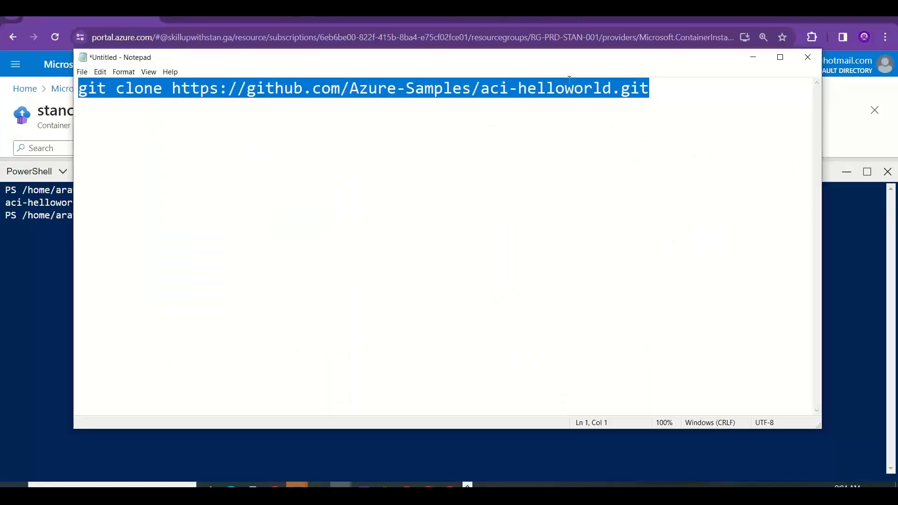
{"action": "left_click_drag", "start_coordinate": [612, 88], "coordinate": [484, 91]}
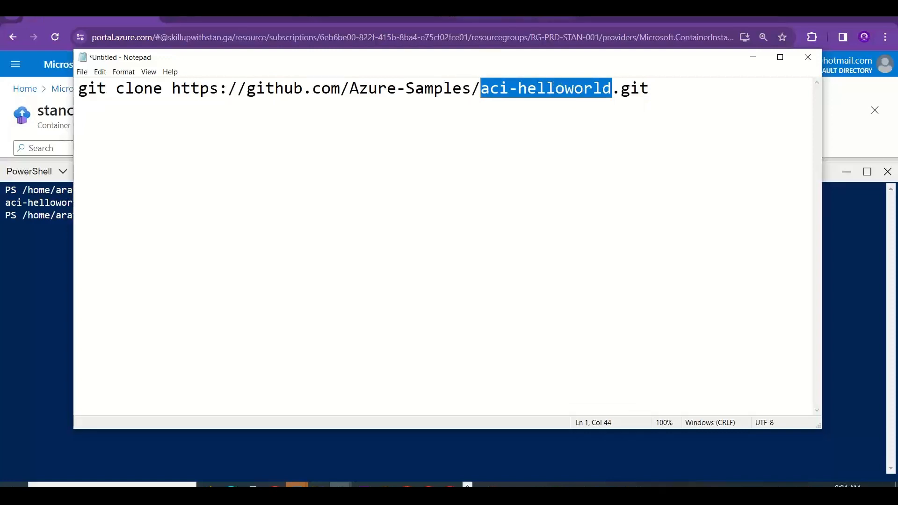
{"action": "key", "text": "alt+Tab"}
{"action": "left_click", "coordinate": [179, 177]}
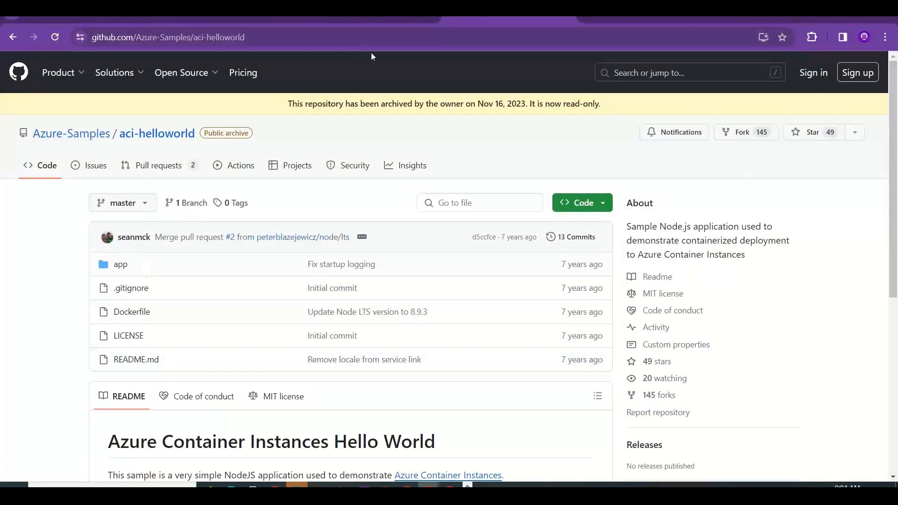
Open the repository's Dockerfile and examine its base image, the created app directory and the start command.
{"action": "left_click", "coordinate": [131, 313]}
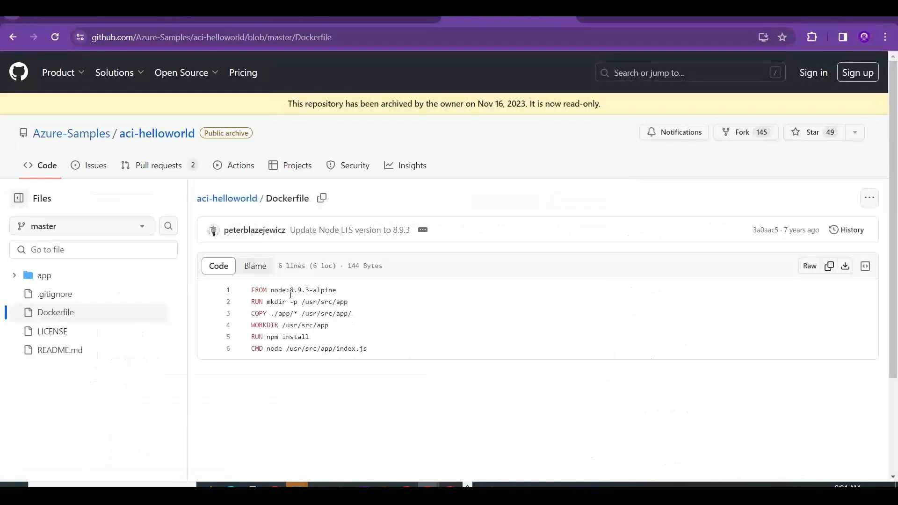
{"action": "double_click", "coordinate": [328, 290]}
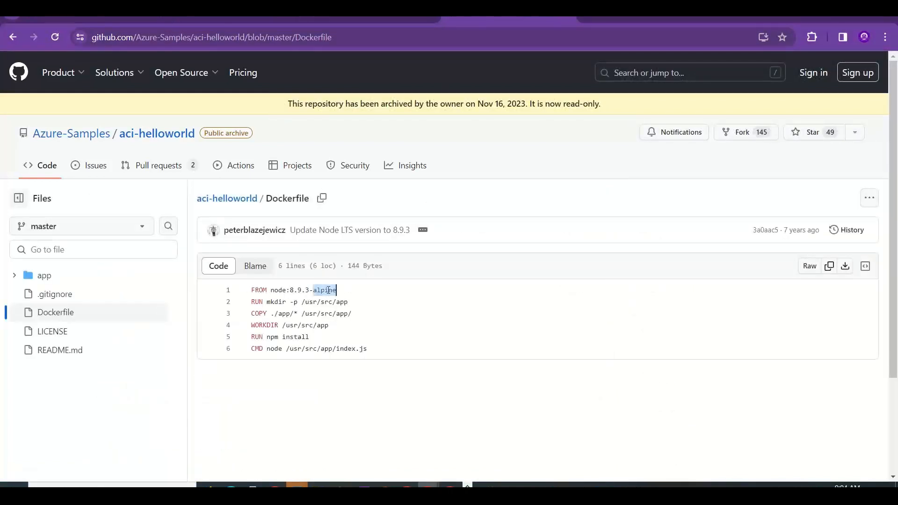
{"action": "left_click_drag", "start_coordinate": [354, 300], "coordinate": [305, 303]}
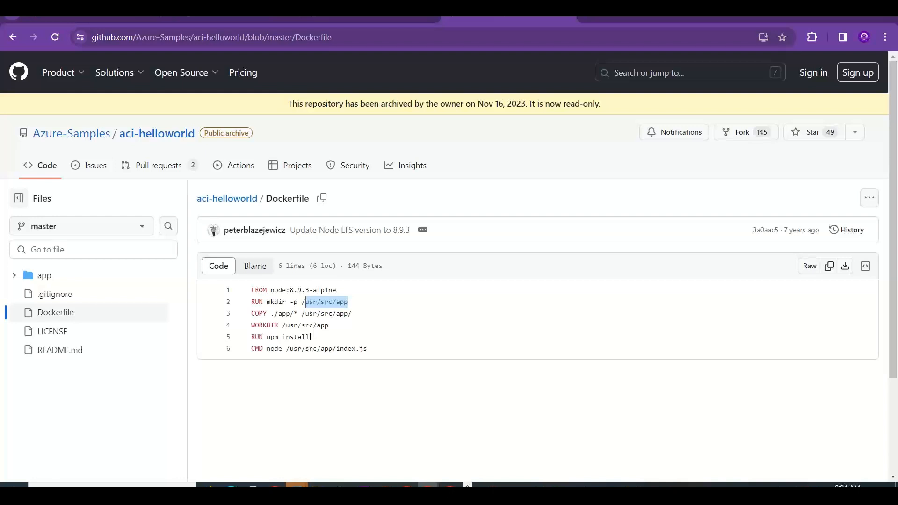
{"action": "left_click_drag", "start_coordinate": [368, 347], "coordinate": [335, 348]}
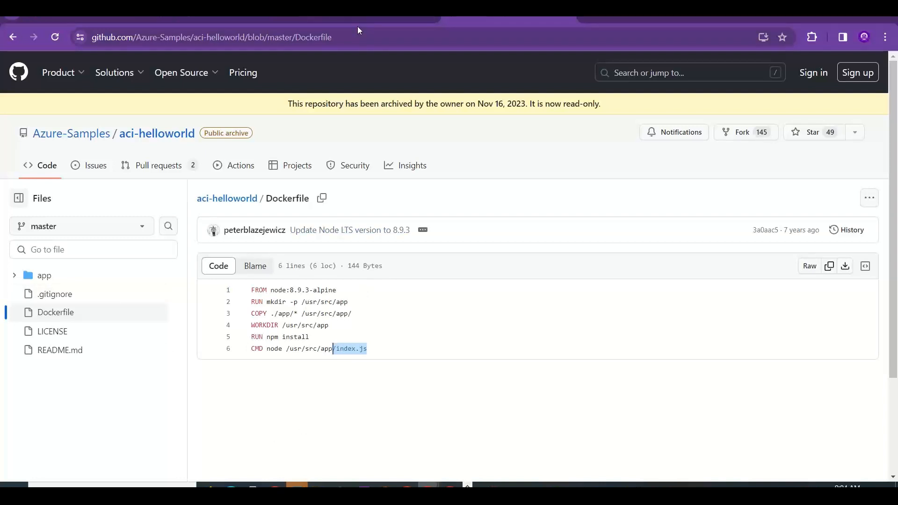
Switch to YouTube, view the Skill Up With Stan channel's videos, and return to the Dockerfile on GitHub.
{"action": "key", "text": "alt+Tab"}
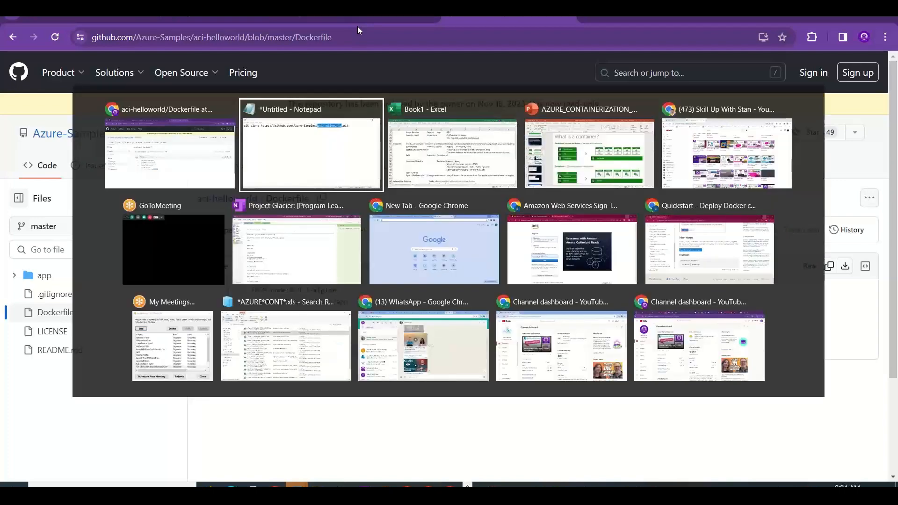
{"action": "key", "text": "Tab"}
{"action": "key", "text": "Tab"}
{"action": "key", "text": "Tab"}
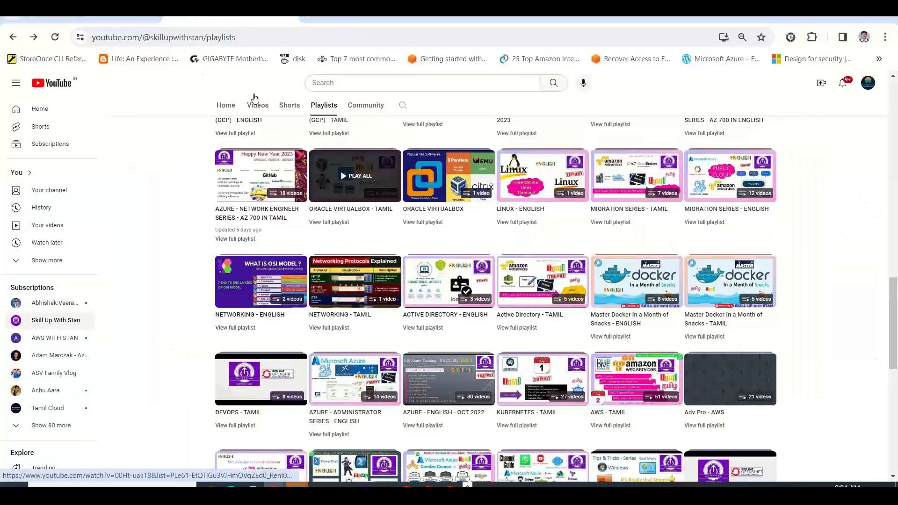
{"action": "left_click", "coordinate": [257, 104]}
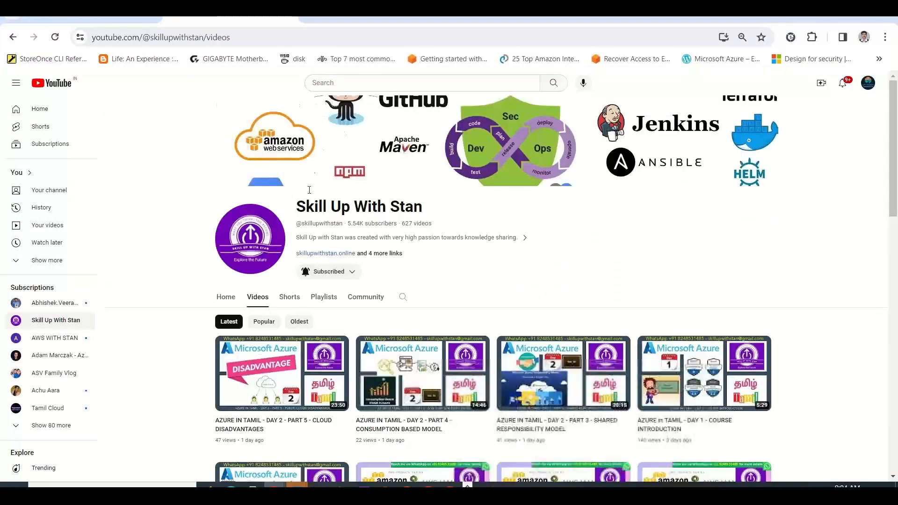
{"action": "left_click", "coordinate": [354, 83]}
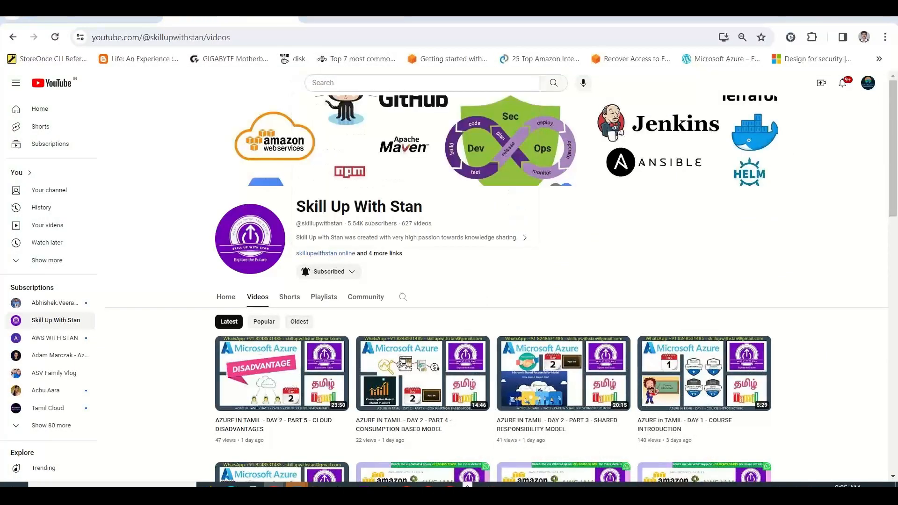
{"action": "key", "text": "alt+Tab"}
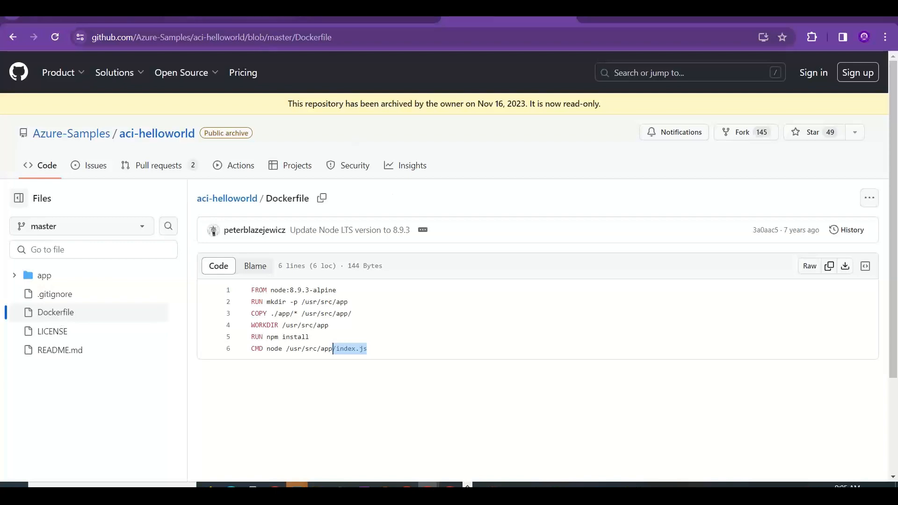
Go back from the Dockerfile to the root file listing of the aci-helloworld repository on GitHub.
{"action": "left_click", "coordinate": [107, 19]}
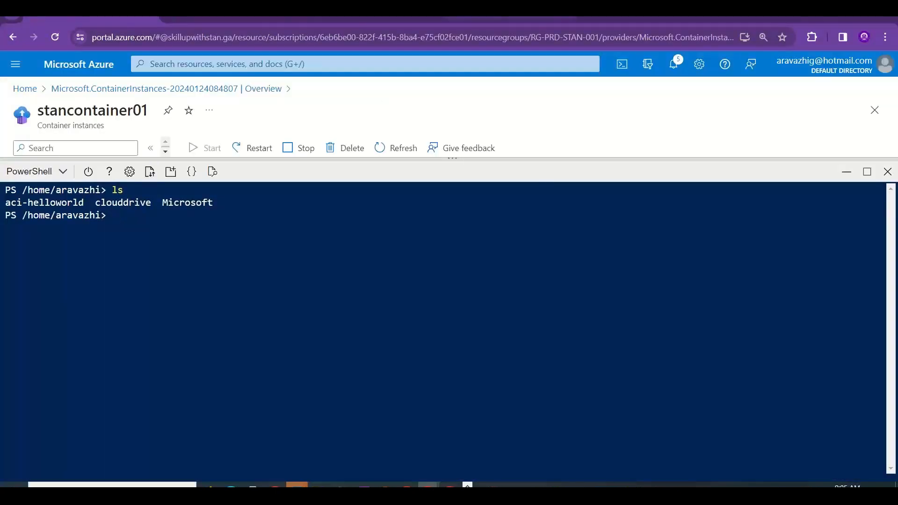
{"action": "left_click", "coordinate": [484, 19]}
{"action": "left_click", "coordinate": [250, 209]}
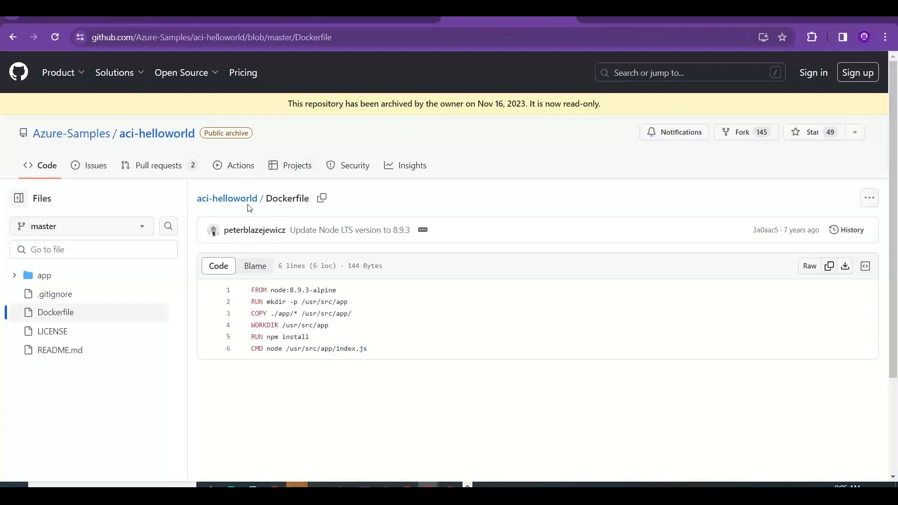
{"action": "left_click", "coordinate": [249, 200]}
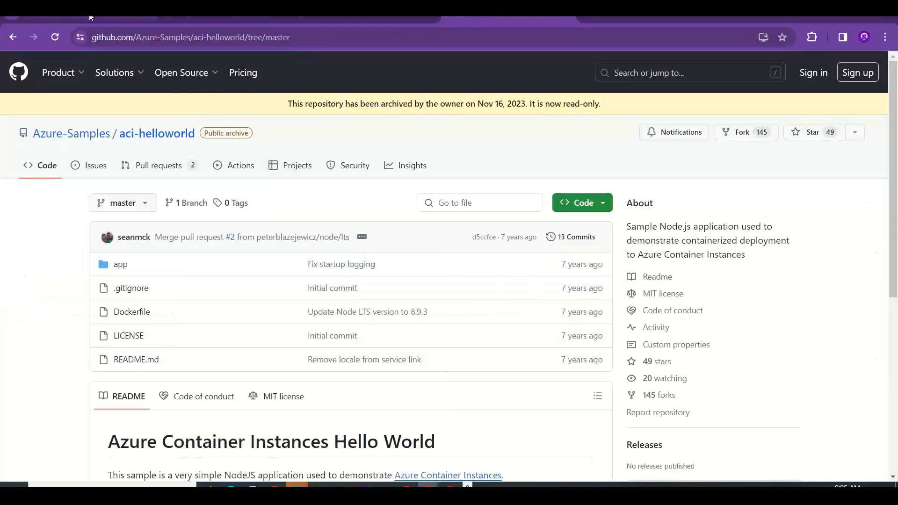
{"action": "mouse_move", "coordinate": [70, 139]}
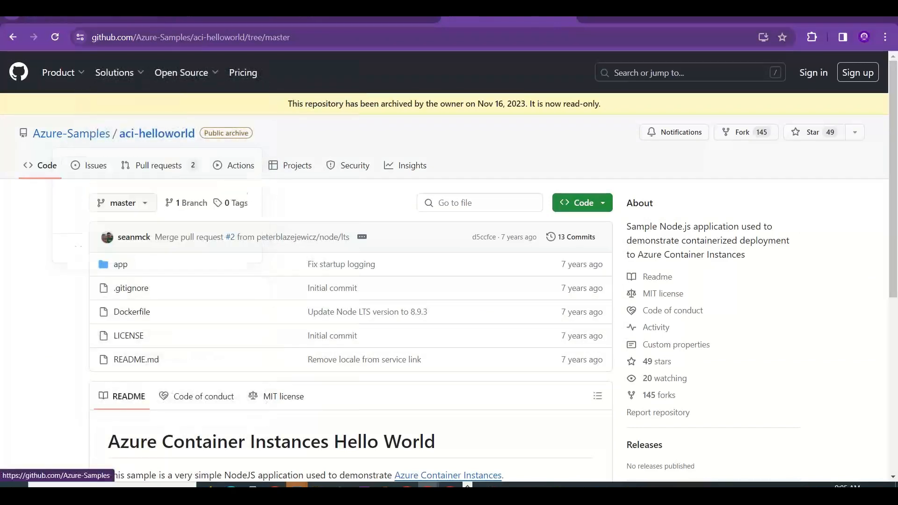
Return to Cloud Shell in the Azure portal, change into the aci-helloworld directory and list its files.
{"action": "left_click", "coordinate": [114, 15]}
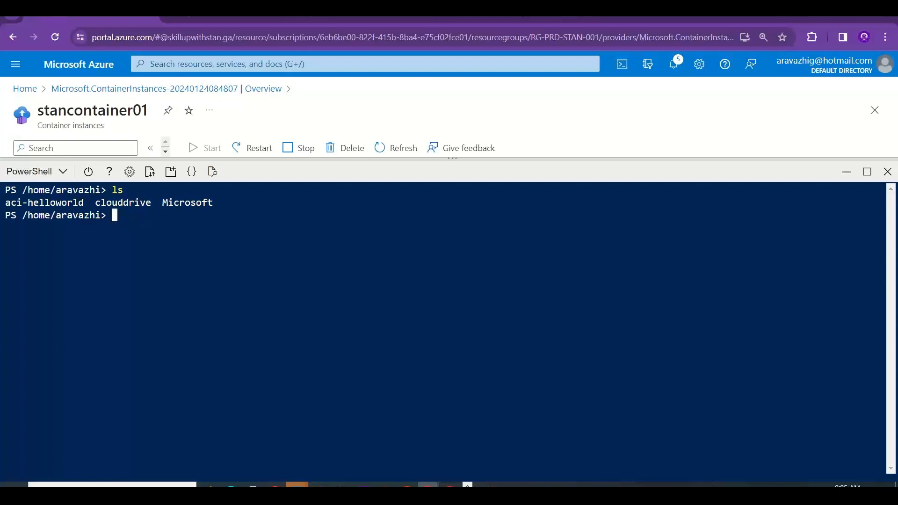
{"action": "type", "text": "cd ./a"}
{"action": "type", "text": "ci"}
{"action": "key", "text": "Tab"}
{"action": "key", "text": "Return"}
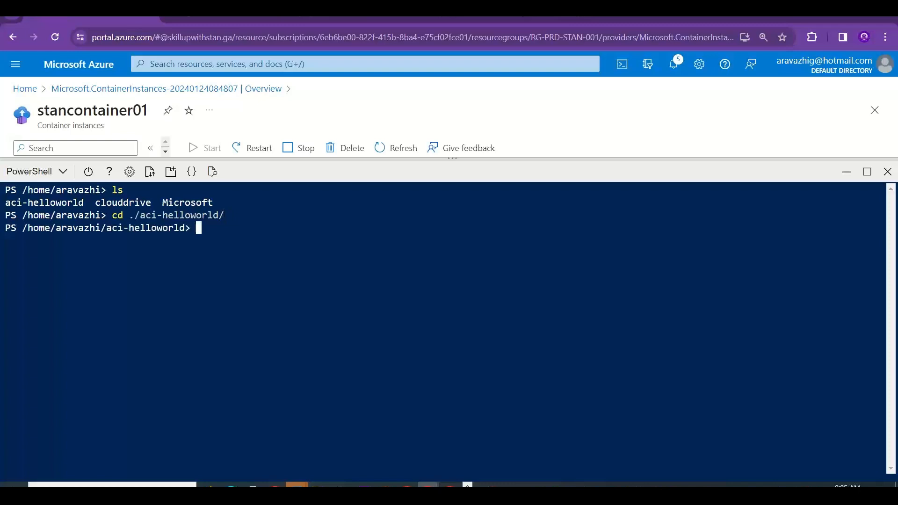
{"action": "type", "text": "ls"}
{"action": "key", "text": "Return"}
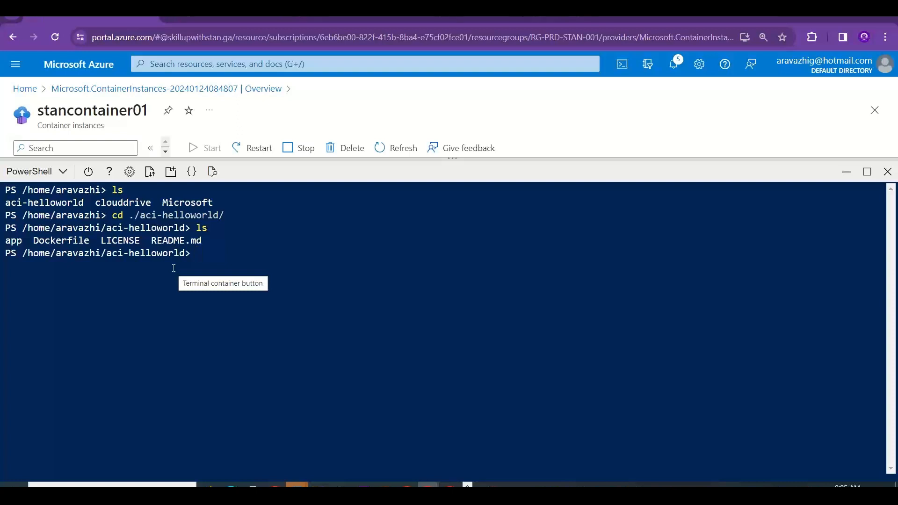
Open the current directory in the Cloud Shell editor with code . and open index.html from the app folder.
{"action": "type", "text": "code ."}
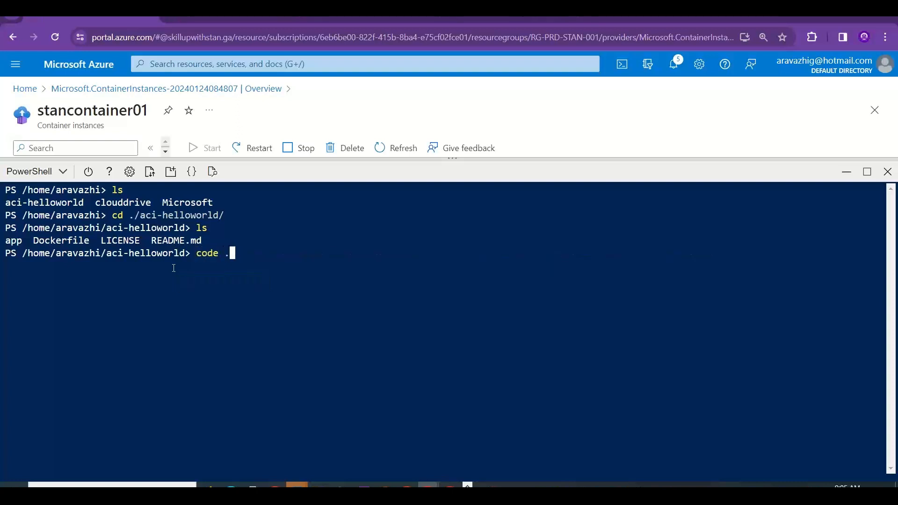
{"action": "key", "text": "Return"}
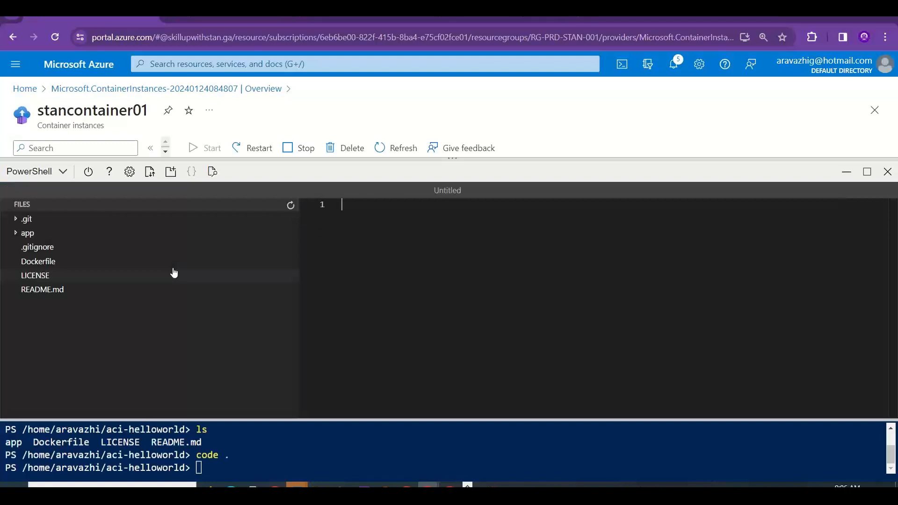
{"action": "left_click", "coordinate": [360, 226]}
{"action": "left_click", "coordinate": [16, 234]}
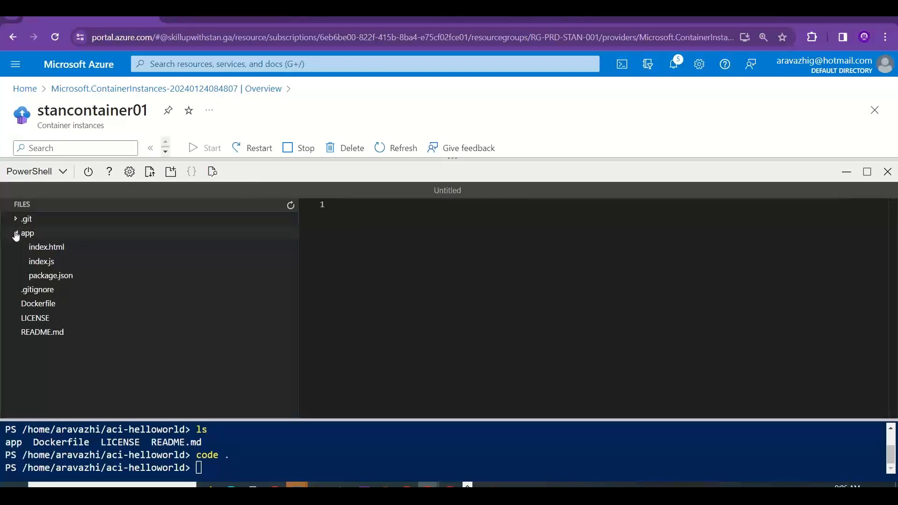
{"action": "left_click", "coordinate": [48, 252]}
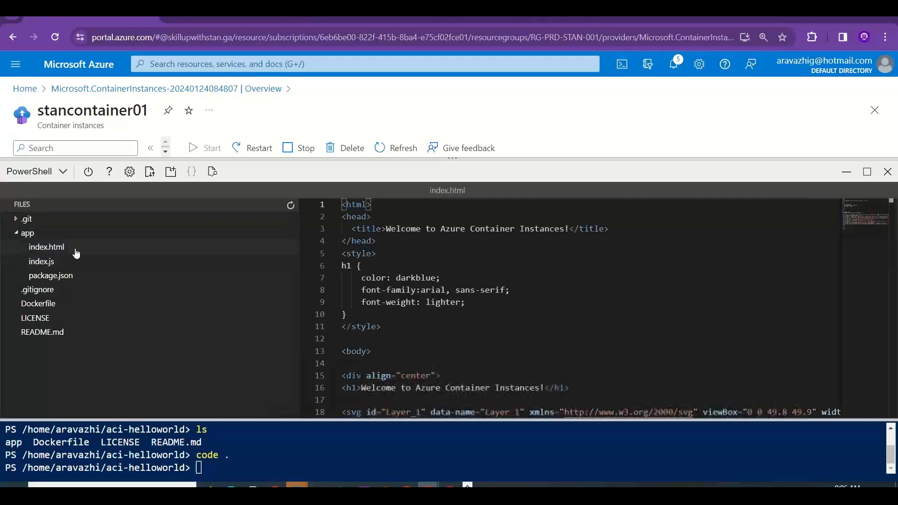
Insert "with Stan - V2" before the exclamation mark in the title element of index.html.
{"action": "left_click", "coordinate": [566, 227]}
{"action": "type", "text": "with "}
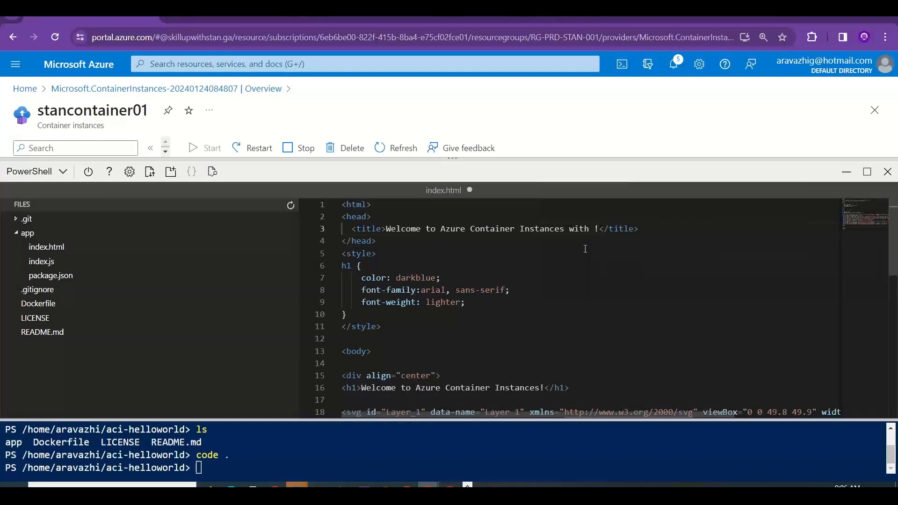
{"action": "type", "text": "Stan - V2"}
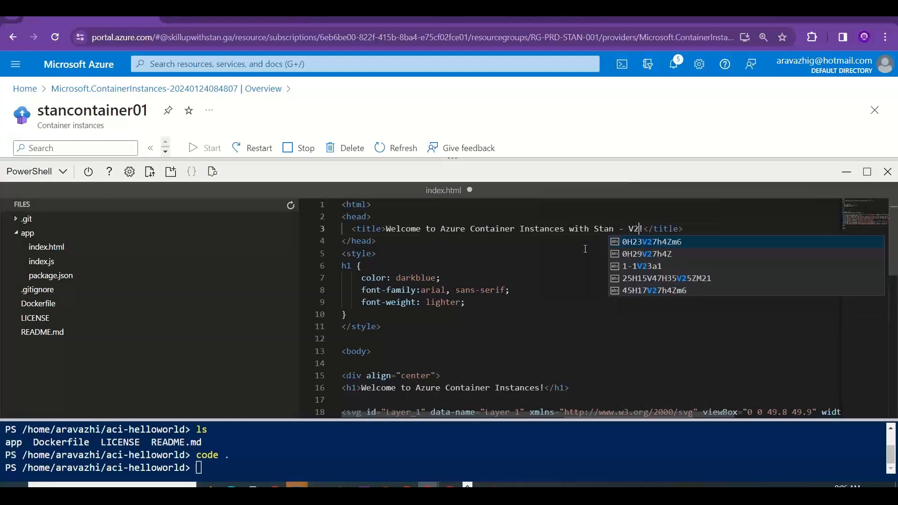
Insert "with Stan - Version 2" before the exclamation mark in index.html's h1 heading and delete the exclamation mark from the title element.
{"action": "left_click", "coordinate": [541, 387]}
{"action": "type", "text": "w"}
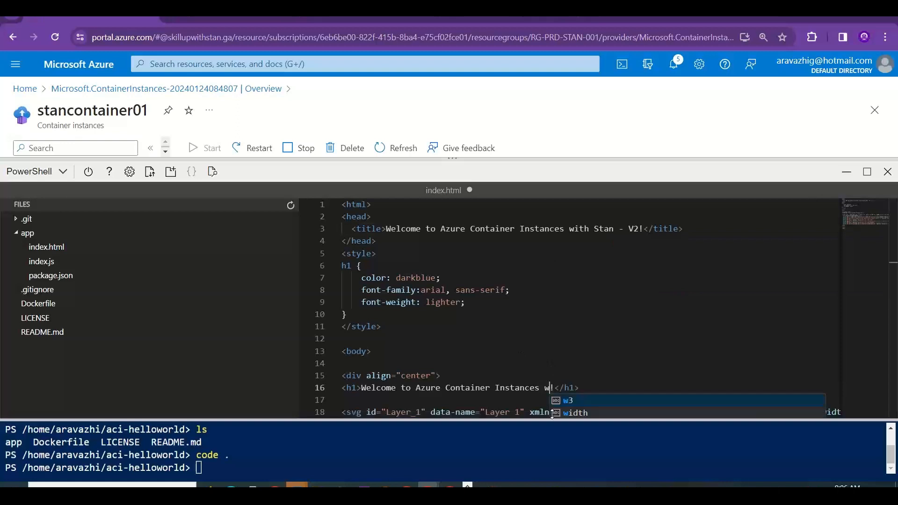
{"action": "type", "text": "ith Stan "}
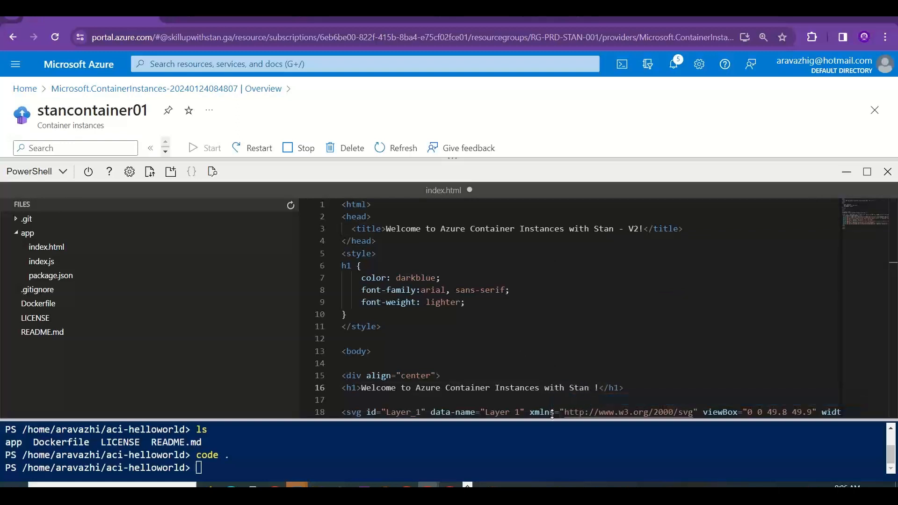
{"action": "type", "text": "- Version 2"}
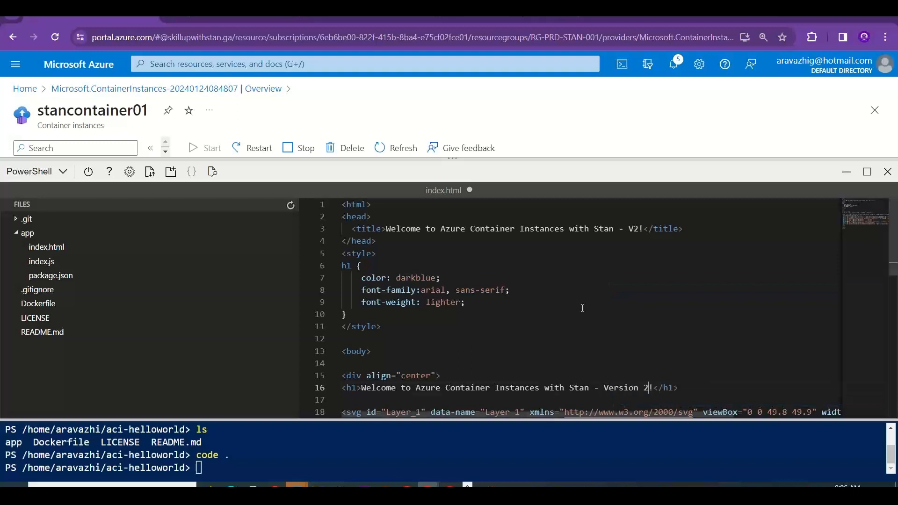
{"action": "left_click", "coordinate": [644, 231]}
{"action": "key", "text": "BackSpace"}
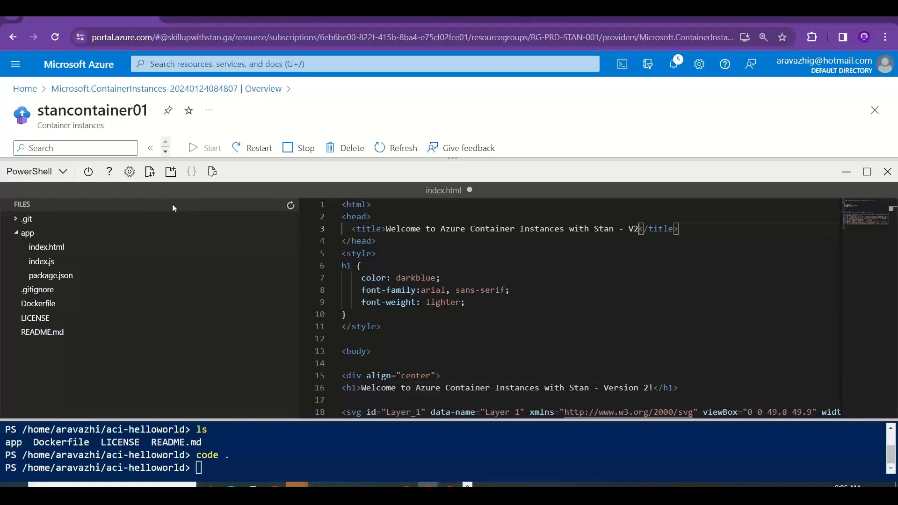
Open index.js from the app folder, saving the changes to index.html.
{"action": "left_click", "coordinate": [19, 236]}
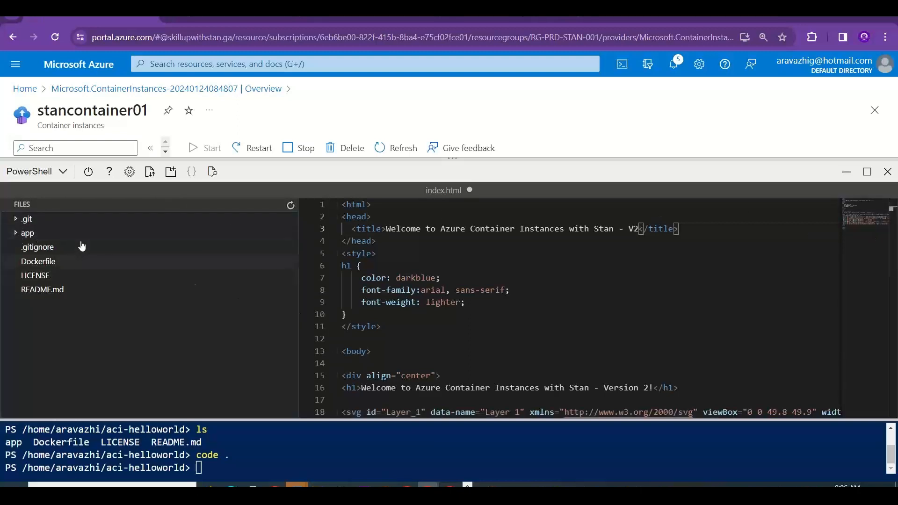
{"action": "left_click", "coordinate": [50, 220]}
{"action": "left_click", "coordinate": [49, 235]}
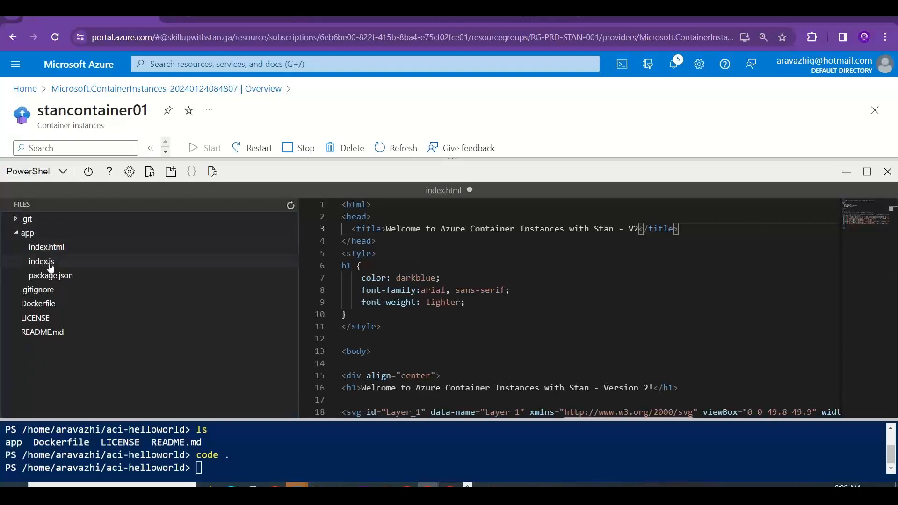
{"action": "left_click", "coordinate": [50, 263]}
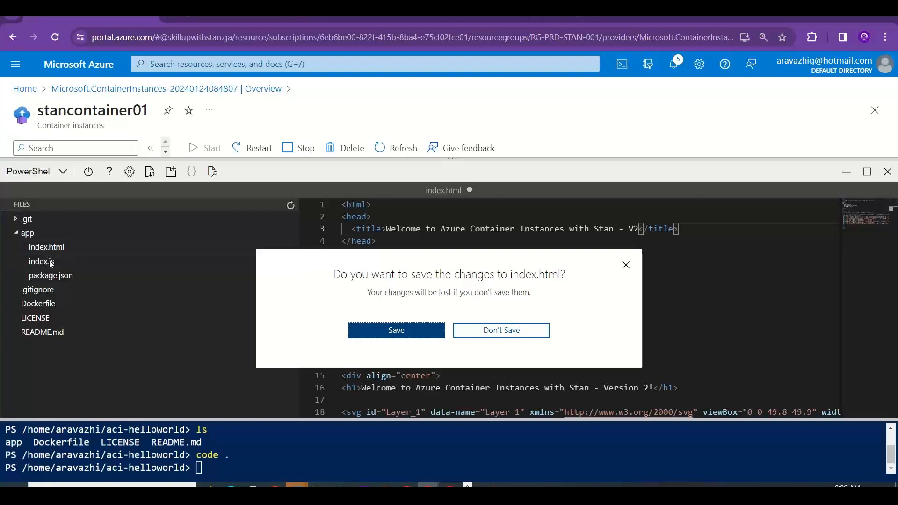
{"action": "left_click", "coordinate": [418, 333]}
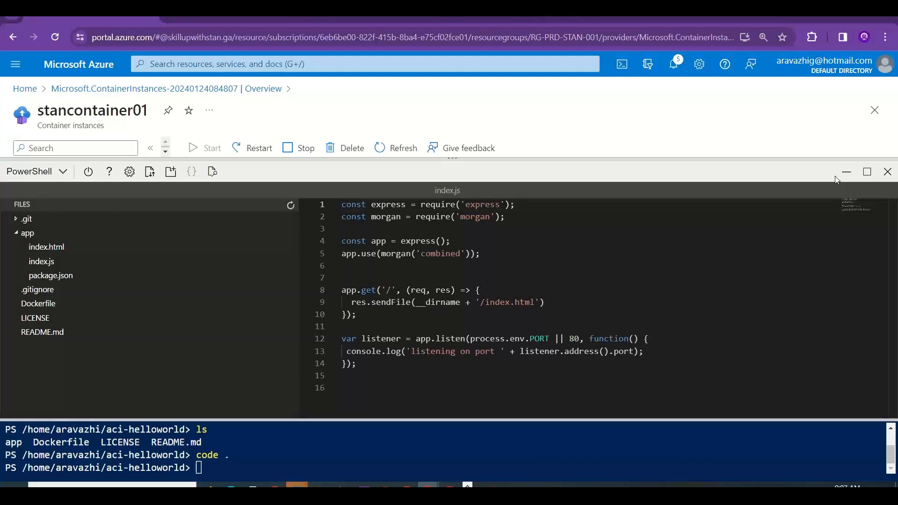
Duplicate the browser tab showing the stancontainer01 overview in the Azure portal.
{"action": "right_click", "coordinate": [93, 18]}
{"action": "left_click", "coordinate": [152, 118]}
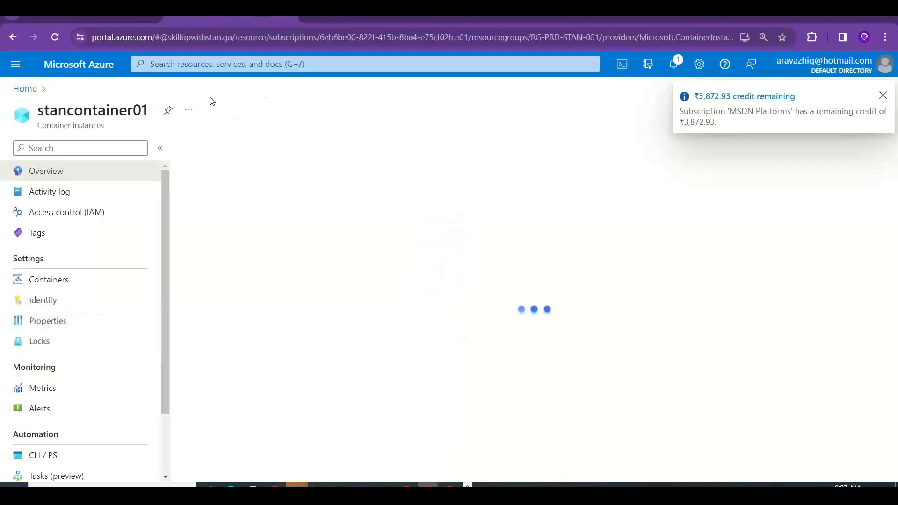
{"action": "left_click", "coordinate": [195, 65]}
{"action": "type", "text": "az"}
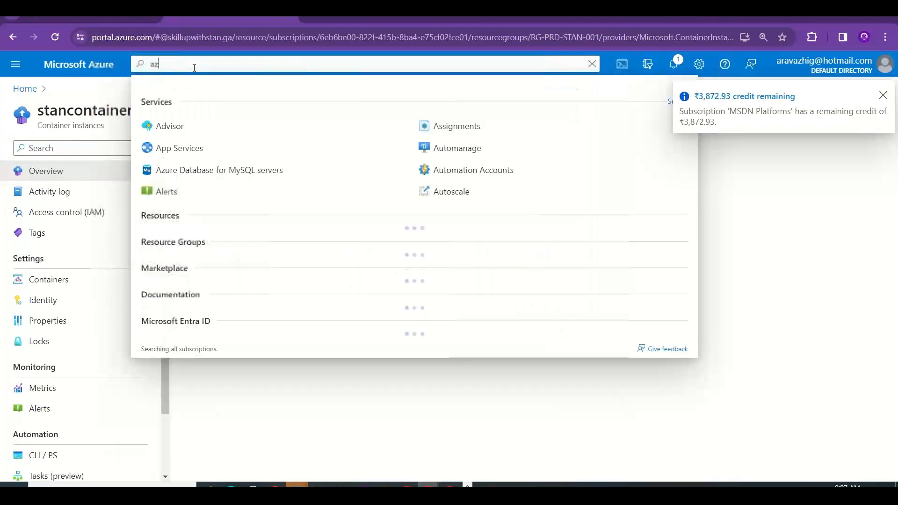
{"action": "type", "text": "ure con"}
{"action": "key", "text": "BackSpace"}
{"action": "key", "text": "BackSpace"}
{"action": "key", "text": "BackSpace"}
{"action": "key", "text": "BackSpace"}
{"action": "key", "text": "BackSpace"}
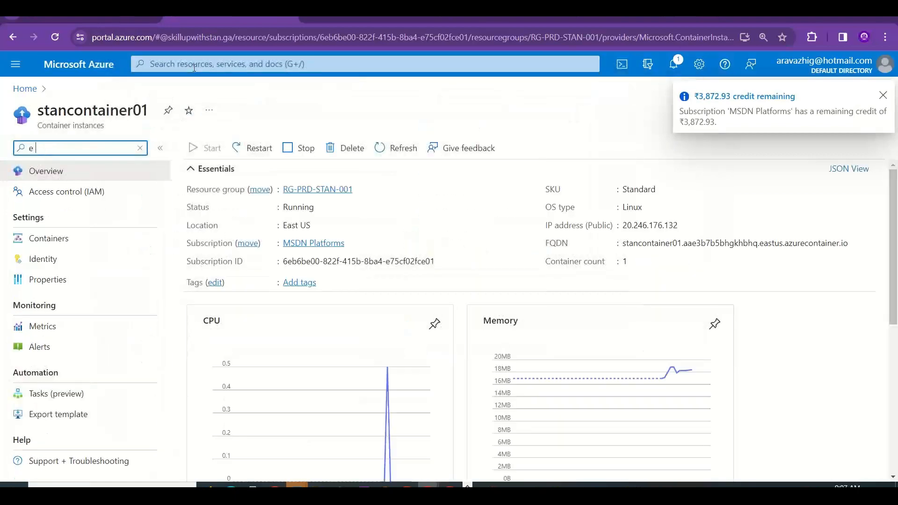
Search the portal for "container registry" and open the Container registries service.
{"action": "left_click", "coordinate": [219, 62]}
{"action": "type", "text": "azure"}
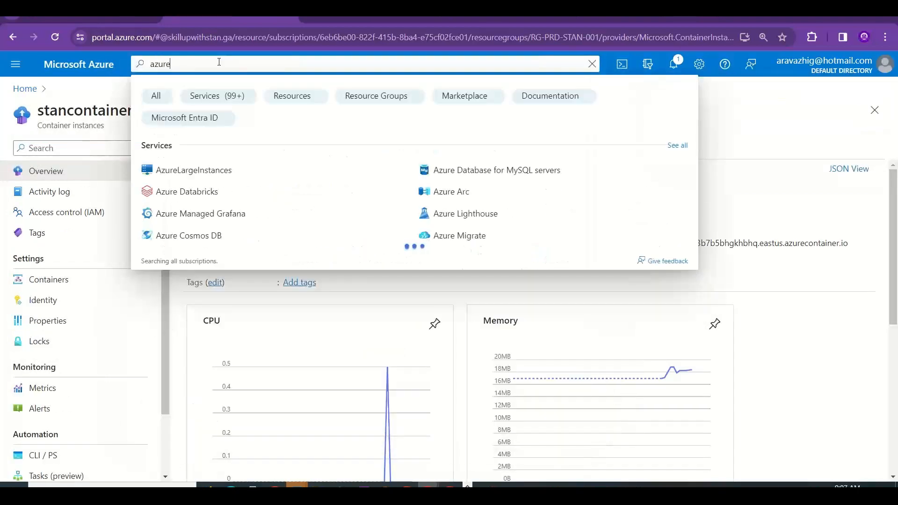
{"action": "type", "text": " container registry"}
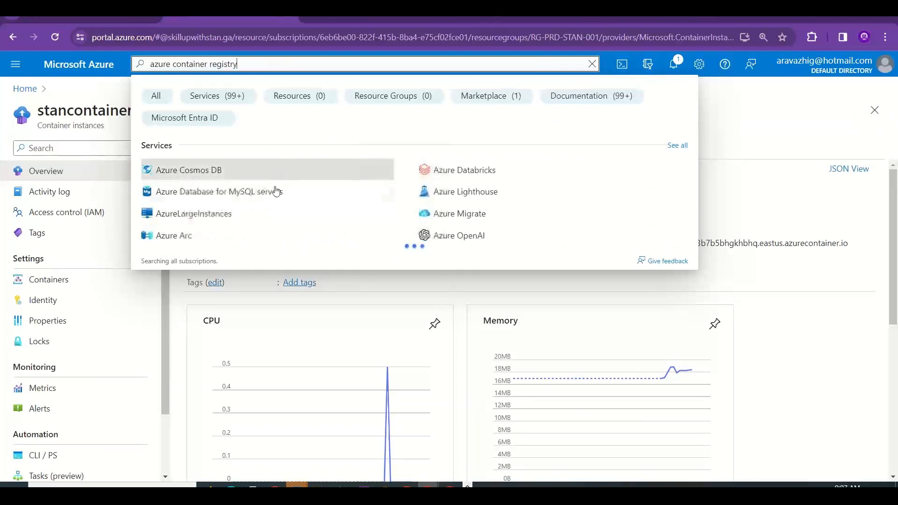
{"action": "double_click", "coordinate": [166, 63]}
{"action": "key", "text": "BackSpace"}
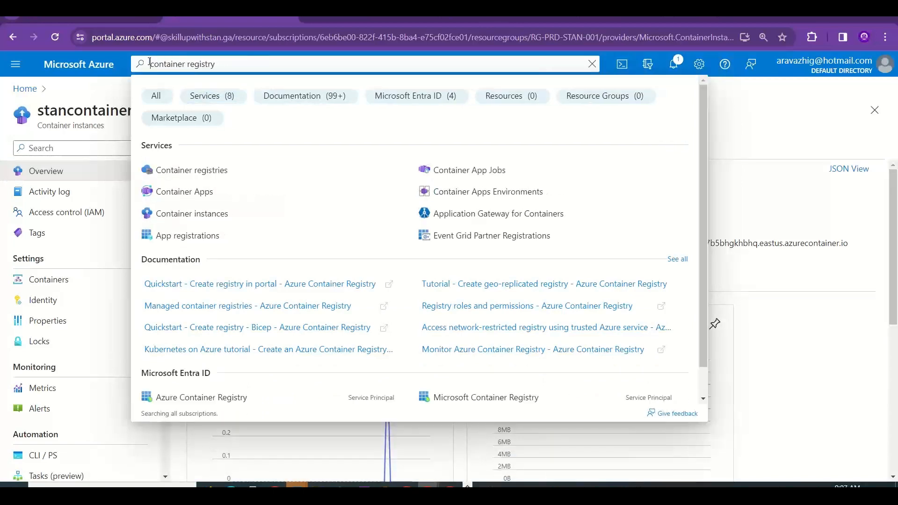
{"action": "left_click", "coordinate": [214, 170]}
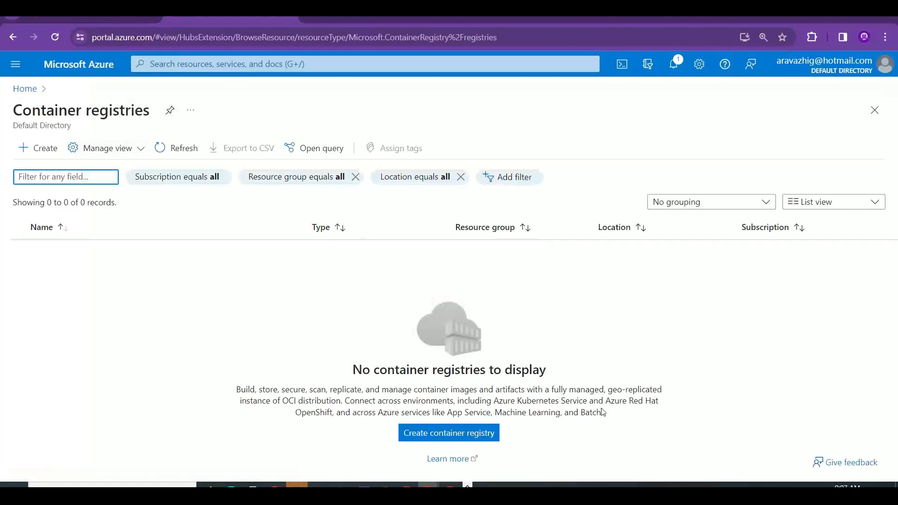
Copy the descriptive paragraph on the Container registries page and switch to the Book1 workbook in Excel.
{"action": "left_click_drag", "start_coordinate": [603, 413], "coordinate": [228, 395]}
{"action": "key", "text": "ctrl+c"}
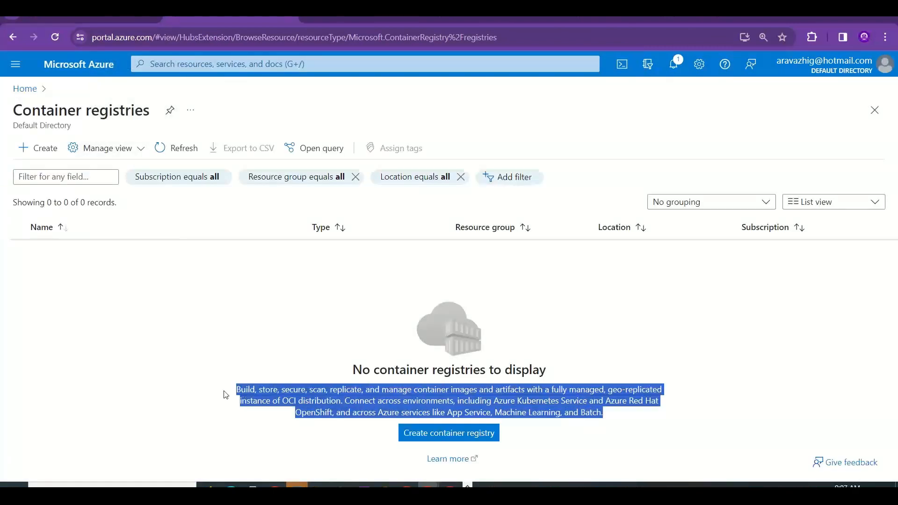
{"action": "key", "text": "alt+Tab"}
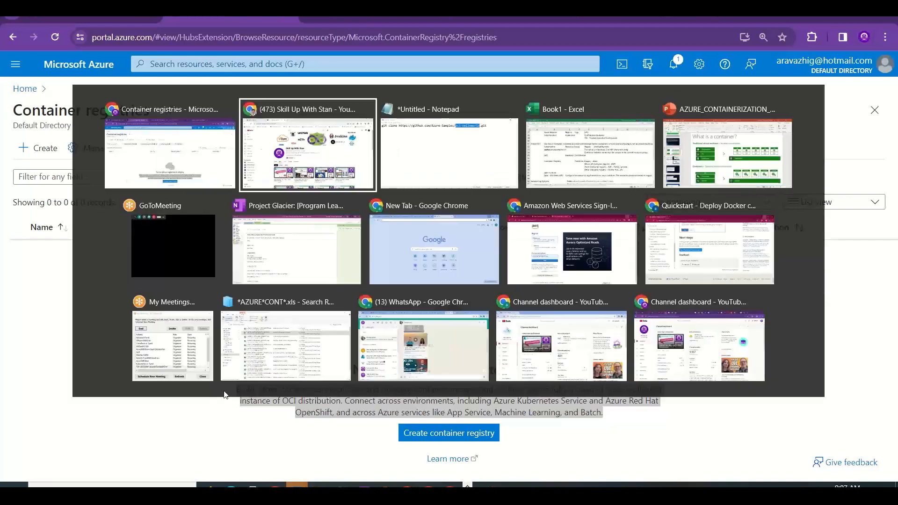
{"action": "key", "text": "alt+Tab"}
{"action": "key", "text": "alt+Tab"}
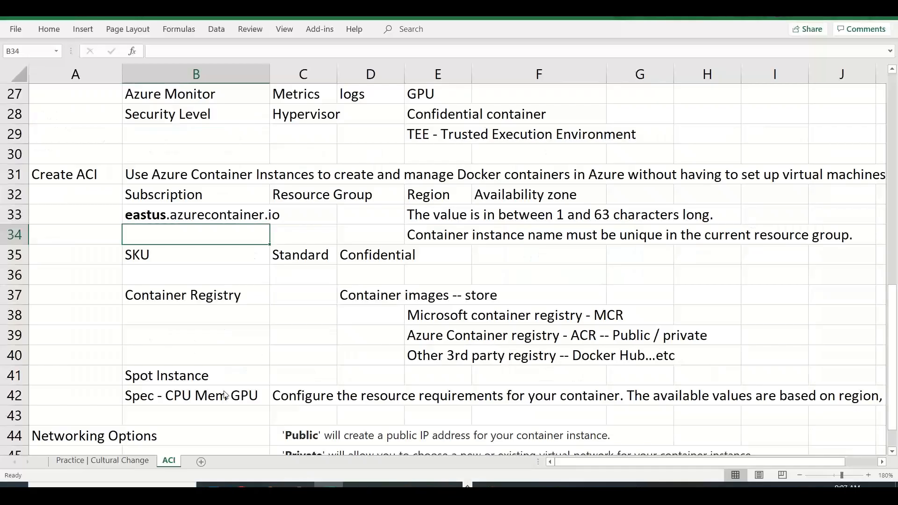
Add a new worksheet after ACI and rename it ACR.
{"action": "left_click", "coordinate": [201, 462]}
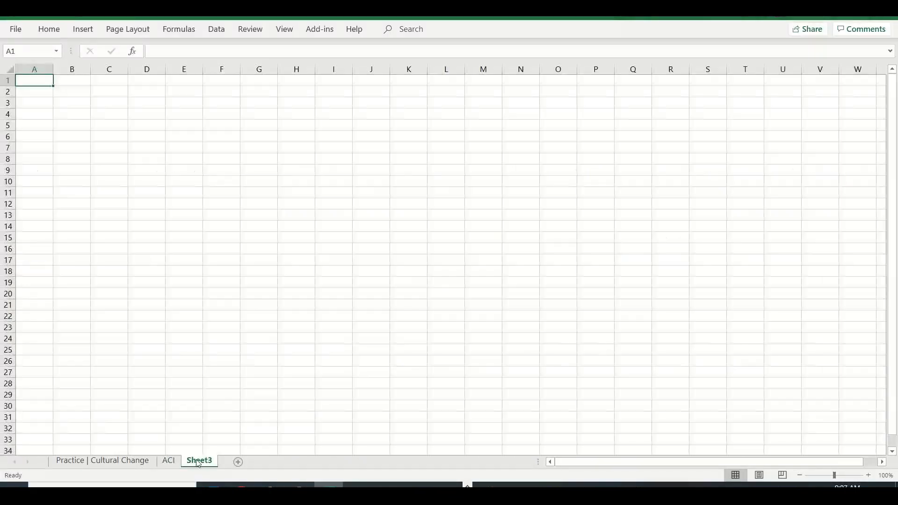
{"action": "double_click", "coordinate": [197, 461]}
{"action": "type", "text": "ACR"}
{"action": "key", "text": "Return"}
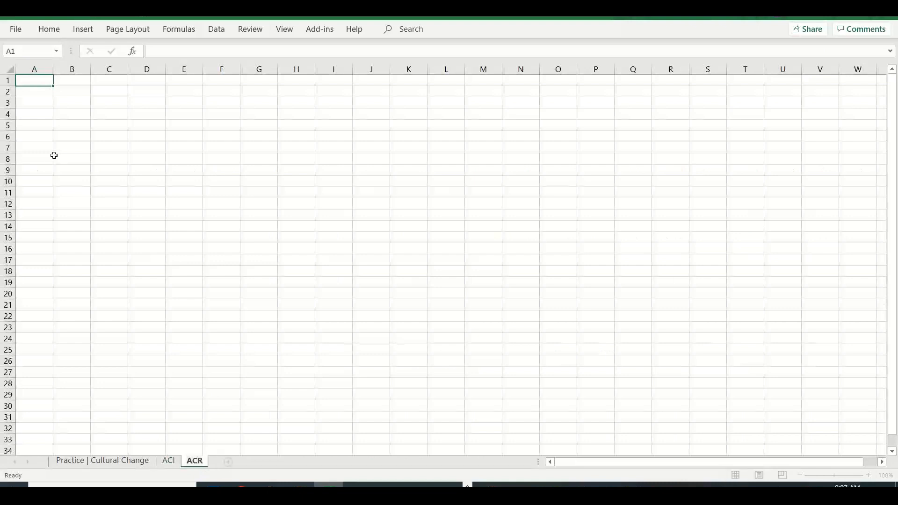
Enter ACR in cell A1 and "Azure Container Registries" in cell B1.
{"action": "left_click", "coordinate": [32, 80]}
{"action": "type", "text": "ACR"}
{"action": "key", "text": "ctrl+Return"}
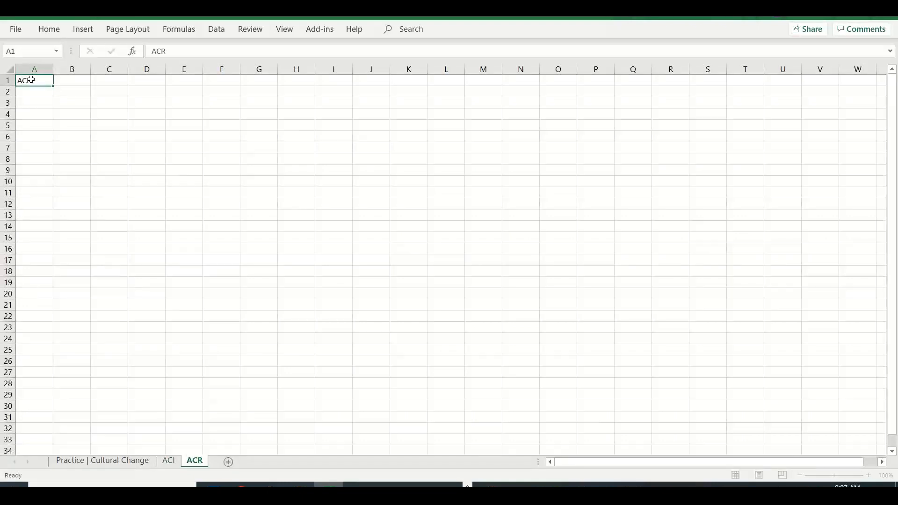
{"action": "key", "text": "Tab"}
{"action": "type", "text": "Azure Container"}
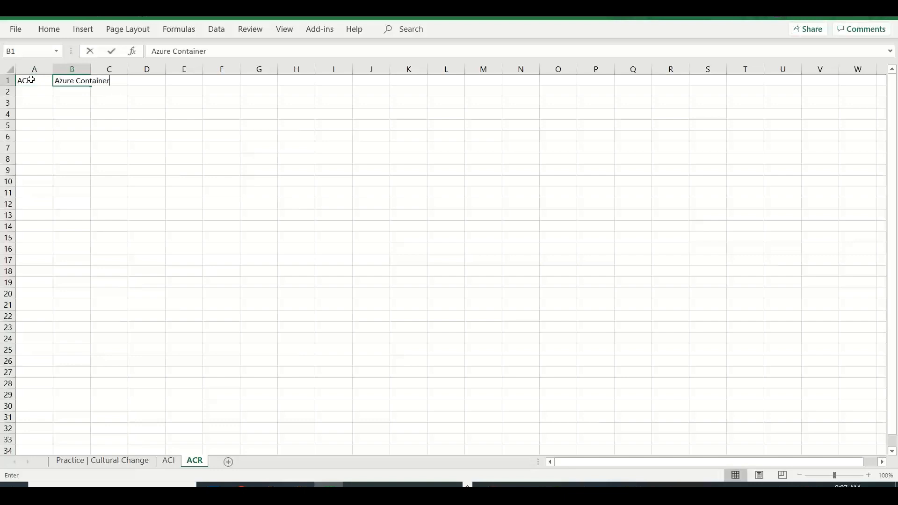
{"action": "type", "text": " Registrie"}
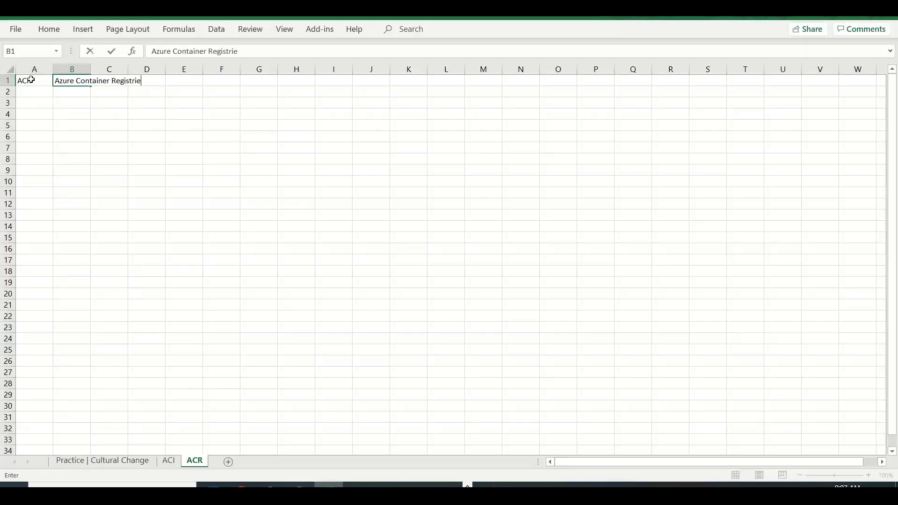
{"action": "type", "text": "s"}
{"action": "key", "text": "Return"}
Enter MCR in cell A2 and "Microsoft Container Registries" in cell B2.
{"action": "type", "text": "MCR"}
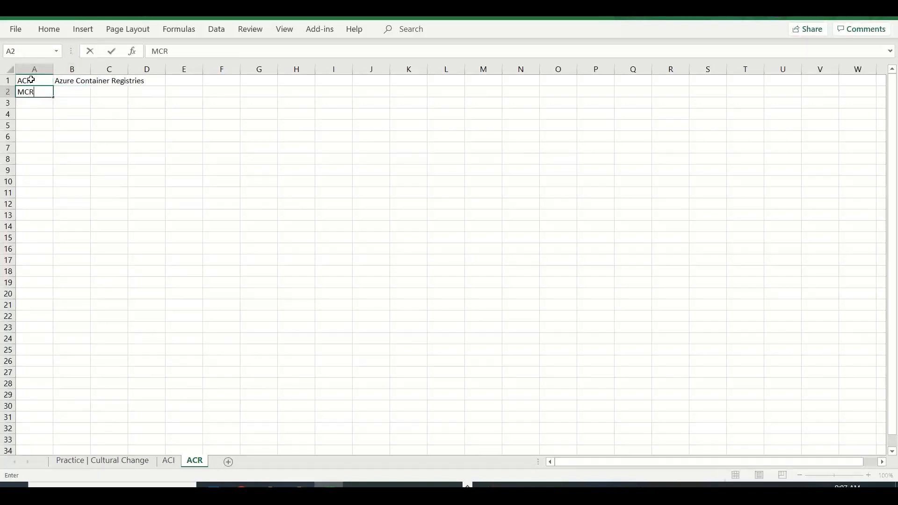
{"action": "key", "text": "Tab"}
{"action": "type", "text": "Microsoft C"}
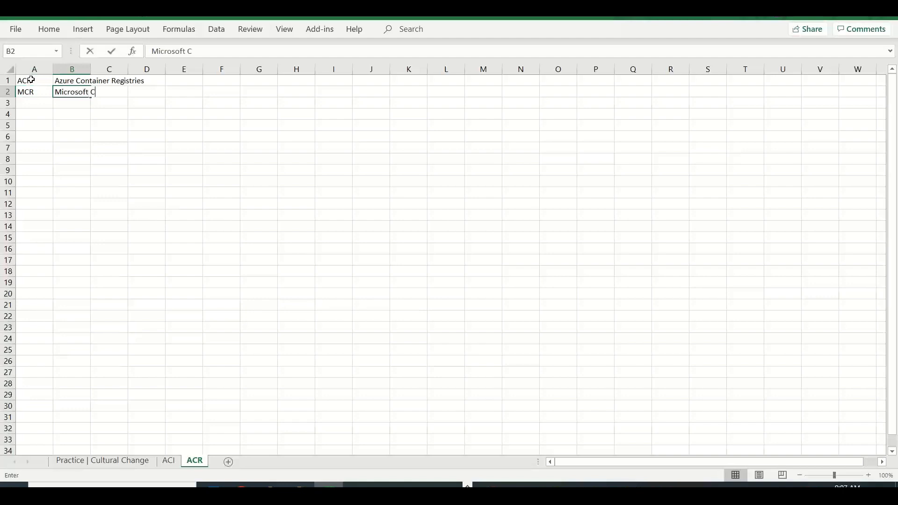
{"action": "type", "text": "ontainer"}
{"action": "key", "text": "BackSpace"}
{"action": "key", "text": "BackSpace"}
{"action": "key", "text": "BackSpace"}
{"action": "type", "text": "e"}
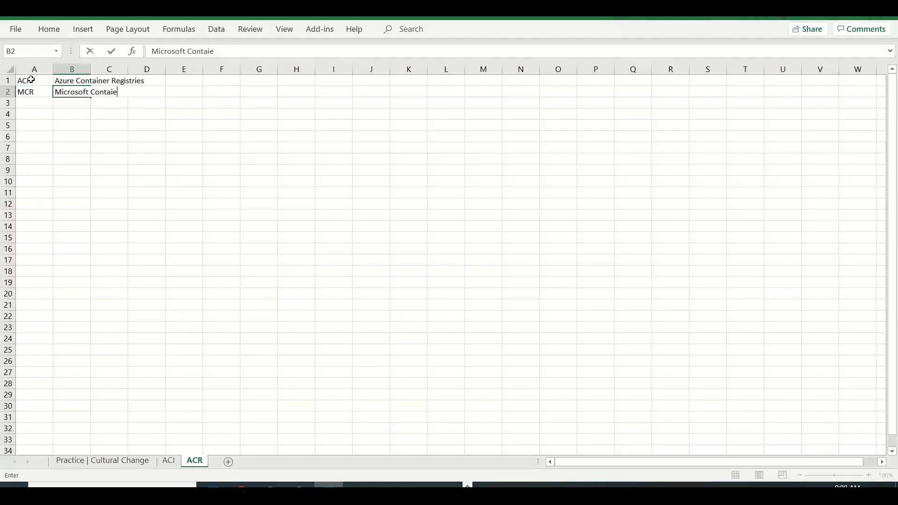
{"action": "key", "text": "BackSpace"}
{"action": "type", "text": "ner Registries"}
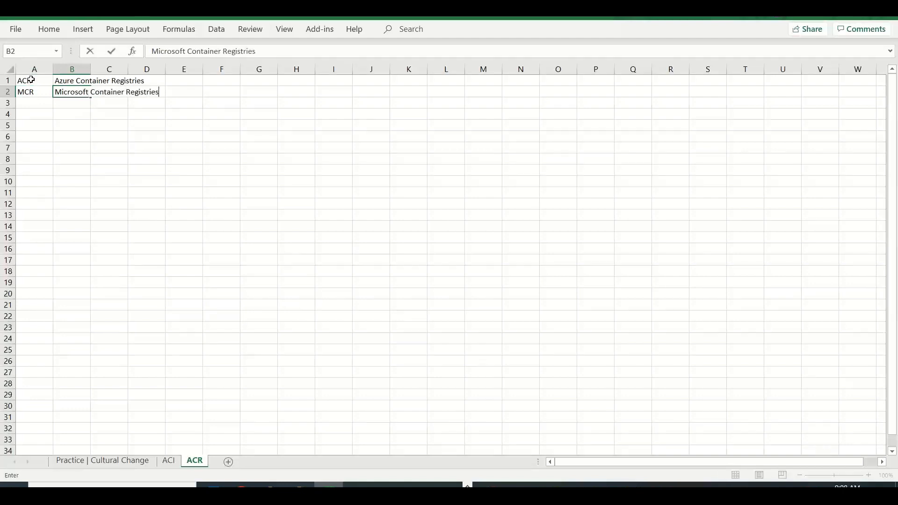
{"action": "left_click", "coordinate": [183, 201]}
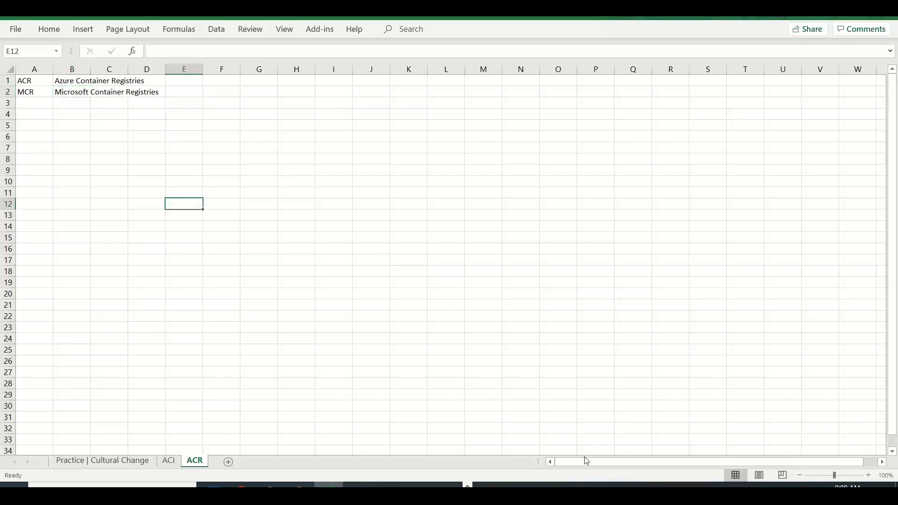
Widen column B of the ACR sheet so both registry names fit inside it.
{"action": "left_click", "coordinate": [591, 485]}
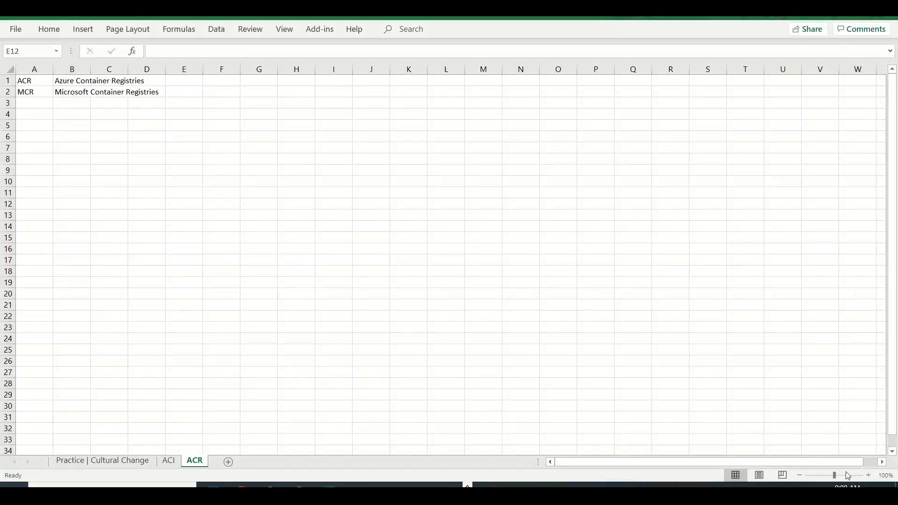
{"action": "left_click", "coordinate": [868, 476]}
{"action": "left_click", "coordinate": [868, 476]}
{"action": "left_click", "coordinate": [869, 475]}
{"action": "left_click", "coordinate": [868, 475]}
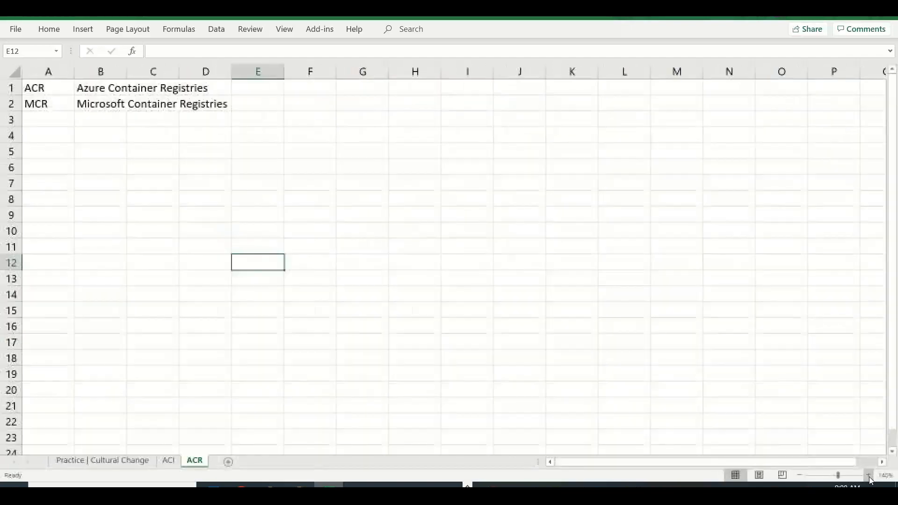
{"action": "left_click", "coordinate": [869, 476]}
{"action": "left_click", "coordinate": [868, 476]}
{"action": "left_click", "coordinate": [869, 476]}
{"action": "left_click", "coordinate": [868, 476]}
{"action": "left_click", "coordinate": [868, 475]}
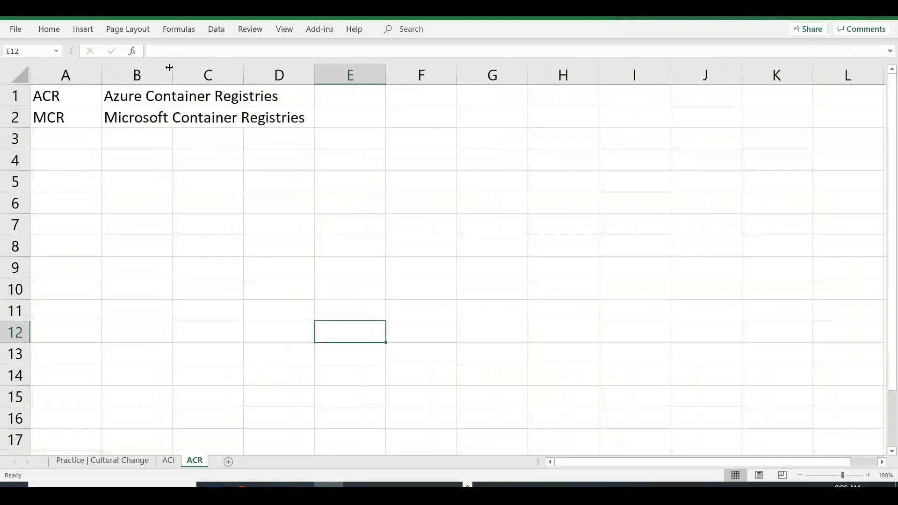
{"action": "left_click_drag", "start_coordinate": [170, 67], "coordinate": [357, 70]}
Paste the copied registry description into cell B4 and cut its second sentence, starting "Connect across environments", keeping only the first.
{"action": "left_click", "coordinate": [151, 160]}
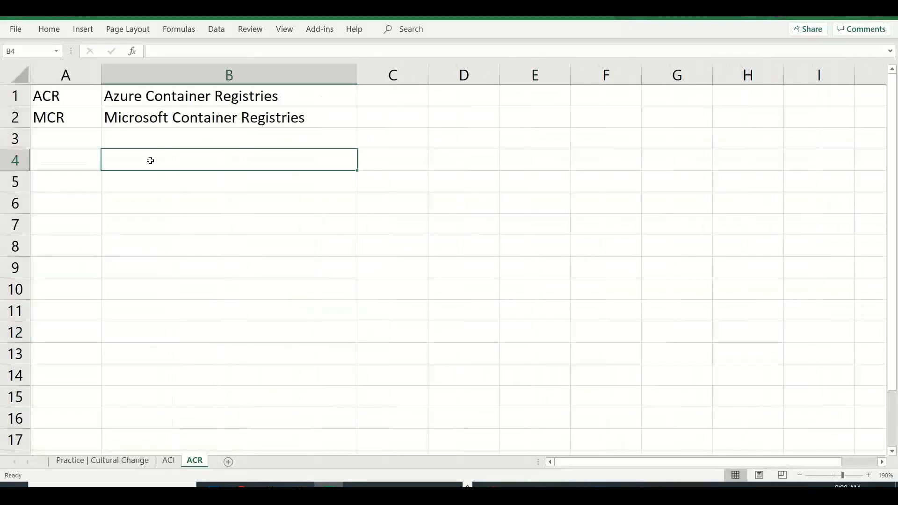
{"action": "double_click", "coordinate": [151, 160]}
{"action": "key", "text": "ctrl+v"}
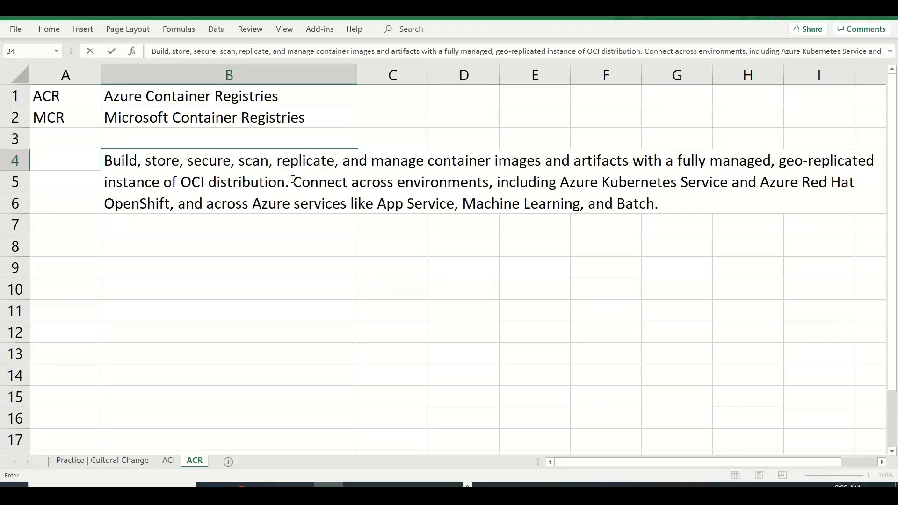
{"action": "left_click_drag", "start_coordinate": [293, 180], "coordinate": [667, 234]}
{"action": "key", "text": "ctrl+c"}
{"action": "key", "text": "Delete"}
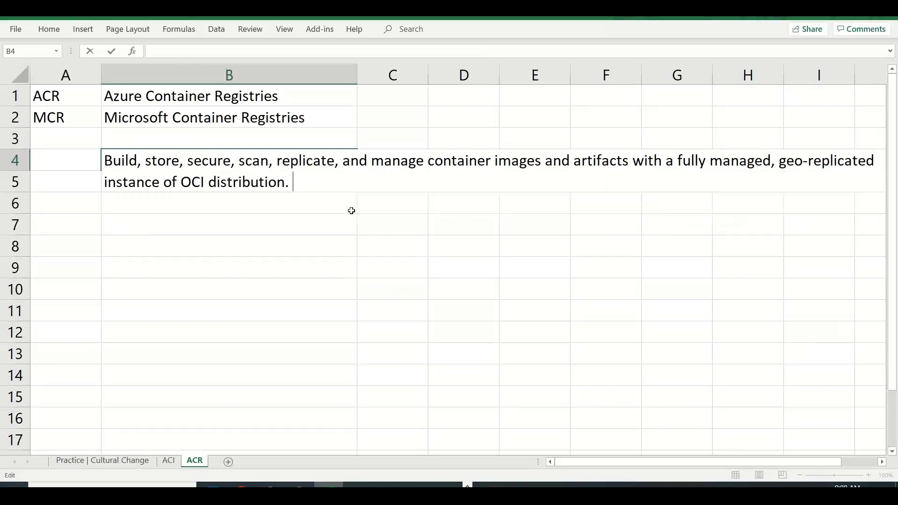
{"action": "left_click", "coordinate": [279, 228]}
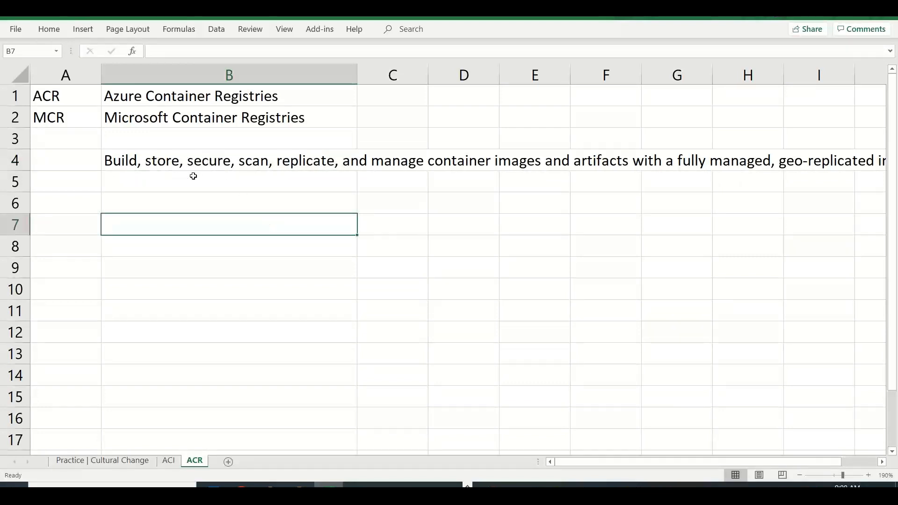
Paste the cut sentence into cell B5 and move its ending, from "and across Azure services" onward, into cell B6.
{"action": "left_click", "coordinate": [256, 187]}
{"action": "key", "text": "ctrl+v"}
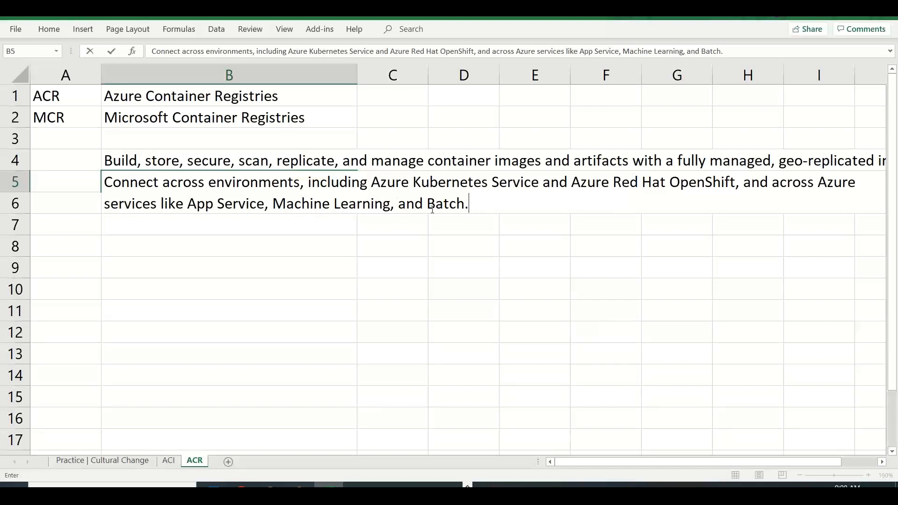
{"action": "left_click_drag", "start_coordinate": [466, 203], "coordinate": [190, 171]}
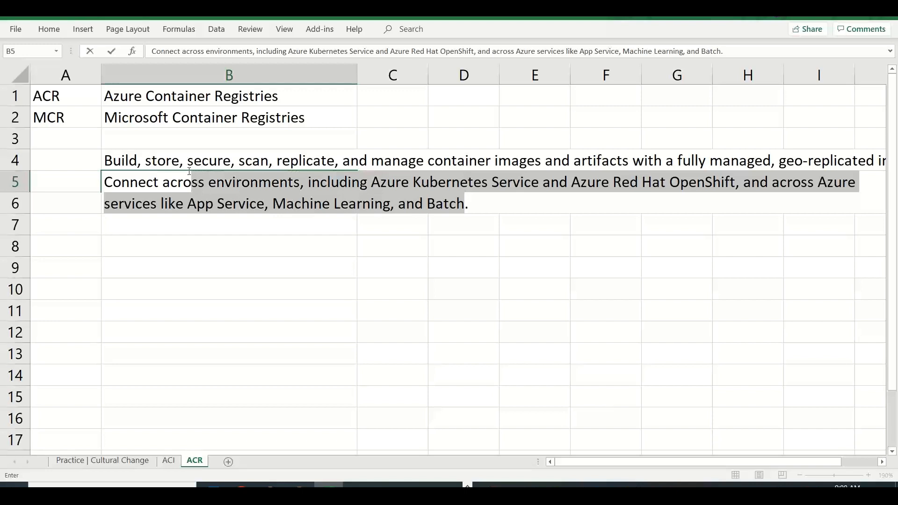
{"action": "left_click_drag", "start_coordinate": [744, 180], "coordinate": [820, 241]}
{"action": "key", "text": "ctrl+c"}
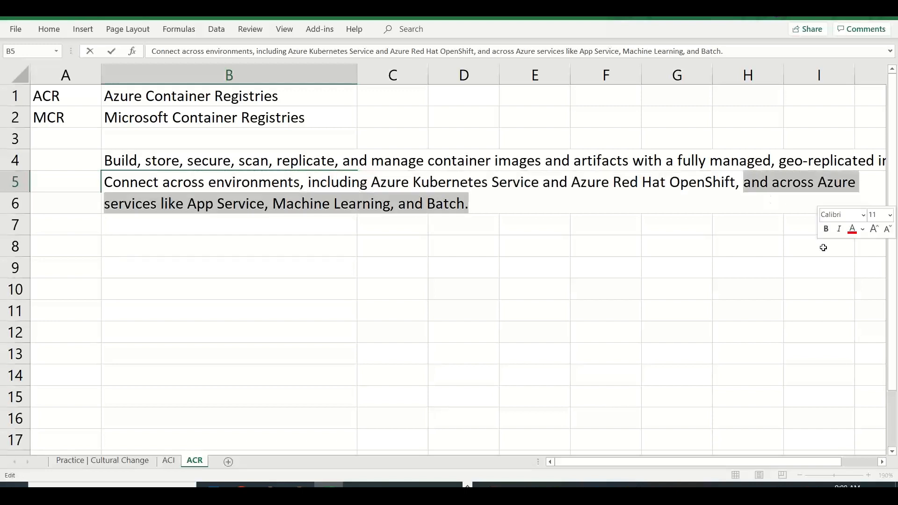
{"action": "key", "text": "BackSpace"}
{"action": "left_click", "coordinate": [273, 200]}
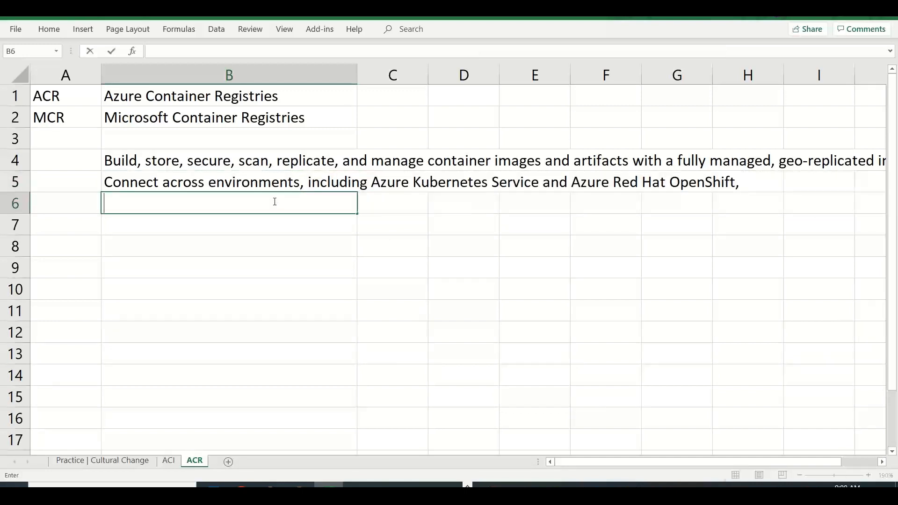
{"action": "key", "text": "ctrl+v"}
{"action": "left_click", "coordinate": [299, 292]}
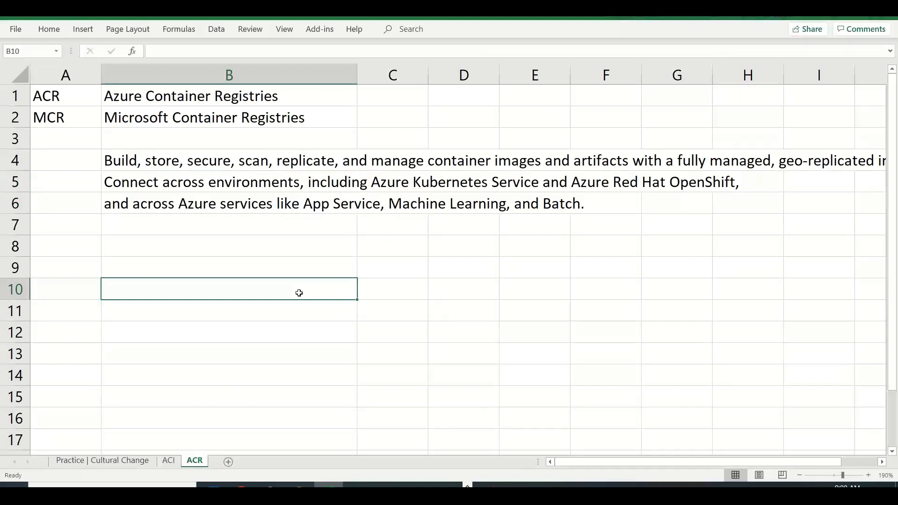
Enter the note "Repository to store container images..." in cell C1 beside Azure Container Registries.
{"action": "left_click", "coordinate": [400, 92]}
{"action": "type", "text": "Reposit"}
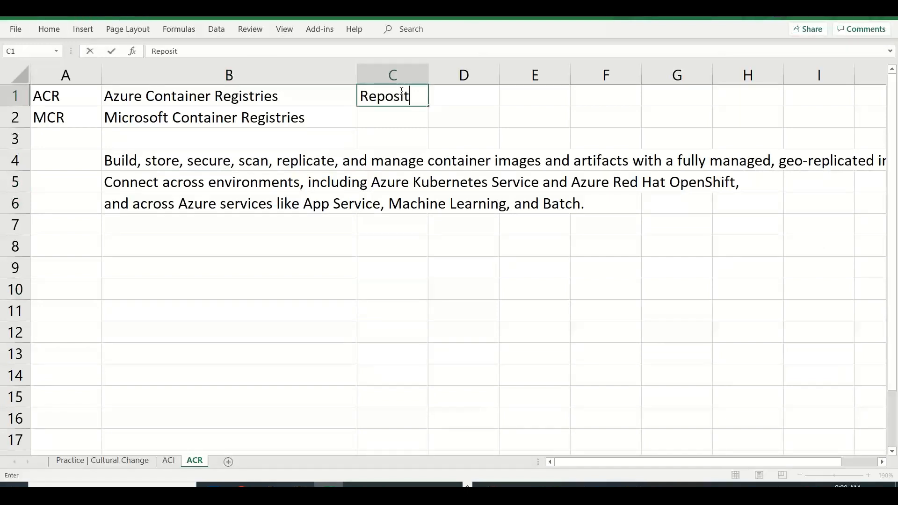
{"action": "type", "text": "roty"}
{"action": "key", "text": "BackSpace"}
{"action": "key", "text": "BackSpace"}
{"action": "key", "text": "BackSpace"}
{"action": "key", "text": "BackSpace"}
{"action": "type", "text": "ory to store "}
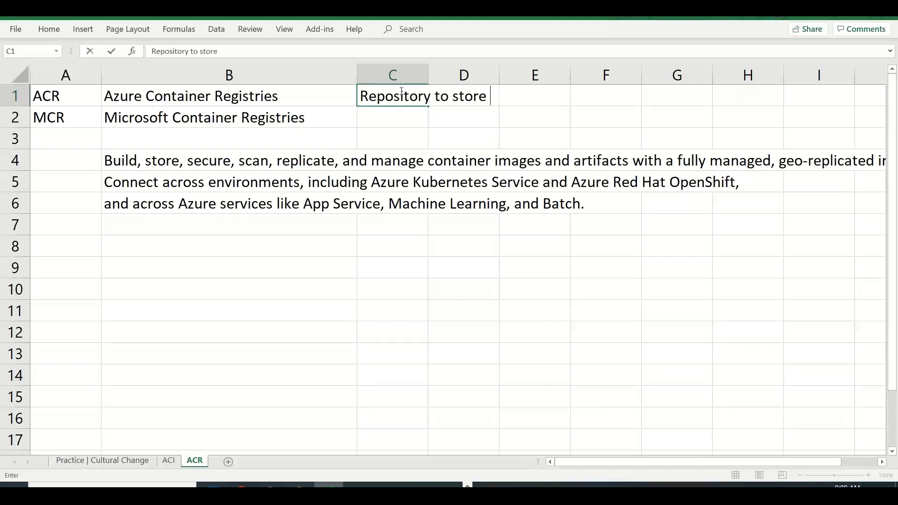
{"action": "type", "text": "container imag"}
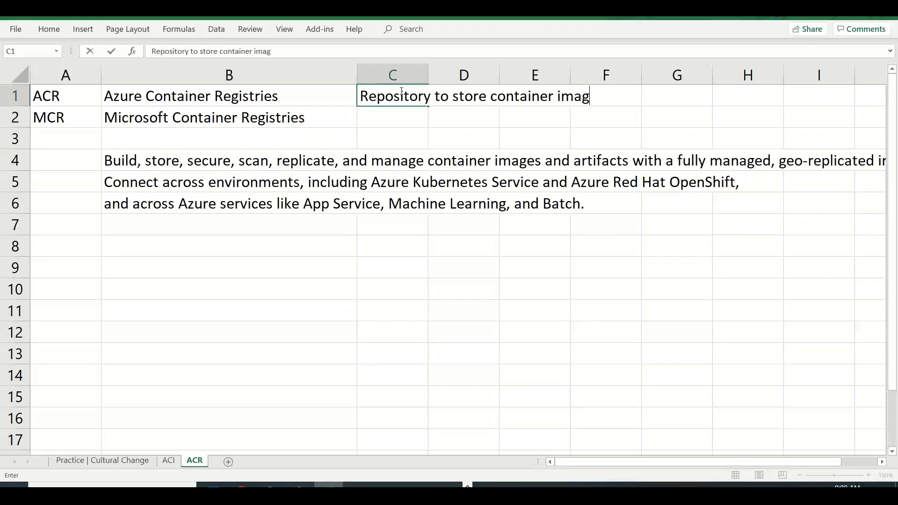
{"action": "type", "text": "es...bui"}
{"action": "key", "text": "BackSpace"}
{"action": "key", "text": "BackSpace"}
{"action": "key", "text": "BackSpace"}
Switch to the Azure portal, start creating a container registry and set its resource group to RG-PRD-STAN-001.
{"action": "key", "text": "alt+Tab"}
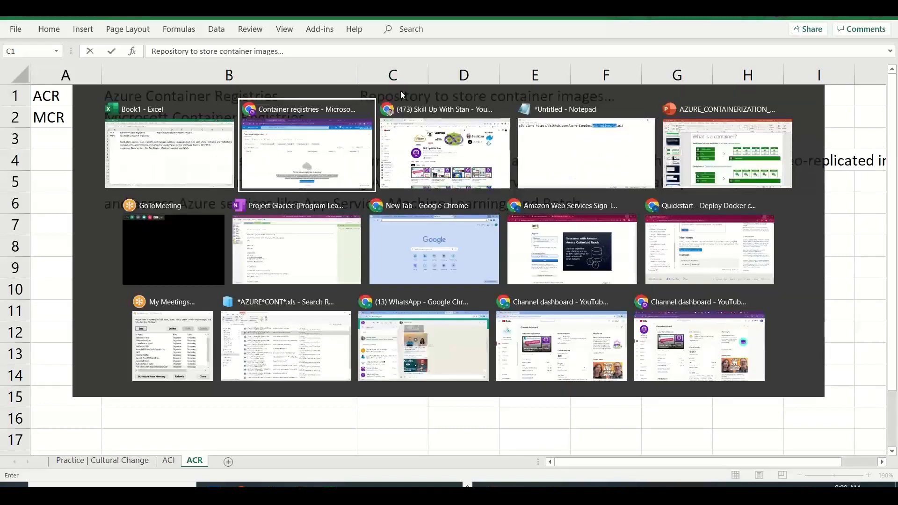
{"action": "left_click", "coordinate": [448, 438]}
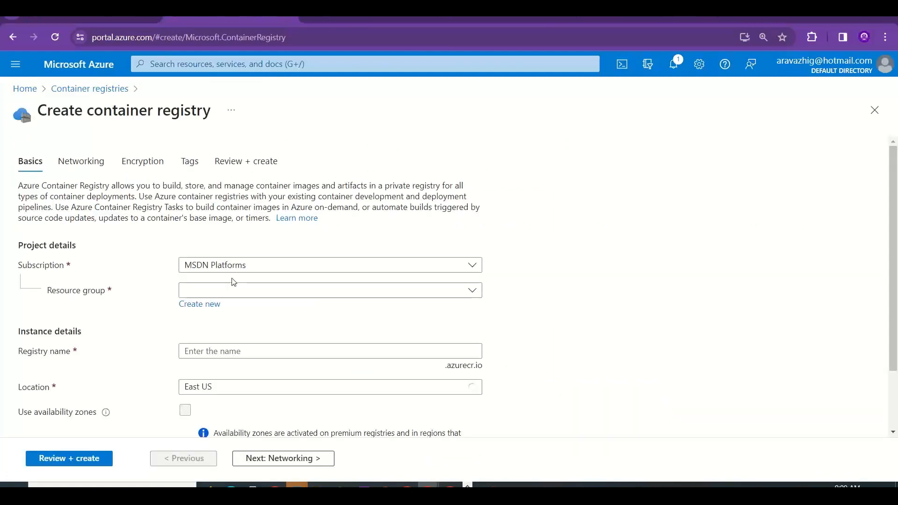
{"action": "left_click", "coordinate": [233, 288]}
{"action": "left_click", "coordinate": [257, 192]}
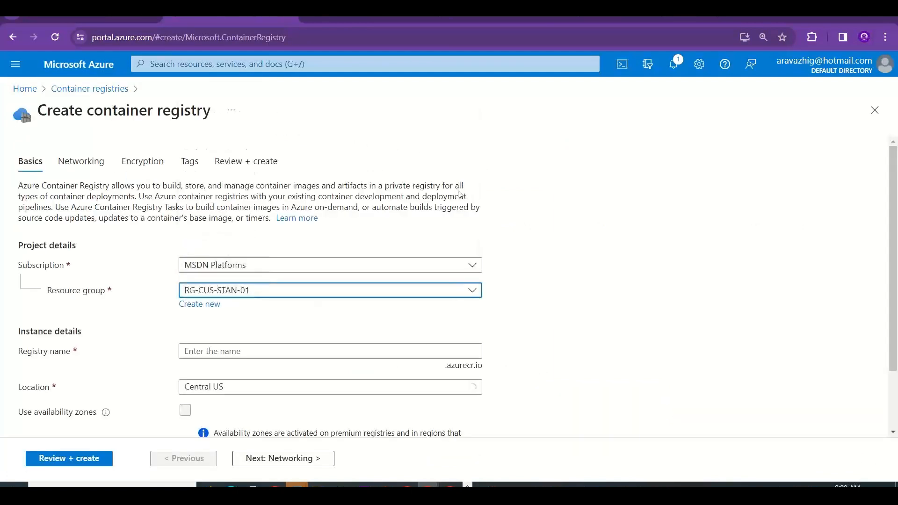
{"action": "left_click", "coordinate": [329, 290]}
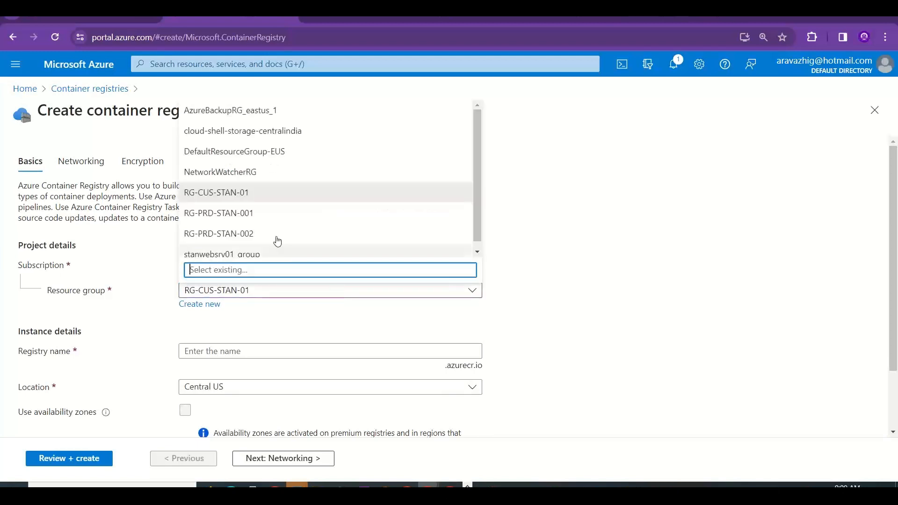
{"action": "left_click", "coordinate": [273, 217]}
{"action": "scroll", "coordinate": [470, 292], "scroll_direction": "down", "scroll_amount": 3}
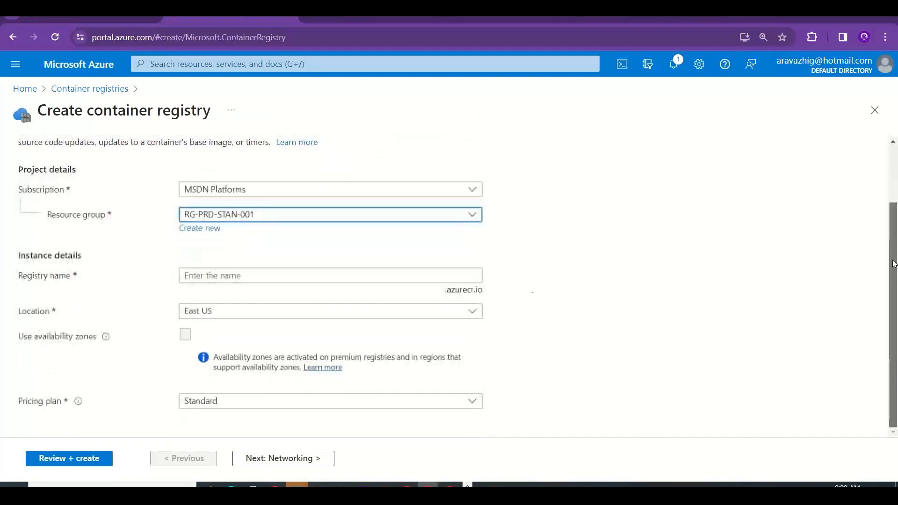
Select the .azurecr.io suffix under the registry name, switch to Excel and enter .azurecr.io in cell C8.
{"action": "left_click_drag", "start_coordinate": [445, 290], "coordinate": [481, 296]}
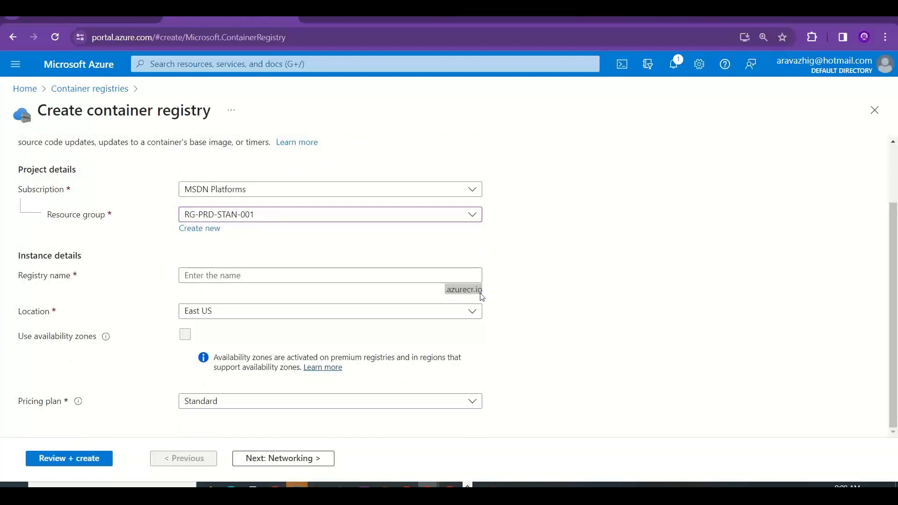
{"action": "key", "text": "alt+Tab"}
{"action": "left_click", "coordinate": [379, 236]}
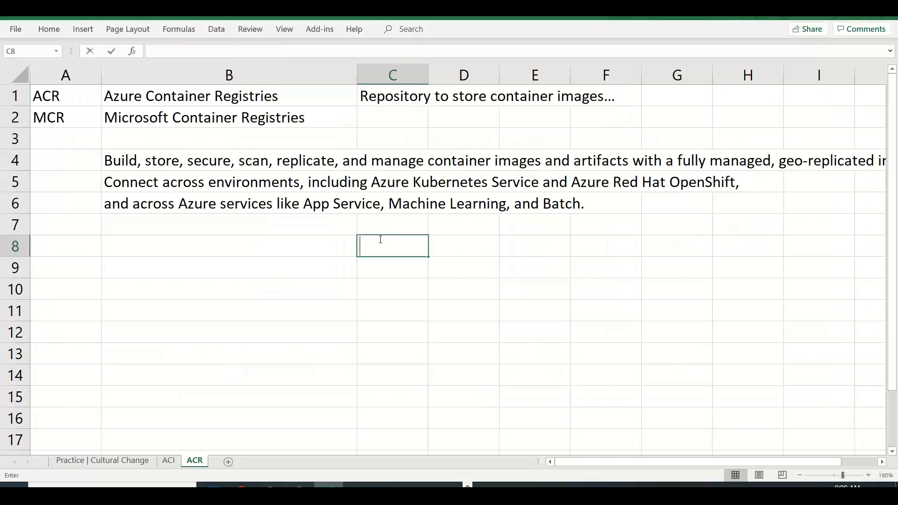
{"action": "type", "text": ".azurecr.io"}
Enter the label "domain name" in cell B8 and switch back to the container registry form in the Azure portal.
{"action": "left_click", "coordinate": [283, 243]}
{"action": "type", "text": "d"}
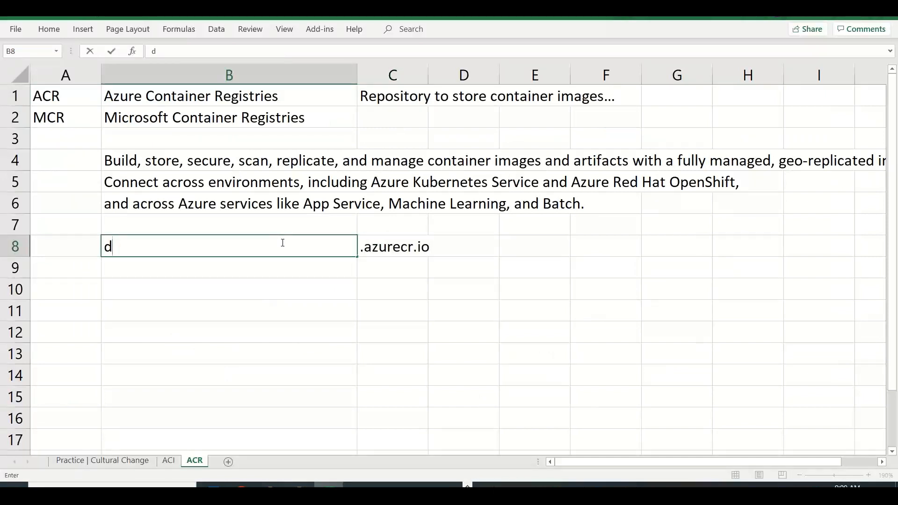
{"action": "type", "text": "omain name"}
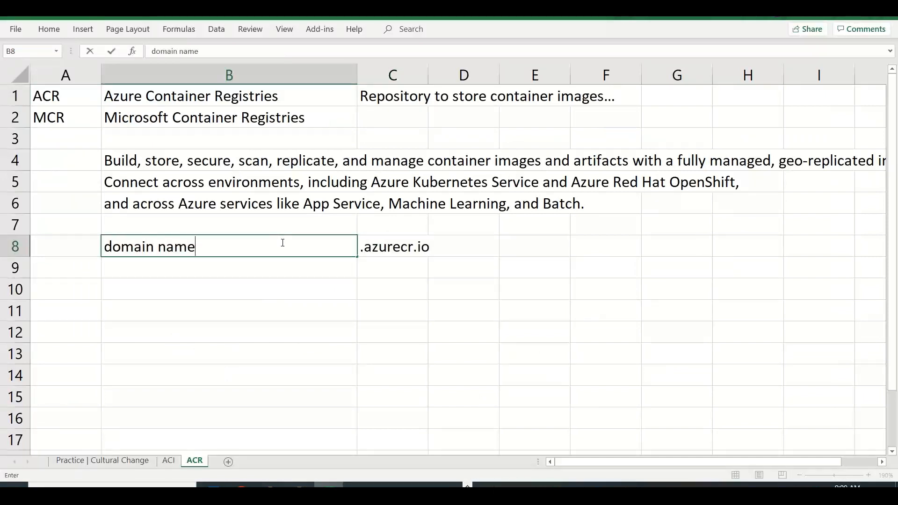
{"action": "key", "text": "Return"}
{"action": "key", "text": "alt+Tab"}
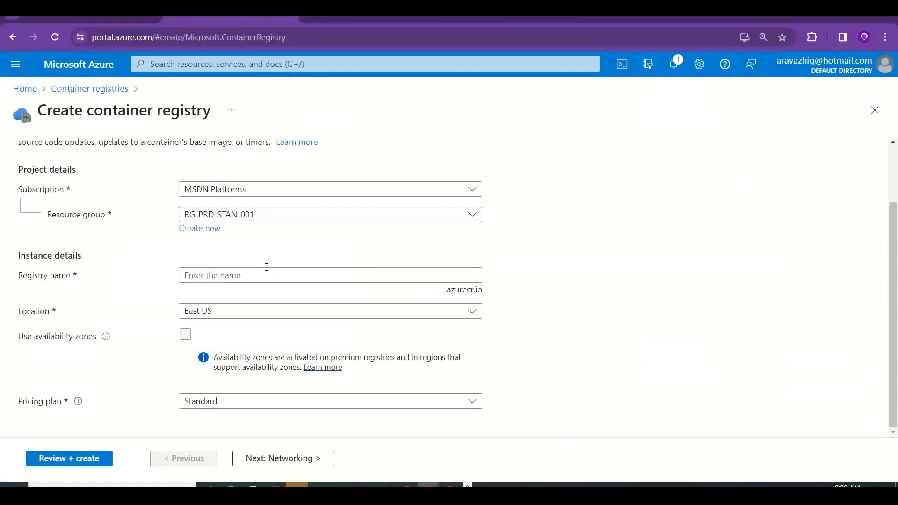
Name the new container registry stanacr01.
{"action": "left_click", "coordinate": [258, 277]}
{"action": "type", "text": "stanacr"}
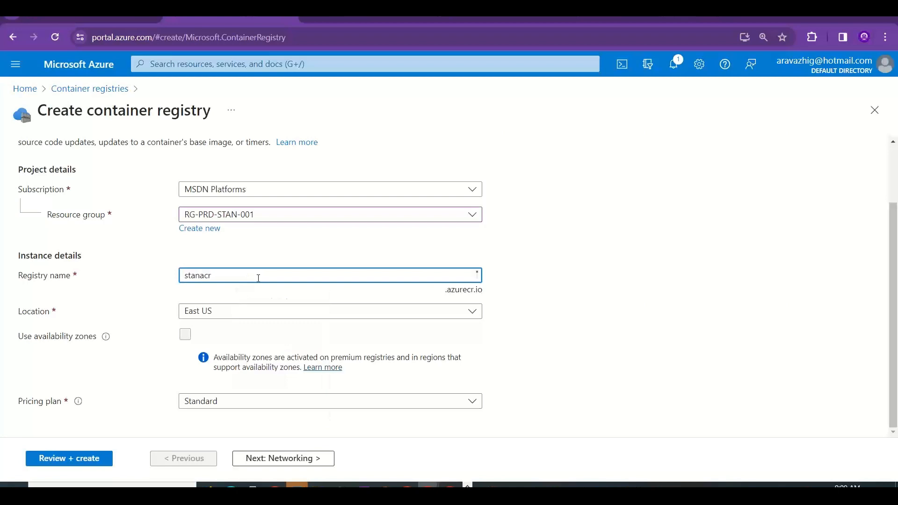
{"action": "type", "text": "01"}
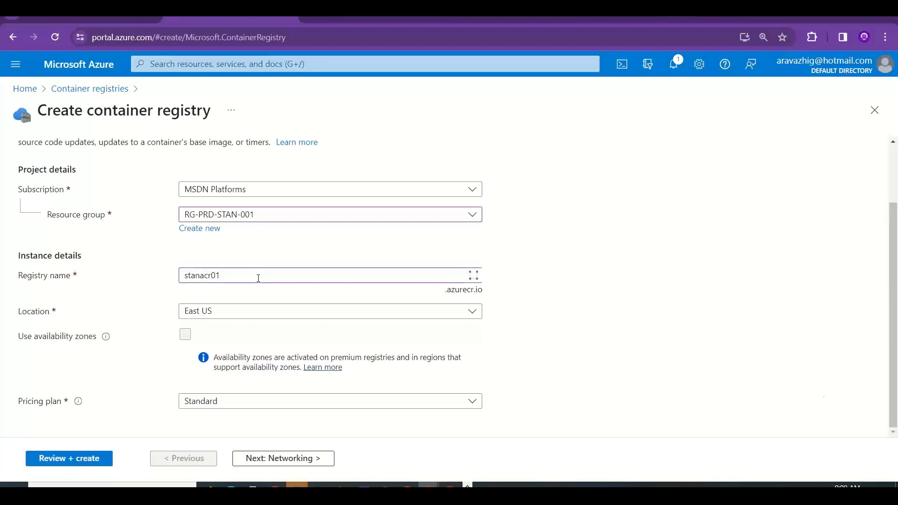
Switch to the Excel notes and enter the registry name stanacr01 in cell E8 of the ACR sheet.
{"action": "key", "text": "alt+Tab"}
{"action": "key", "text": "Right"}
{"action": "key", "text": "Right"}
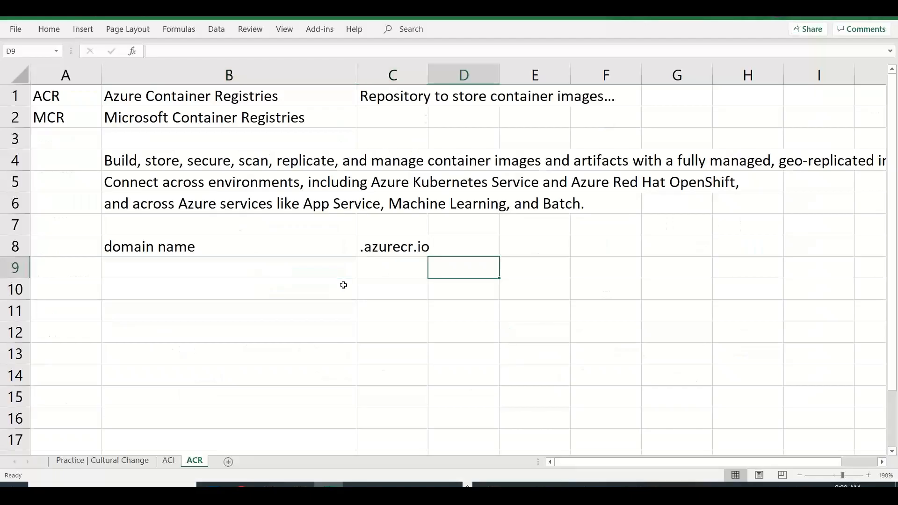
{"action": "key", "text": "Up"}
{"action": "key", "text": "Right"}
{"action": "type", "text": "sta"}
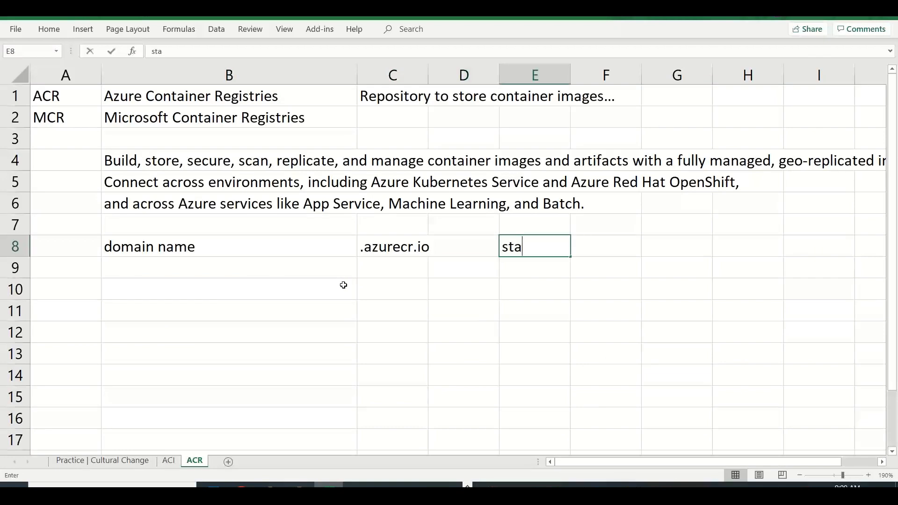
{"action": "type", "text": "nacr01"}
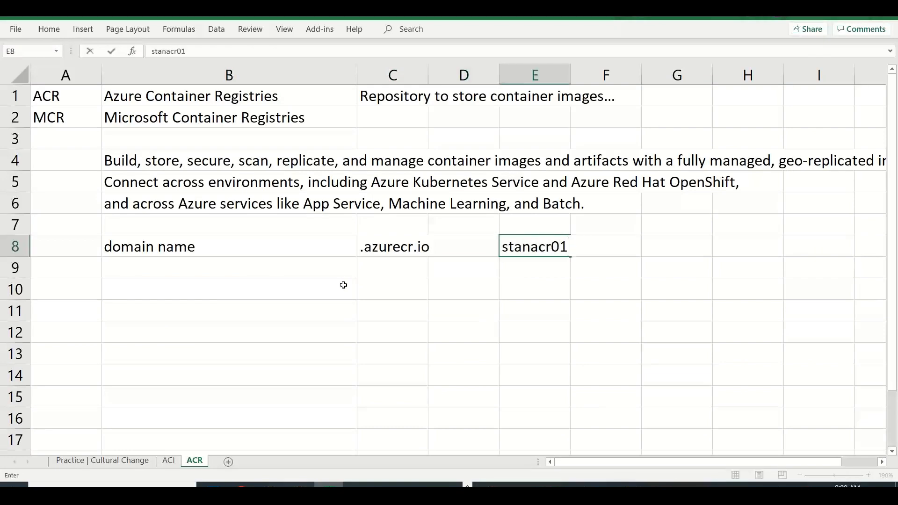
Return to the Azure portal and create the container registry, keeping the default networking and encryption settings.
{"action": "key", "text": "alt+Tab"}
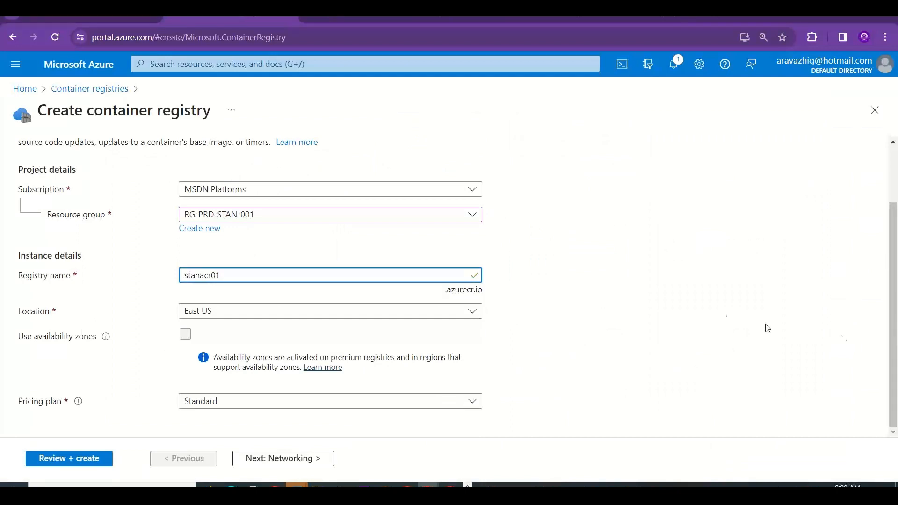
{"action": "scroll", "coordinate": [895, 381], "scroll_direction": "up", "scroll_amount": 2}
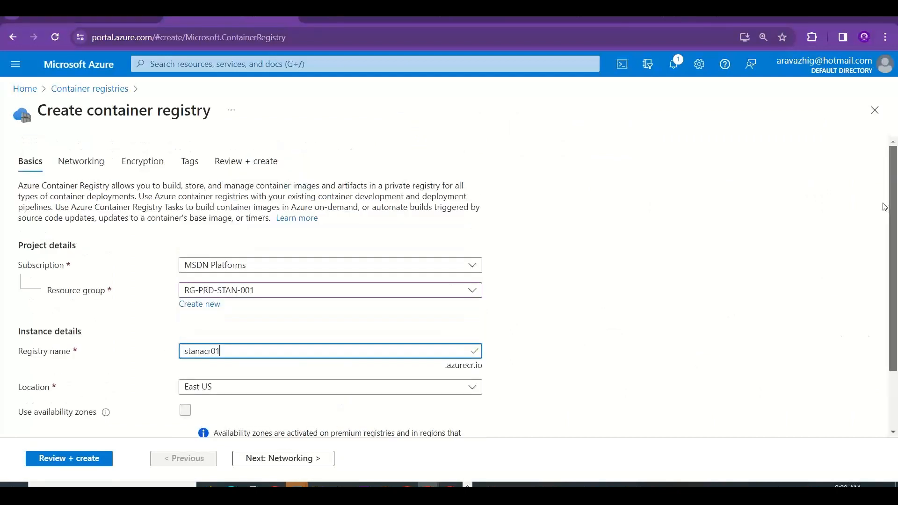
{"action": "left_click", "coordinate": [315, 461]}
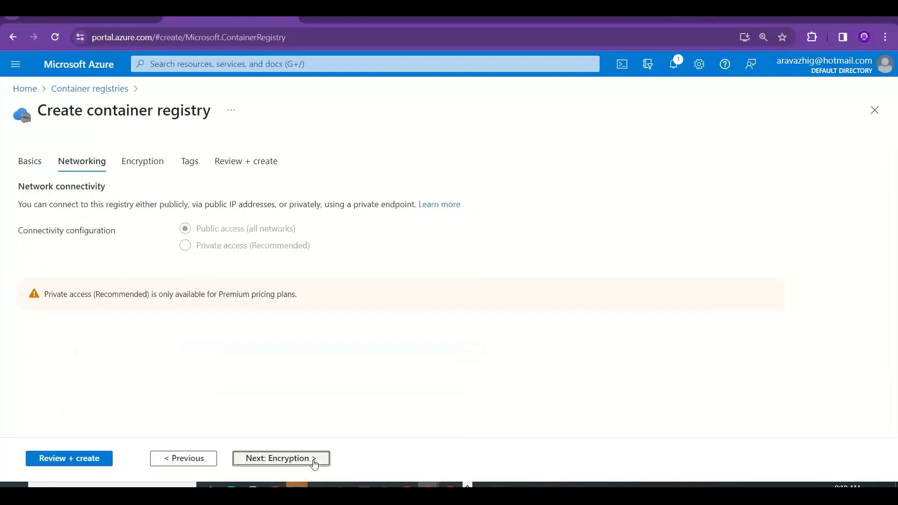
{"action": "left_click", "coordinate": [314, 462]}
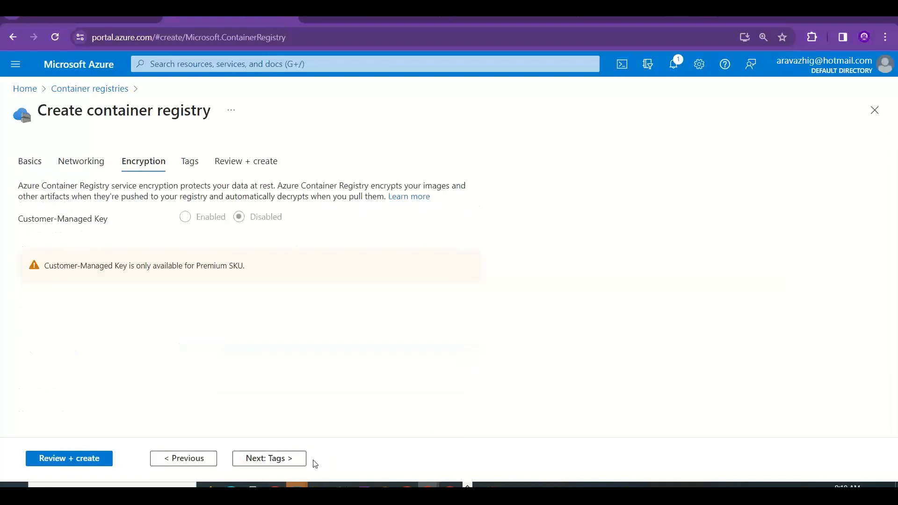
{"action": "left_click", "coordinate": [108, 461]}
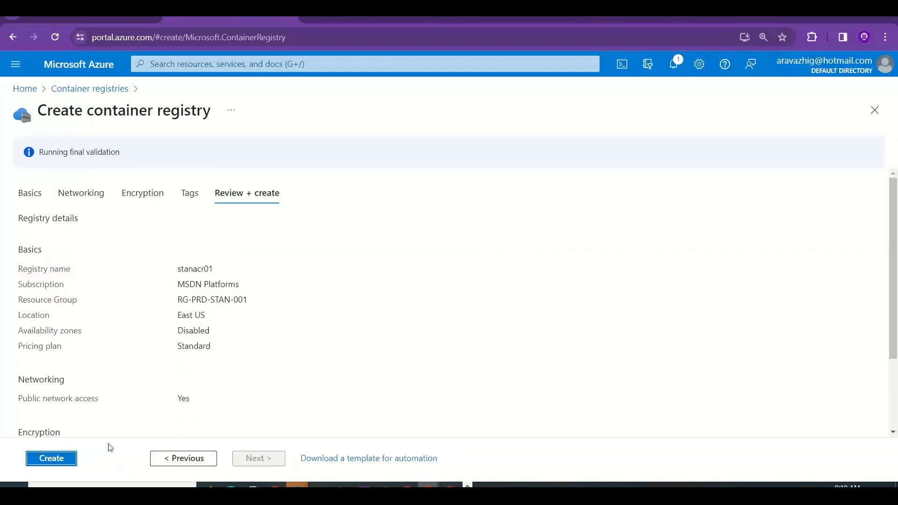
{"action": "left_click", "coordinate": [40, 468]}
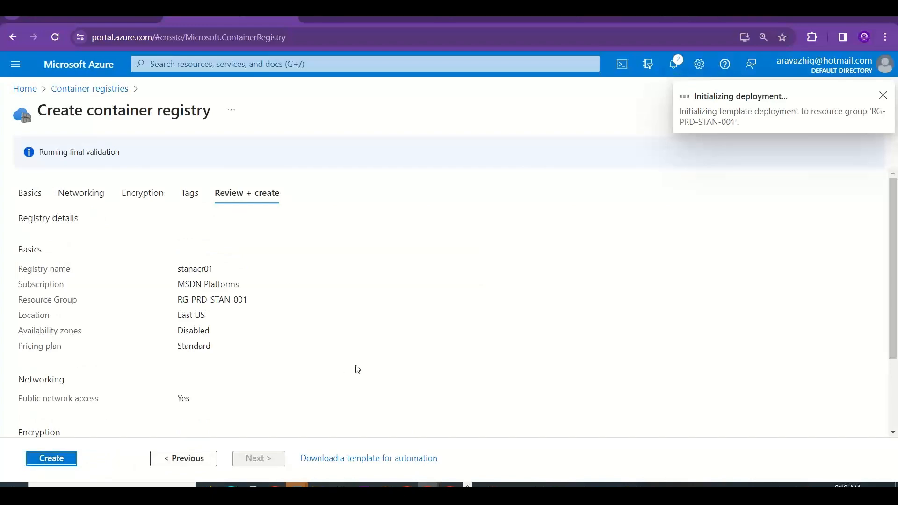
Switch to Notepad and start a new command with "az acr", leaving a blank line below the git clone command.
{"action": "key", "text": "alt+Tab"}
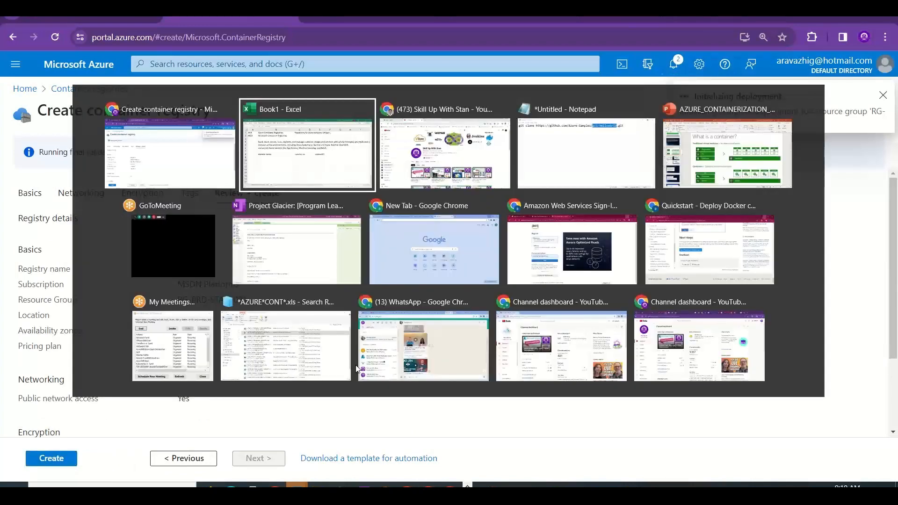
{"action": "key", "text": "Tab"}
{"action": "key", "text": "Tab"}
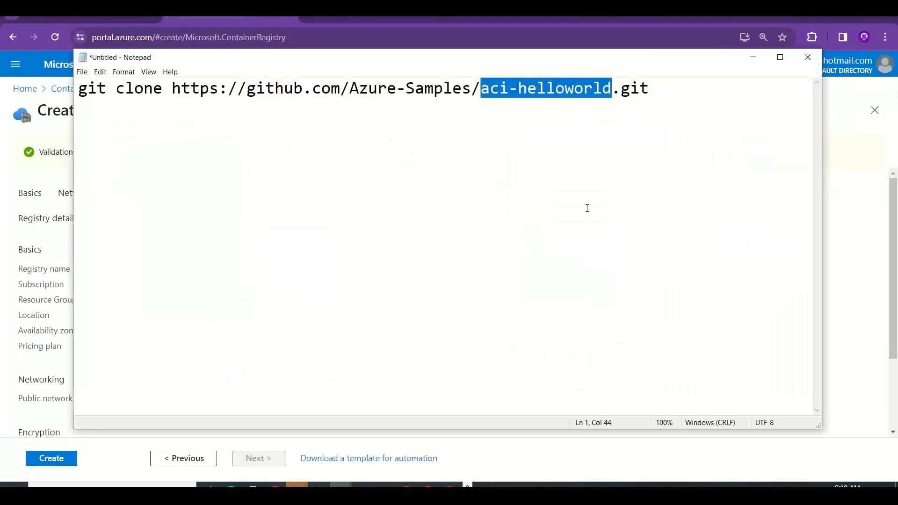
{"action": "left_click", "coordinate": [702, 84]}
{"action": "key", "text": "Return"}
{"action": "key", "text": "Return"}
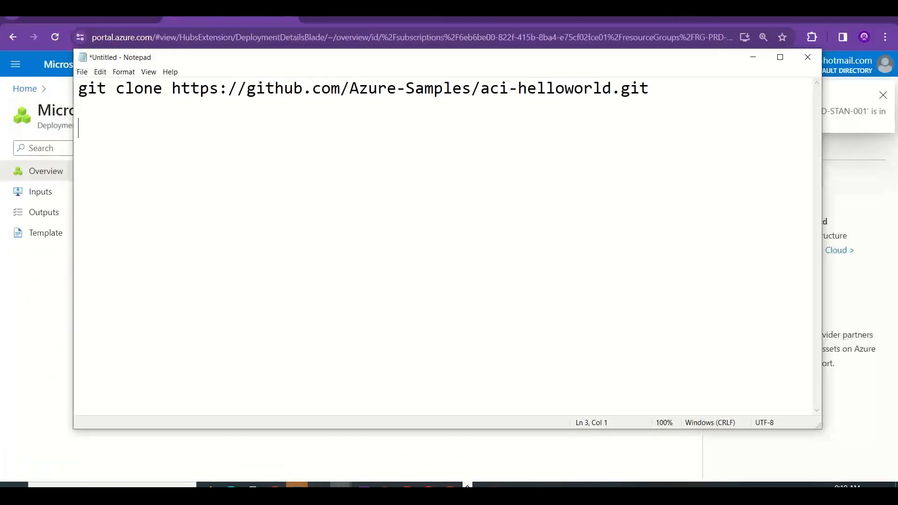
{"action": "type", "text": "a"}
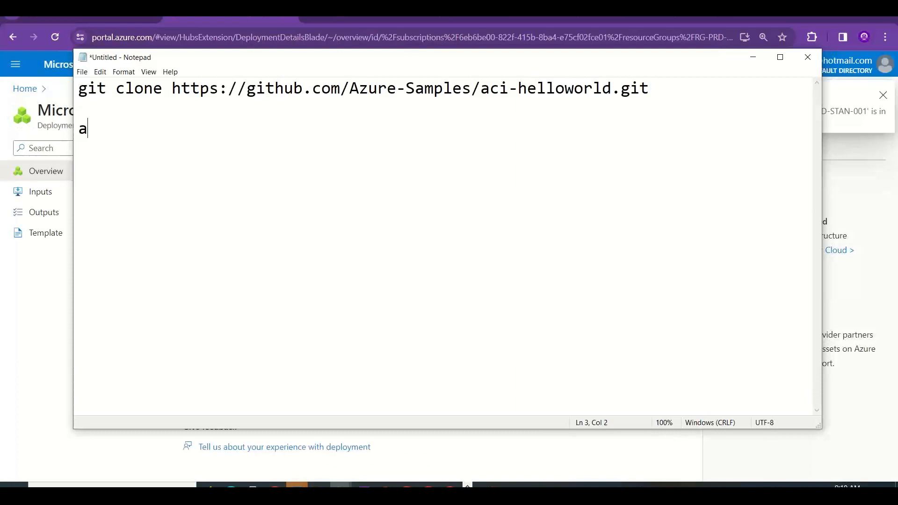
{"action": "type", "text": "z acr"}
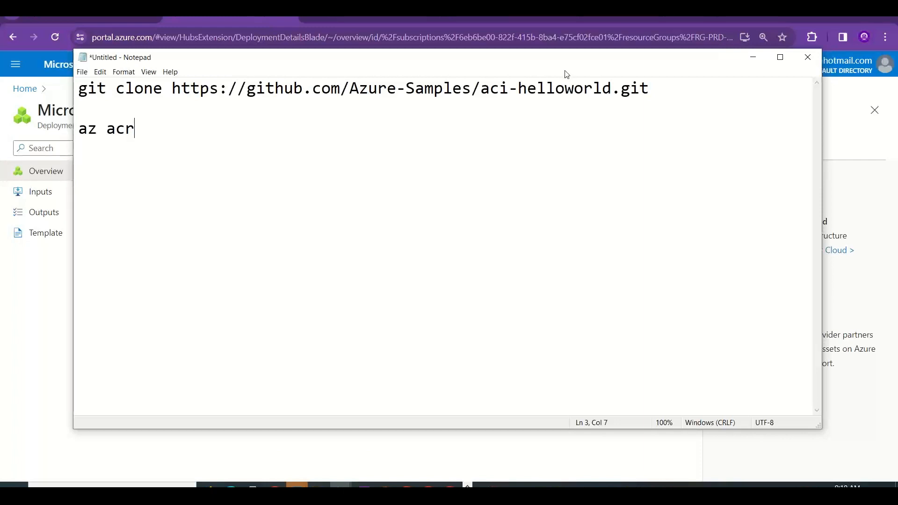
Extend the az acr command with "build --image".
{"action": "left_click_drag", "start_coordinate": [98, 134], "coordinate": [83, 132]}
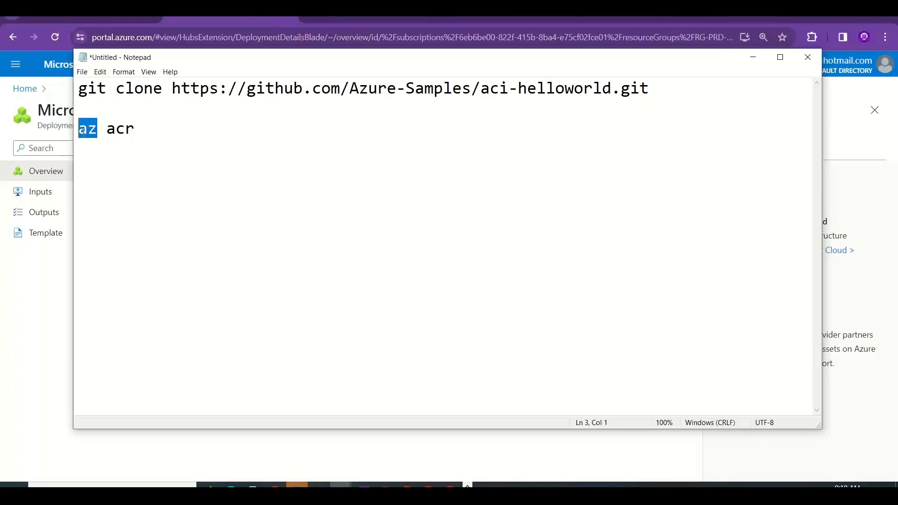
{"action": "left_click_drag", "start_coordinate": [137, 131], "coordinate": [111, 130]}
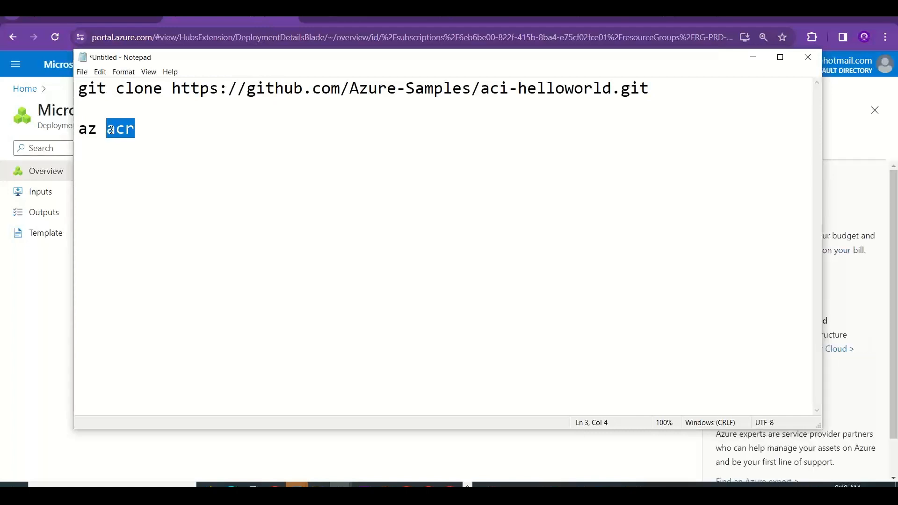
{"action": "left_click", "coordinate": [160, 126]}
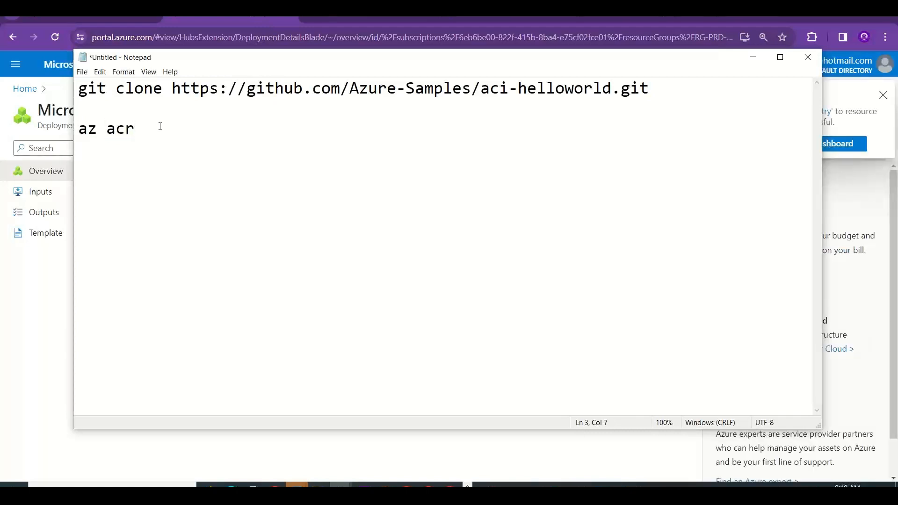
{"action": "type", "text": "build --im"}
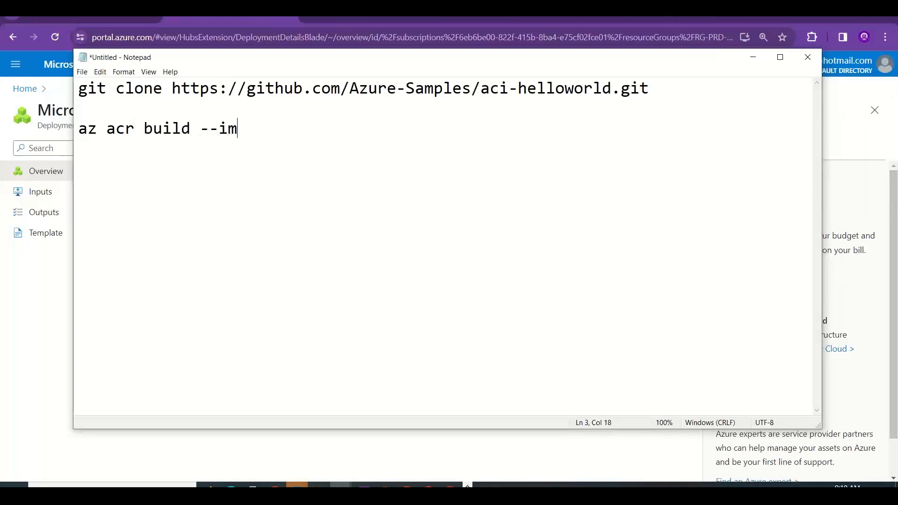
{"action": "type", "text": "age"}
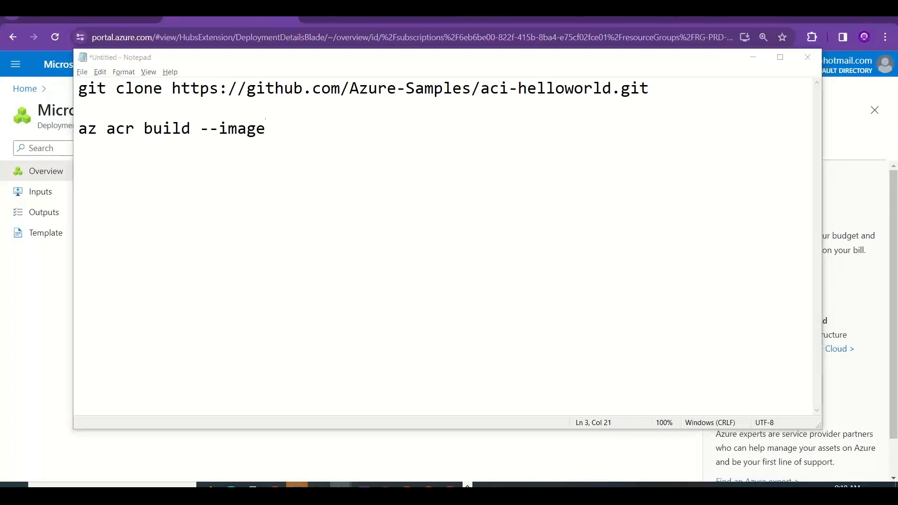
Switch to the Excel notes and copy the registry name stanacr01 from cell E8.
{"action": "key", "text": "alt+Tab"}
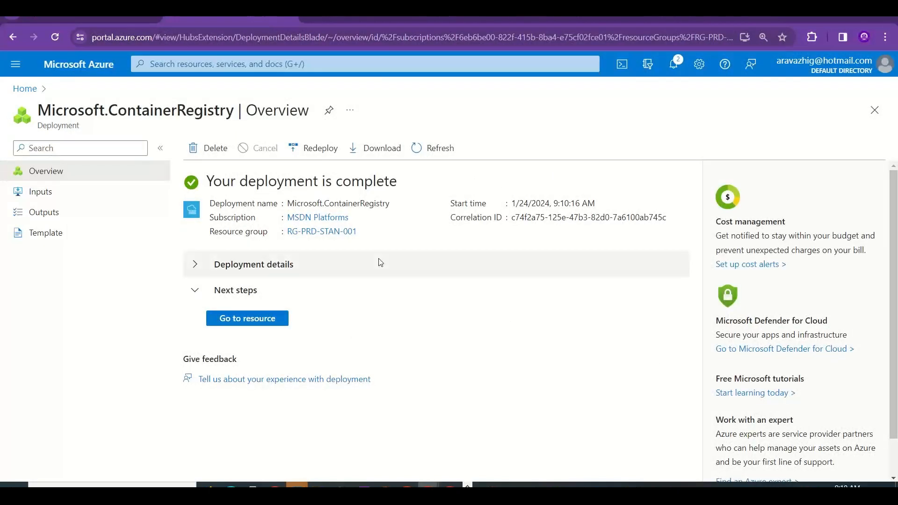
{"action": "key", "text": "alt+Tab"}
{"action": "key", "text": "alt+Tab"}
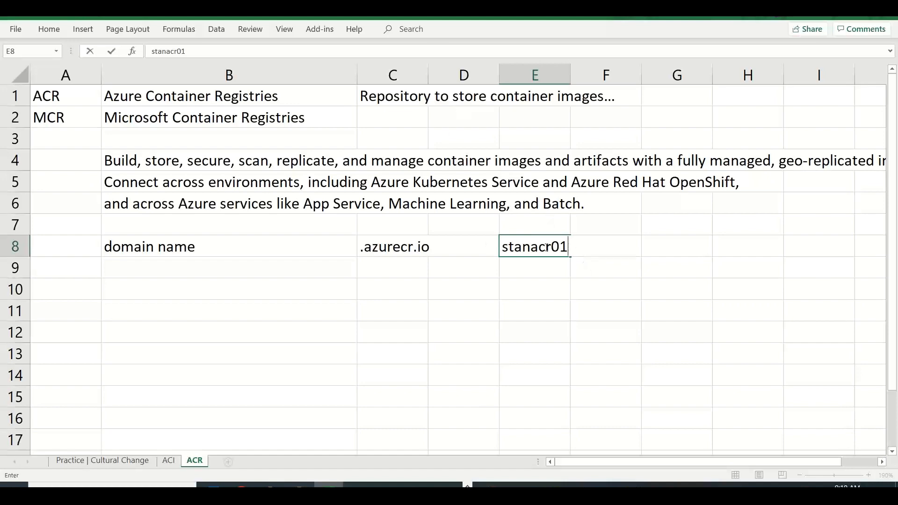
{"action": "double_click", "coordinate": [533, 248]}
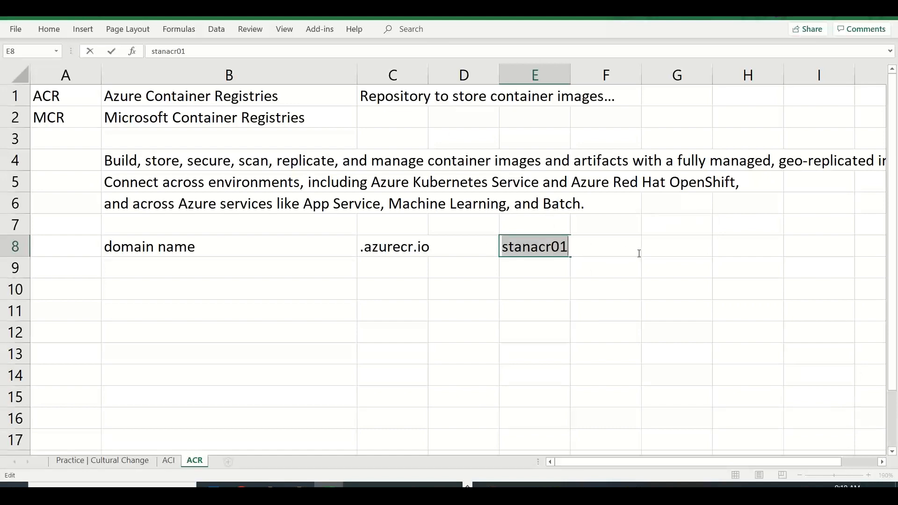
{"action": "key", "text": "ctrl+c"}
{"action": "key", "text": "alt+Tab"}
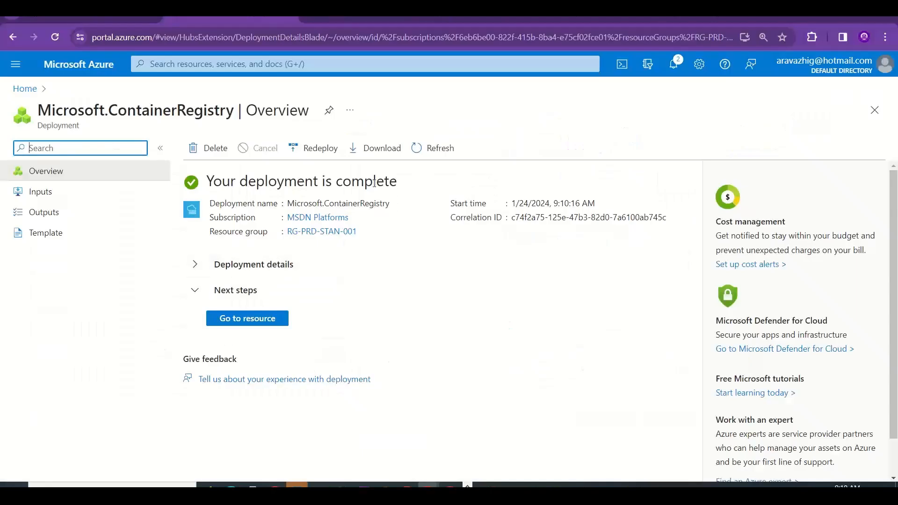
Switch to Notepad and append "--registry stanacr01" to the az acr build command, leaving room for the image name.
{"action": "key", "text": "alt+Tab"}
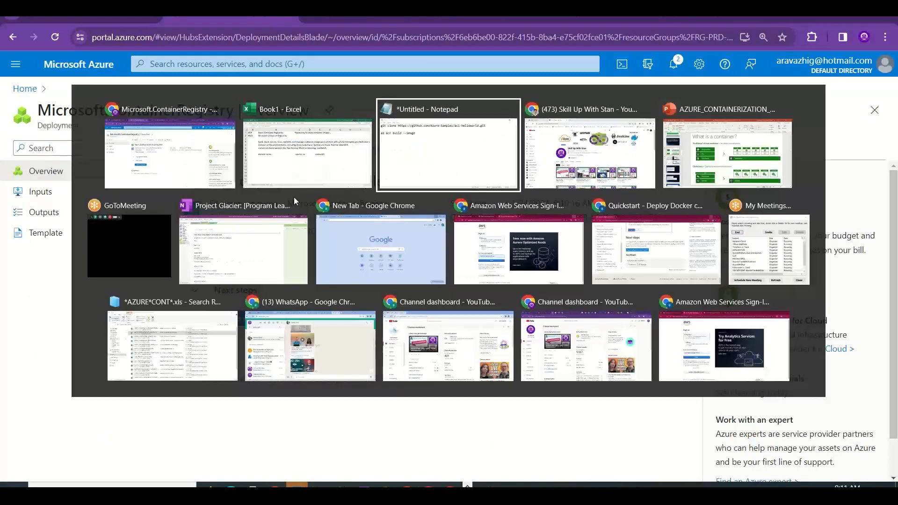
{"action": "type", "text": "--re"}
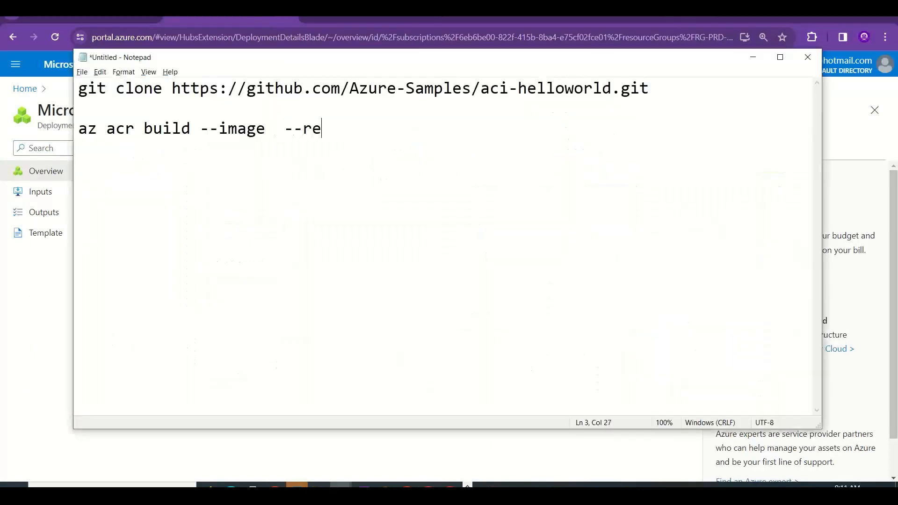
{"action": "type", "text": "gis"}
{"action": "key", "text": "BackSpace"}
{"action": "type", "text": "gistry"}
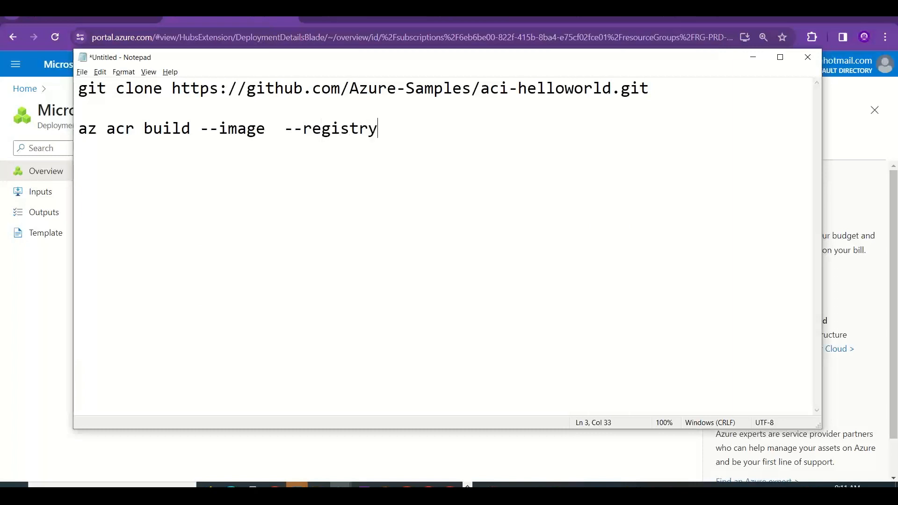
{"action": "type", "text": " stanacr01"}
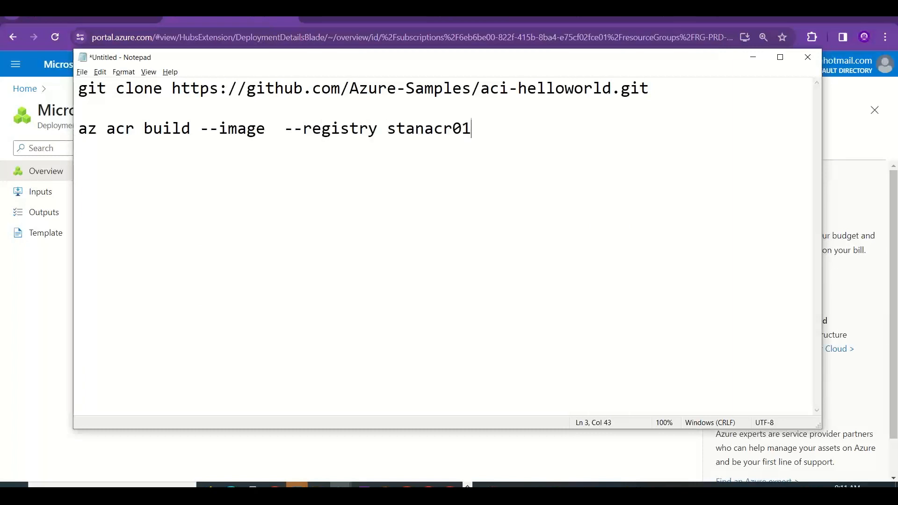
{"action": "key", "text": "alt+Tab"}
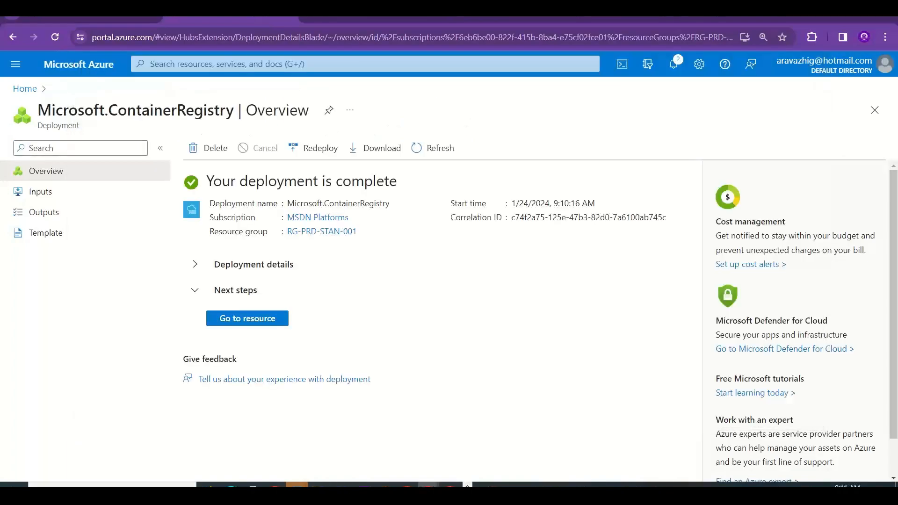
{"action": "key", "text": "alt+Tab"}
{"action": "key", "text": "Tab"}
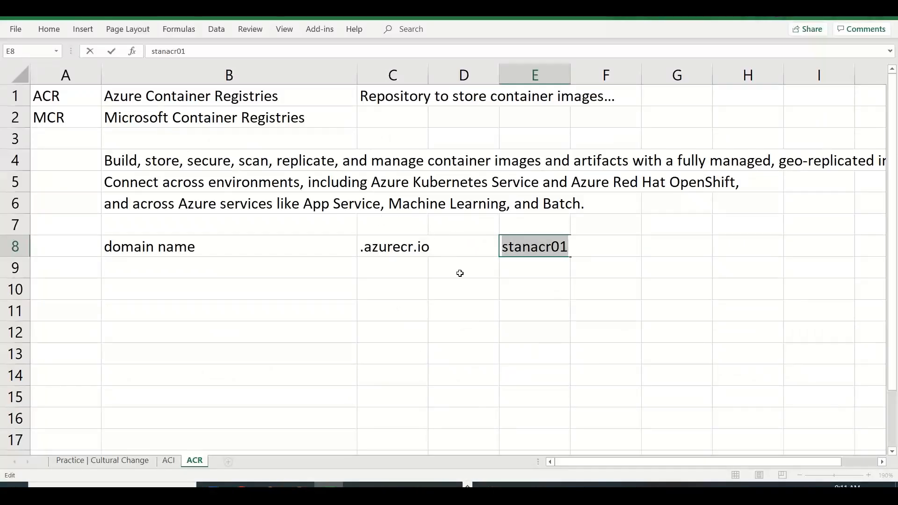
{"action": "key", "text": "alt+Tab"}
{"action": "key", "text": "alt+Tab"}
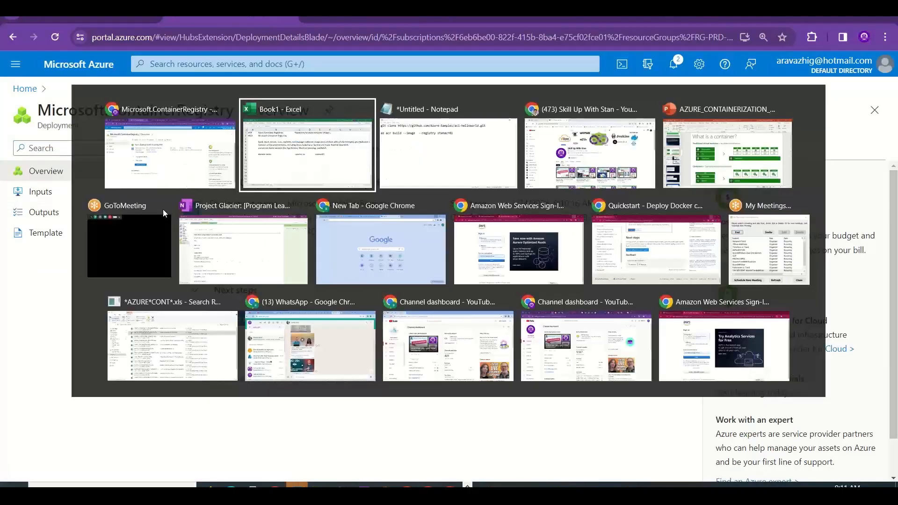
{"action": "key", "text": "alt+Tab"}
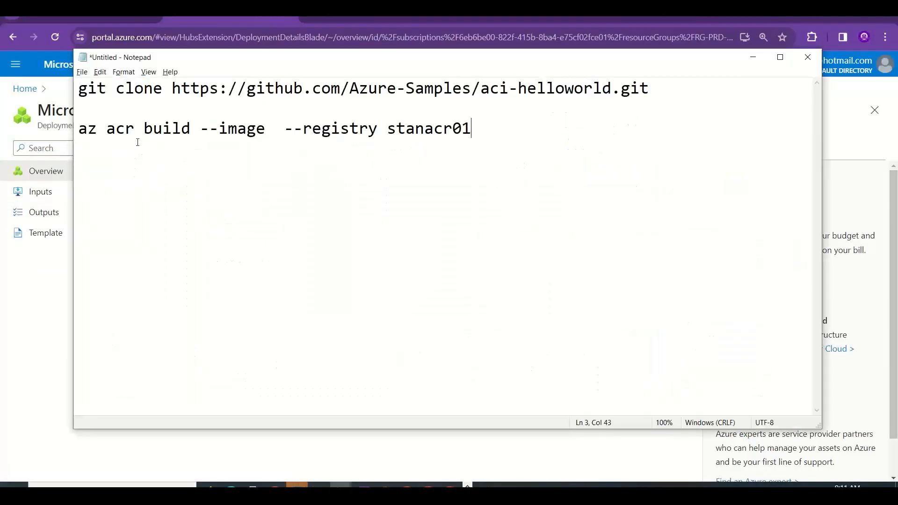
Insert the repository name stanacrdemo1 after --image in the az acr build command.
{"action": "left_click_drag", "start_coordinate": [137, 143], "coordinate": [79, 131]}
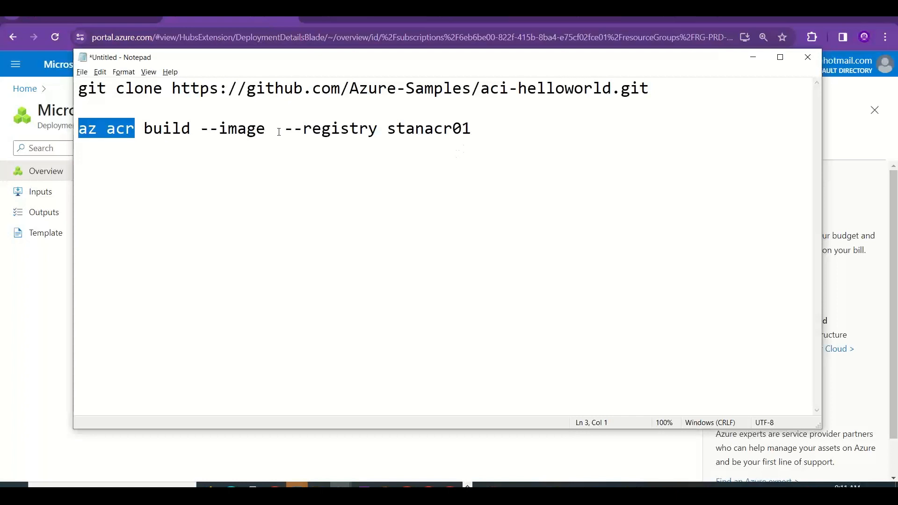
{"action": "left_click", "coordinate": [277, 132]}
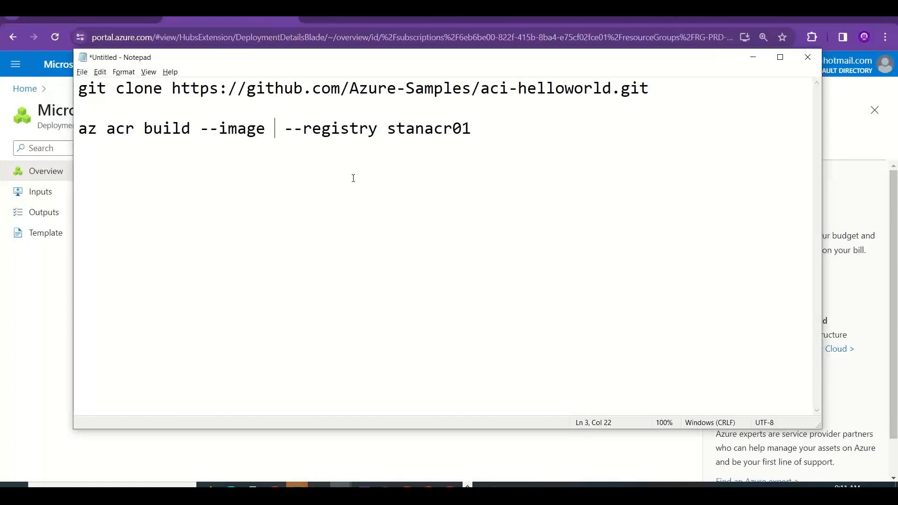
{"action": "type", "text": "standemo"}
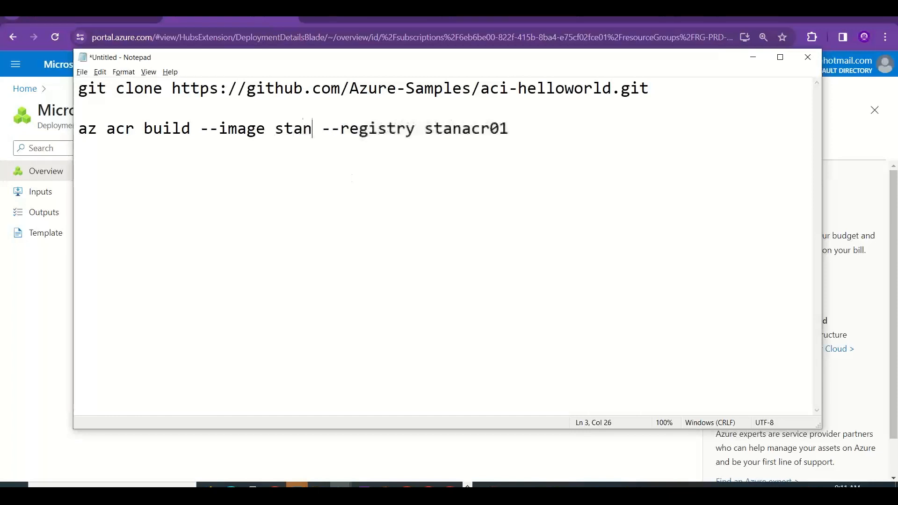
{"action": "key", "text": "BackSpace"}
{"action": "key", "text": "BackSpace"}
{"action": "key", "text": "BackSpace"}
{"action": "key", "text": "BackSpace"}
{"action": "type", "text": "acr"}
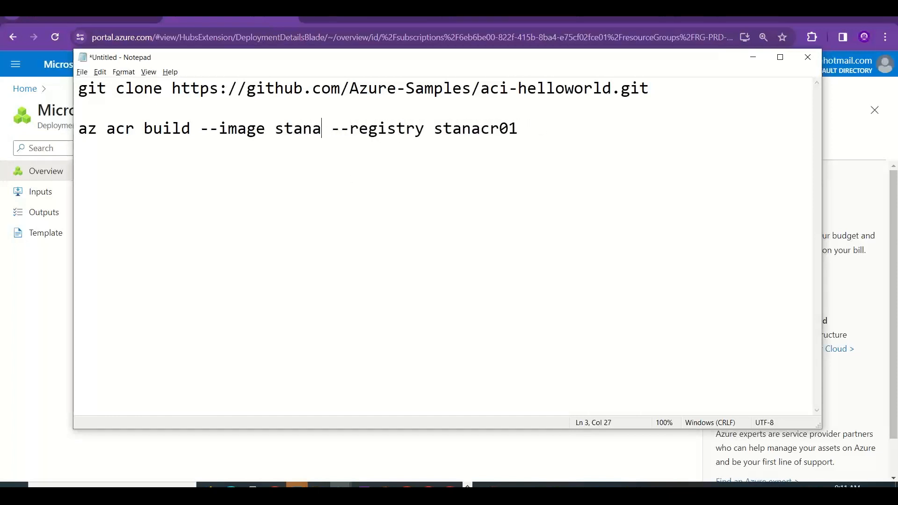
{"action": "type", "text": "demo0"}
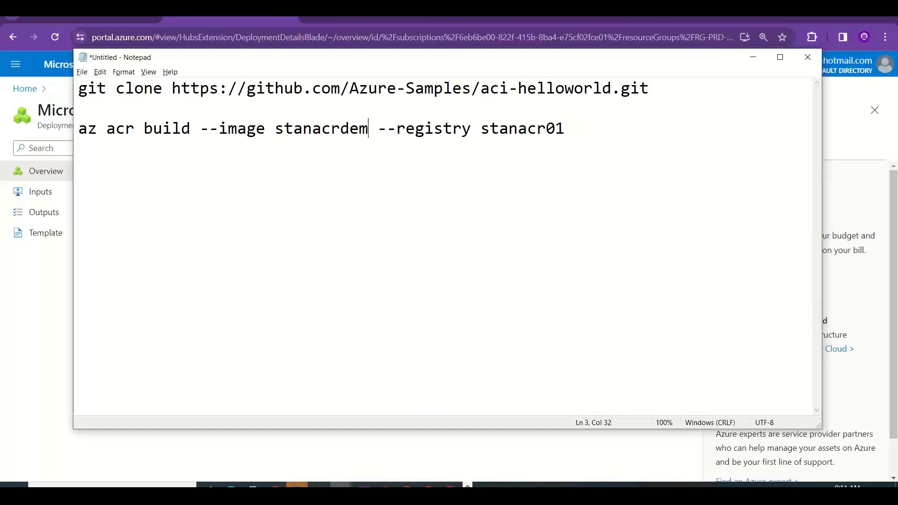
{"action": "key", "text": "BackSpace"}
{"action": "type", "text": "1"}
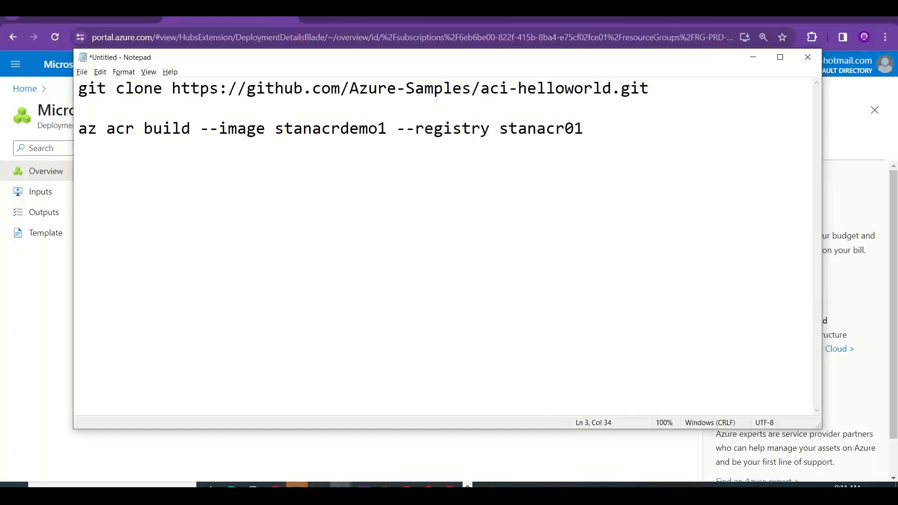
Extend the image name with "/azurewithstan:v2" directly after stanacrdemo1.
{"action": "type", "text": "/"}
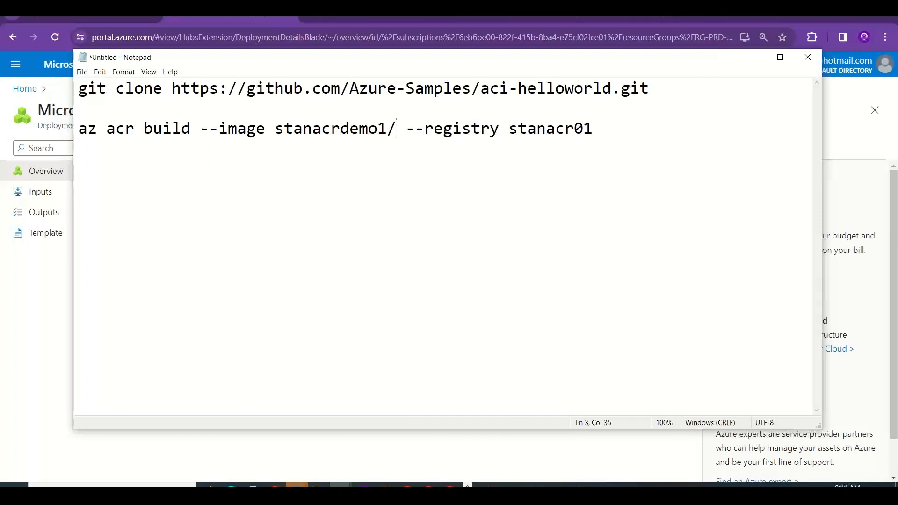
{"action": "type", "text": "azurewith"}
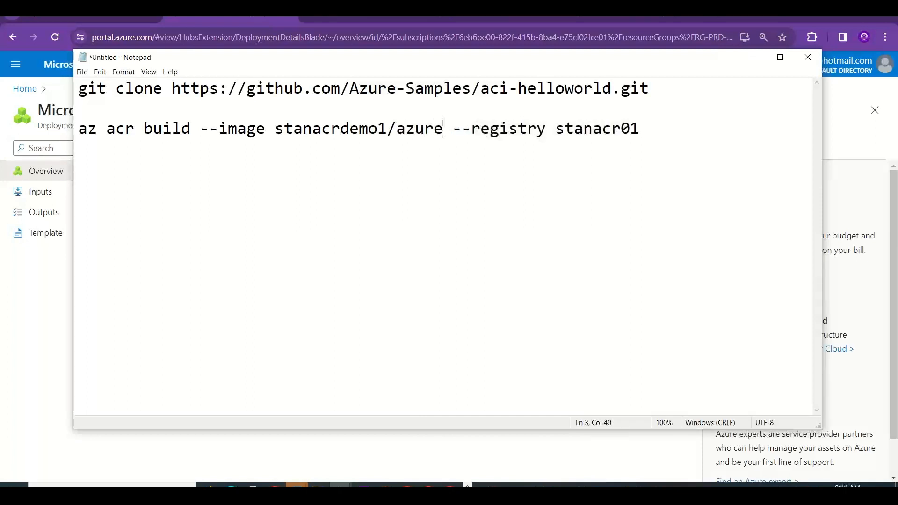
{"action": "type", "text": "stan"}
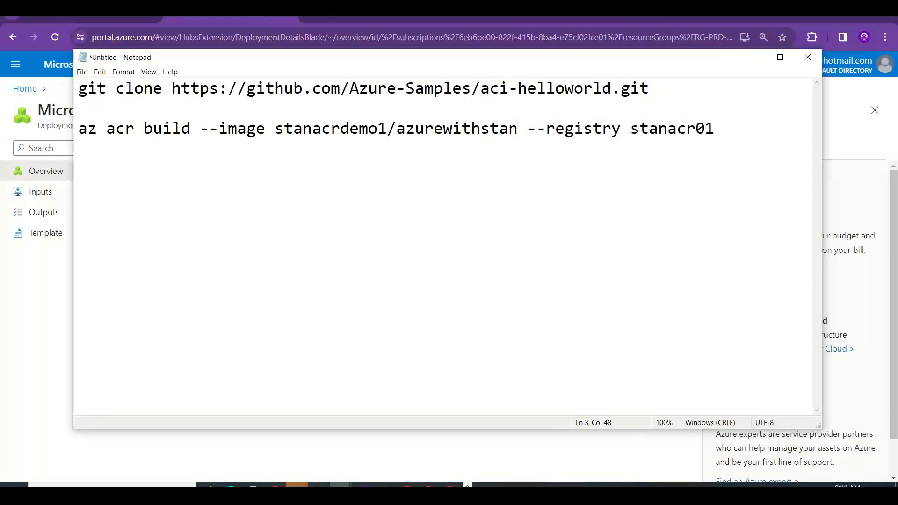
{"action": "type", "text": ":v2"}
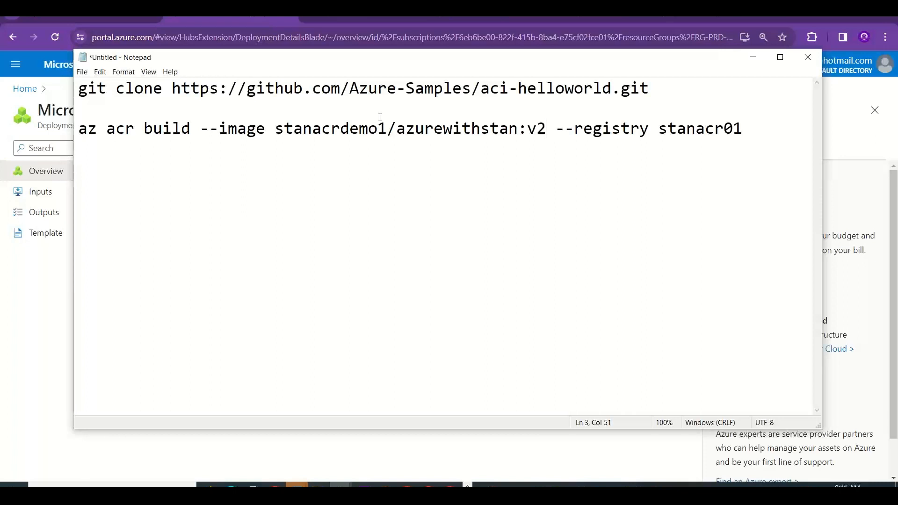
Start another option with "--" after stanacr01 at the end of the az acr build command.
{"action": "left_click_drag", "start_coordinate": [388, 127], "coordinate": [284, 126]}
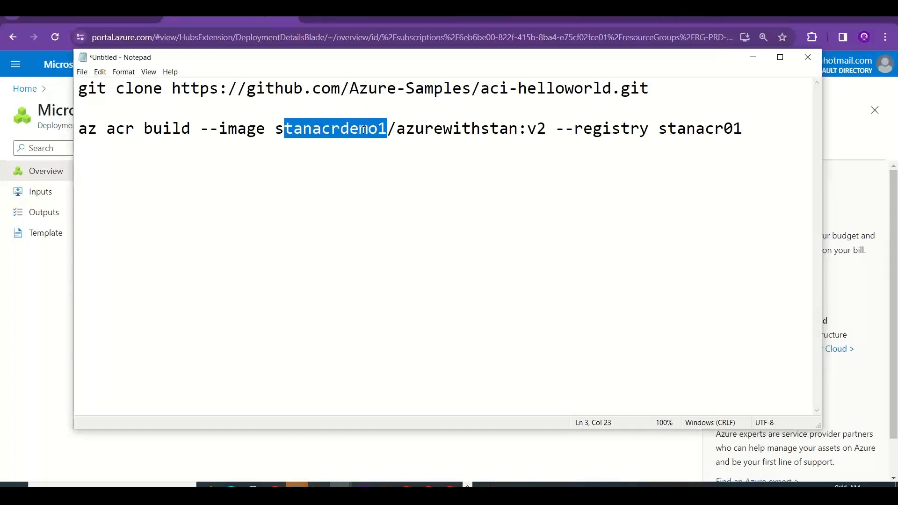
{"action": "left_click_drag", "start_coordinate": [397, 129], "coordinate": [518, 127]}
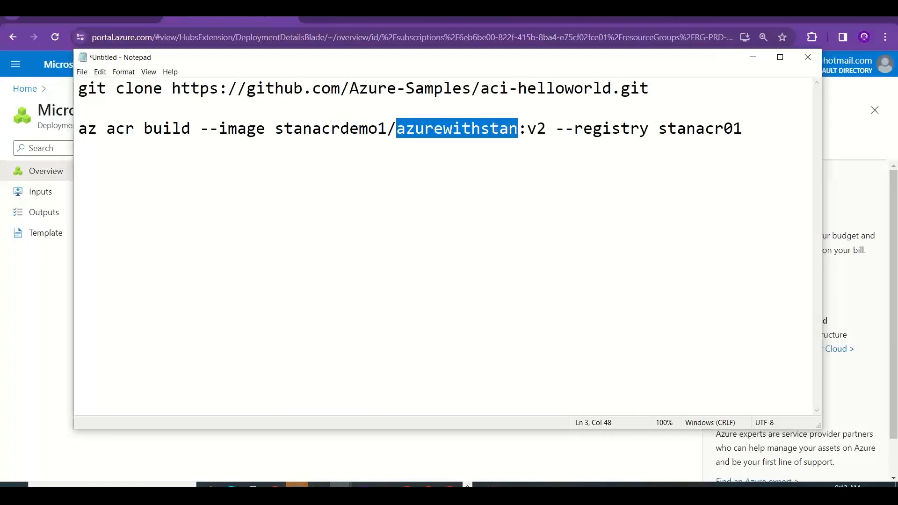
{"action": "left_click", "coordinate": [765, 122]}
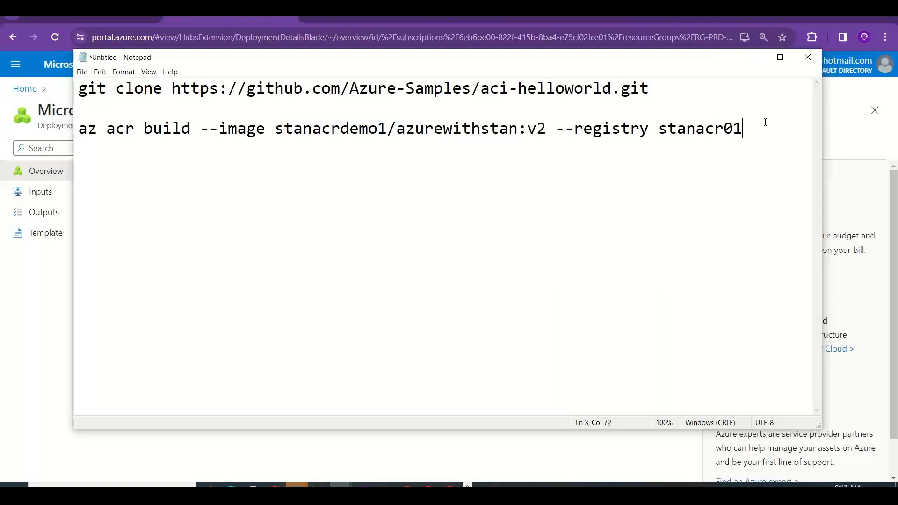
{"action": "left_click_drag", "start_coordinate": [518, 129], "coordinate": [398, 130]}
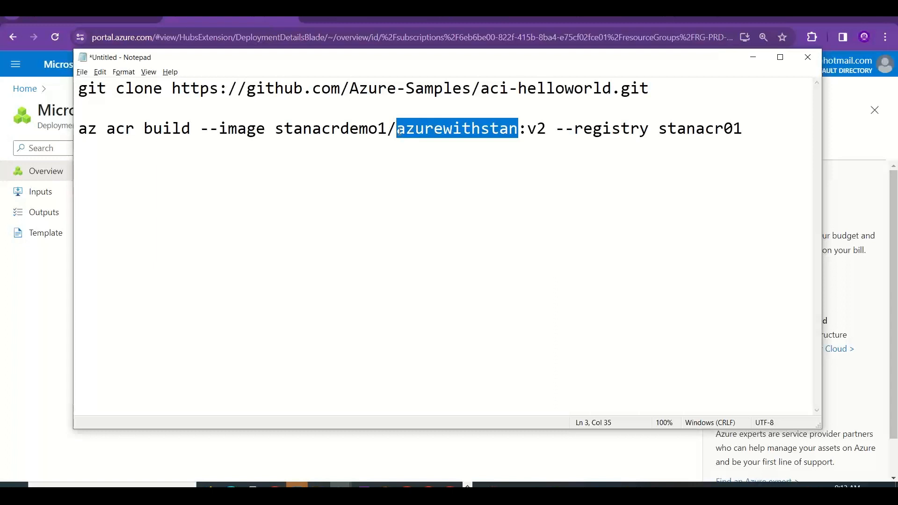
{"action": "left_click", "coordinate": [759, 138]}
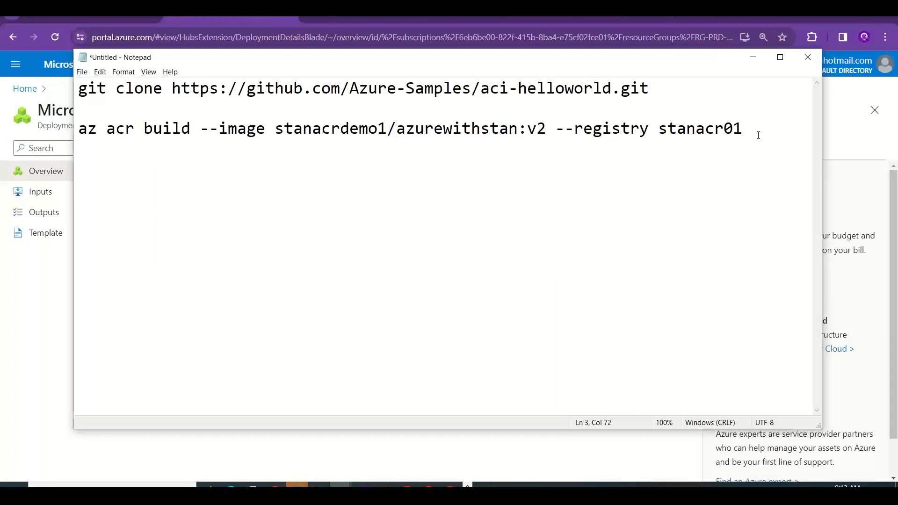
{"action": "type", "text": "--"}
Switch to the browser and examine the Dockerfile of the aci-helloworld GitHub repository, including its base image and copy destination.
{"action": "key", "text": "alt+Tab"}
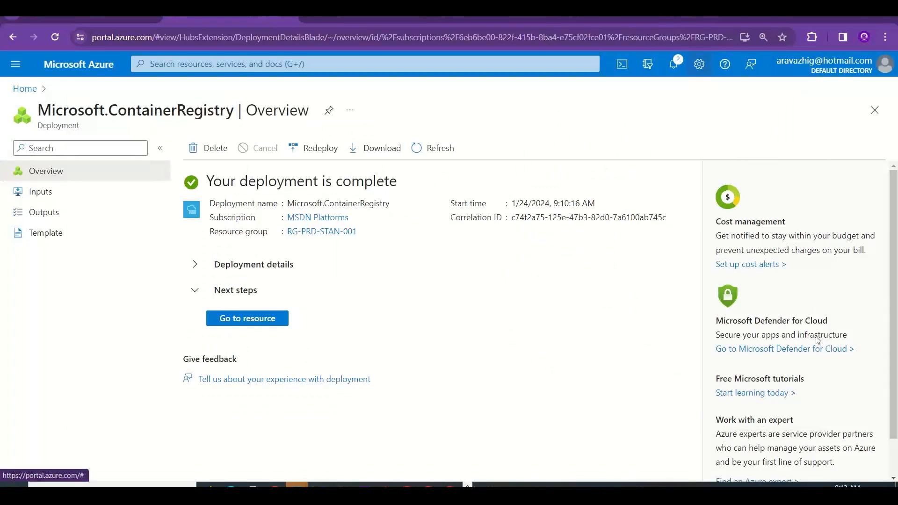
{"action": "left_click", "coordinate": [381, 19]}
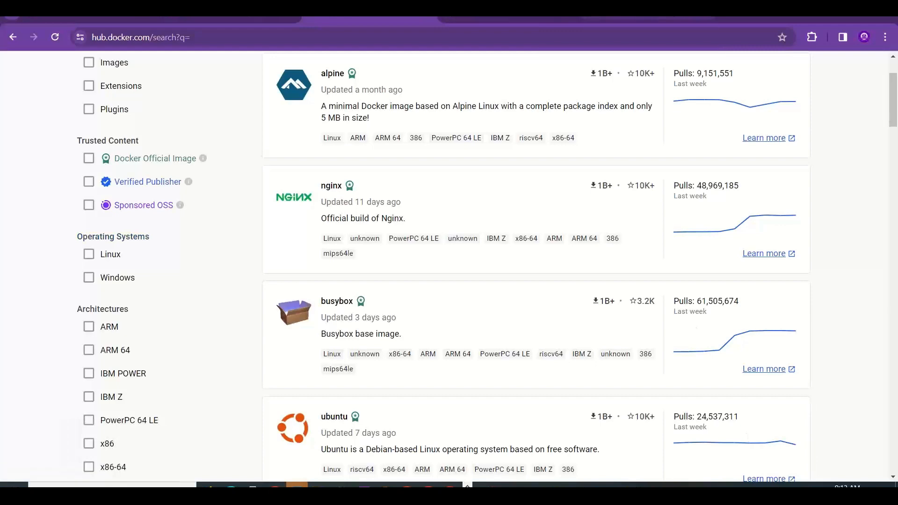
{"action": "left_click", "coordinate": [647, 19]}
{"action": "left_click", "coordinate": [134, 312]}
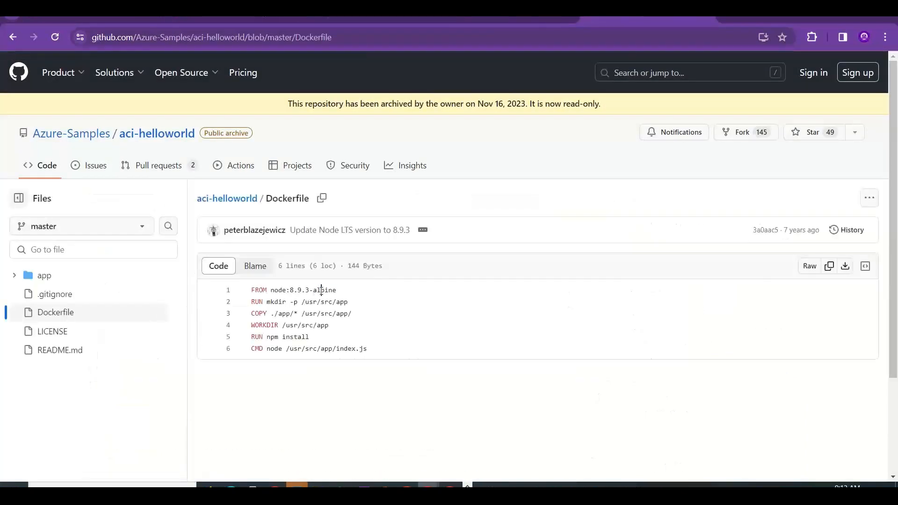
{"action": "double_click", "coordinate": [321, 290]}
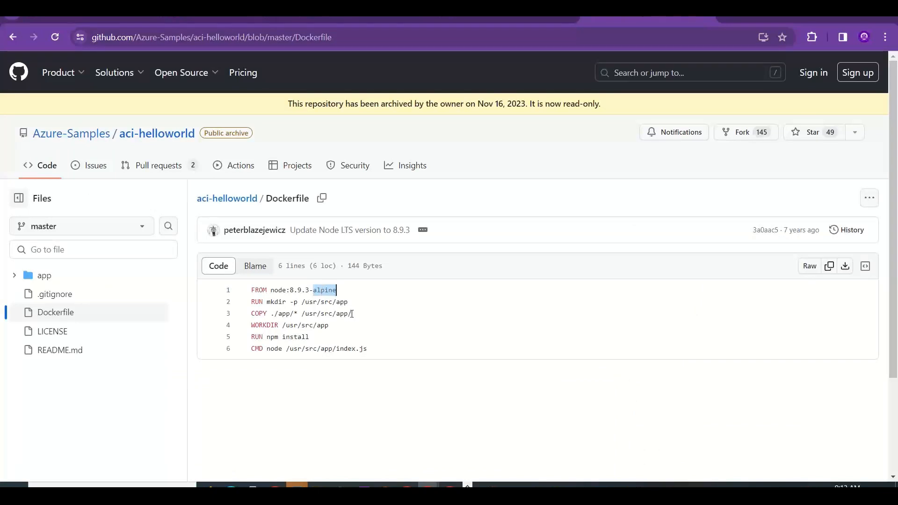
{"action": "left_click_drag", "start_coordinate": [352, 313], "coordinate": [309, 314]}
{"action": "left_click", "coordinate": [369, 351]}
{"action": "left_click", "coordinate": [231, 10]}
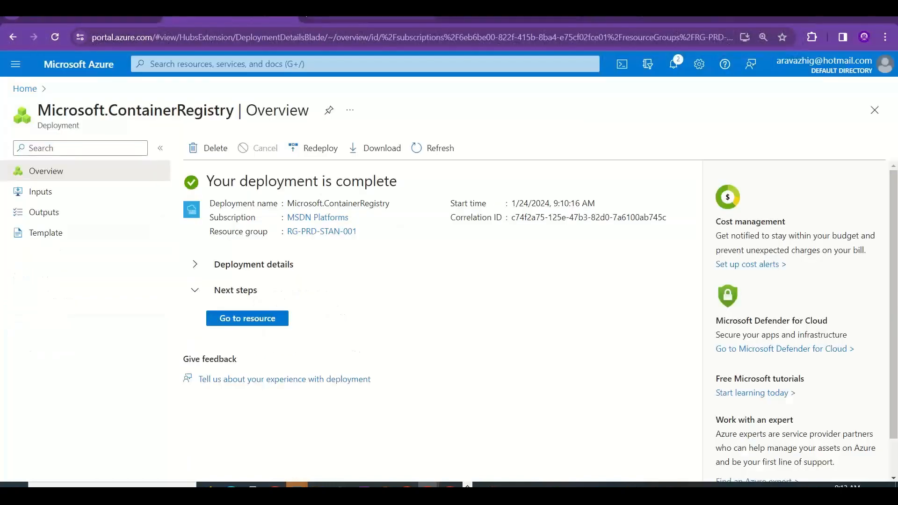
Switch to Notepad and complete the az acr build command's last option as "--file Dockerfile .".
{"action": "key", "text": "alt+Tab"}
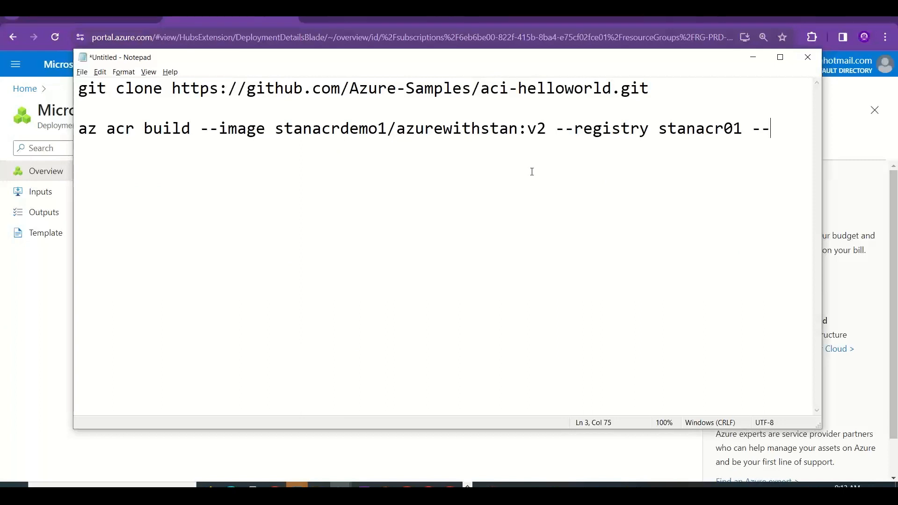
{"action": "type", "text": "file Do"}
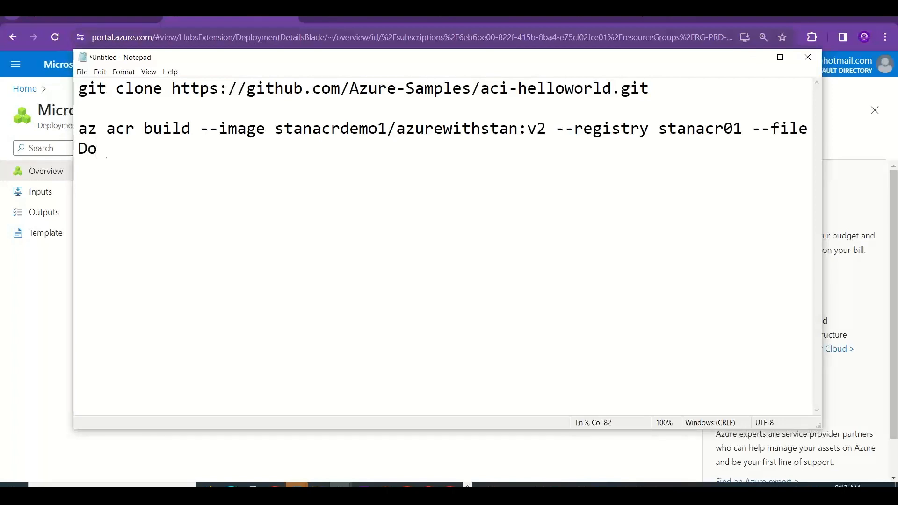
{"action": "type", "text": "ckerfile ."}
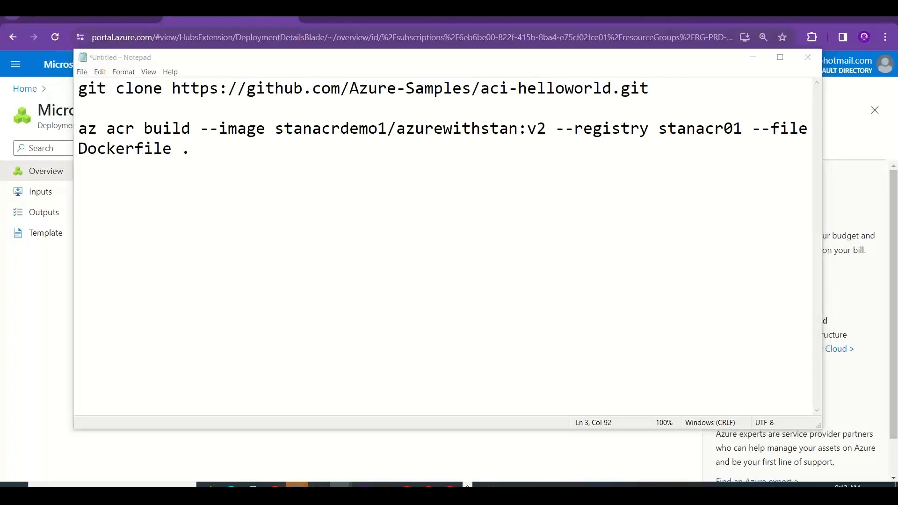
Switch to the browser's GitHub page and review the Dockerfile's name and all of its build instructions.
{"action": "key", "text": "alt+Tab"}
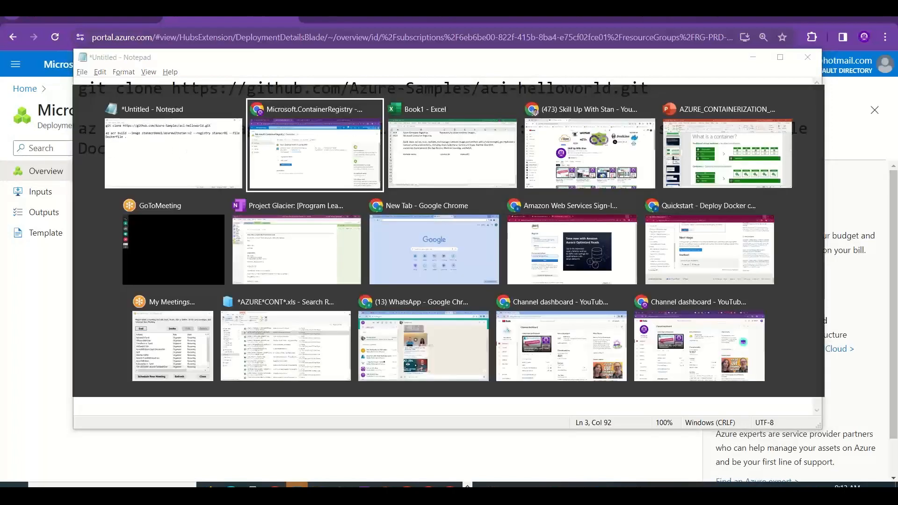
{"action": "key", "text": "alt+shift+Tab"}
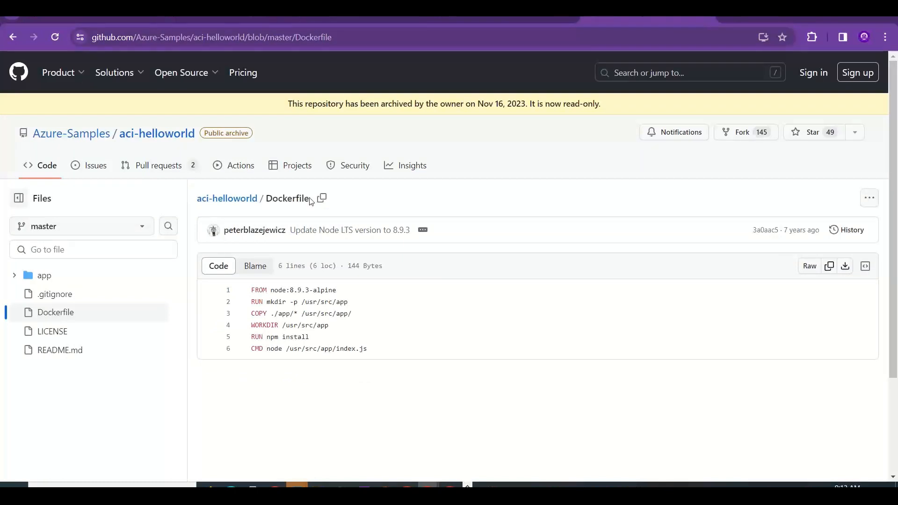
{"action": "left_click_drag", "start_coordinate": [311, 198], "coordinate": [295, 198]}
{"action": "left_click_drag", "start_coordinate": [369, 350], "coordinate": [250, 287]}
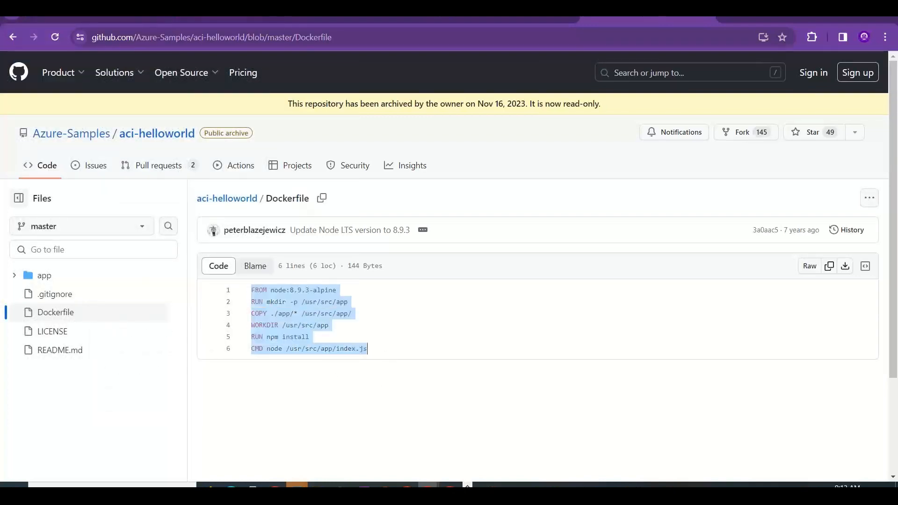
Switch to Notepad, check the image name, tag and registry, and copy the complete az acr build command.
{"action": "key", "text": "alt+Tab"}
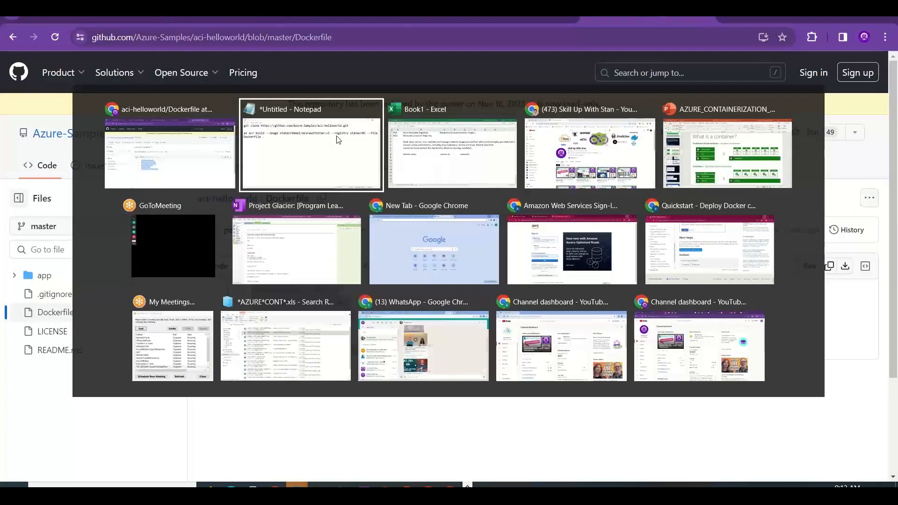
{"action": "key", "text": "alt+Tab"}
{"action": "left_click", "coordinate": [338, 140]}
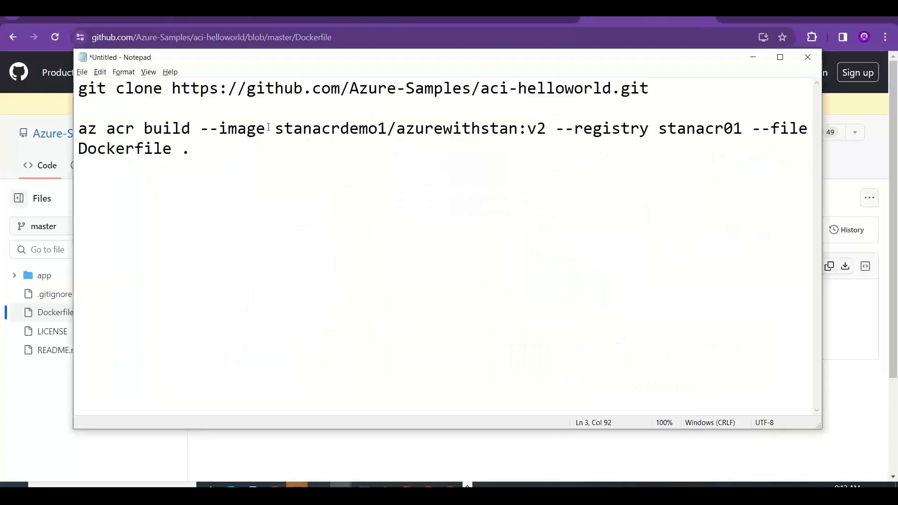
{"action": "left_click", "coordinate": [518, 129]}
{"action": "left_click_drag", "start_coordinate": [518, 128], "coordinate": [406, 129]}
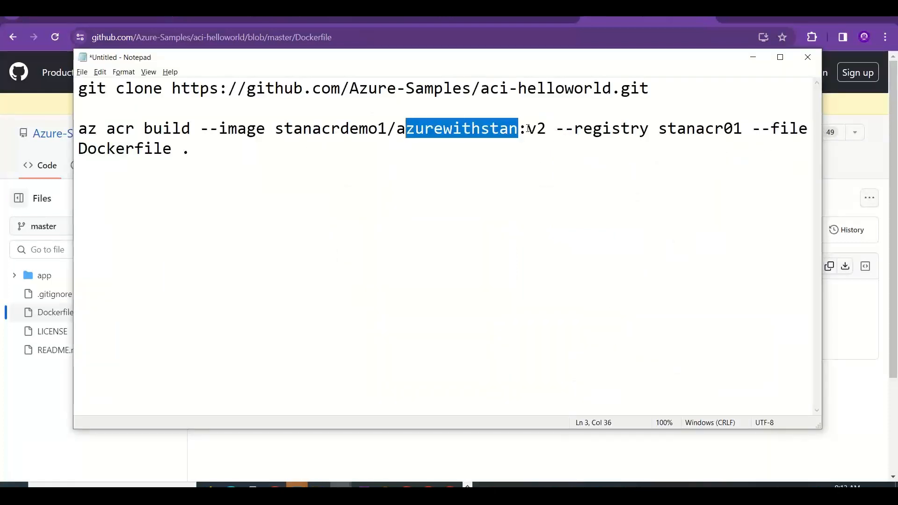
{"action": "left_click_drag", "start_coordinate": [547, 127], "coordinate": [518, 129]}
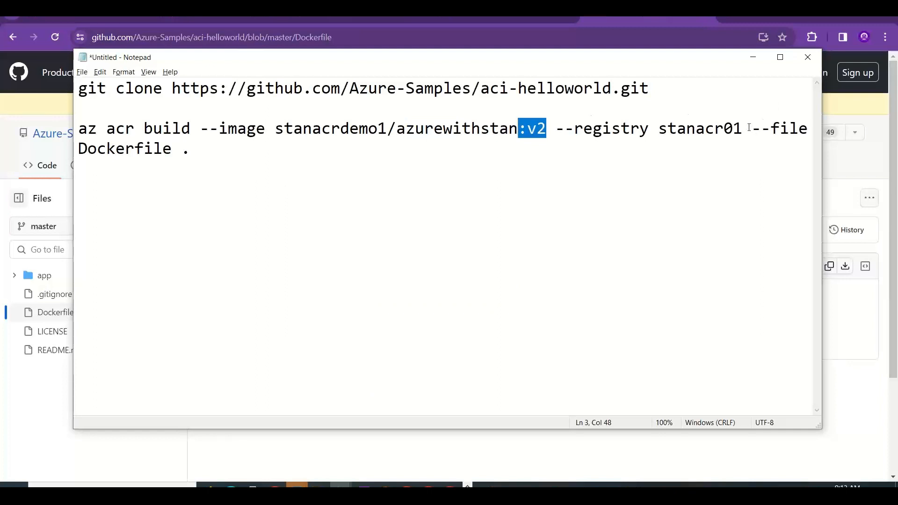
{"action": "left_click_drag", "start_coordinate": [743, 128], "coordinate": [655, 130]}
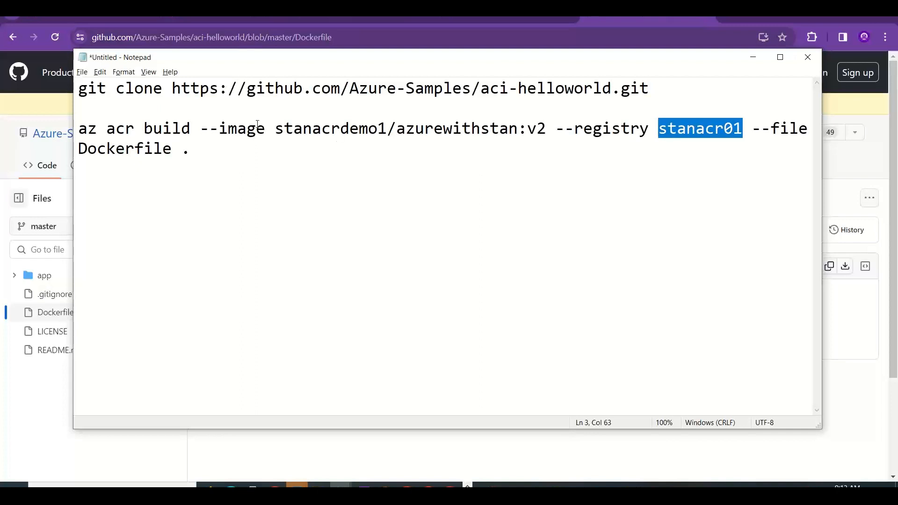
{"action": "left_click", "coordinate": [191, 151]}
{"action": "left_click_drag", "start_coordinate": [191, 151], "coordinate": [79, 129]}
{"action": "key", "text": "super+c"}
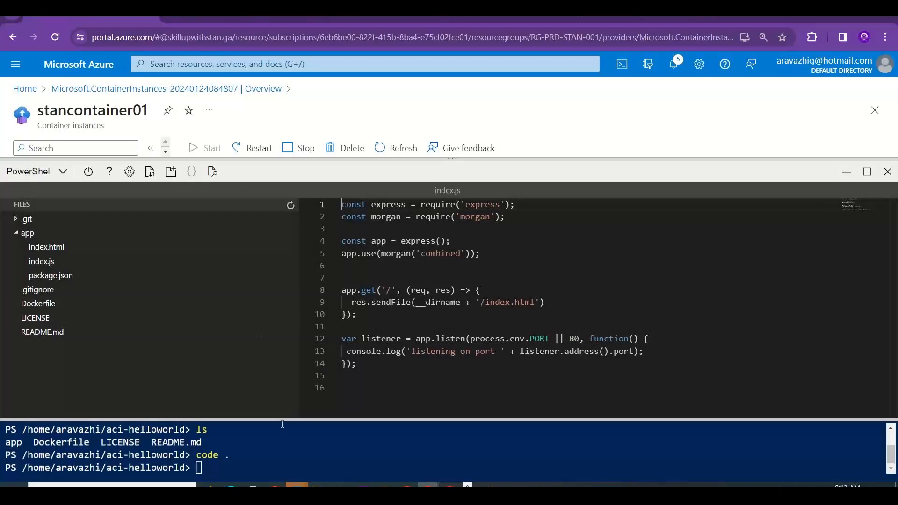
Enlarge the Azure Cloud Shell terminal area, paste the copied az acr build command into the aci-helloworld folder's prompt and run it.
{"action": "left_click_drag", "start_coordinate": [282, 420], "coordinate": [287, 251]}
{"action": "right_click", "coordinate": [269, 341]}
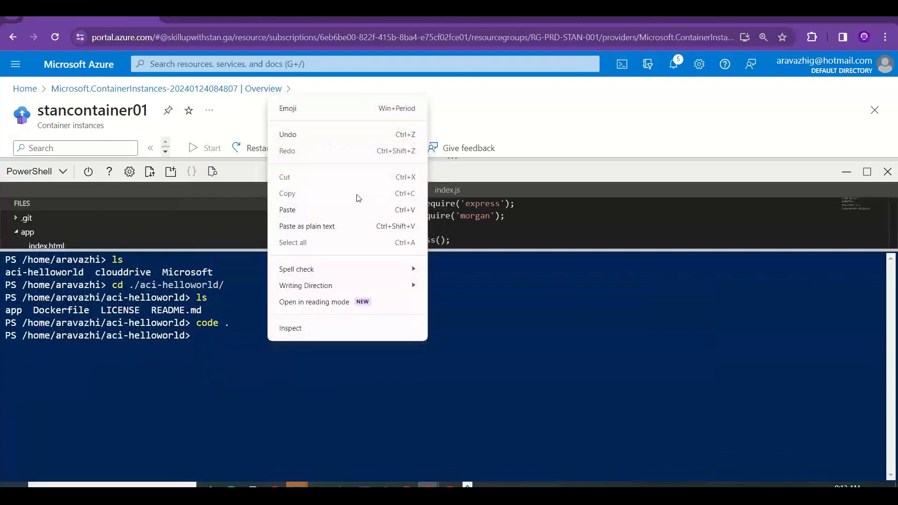
{"action": "left_click", "coordinate": [328, 207]}
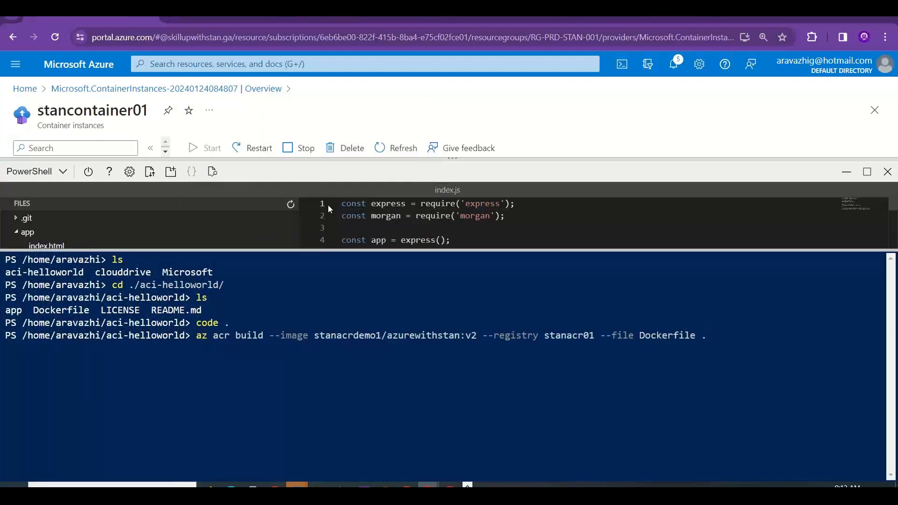
{"action": "key", "text": "Return"}
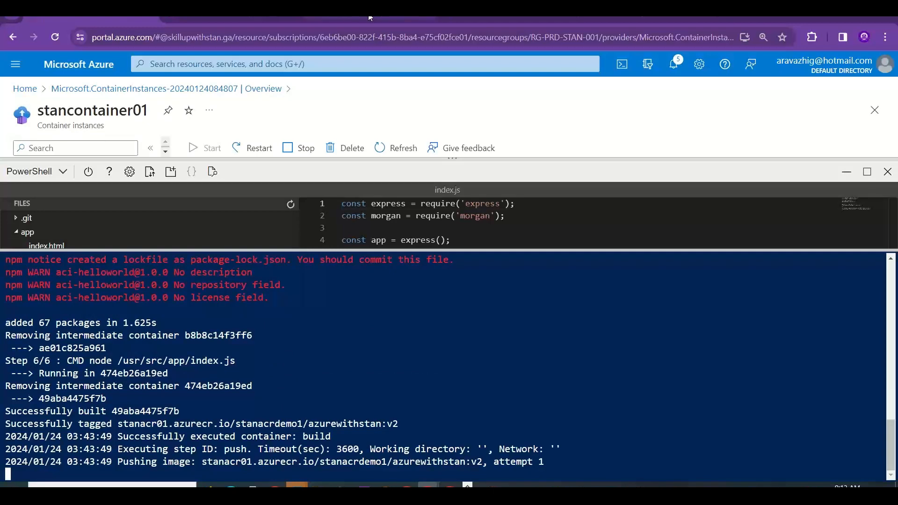
Look through the Docker Hub images and check the base image in the GitHub Dockerfile's FROM instruction.
{"action": "left_click", "coordinate": [358, 21]}
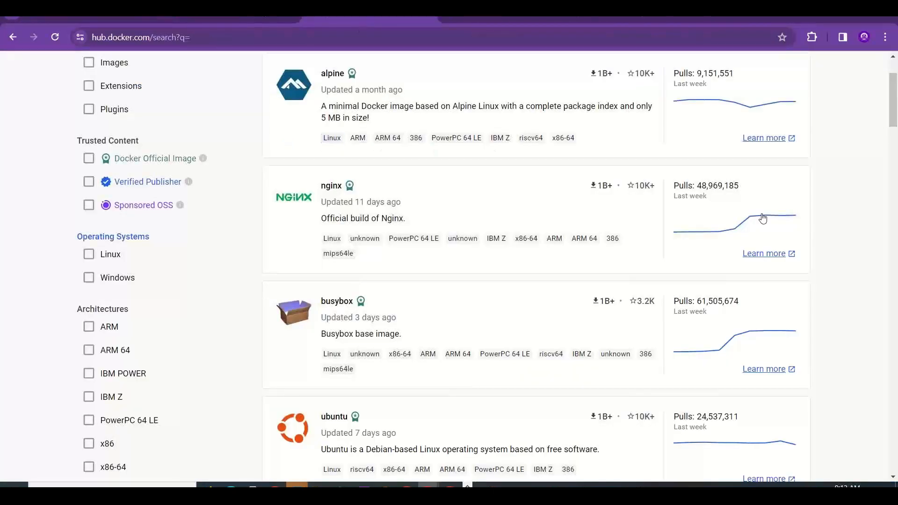
{"action": "scroll", "coordinate": [401, 161], "scroll_direction": "up", "scroll_amount": 3}
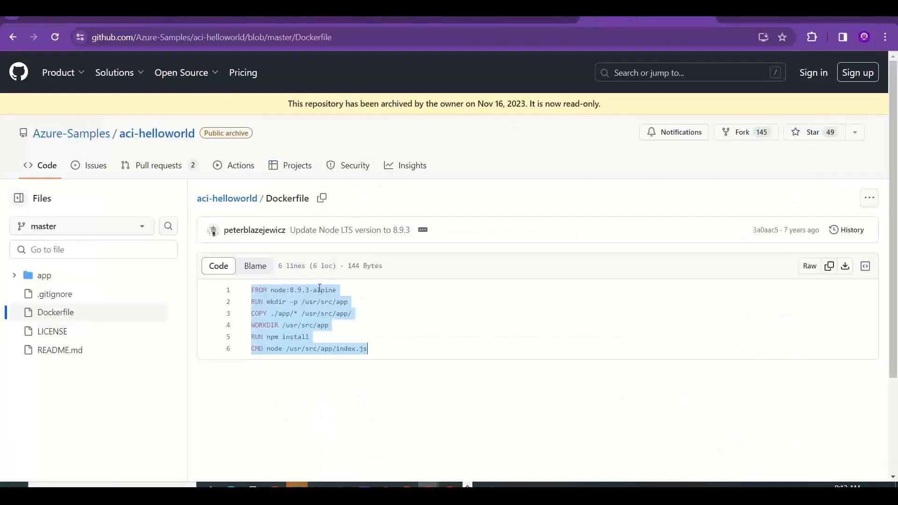
{"action": "left_click", "coordinate": [258, 290]}
{"action": "left_click_drag", "start_coordinate": [341, 291], "coordinate": [270, 290]}
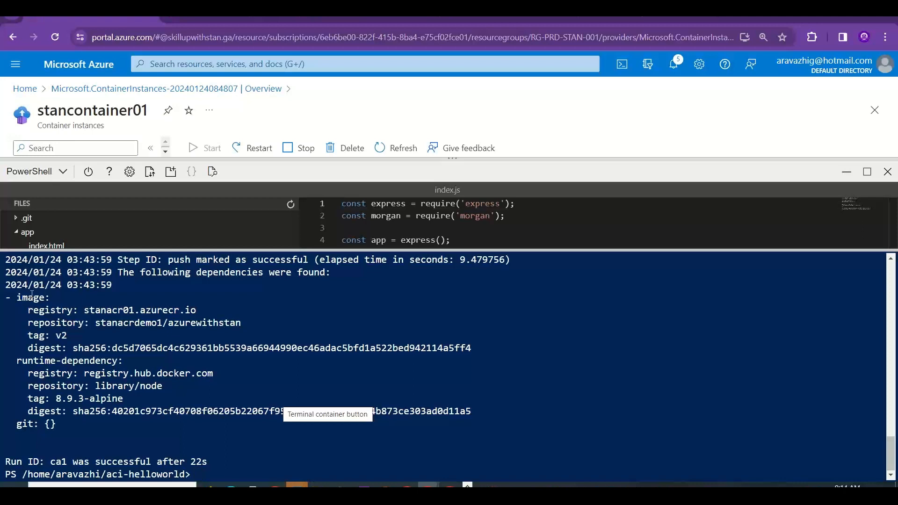
Check the registry name in the build output and open the repositories of container registry stanacr01.
{"action": "double_click", "coordinate": [102, 311]}
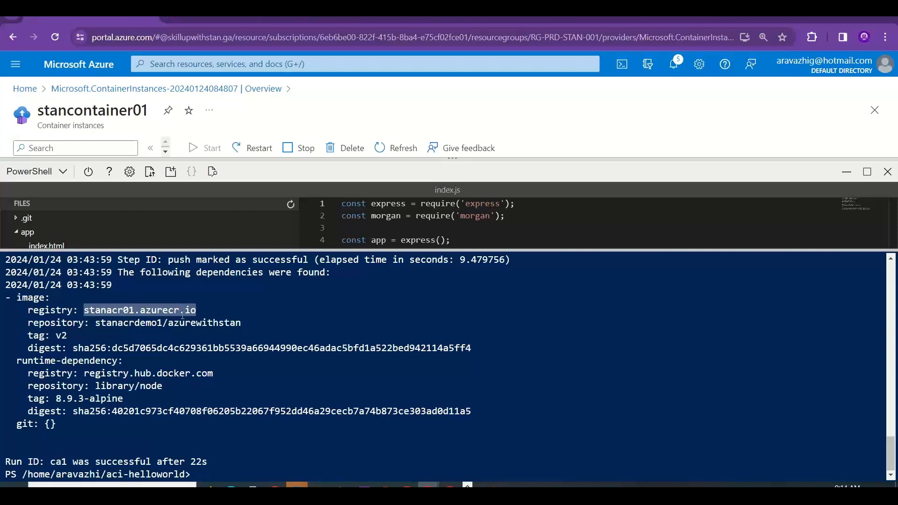
{"action": "left_click", "coordinate": [222, 18]}
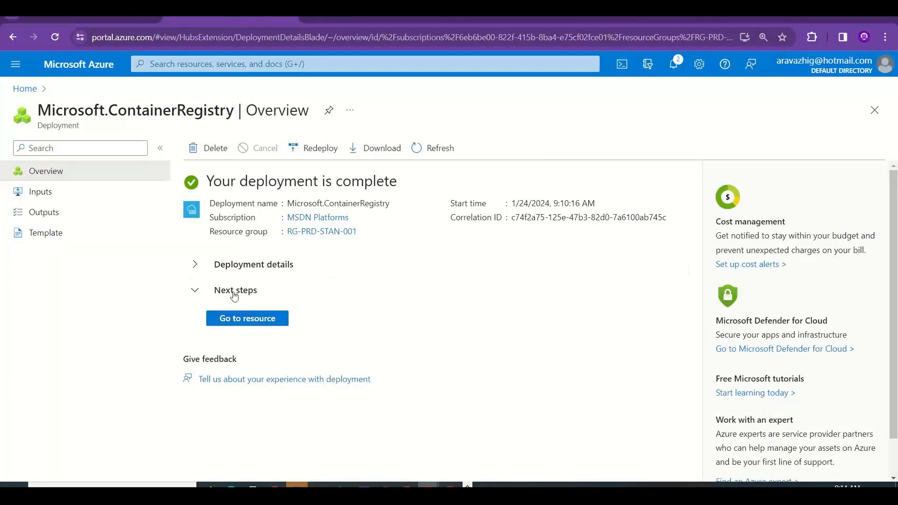
{"action": "left_click", "coordinate": [235, 316]}
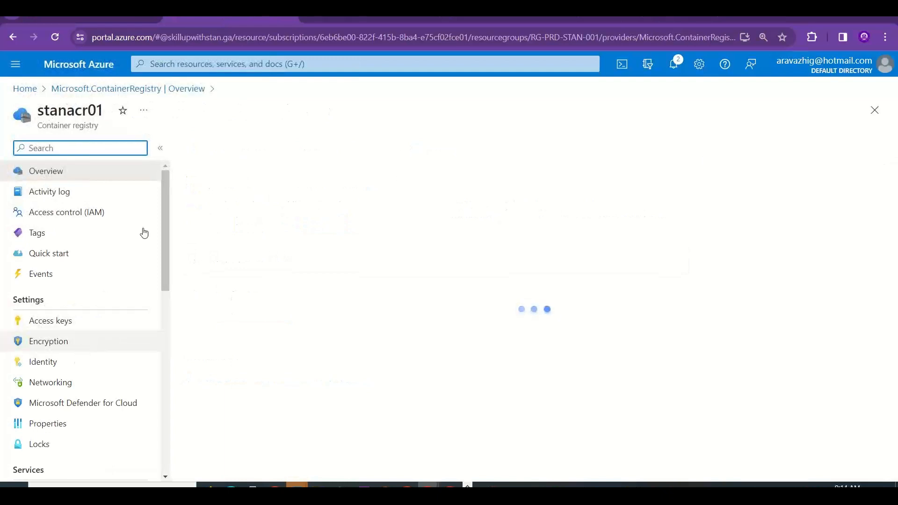
{"action": "left_click_drag", "start_coordinate": [166, 230], "coordinate": [166, 301]}
{"action": "left_click", "coordinate": [65, 326]}
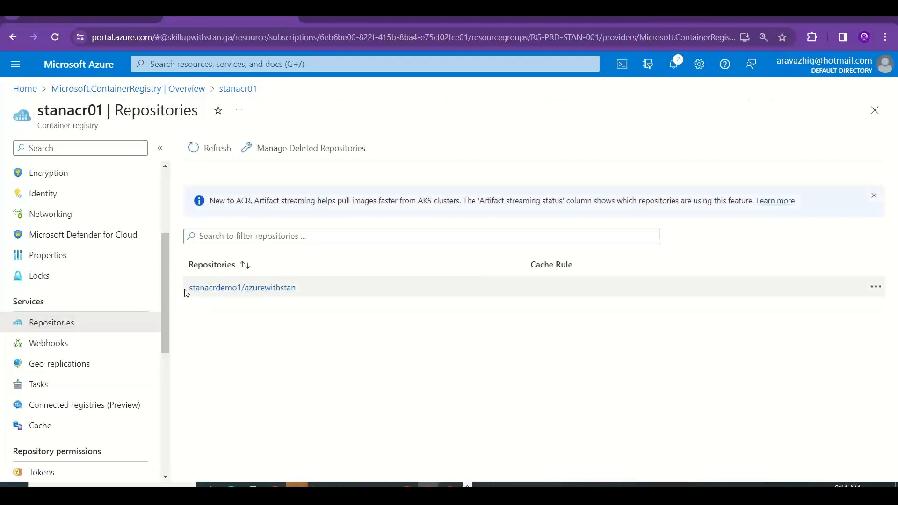
Open the stanacrdemo1/azurewithstan repository and show the details of its v2 tag.
{"action": "left_click_drag", "start_coordinate": [186, 291], "coordinate": [268, 291]}
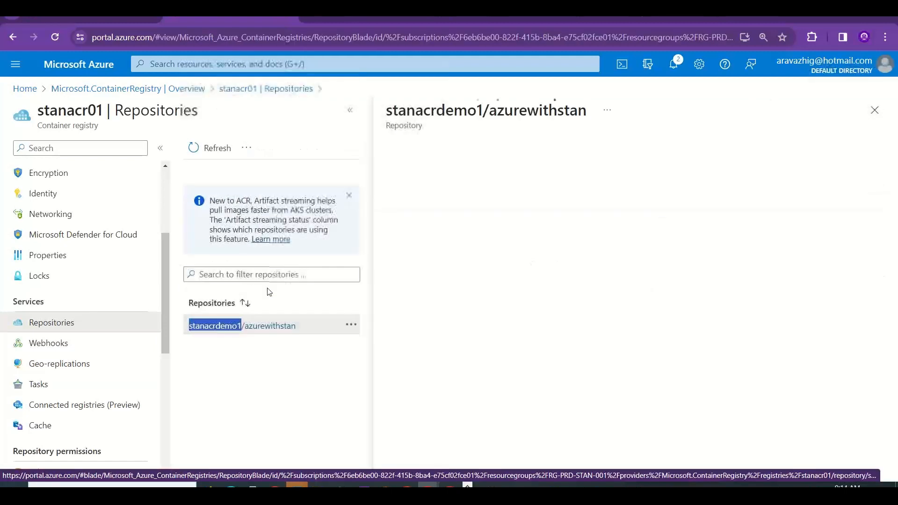
{"action": "left_click_drag", "start_coordinate": [411, 309], "coordinate": [403, 313]}
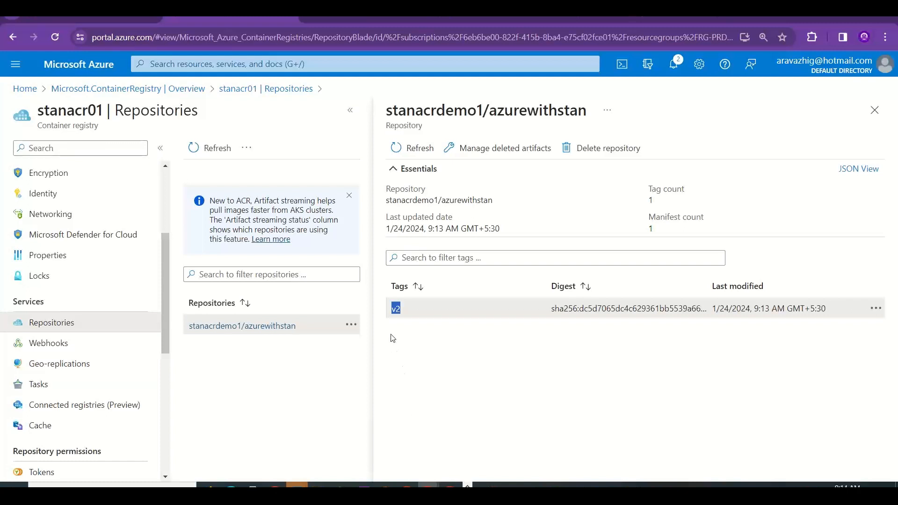
{"action": "left_click", "coordinate": [396, 308]}
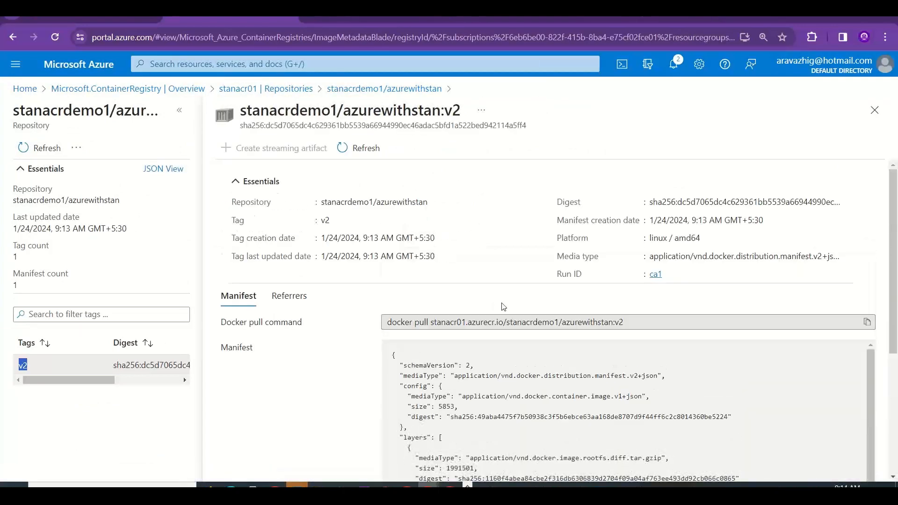
Copy the image reference stanacr01.azurecr.io/stanacrdemo1/azurewithstan:v2 from the Docker pull command, without "docker pull".
{"action": "left_click_drag", "start_coordinate": [643, 321], "coordinate": [385, 320]}
{"action": "key", "text": "ctrl+c"}
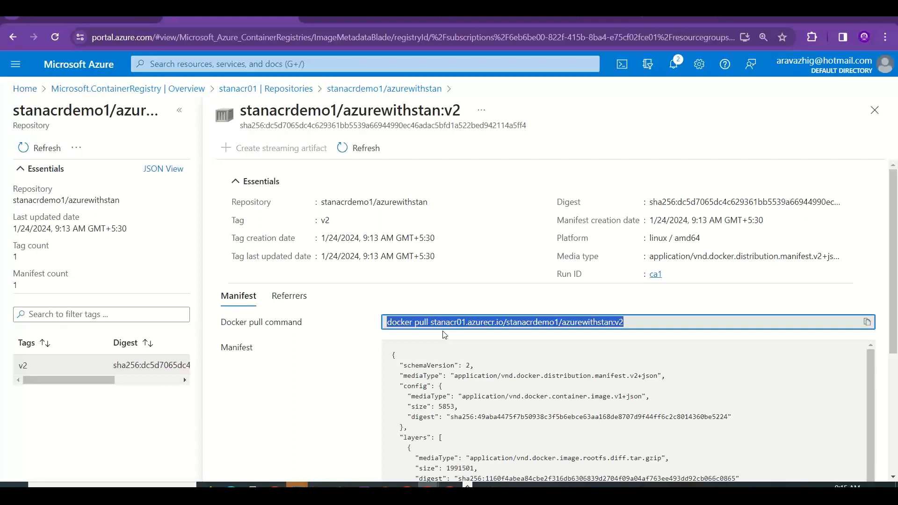
{"action": "left_click_drag", "start_coordinate": [638, 322], "coordinate": [439, 324]}
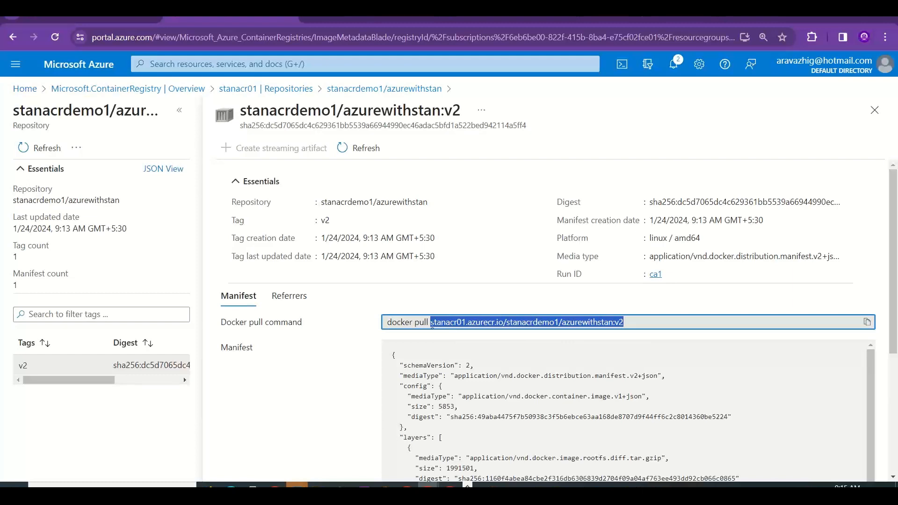
Switch to Notepad and add the line "Image - stanacr01.azurecr.io/stanacrdemo1/azurewithstan:v2" below the az acr build command.
{"action": "key", "text": "alt+Tab"}
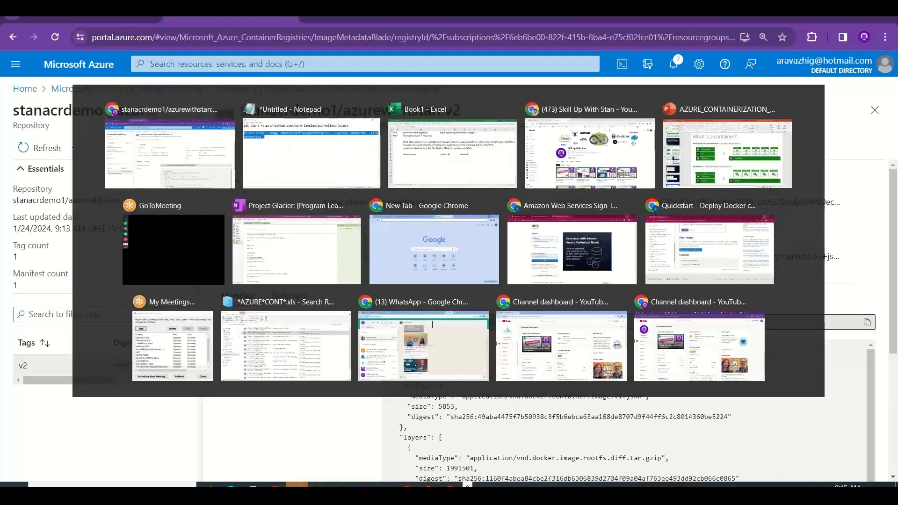
{"action": "left_click", "coordinate": [229, 154]}
{"action": "key", "text": "Return"}
{"action": "key", "text": "Return"}
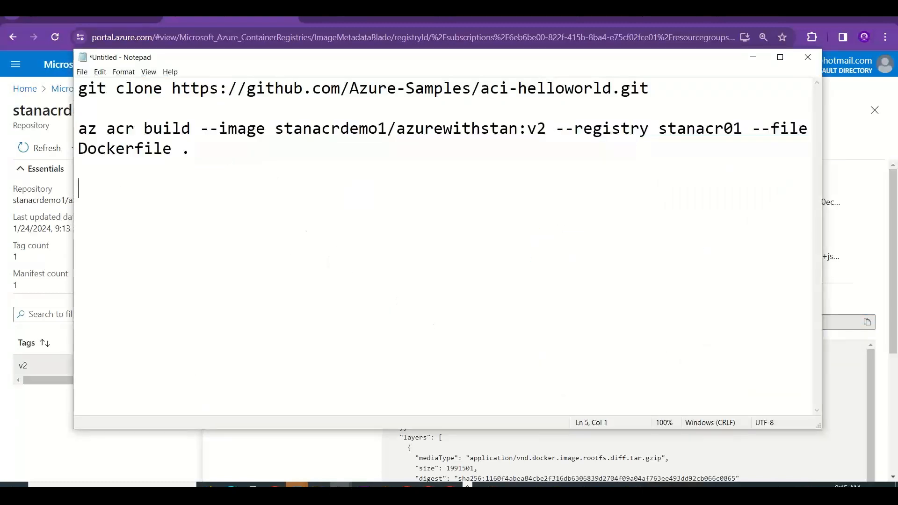
{"action": "type", "text": "Image -"}
{"action": "key", "text": "ctrl+v"}
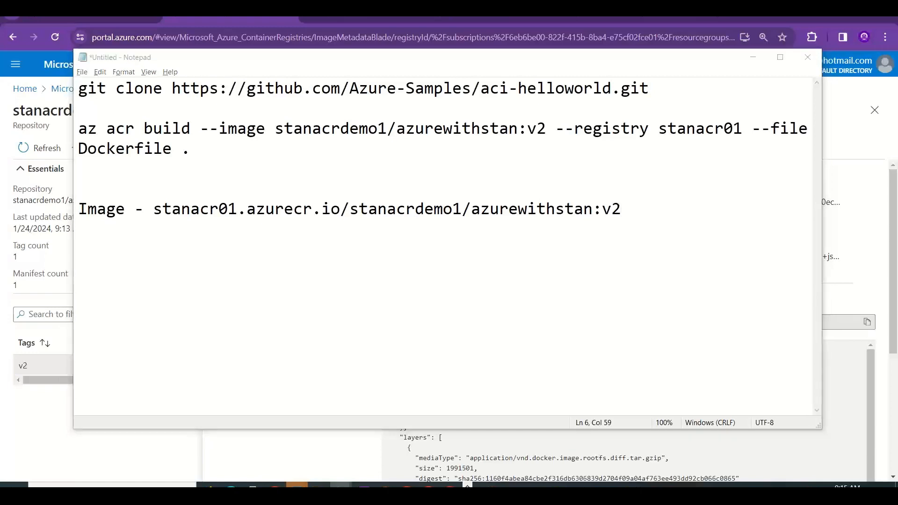
Switch back to the Azure portal in the browser and start creating a new container instance.
{"action": "key", "text": "alt+Tab"}
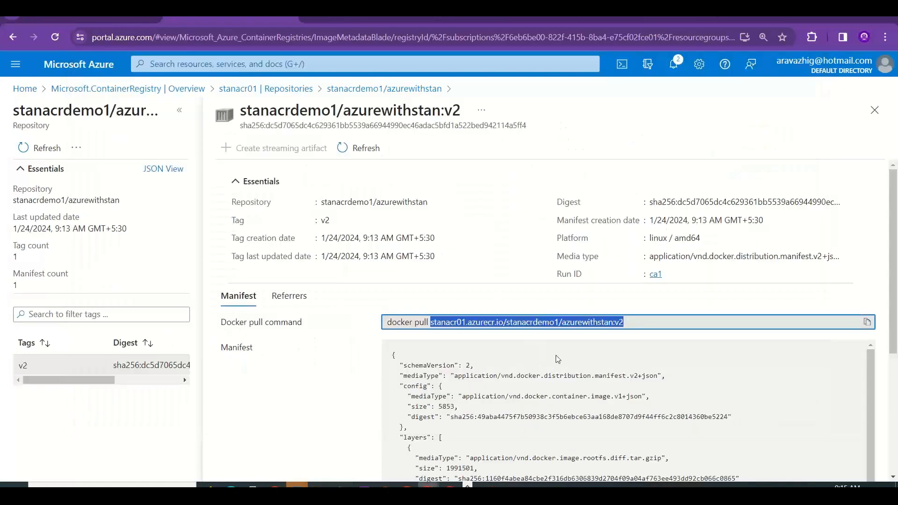
{"action": "left_click", "coordinate": [117, 16]}
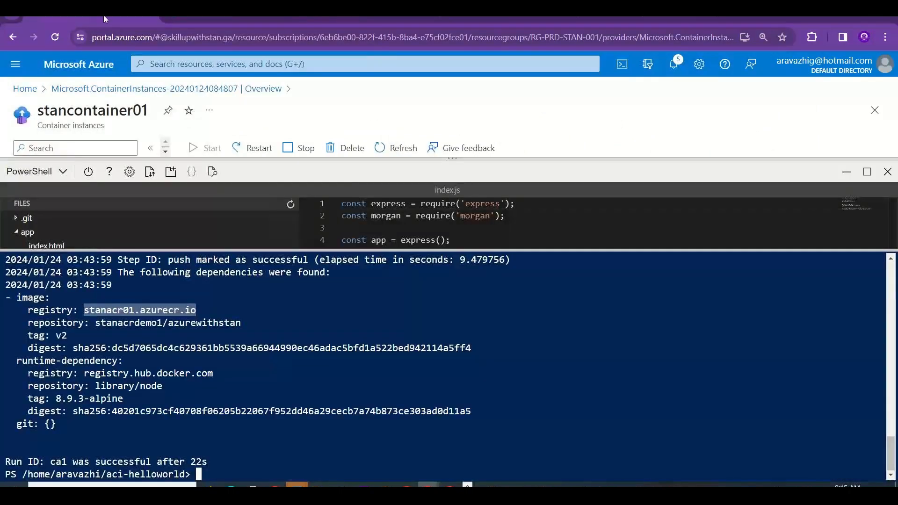
{"action": "left_click", "coordinate": [187, 20]}
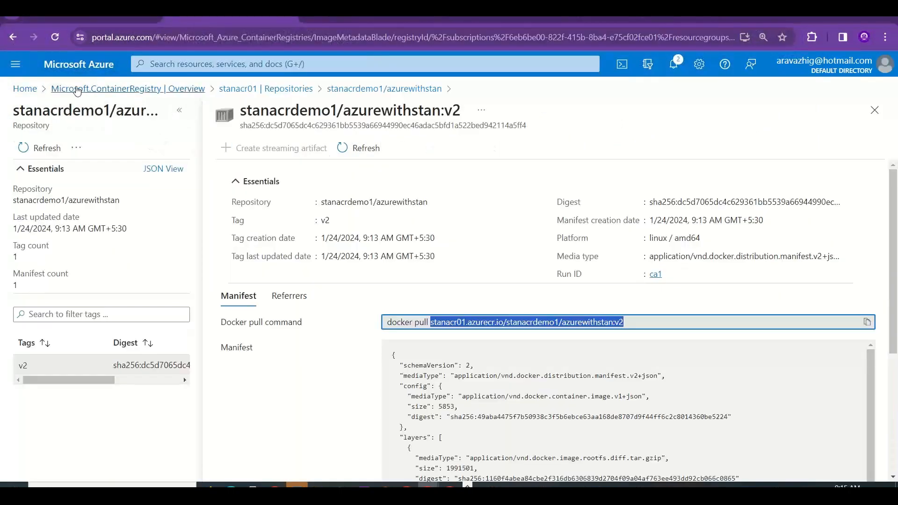
{"action": "left_click", "coordinate": [29, 90]}
{"action": "left_click", "coordinate": [287, 166]}
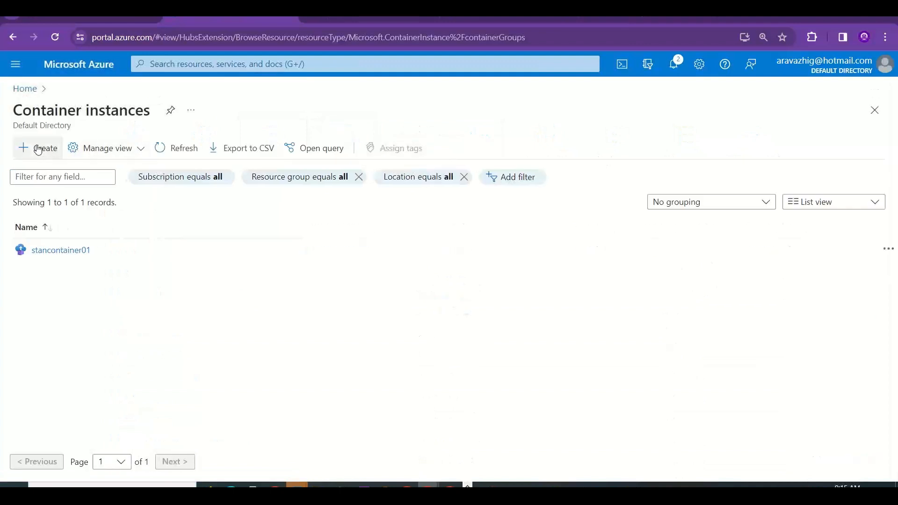
{"action": "left_click", "coordinate": [38, 149]}
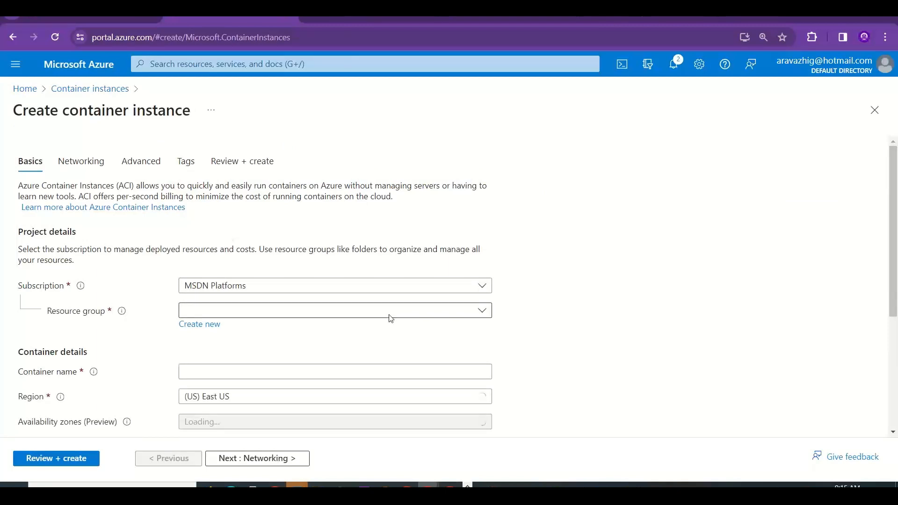
Set the container instance's resource group to RG-PRD-STAN-001 and its container name to stanctr002.
{"action": "left_click", "coordinate": [284, 310]}
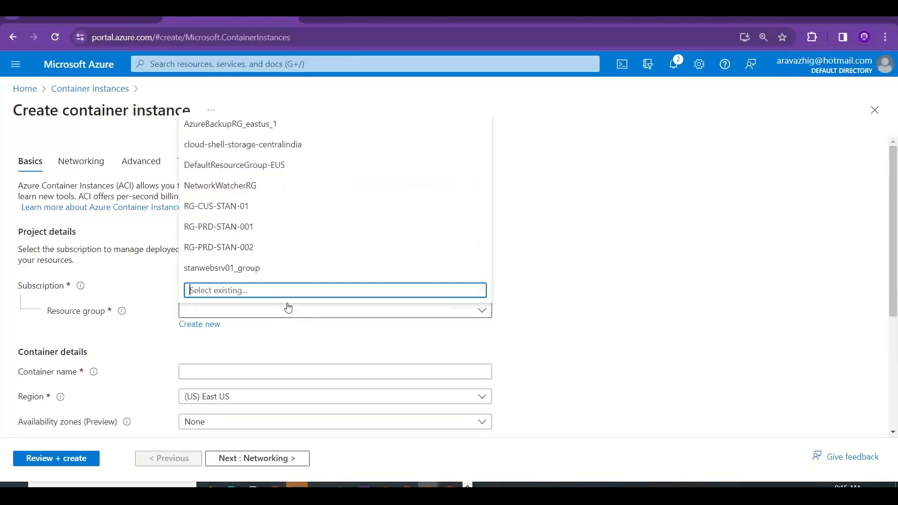
{"action": "left_click", "coordinate": [264, 228]}
{"action": "left_click_drag", "start_coordinate": [891, 195], "coordinate": [891, 279]}
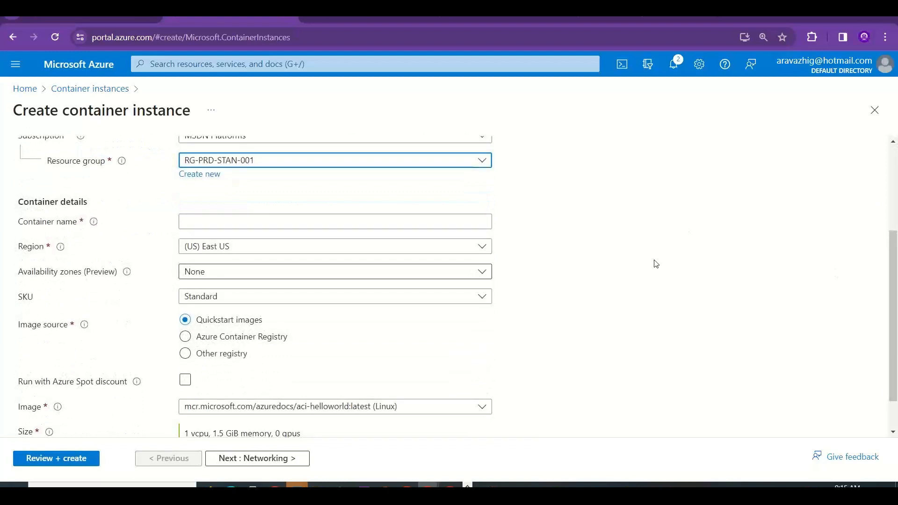
{"action": "left_click", "coordinate": [323, 220]}
{"action": "type", "text": "stan"}
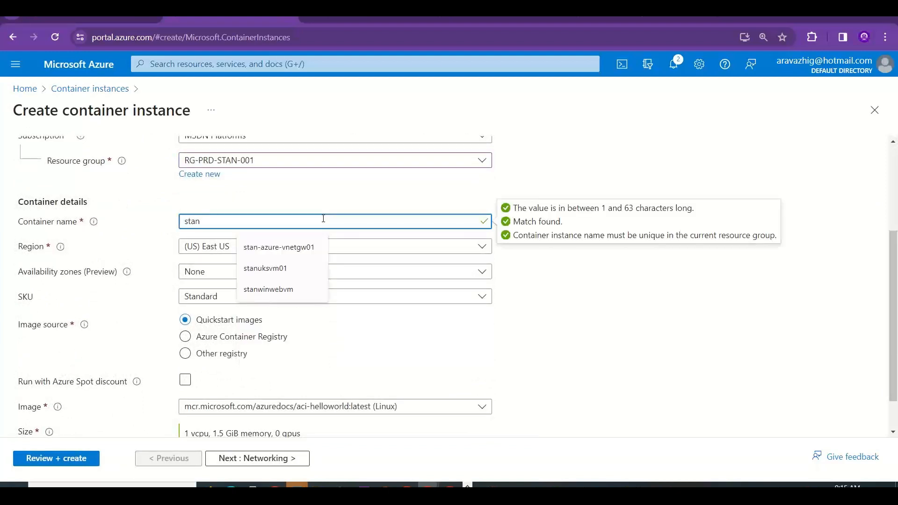
{"action": "type", "text": "ct"}
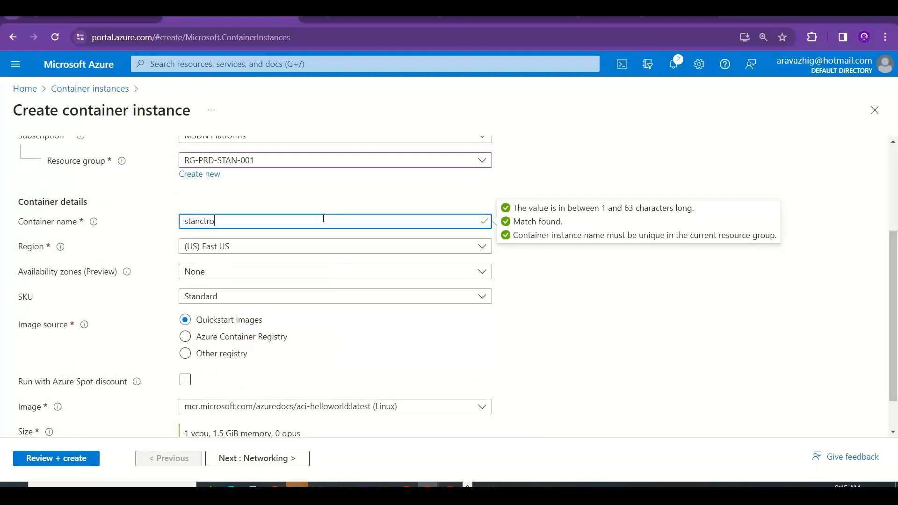
{"action": "type", "text": "r001"}
{"action": "key", "text": "BackSpace"}
{"action": "type", "text": "2"}
{"action": "left_click", "coordinate": [755, 336]}
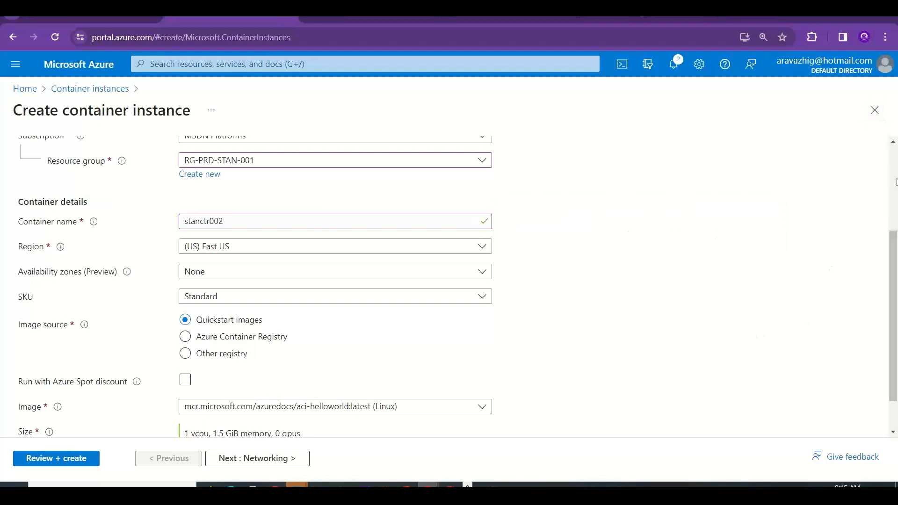
Try to use Azure Container Registry as the container's image source.
{"action": "scroll", "coordinate": [640, 116], "scroll_direction": "down", "scroll_amount": 1}
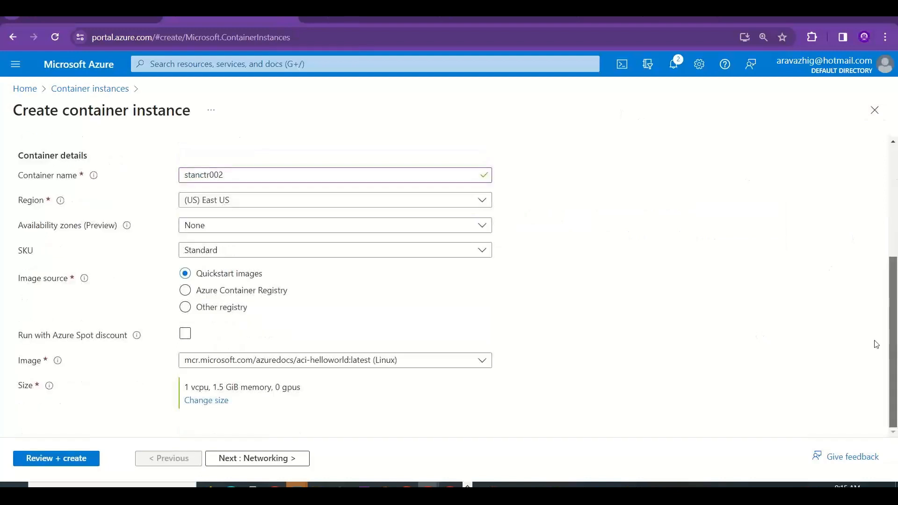
{"action": "left_click", "coordinate": [242, 297]}
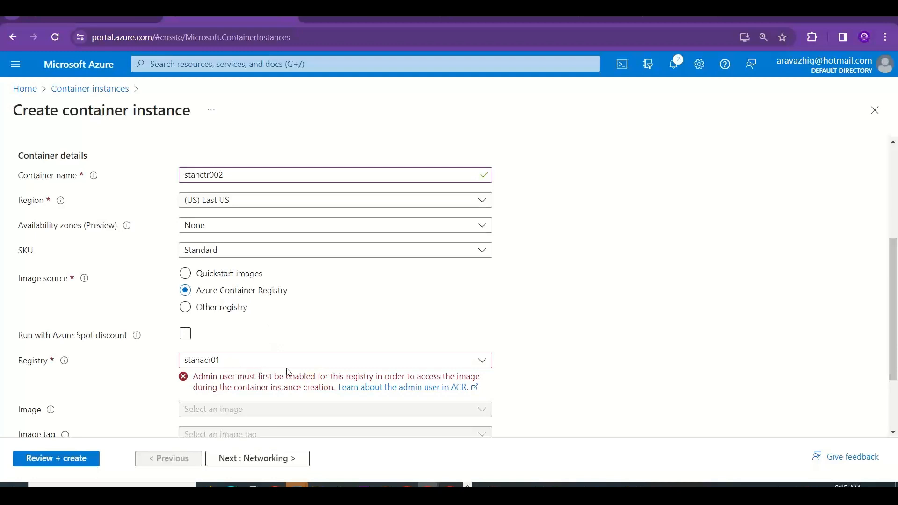
{"action": "scroll", "coordinate": [895, 287], "scroll_direction": "down", "scroll_amount": 2}
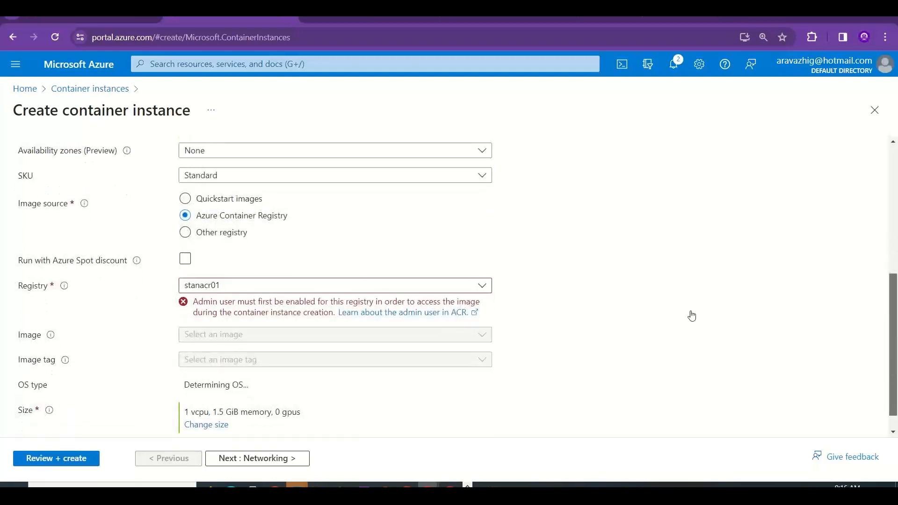
Set the image source to Other registry and the image to stanacr01.azurecr.io/stanacrdemo1/azurewithstan:v2.
{"action": "left_click", "coordinate": [225, 232]}
{"action": "left_click", "coordinate": [250, 310]}
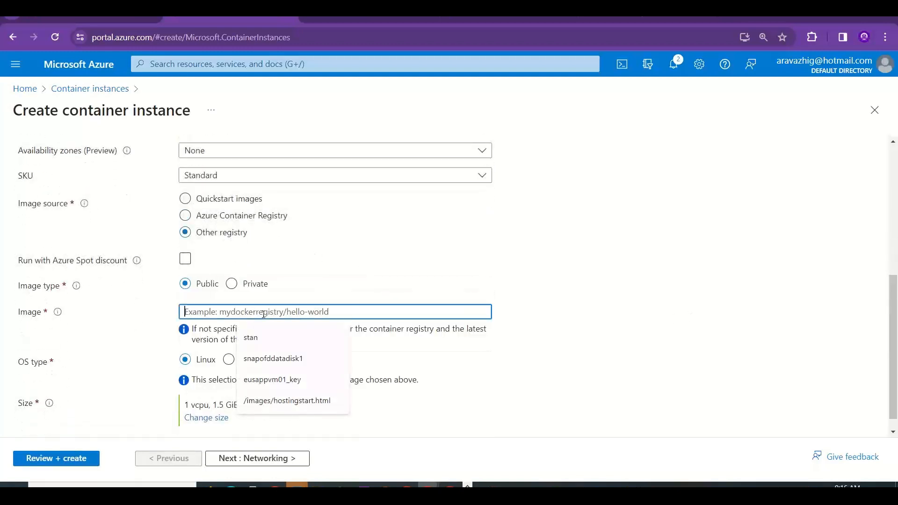
{"action": "type", "text": "stanacr01.azurecr.io/stanacrdemo1/azurewithstan:v2"}
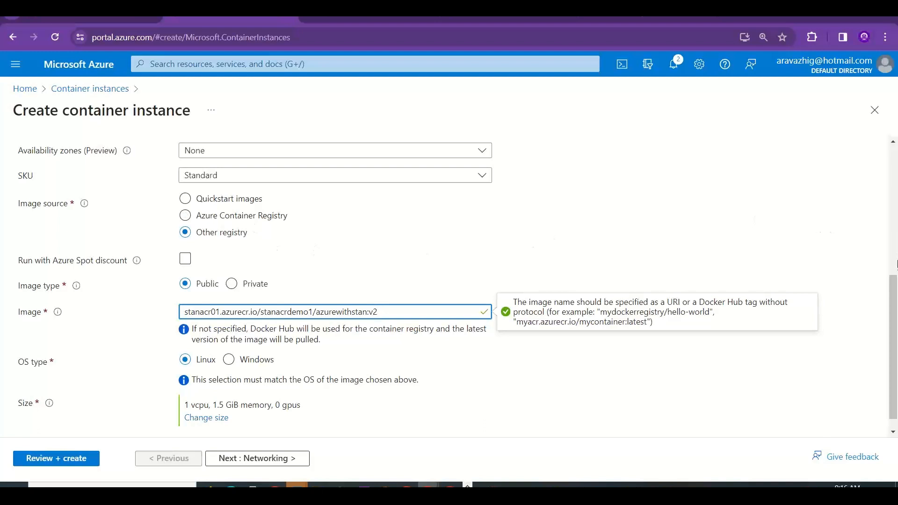
Check the container instance's basic settings, validate them and create stanctr002.
{"action": "scroll", "coordinate": [896, 328], "scroll_direction": "down", "scroll_amount": 1}
{"action": "left_click_drag", "start_coordinate": [894, 359], "coordinate": [897, 429]}
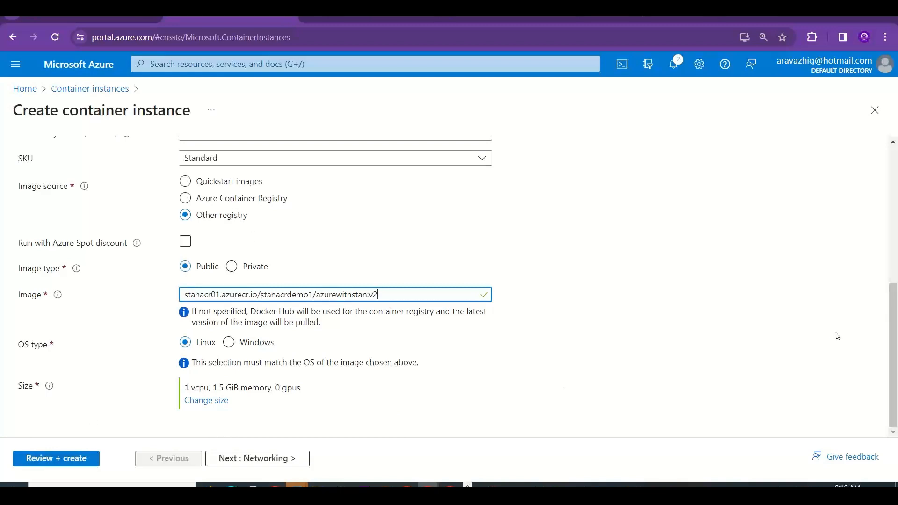
{"action": "left_click_drag", "start_coordinate": [896, 367], "coordinate": [896, 187]}
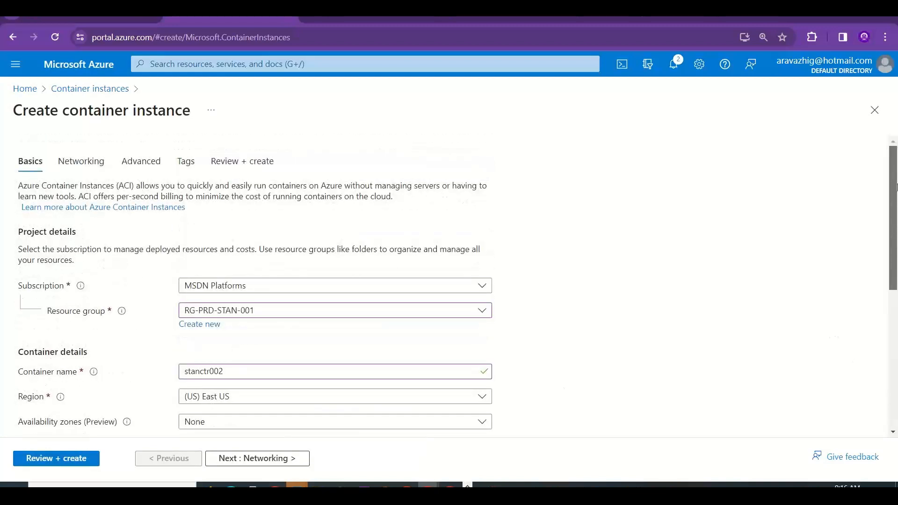
{"action": "scroll", "coordinate": [655, 356], "scroll_direction": "down", "scroll_amount": 8}
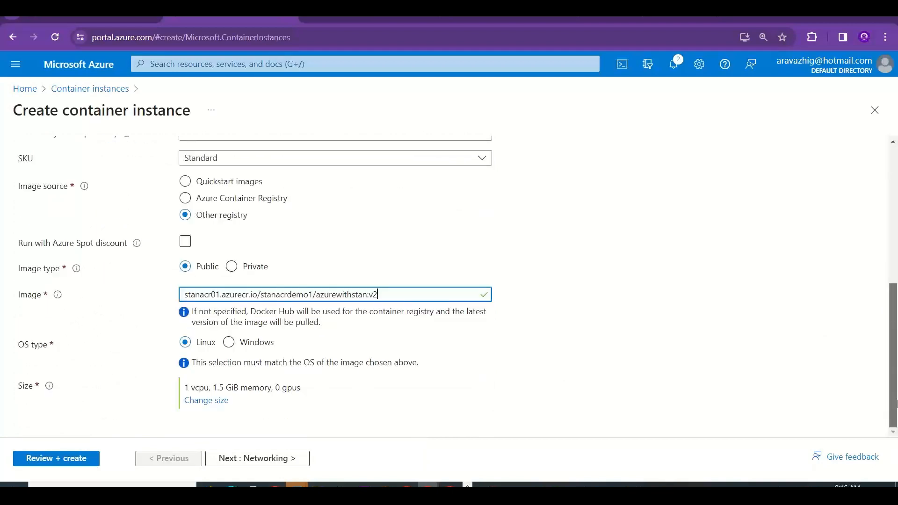
{"action": "left_click", "coordinate": [65, 458]}
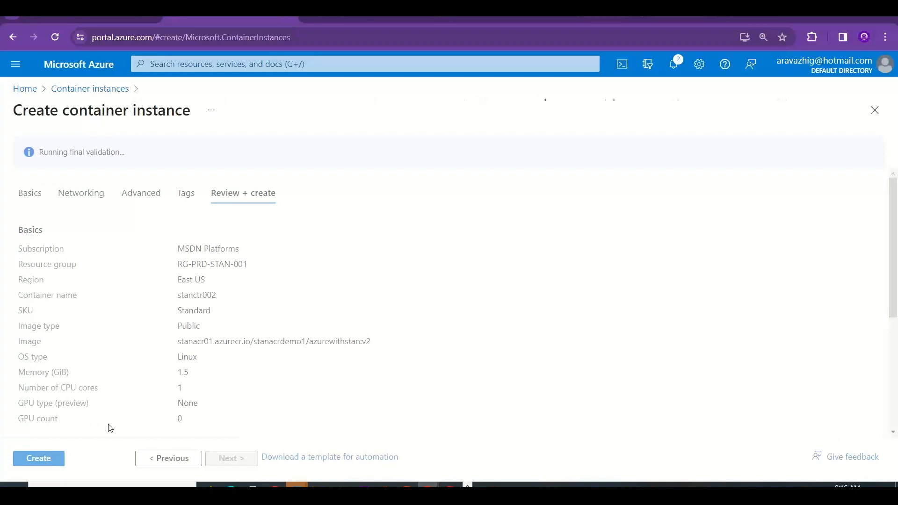
{"action": "left_click", "coordinate": [46, 462]}
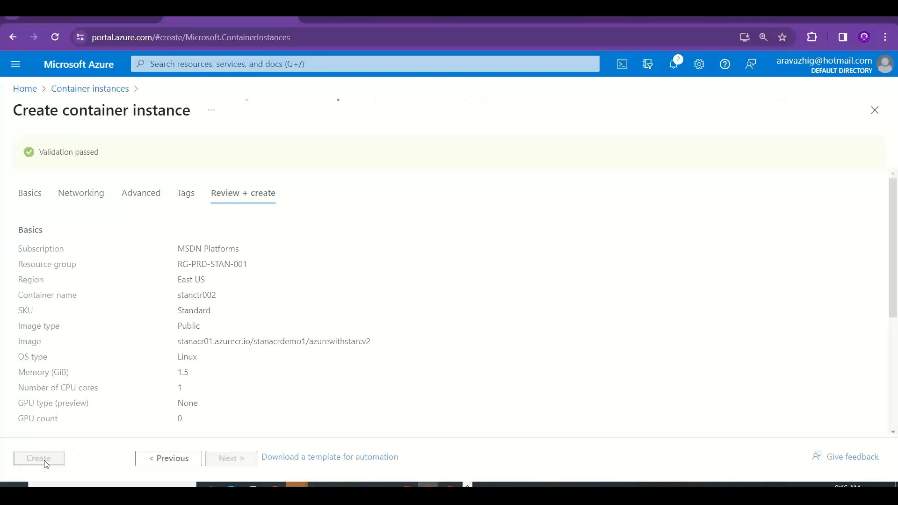
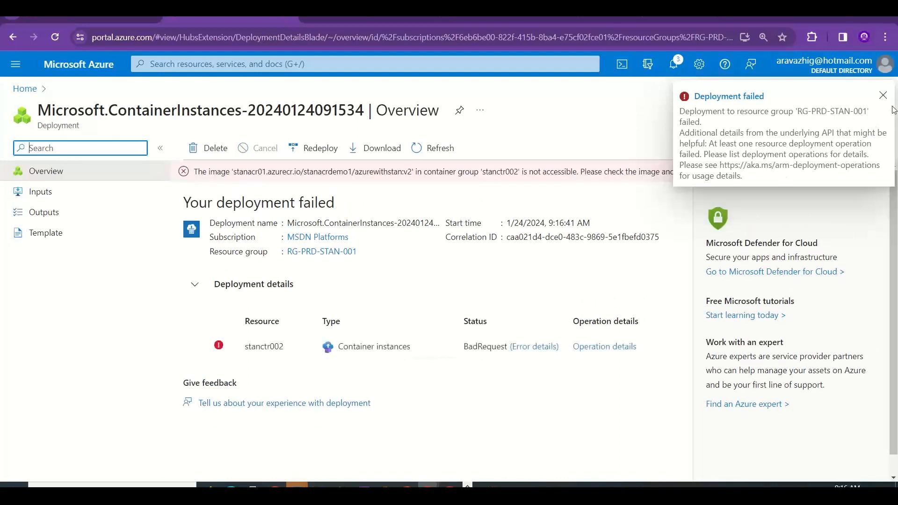
Examine the error details of the failed container instance deployment.
{"action": "left_click", "coordinate": [883, 95]}
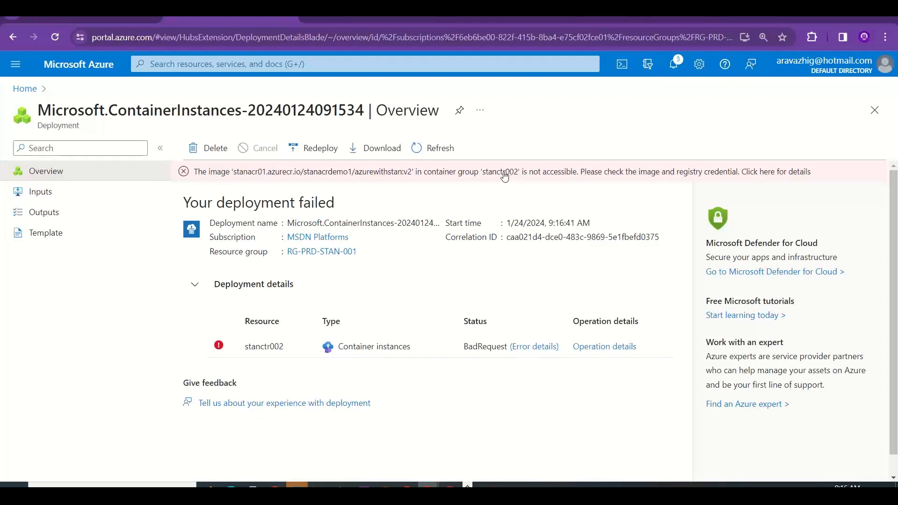
{"action": "left_click_drag", "start_coordinate": [492, 172], "coordinate": [520, 173]}
{"action": "left_click", "coordinate": [545, 173]}
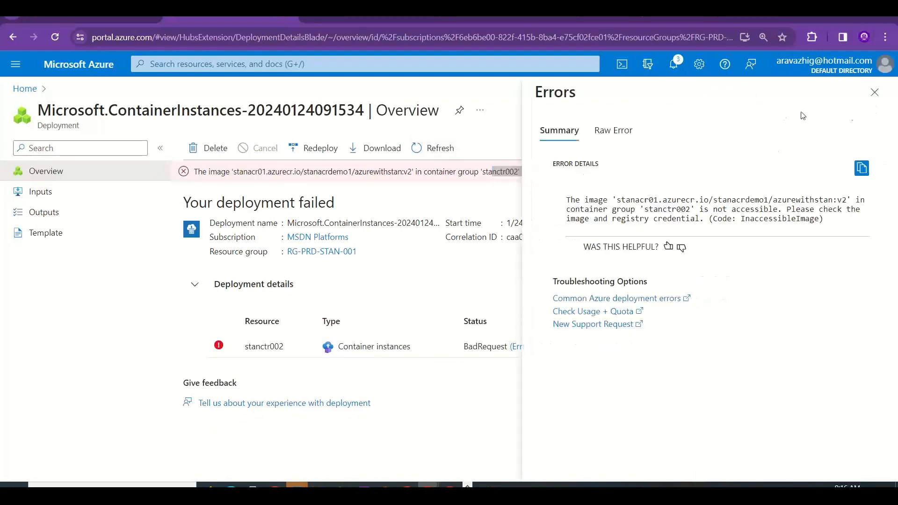
{"action": "left_click_drag", "start_coordinate": [718, 210], "coordinate": [781, 210]}
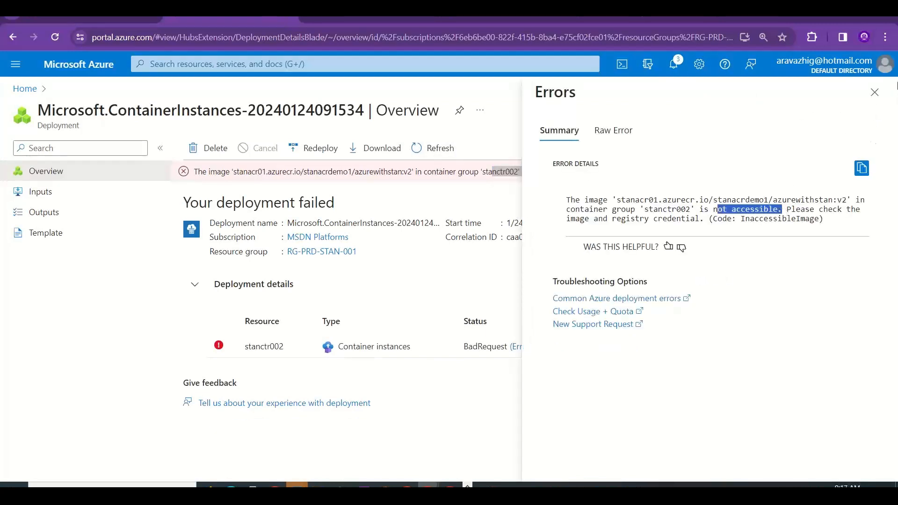
{"action": "left_click", "coordinate": [875, 92]}
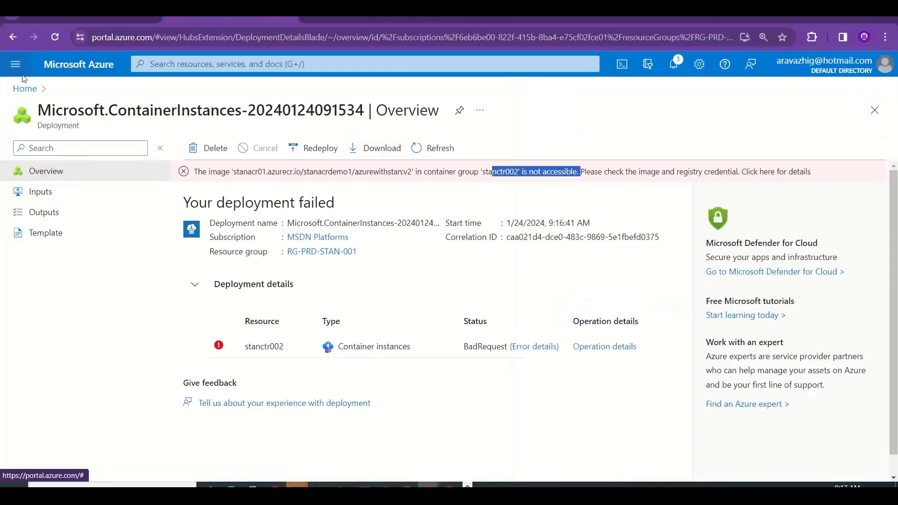
Delete the existing container instance stancontainer01 and return to the container instances list.
{"action": "left_click", "coordinate": [23, 88]}
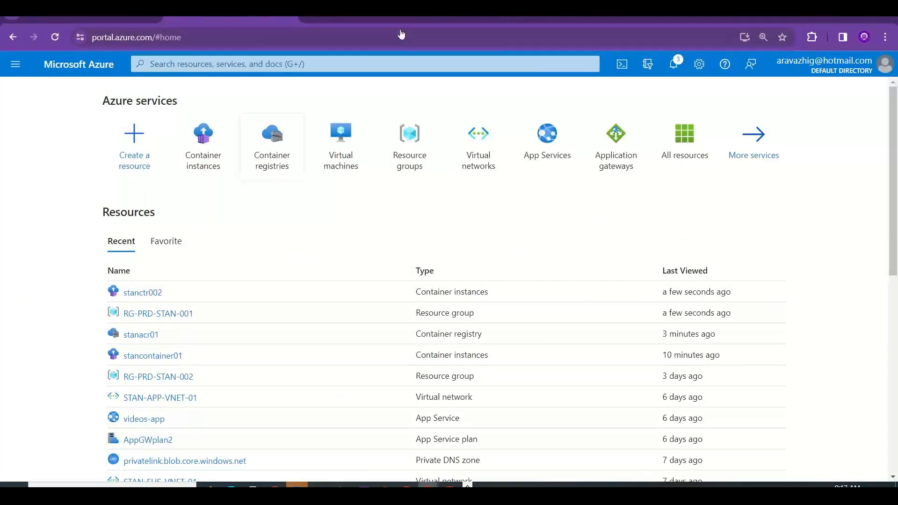
{"action": "left_click", "coordinate": [195, 156]}
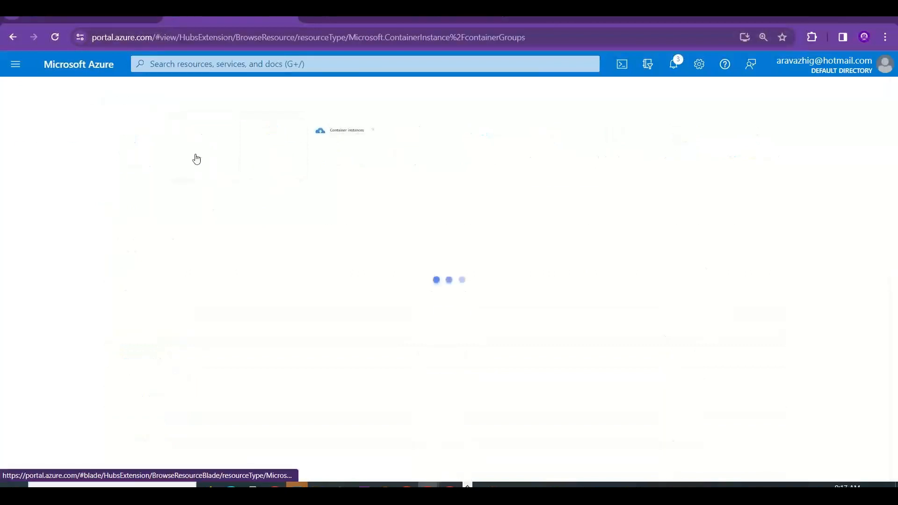
{"action": "left_click", "coordinate": [19, 250]}
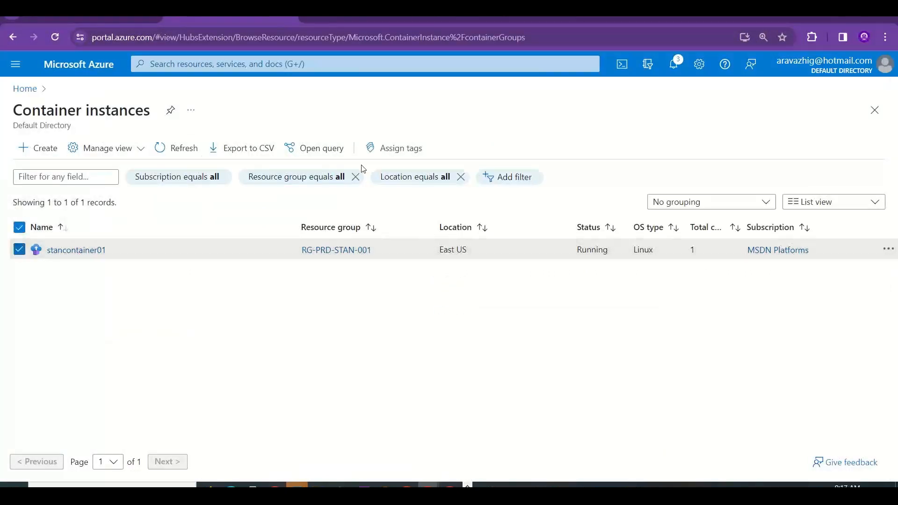
{"action": "left_click", "coordinate": [74, 249]}
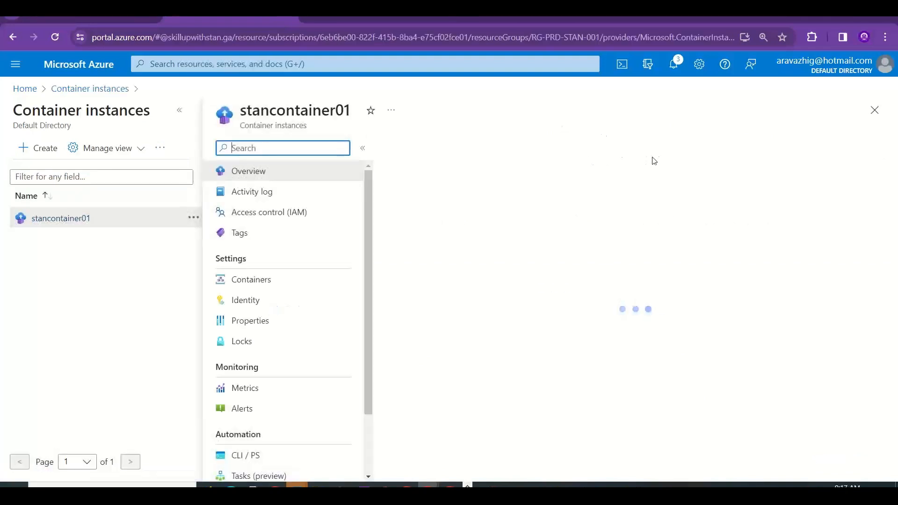
{"action": "left_click", "coordinate": [551, 147]}
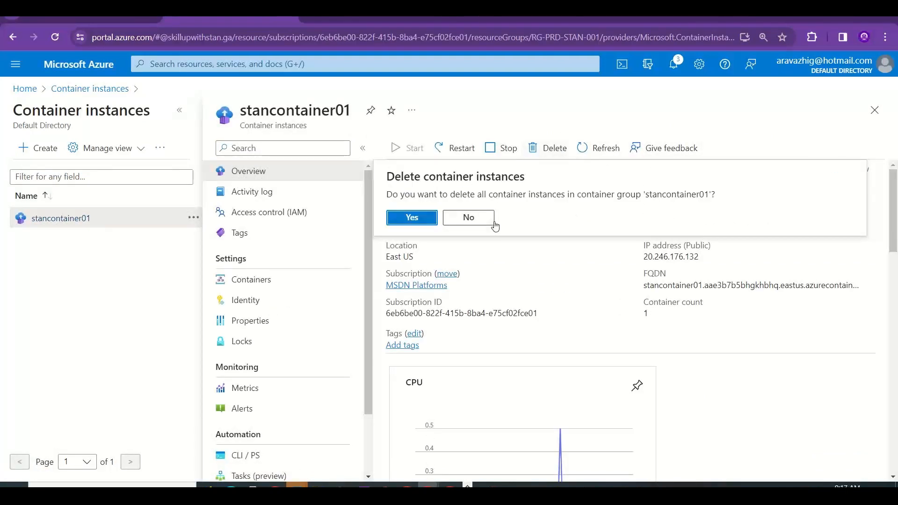
{"action": "left_click", "coordinate": [434, 223]}
{"action": "left_click", "coordinate": [51, 89]}
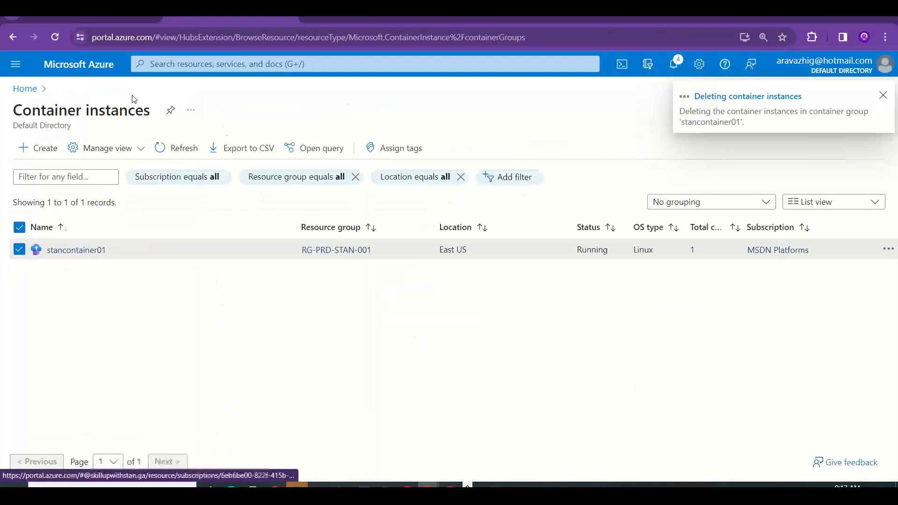
Start a new container instance in resource group RG-PRD-STAN-001 with the container name stanctr0002.
{"action": "left_click", "coordinate": [42, 151]}
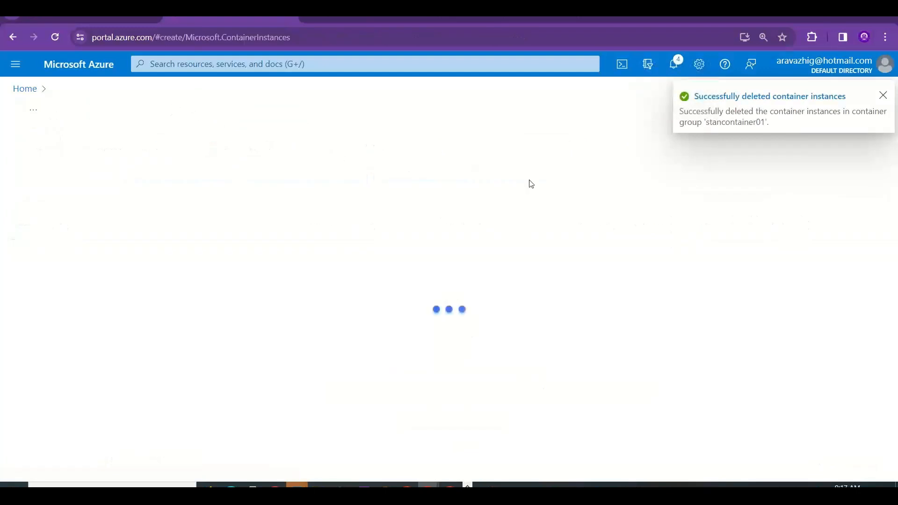
{"action": "left_click", "coordinate": [301, 312]}
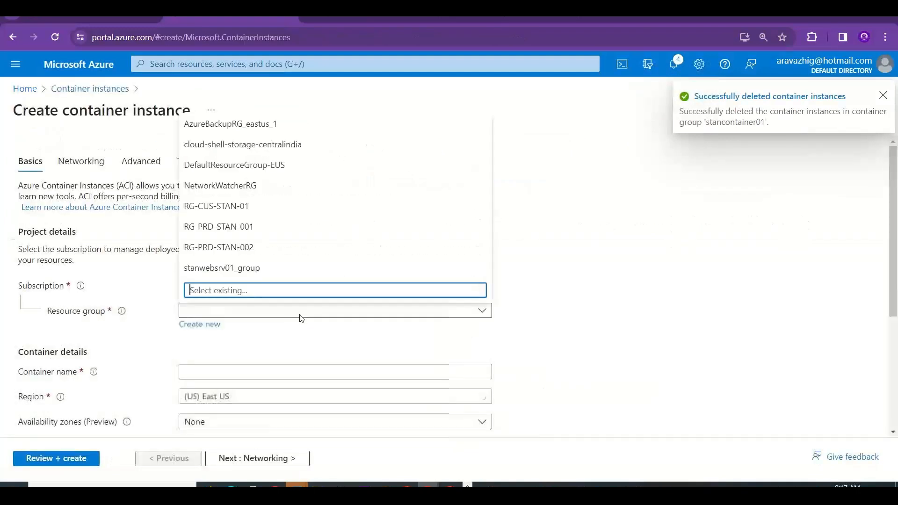
{"action": "left_click", "coordinate": [236, 232]}
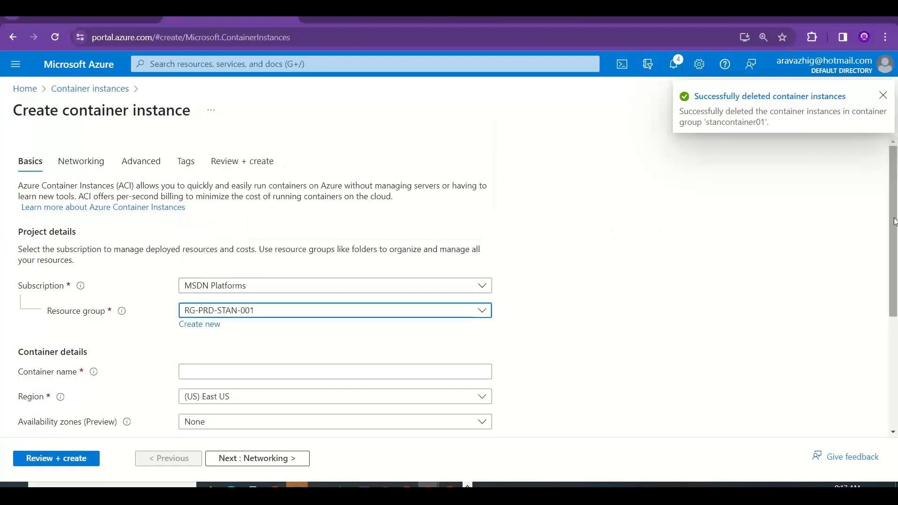
{"action": "scroll", "coordinate": [334, 234], "scroll_direction": "down", "scroll_amount": 2}
{"action": "left_click", "coordinate": [290, 261]}
{"action": "type", "text": "stan"}
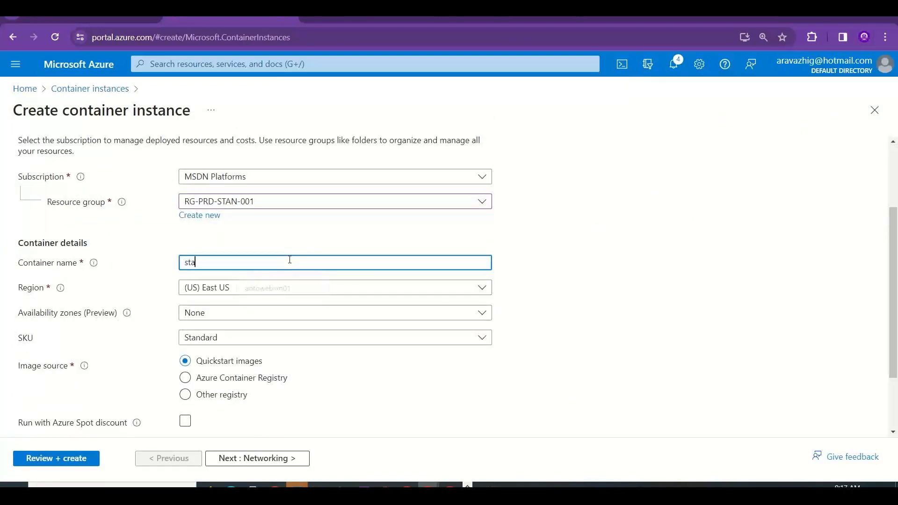
{"action": "type", "text": "0002"}
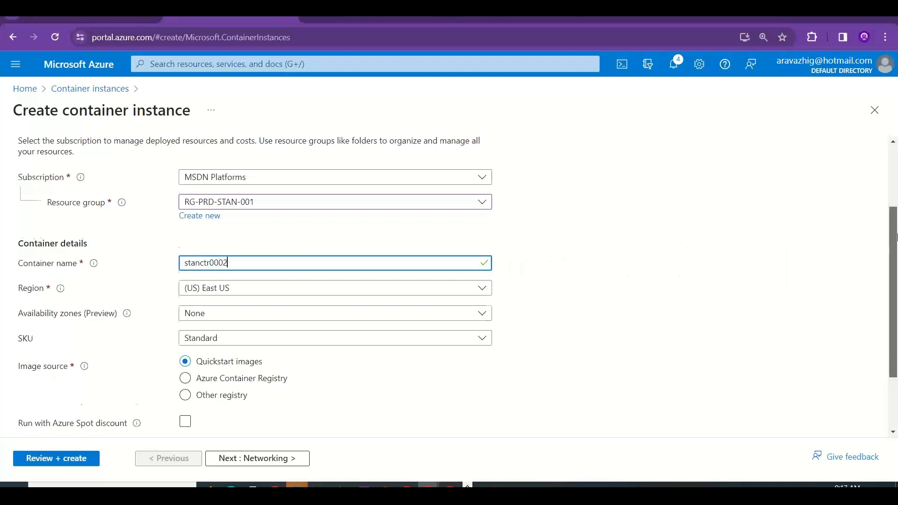
Choose Azure Container Registry as the image source for the new container instance.
{"action": "scroll", "coordinate": [889, 288], "scroll_direction": "down", "scroll_amount": 2}
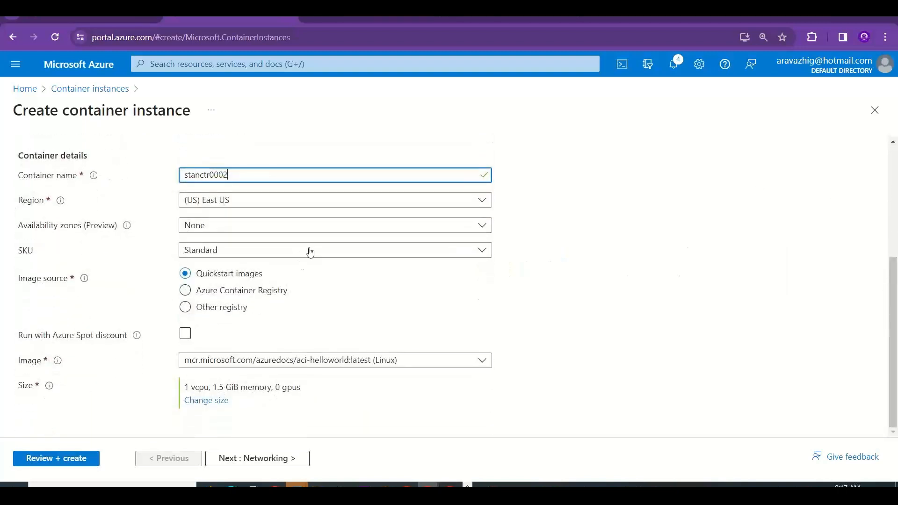
{"action": "left_click", "coordinate": [236, 292]}
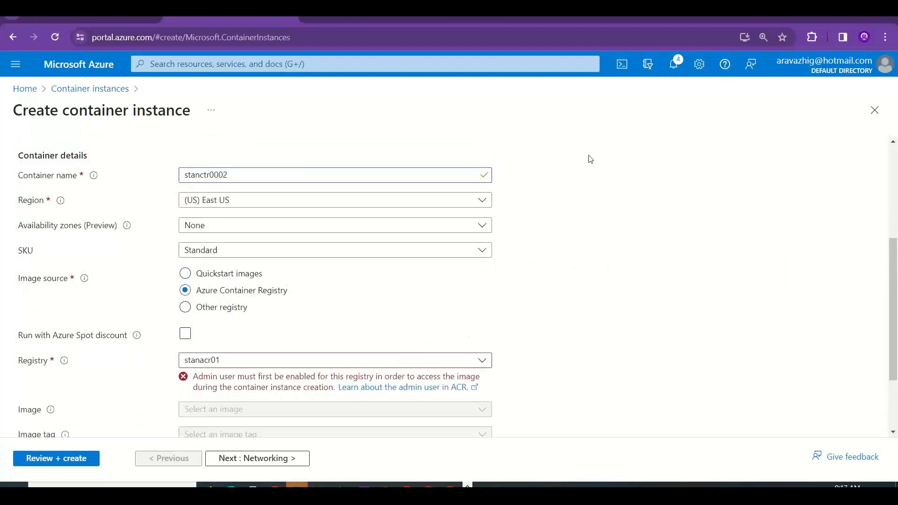
{"action": "scroll", "coordinate": [894, 271], "scroll_direction": "down", "scroll_amount": 2}
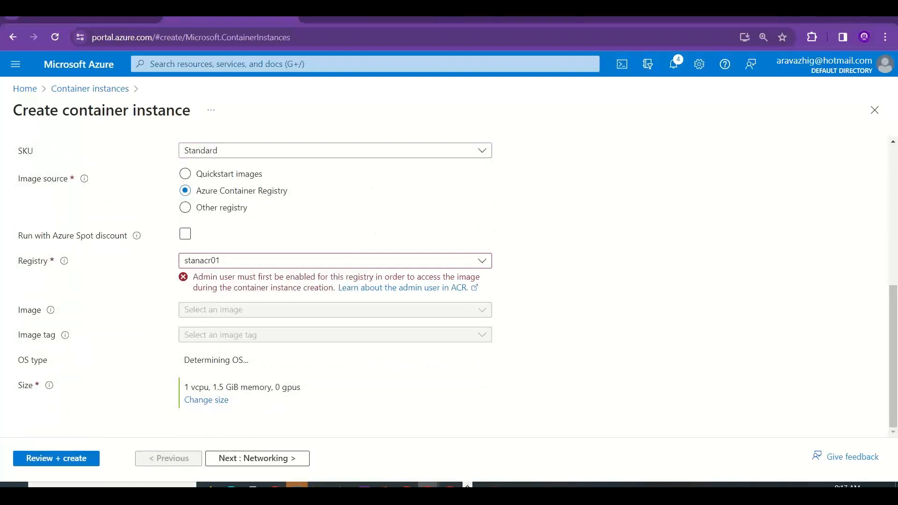
Duplicate the portal page in a second browser tab and open the linked article about the ACR admin user separately.
{"action": "right_click", "coordinate": [201, 17]}
{"action": "left_click", "coordinate": [246, 117]}
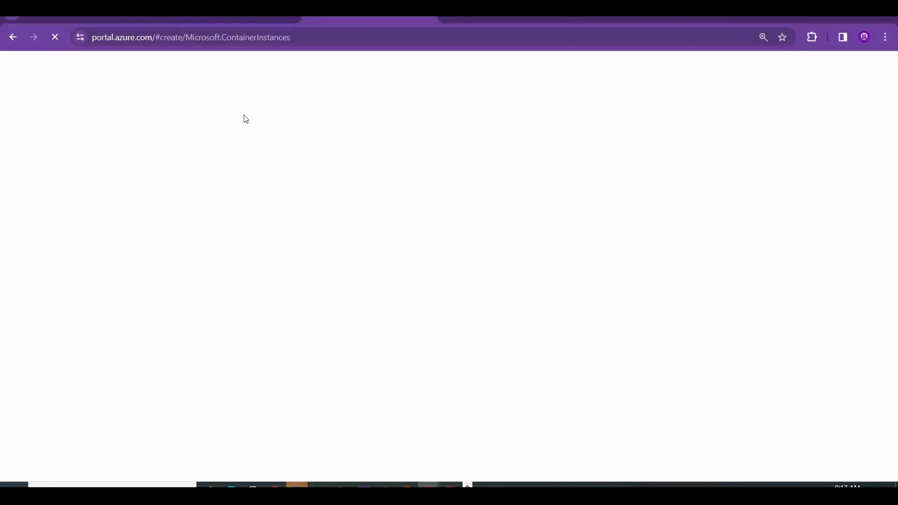
{"action": "left_click", "coordinate": [220, 19]}
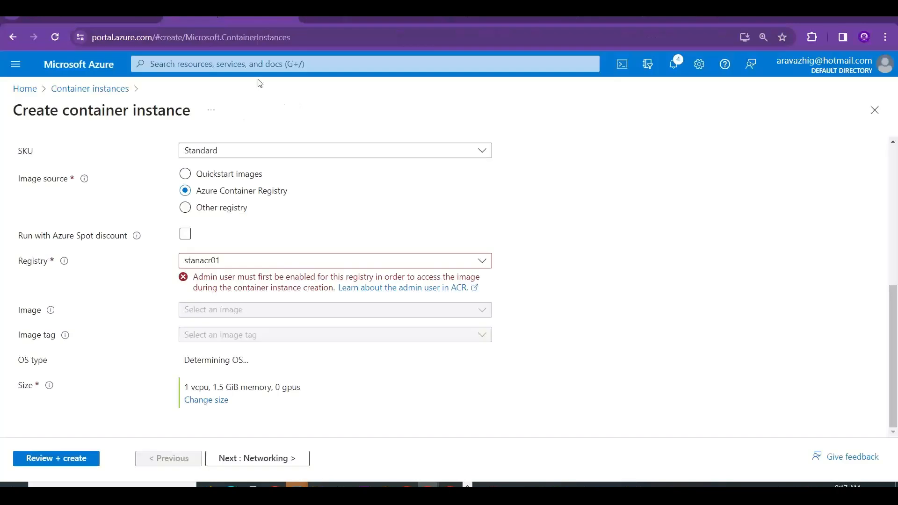
{"action": "right_click", "coordinate": [393, 295]}
{"action": "left_click", "coordinate": [424, 302]}
{"action": "left_click", "coordinate": [335, 17]}
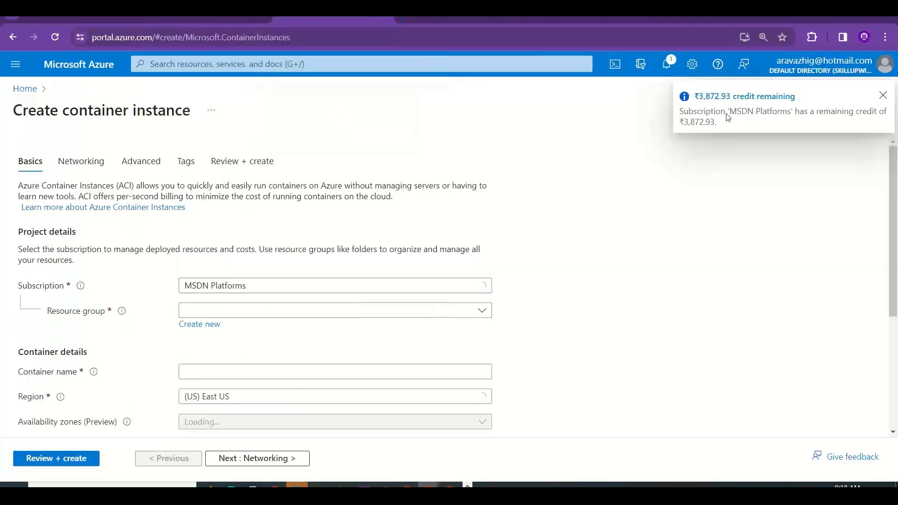
Open container registry stanacr01 in the duplicated portal tab and check its Identity settings.
{"action": "left_click", "coordinate": [26, 89]}
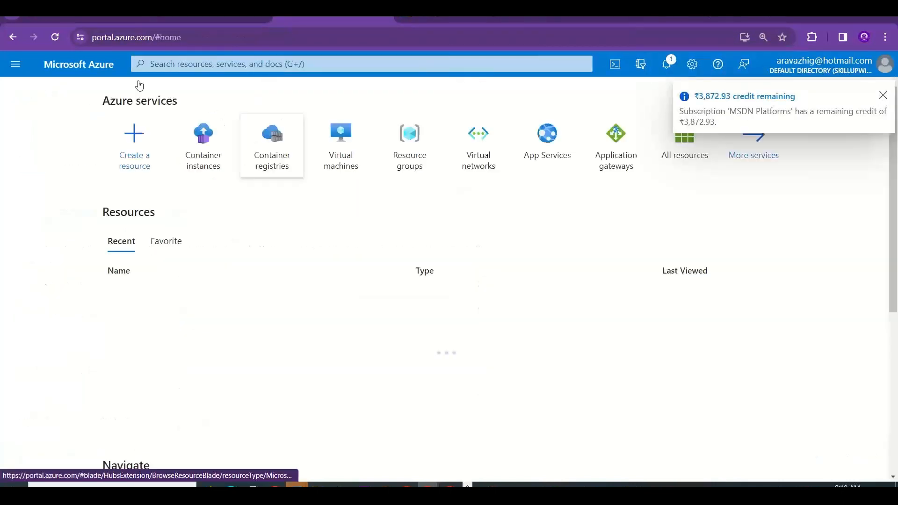
{"action": "left_click", "coordinate": [272, 159]}
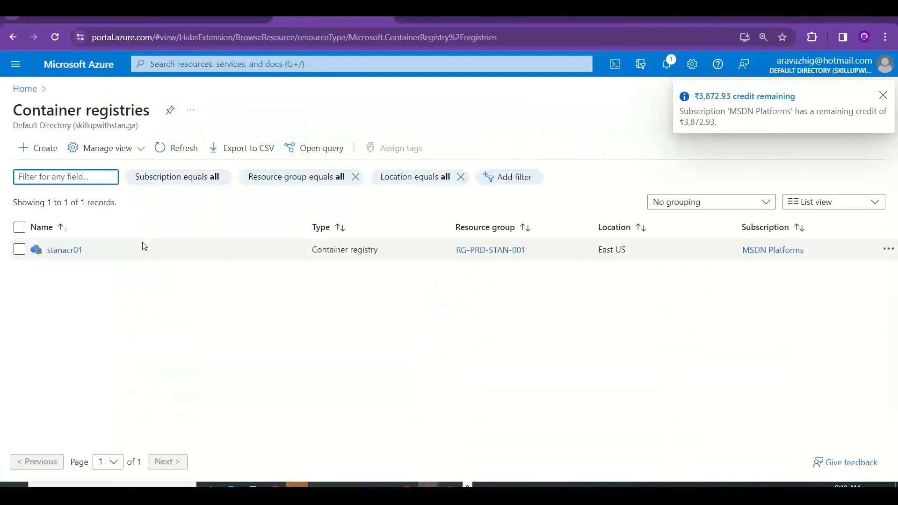
{"action": "left_click", "coordinate": [71, 252]}
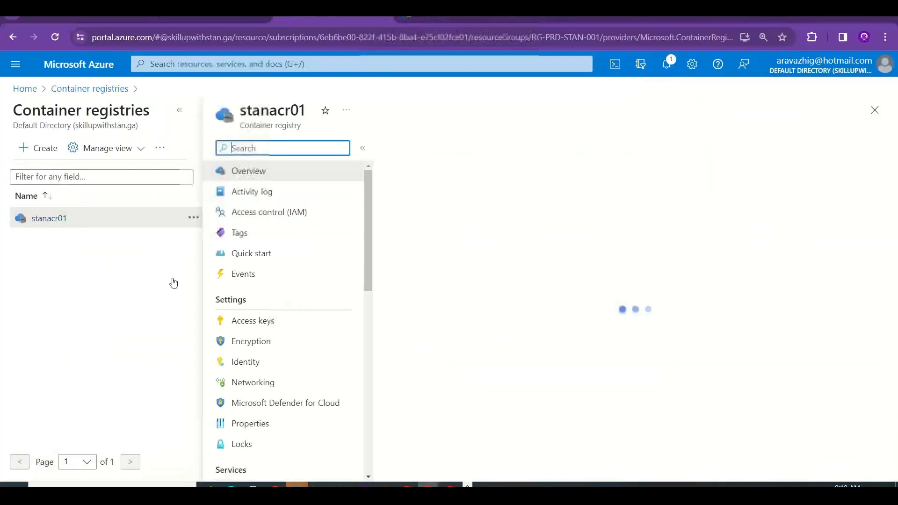
{"action": "scroll", "coordinate": [368, 284], "scroll_direction": "down", "scroll_amount": 1}
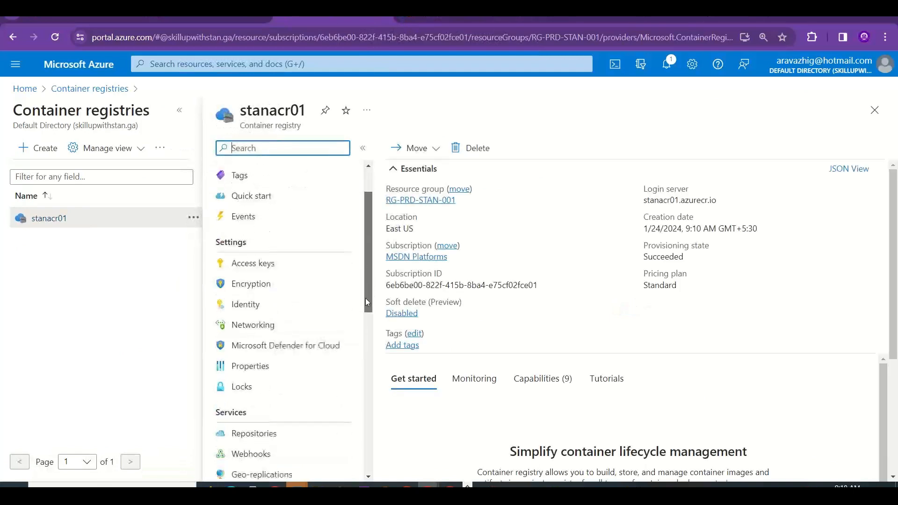
{"action": "left_click", "coordinate": [271, 305]}
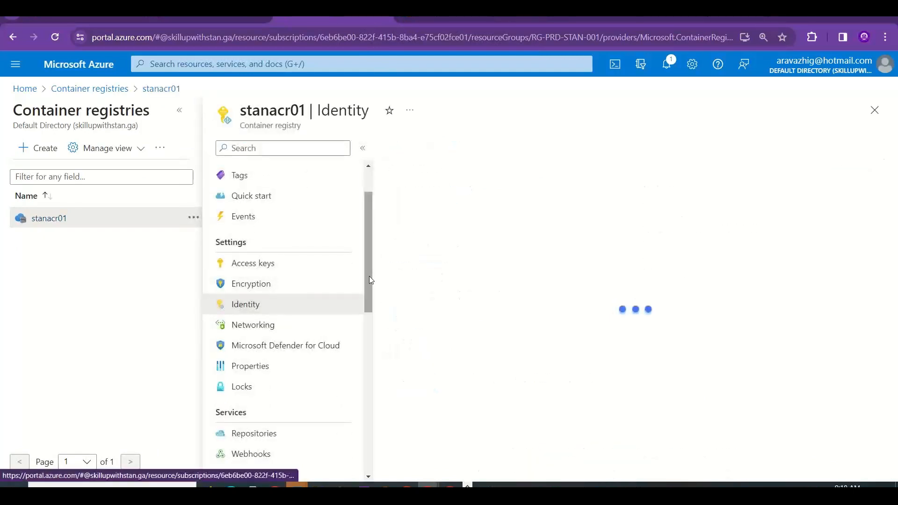
{"action": "scroll", "coordinate": [369, 293], "scroll_direction": "down", "scroll_amount": 1}
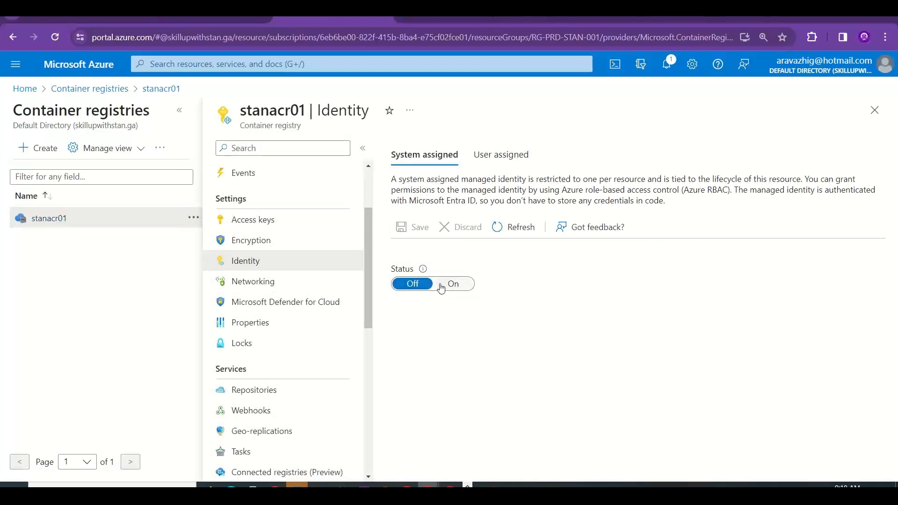
Read the admin account instructions in the Microsoft article and enable the Admin user under stanacr01's access keys.
{"action": "left_click", "coordinate": [453, 19]}
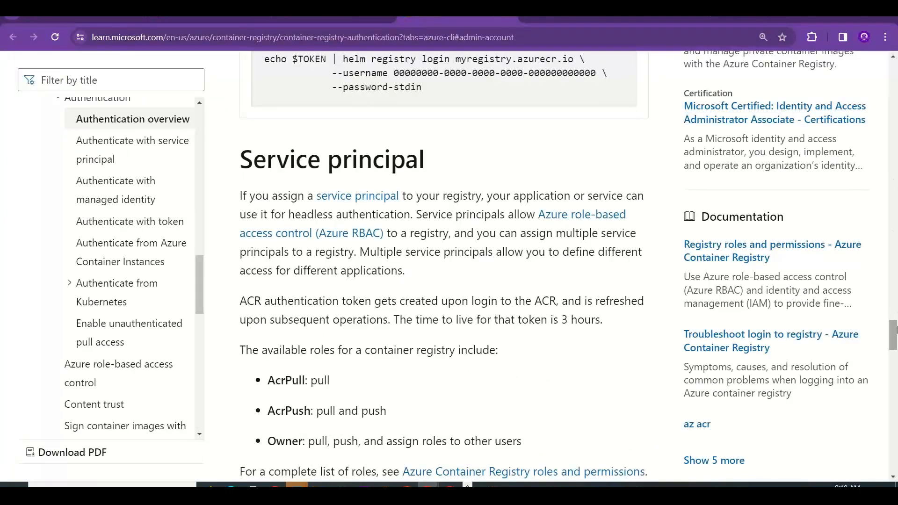
{"action": "left_click_drag", "start_coordinate": [894, 338], "coordinate": [894, 439]}
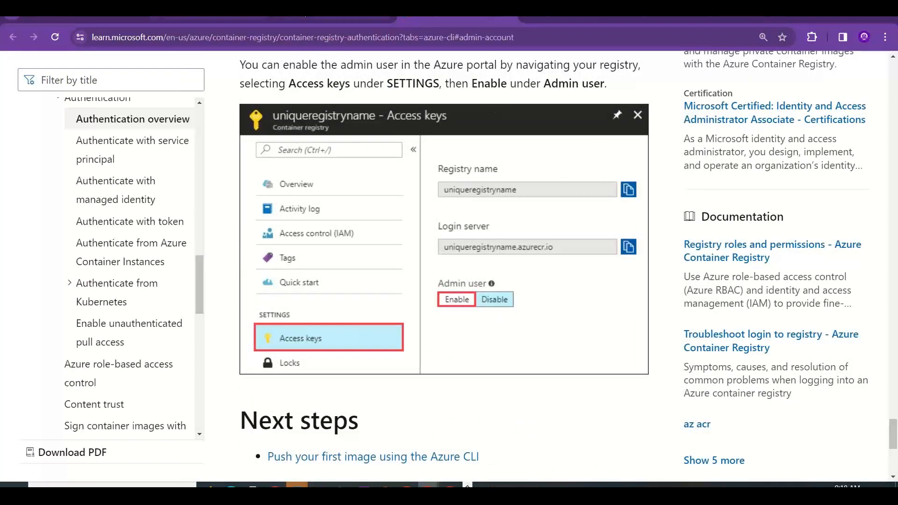
{"action": "left_click", "coordinate": [316, 17]}
{"action": "left_click", "coordinate": [296, 218]}
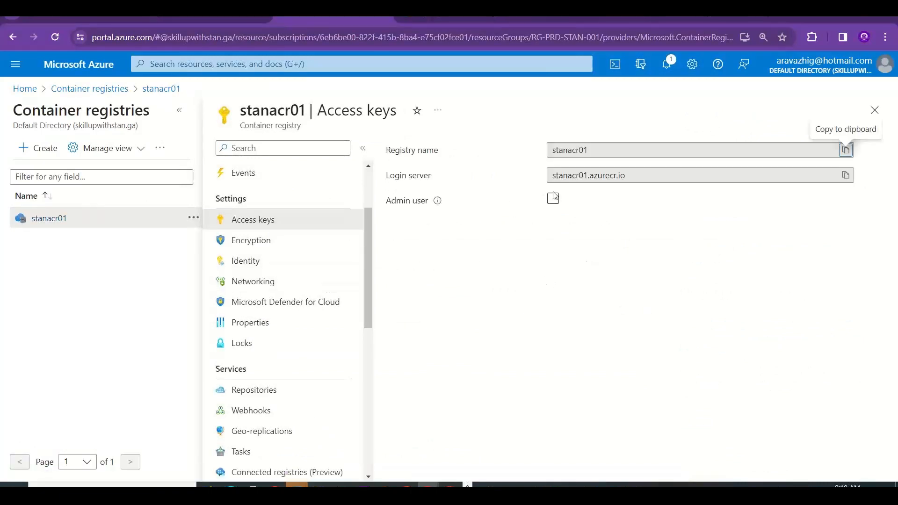
{"action": "left_click", "coordinate": [553, 198]}
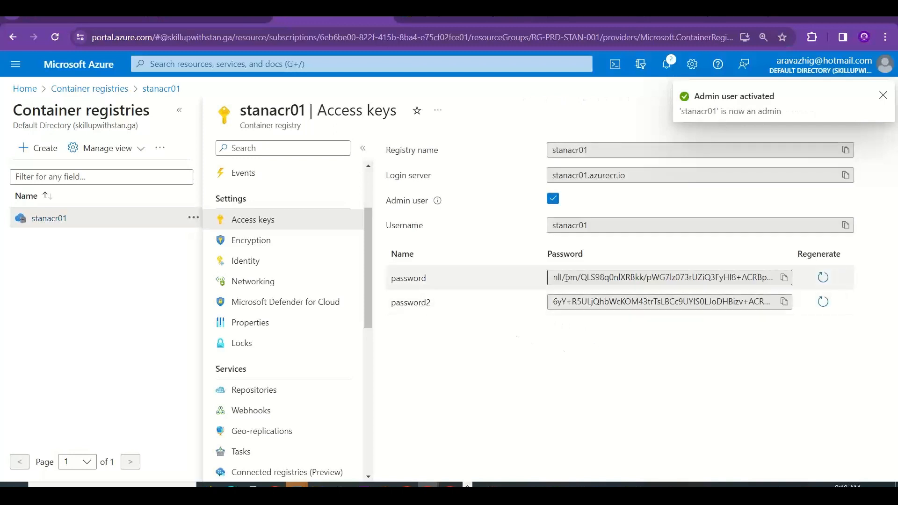
{"action": "left_click_drag", "start_coordinate": [553, 277], "coordinate": [784, 277]}
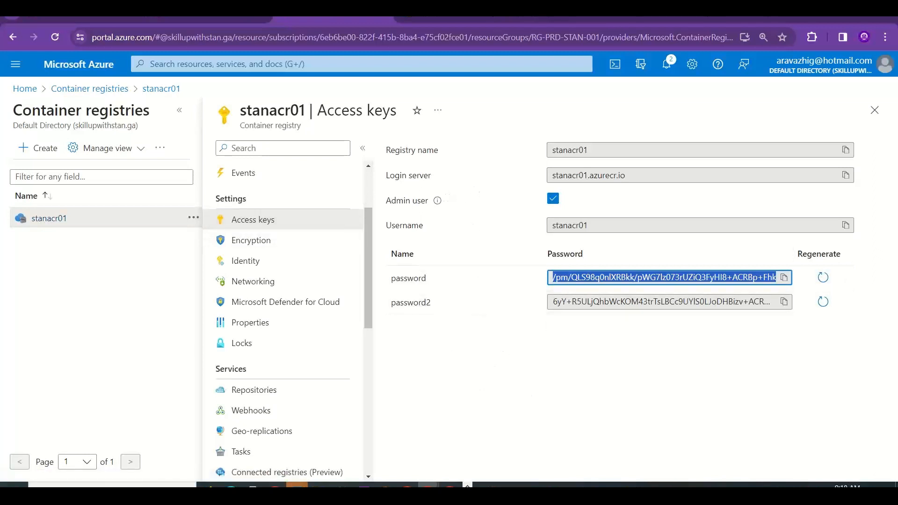
Return to the container instance form and try to reload registry stanacr01 by switching the image source to Other registry and back to Azure Container Registry.
{"action": "left_click", "coordinate": [206, 17]}
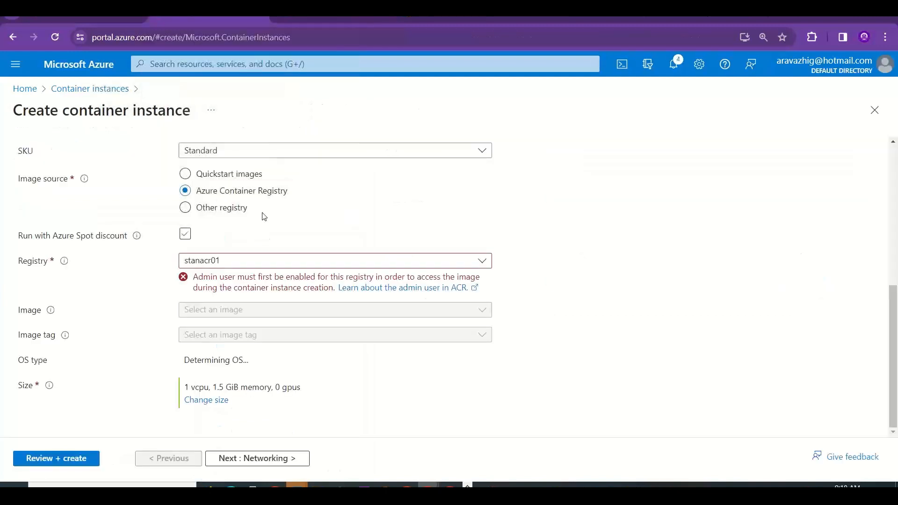
{"action": "left_click", "coordinate": [260, 263]}
{"action": "left_click", "coordinate": [261, 265]}
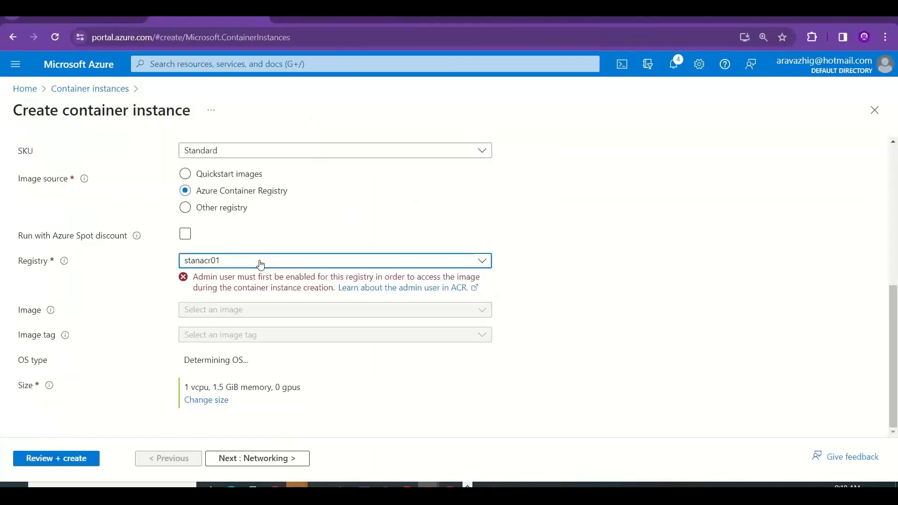
{"action": "left_click", "coordinate": [222, 210]}
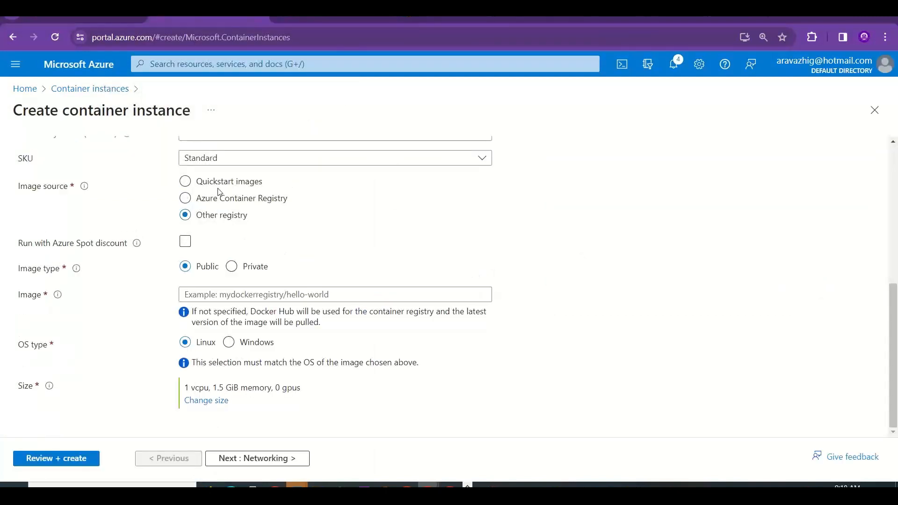
{"action": "left_click", "coordinate": [217, 200]}
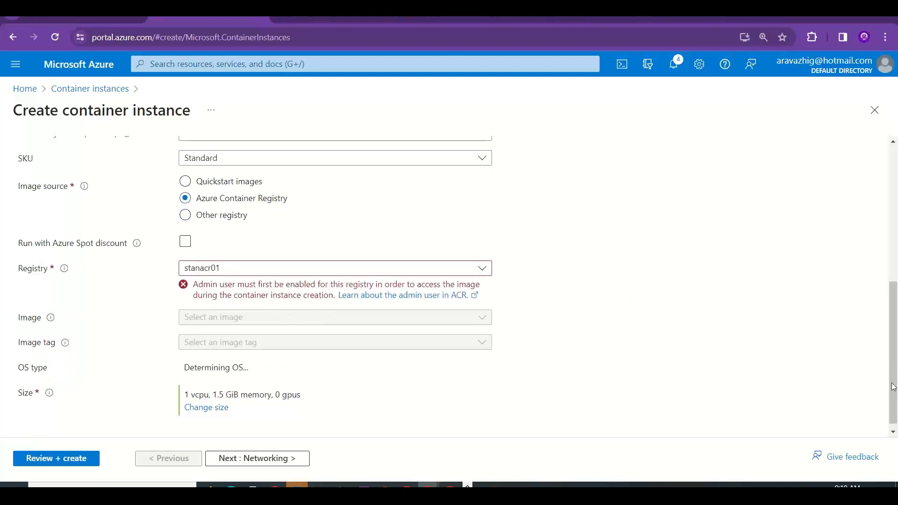
{"action": "left_click_drag", "start_coordinate": [894, 385], "coordinate": [322, 134]}
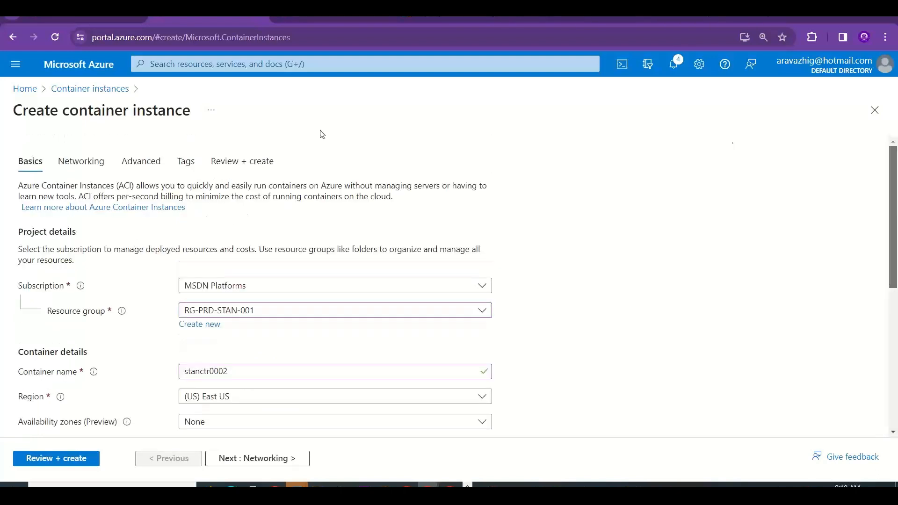
Discard the unsaved form and start a new container instance named stanctr002 in resource group RG-PRD-STAN-001.
{"action": "left_click", "coordinate": [100, 90]}
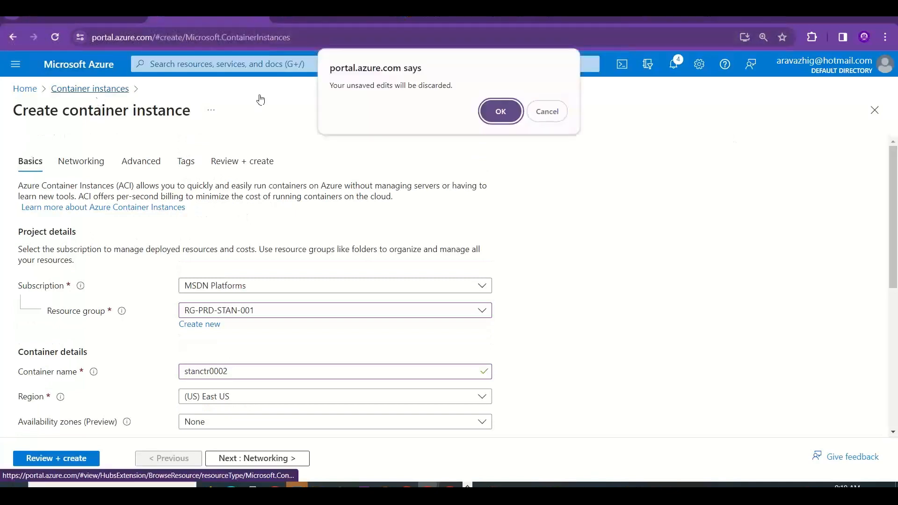
{"action": "left_click", "coordinate": [498, 111]}
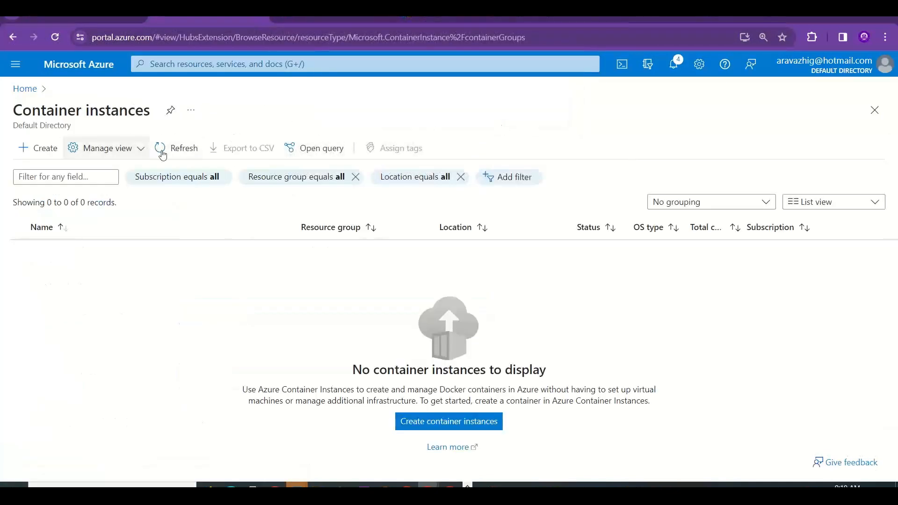
{"action": "left_click", "coordinate": [454, 420]}
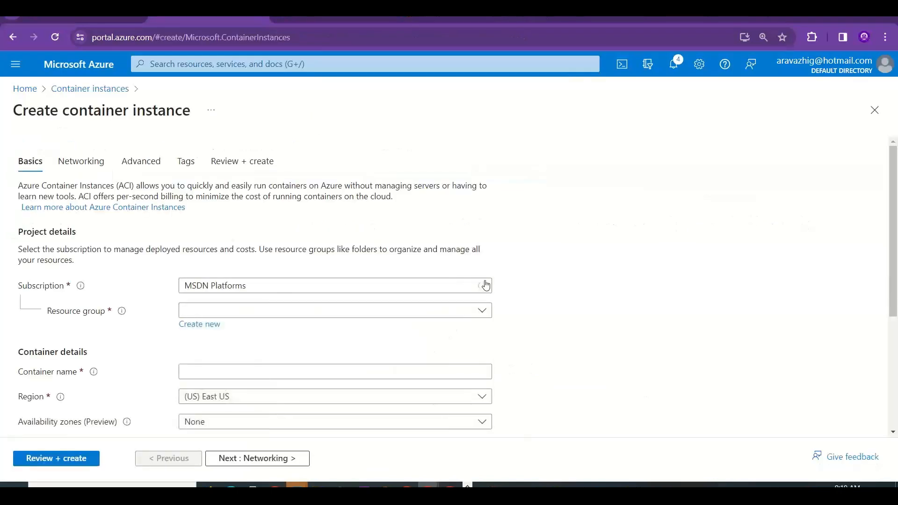
{"action": "scroll", "coordinate": [896, 300], "scroll_direction": "down", "scroll_amount": 1}
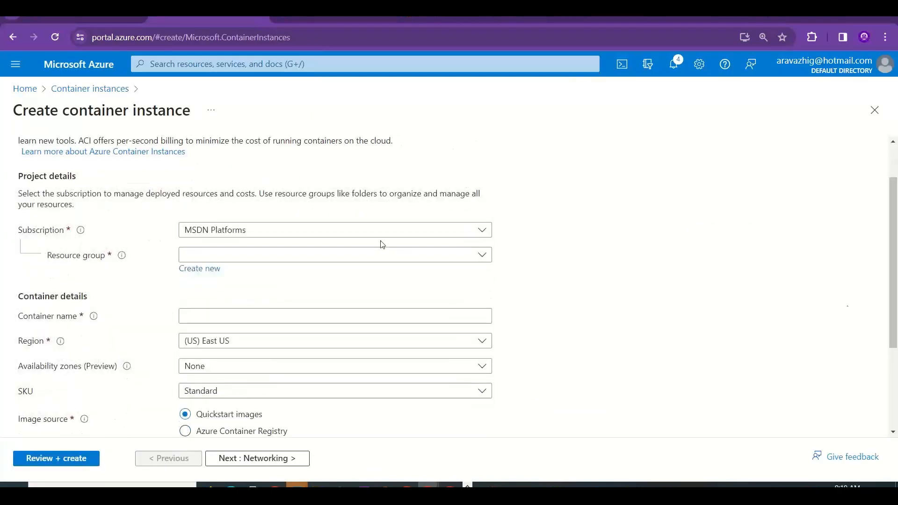
{"action": "left_click", "coordinate": [356, 253]}
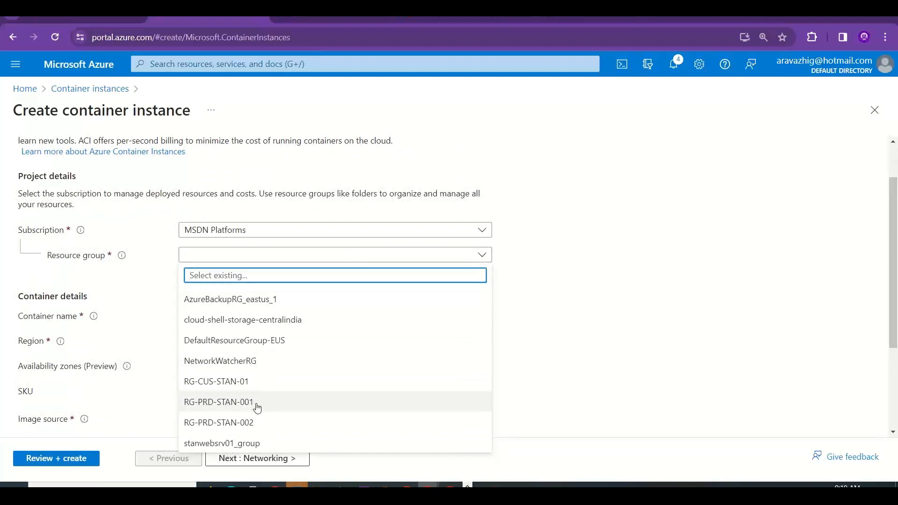
{"action": "left_click", "coordinate": [257, 403]}
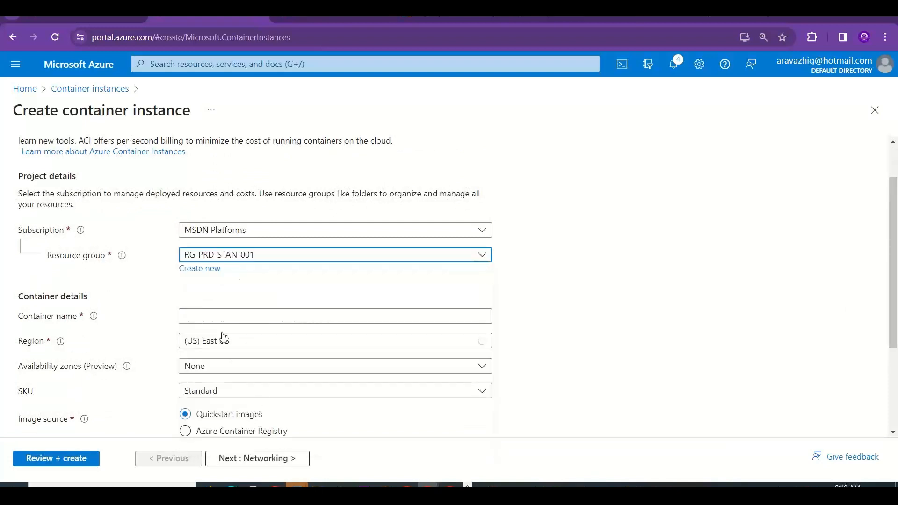
{"action": "left_click", "coordinate": [221, 318]}
{"action": "type", "text": "stanctr002"}
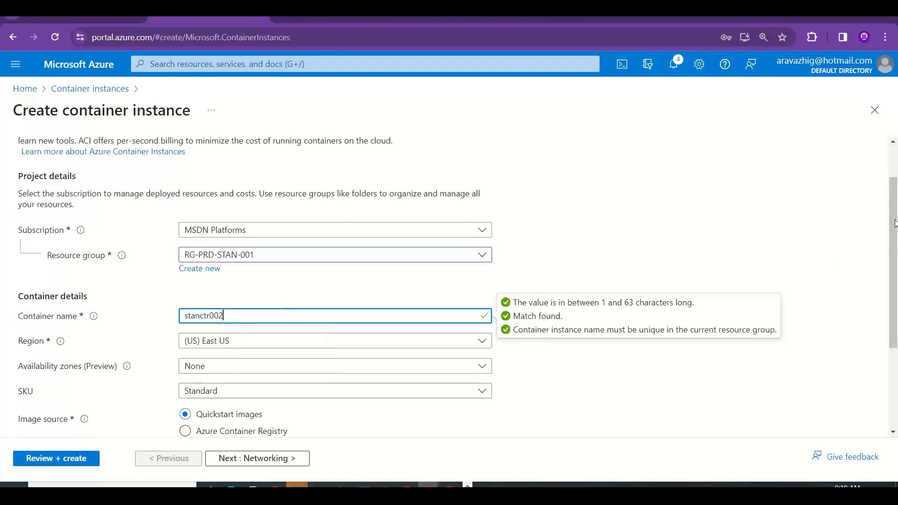
Choose Azure Container Registry as the image source with registry stanacr01, image stanacrdemo1/azurewithstan and tag v2.
{"action": "scroll", "coordinate": [288, 306], "scroll_direction": "down", "scroll_amount": 3}
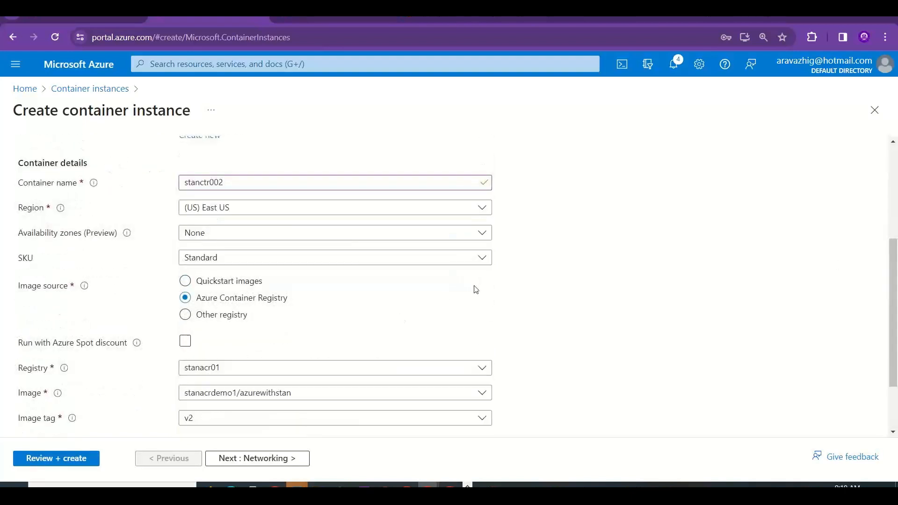
{"action": "scroll", "coordinate": [896, 308], "scroll_direction": "down", "scroll_amount": 2}
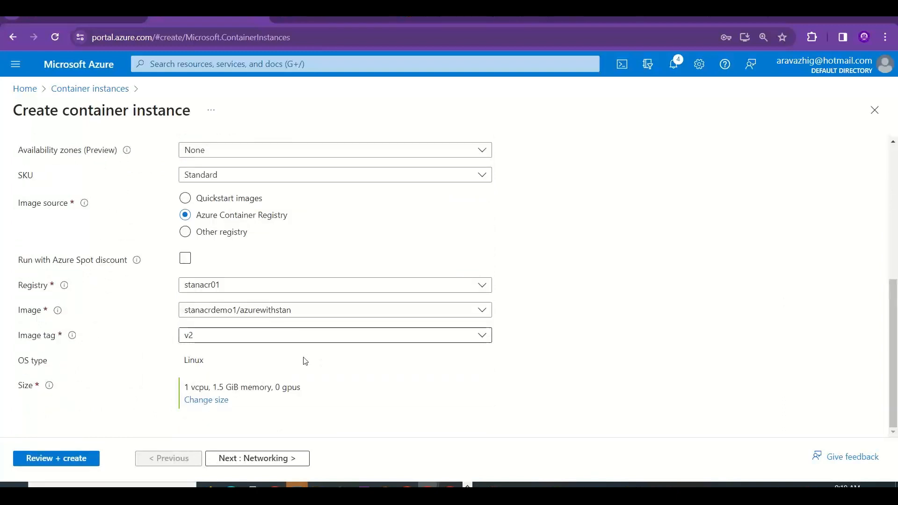
{"action": "left_click", "coordinate": [386, 315]}
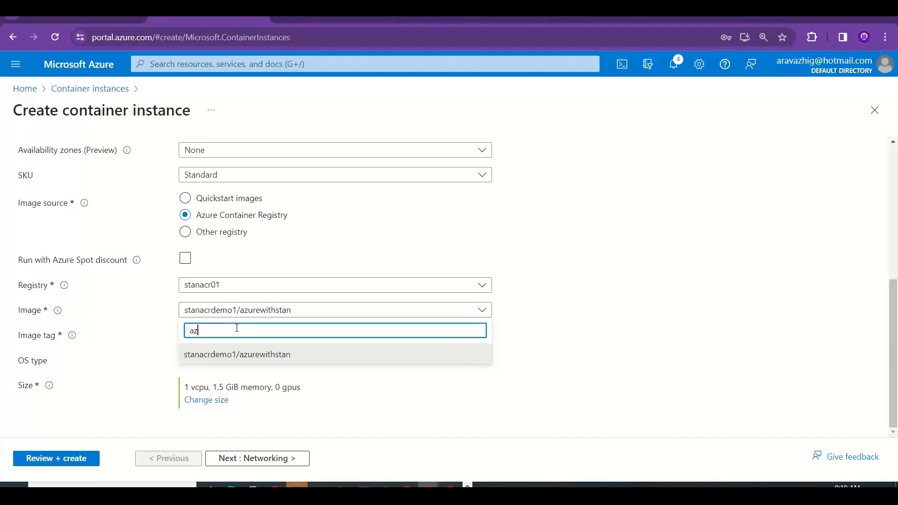
{"action": "left_click", "coordinate": [648, 298]}
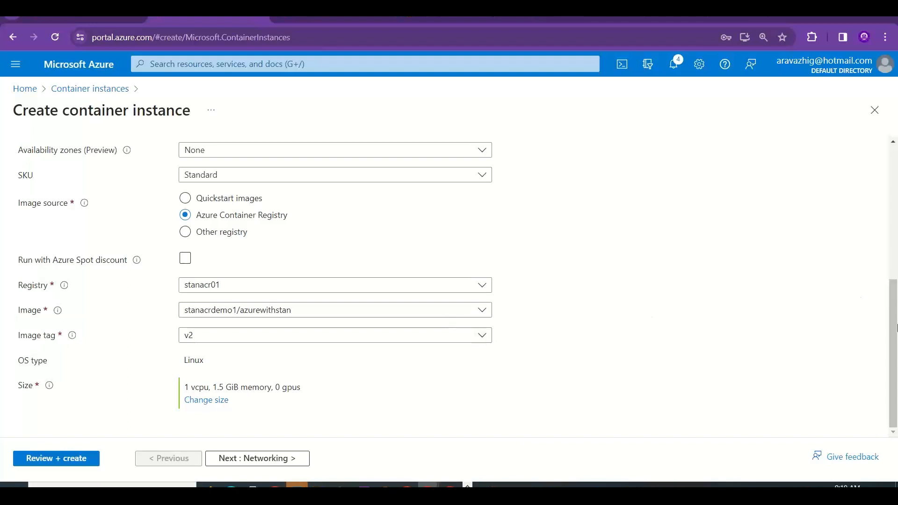
Check the basic settings of the new container instance, validate the configuration and create it.
{"action": "scroll", "coordinate": [894, 395], "scroll_direction": "up", "scroll_amount": 5}
{"action": "scroll", "coordinate": [894, 395], "scroll_direction": "down", "scroll_amount": 5}
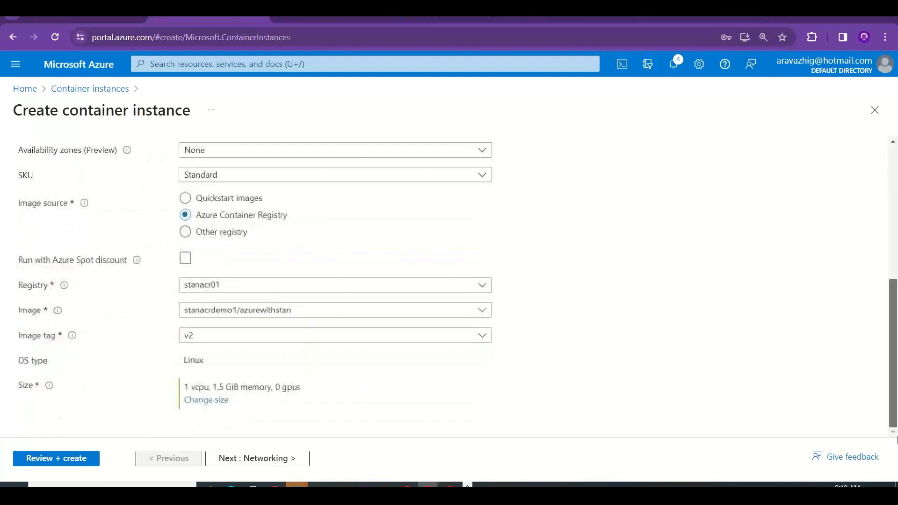
{"action": "left_click", "coordinate": [74, 459]}
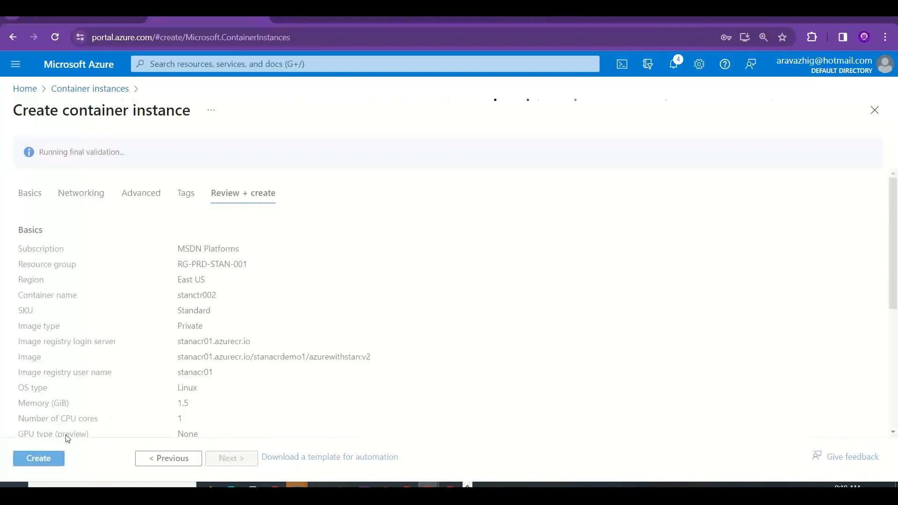
{"action": "left_click", "coordinate": [34, 459]}
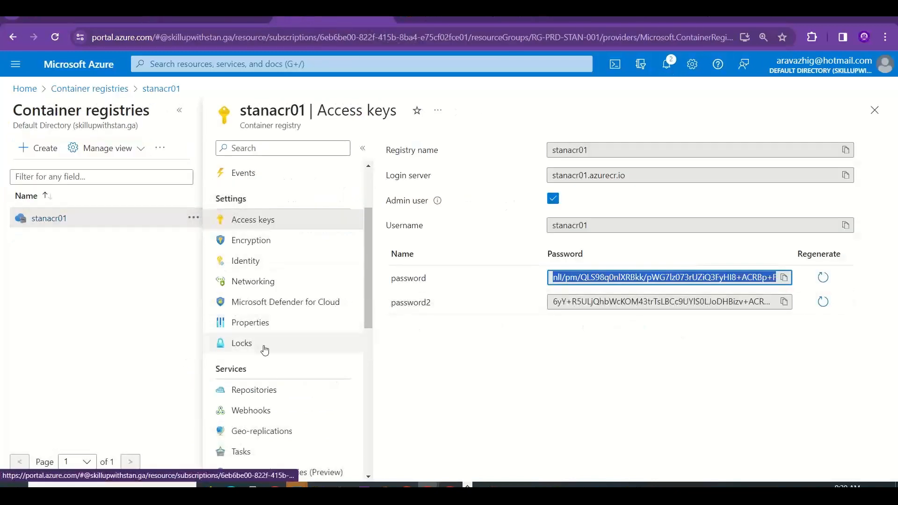
Inspect the v2 tag of repository stanacrdemo1/azurewithstan in stanacr01, including its Docker pull command and manifest.
{"action": "left_click", "coordinate": [272, 390]}
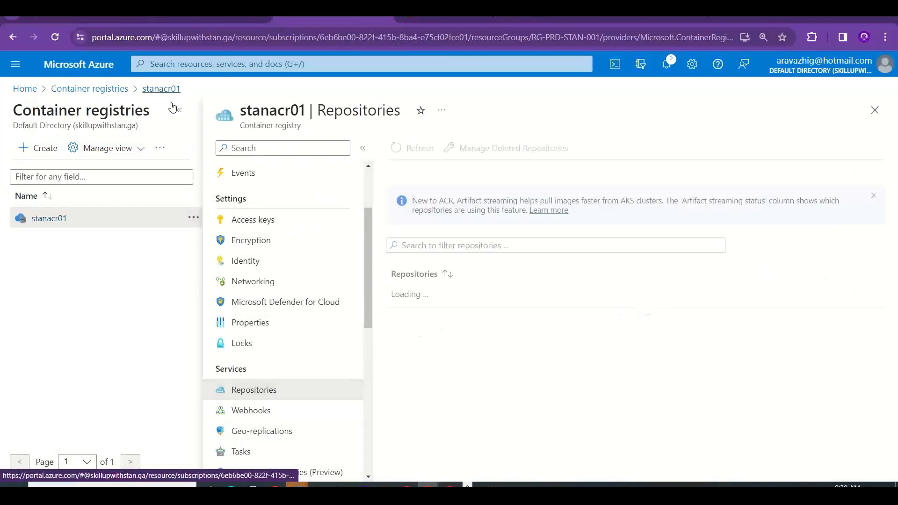
{"action": "left_click", "coordinate": [180, 111]}
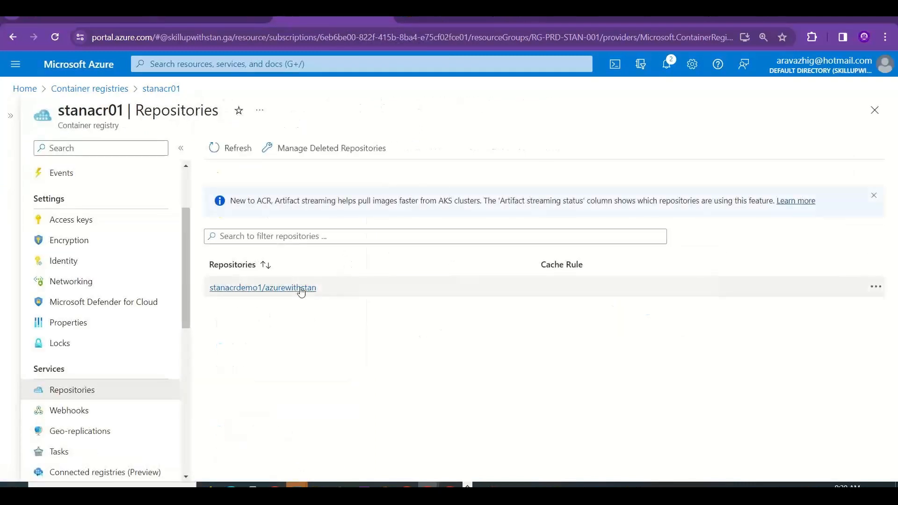
{"action": "left_click", "coordinate": [300, 289]}
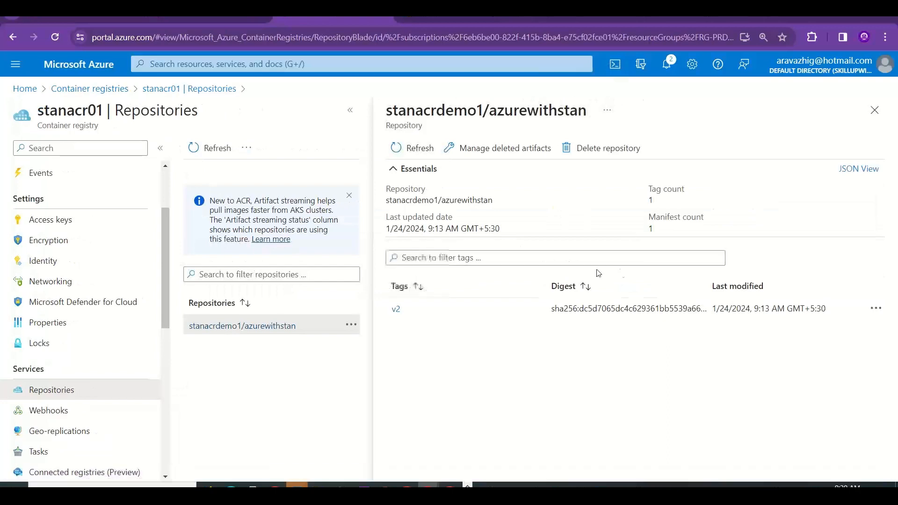
{"action": "left_click", "coordinate": [396, 309]}
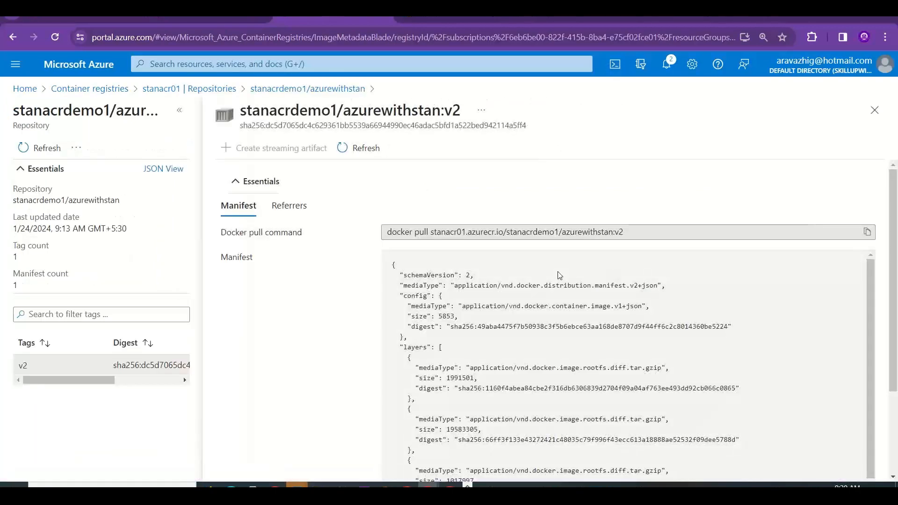
{"action": "left_click", "coordinate": [636, 320]}
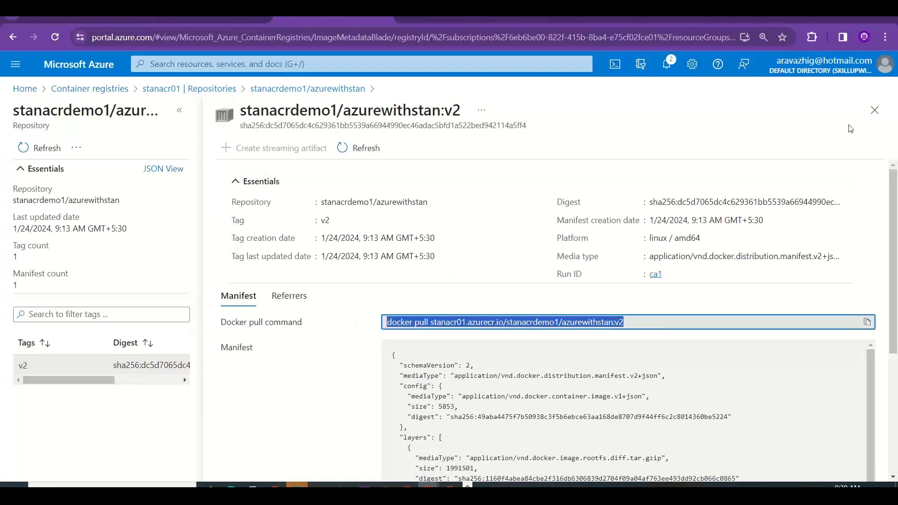
{"action": "left_click", "coordinate": [881, 119]}
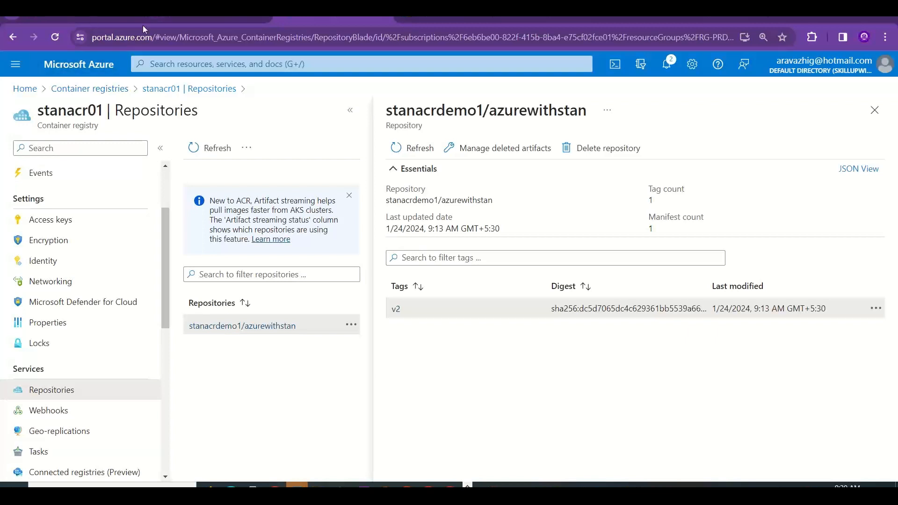
Review the Networking and Geo-replications settings of container registry stanacr01.
{"action": "left_click", "coordinate": [76, 282]}
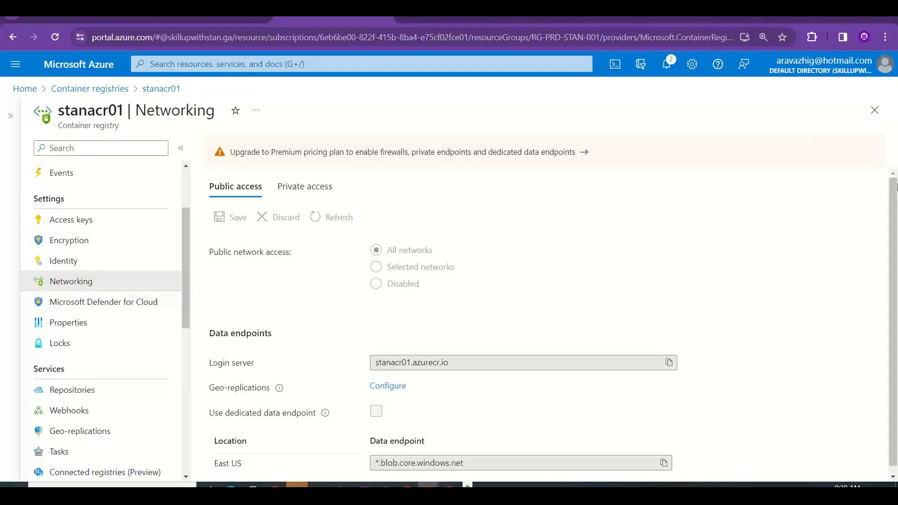
{"action": "scroll", "coordinate": [896, 190], "scroll_direction": "down", "scroll_amount": 1}
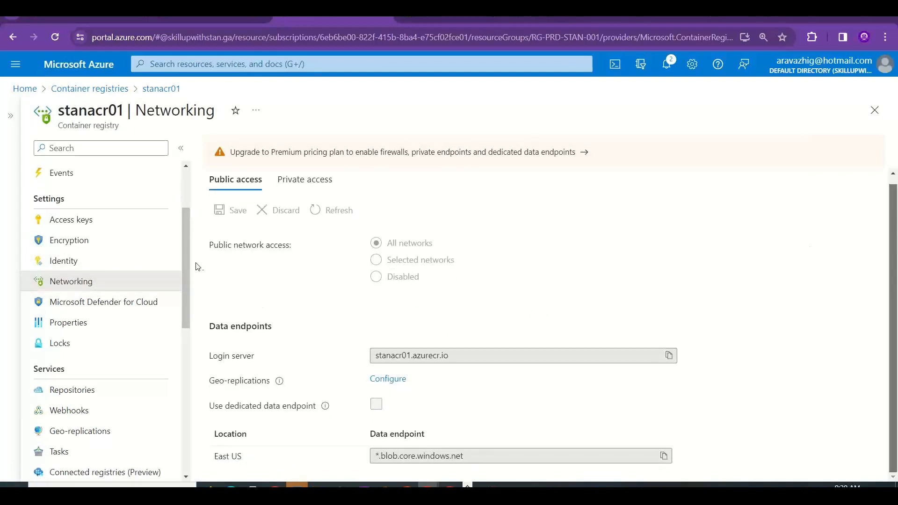
{"action": "left_click", "coordinate": [102, 427]}
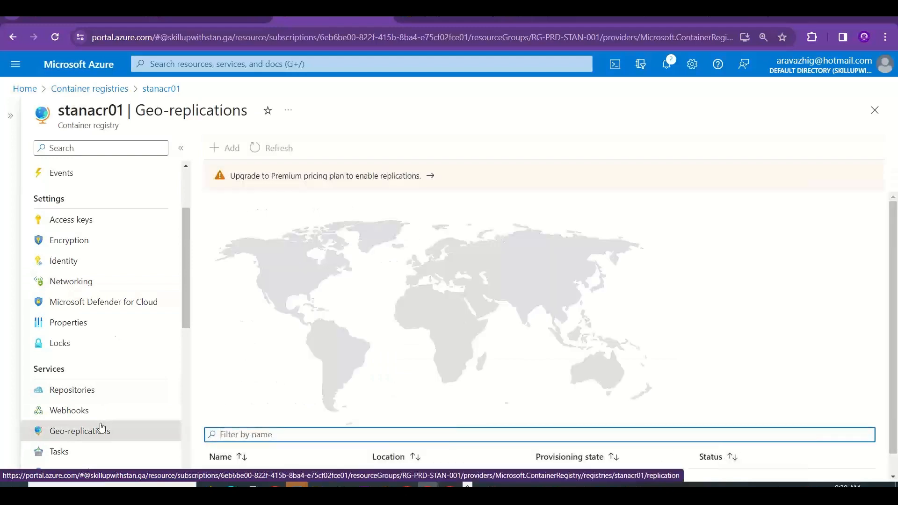
{"action": "left_click_drag", "start_coordinate": [895, 220], "coordinate": [896, 262]}
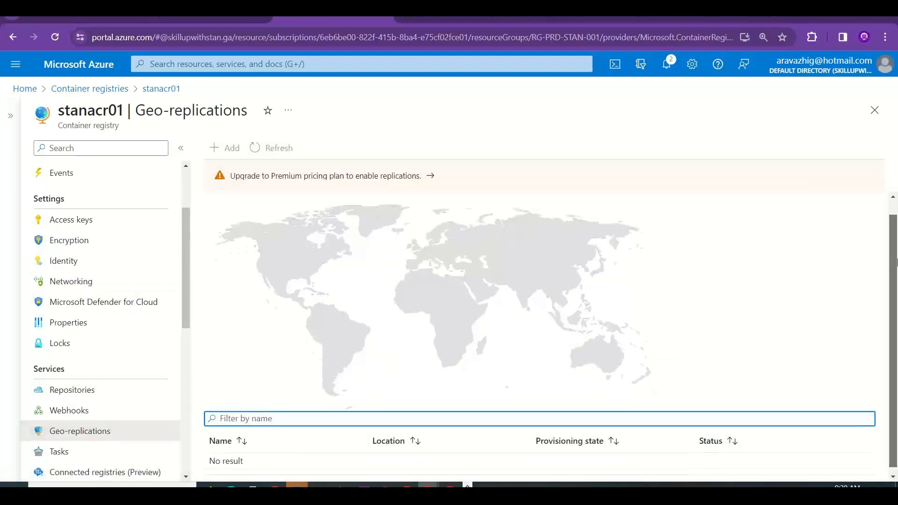
Open the deployed container instance stanctr002, copy its public IP address and browse to it in a new tab.
{"action": "left_click", "coordinate": [229, 16]}
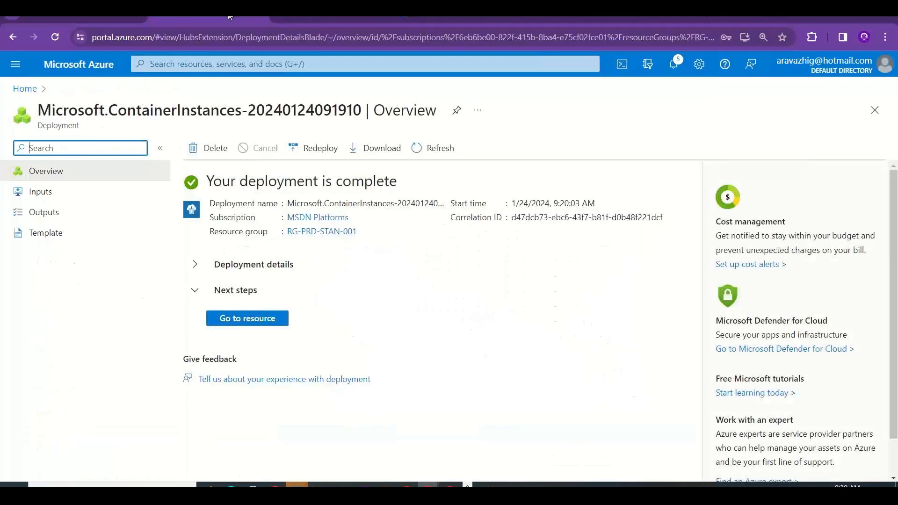
{"action": "left_click", "coordinate": [248, 318]}
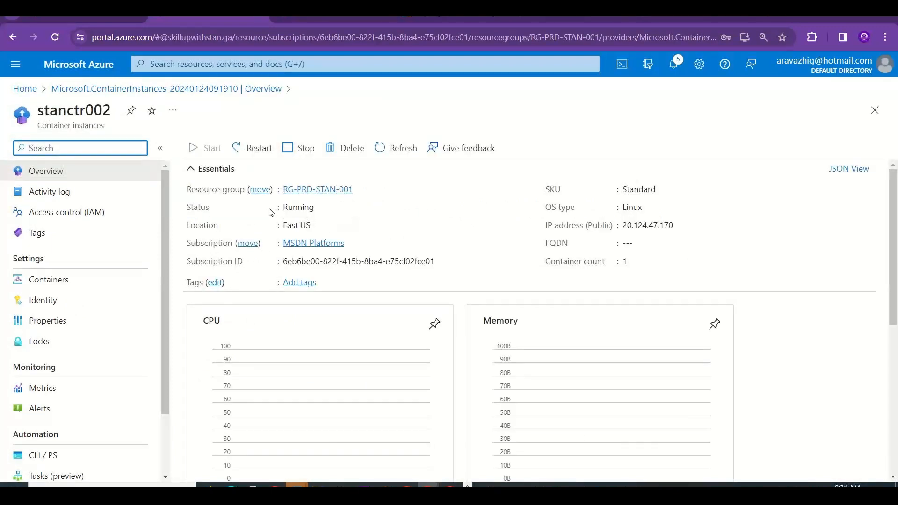
{"action": "left_click", "coordinate": [681, 226]}
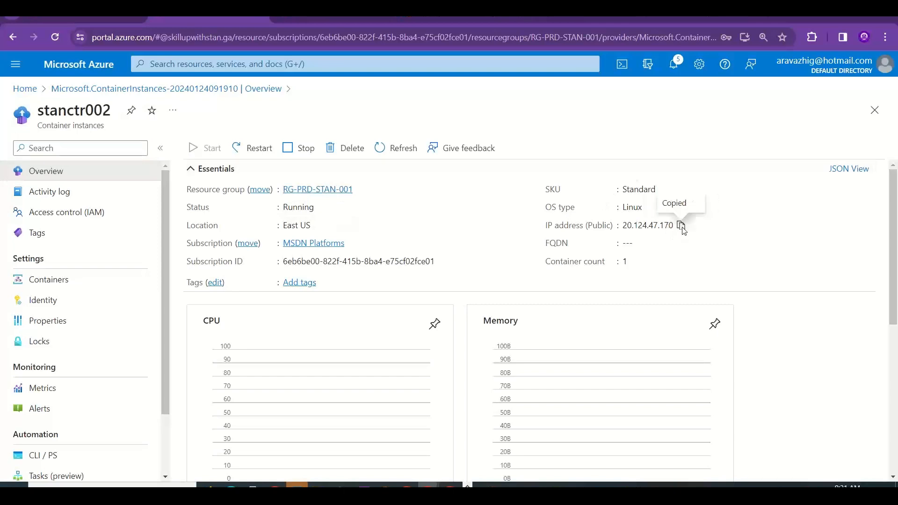
{"action": "key", "text": "ctrl+t"}
{"action": "key", "text": "ctrl+v"}
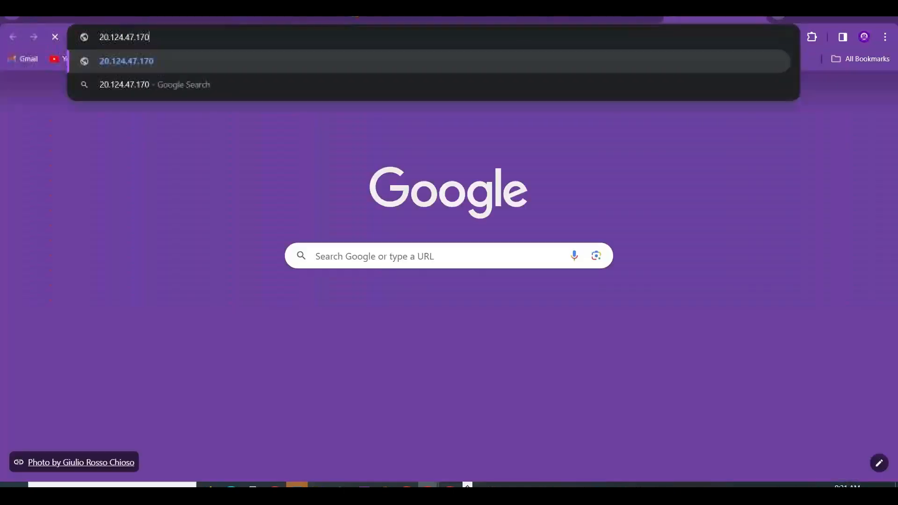
{"action": "key", "text": "Return"}
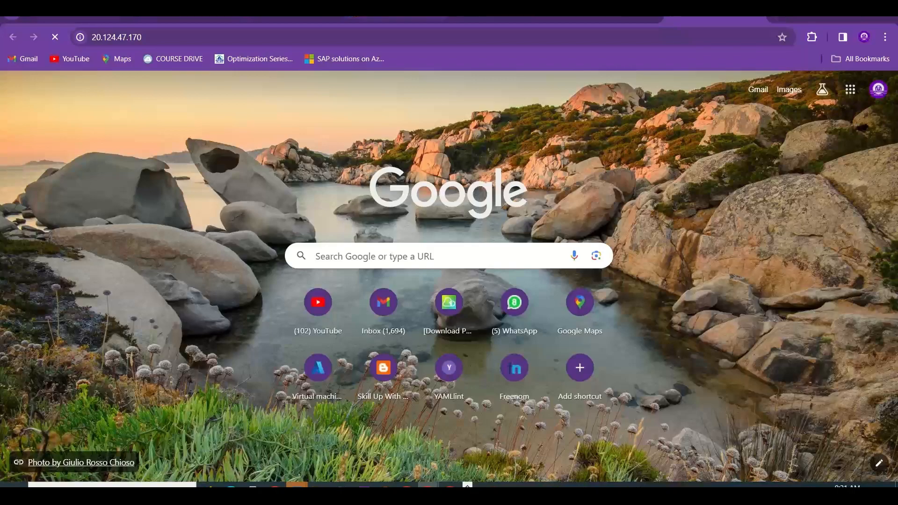
Review the Cloud Shell build and push output for stanacrdemo1/azurewithstan:v2 back to its first build step.
{"action": "left_click", "coordinate": [80, 19]}
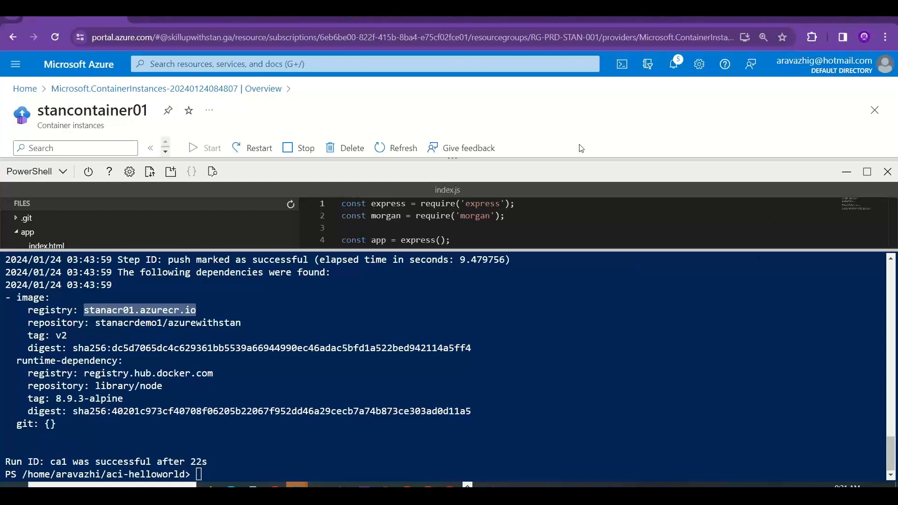
{"action": "left_click", "coordinate": [892, 260]}
{"action": "scroll", "coordinate": [892, 260], "scroll_direction": "up", "scroll_amount": 10}
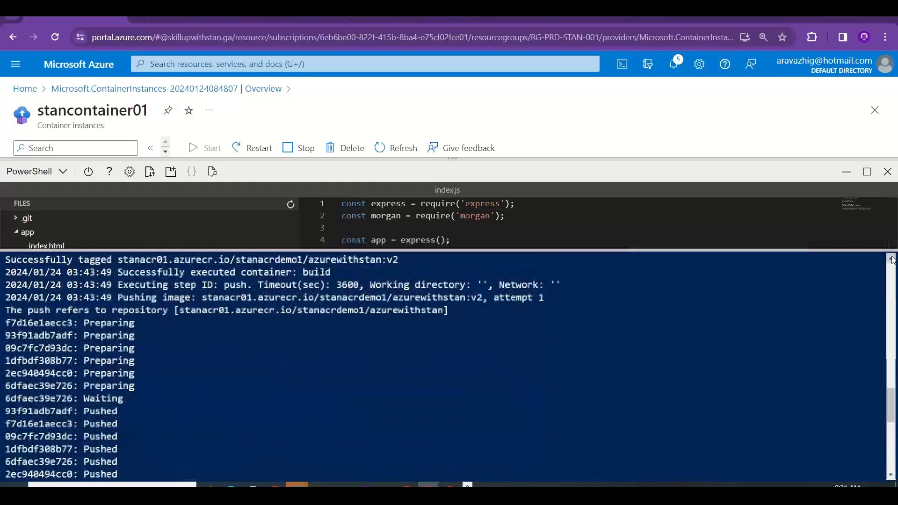
{"action": "scroll", "coordinate": [892, 260], "scroll_direction": "up", "scroll_amount": 4}
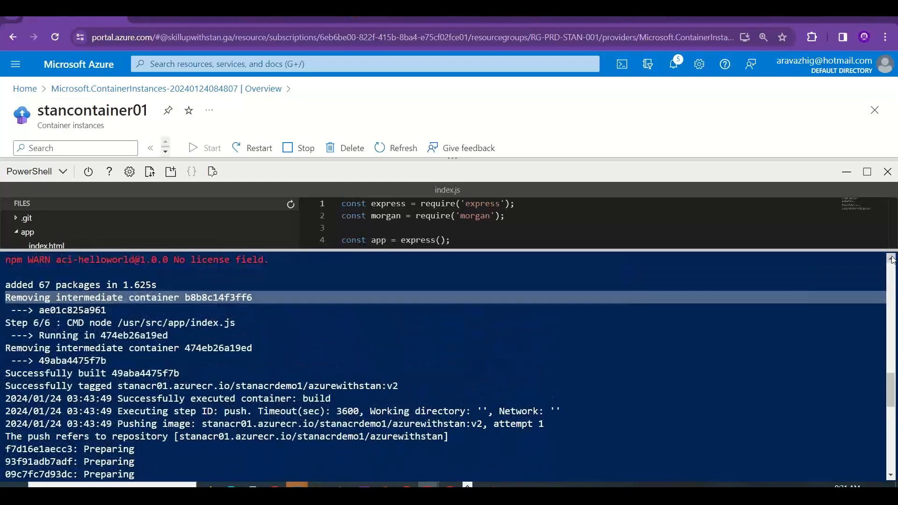
{"action": "scroll", "coordinate": [892, 261], "scroll_direction": "up", "scroll_amount": 6}
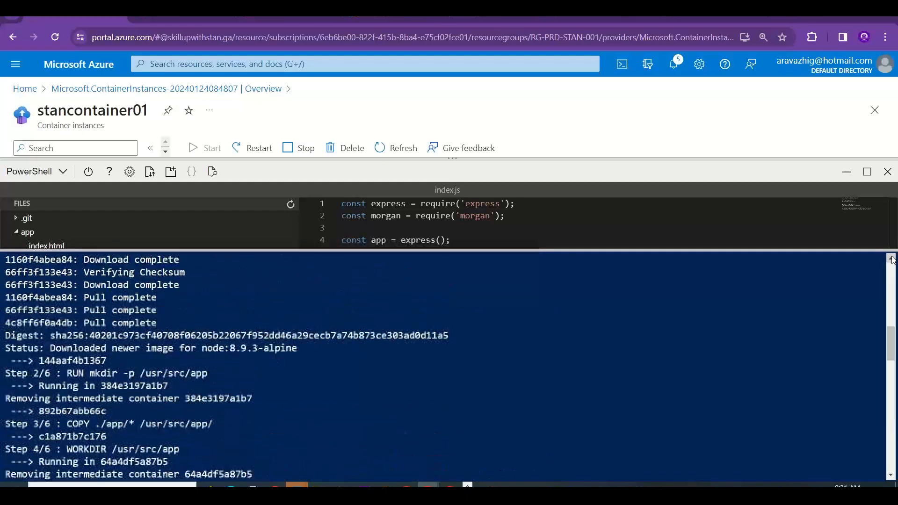
{"action": "scroll", "coordinate": [892, 260], "scroll_direction": "up", "scroll_amount": 10}
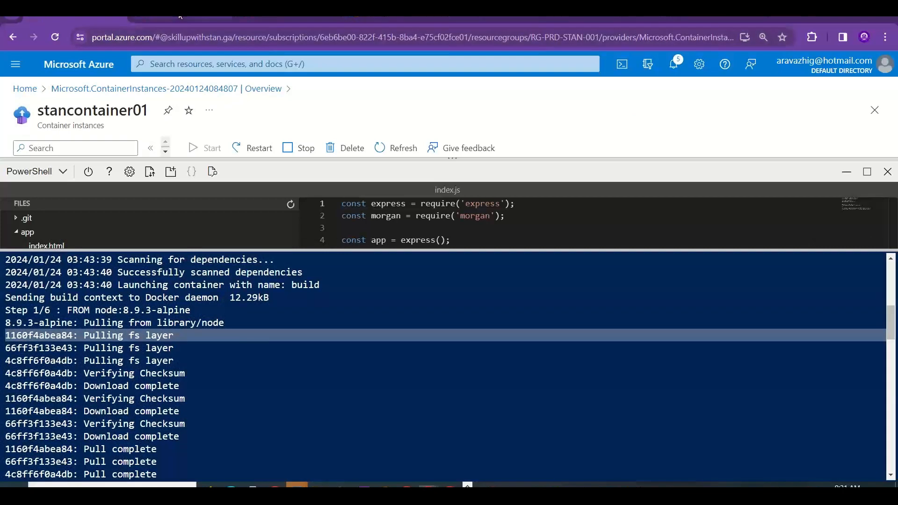
Look over the CPU, memory and network charts on the overview of container instance stanctr002.
{"action": "left_click", "coordinate": [242, 19]}
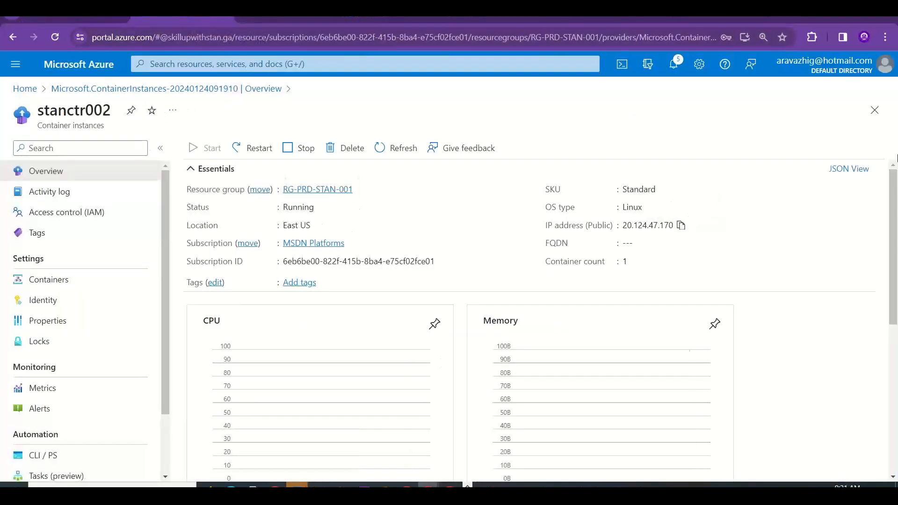
{"action": "left_click_drag", "start_coordinate": [893, 221], "coordinate": [893, 337]}
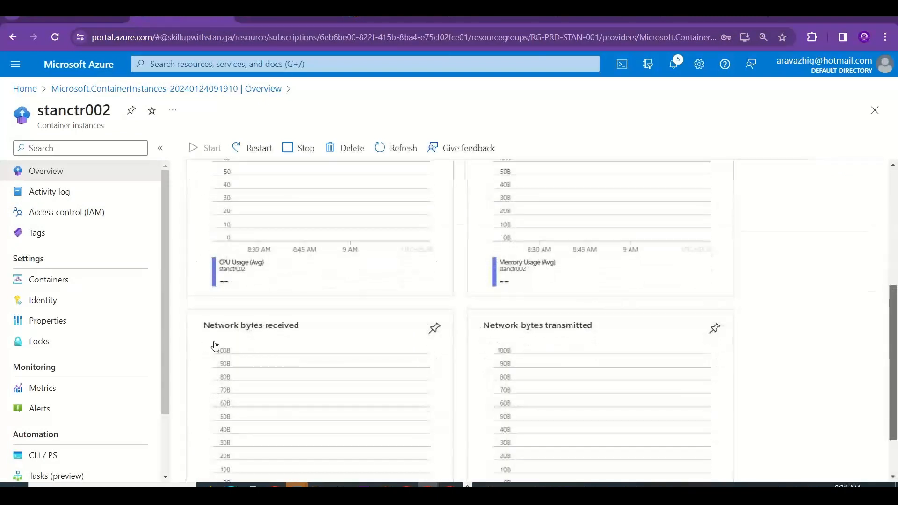
{"action": "scroll", "coordinate": [166, 285], "scroll_direction": "down", "scroll_amount": 2}
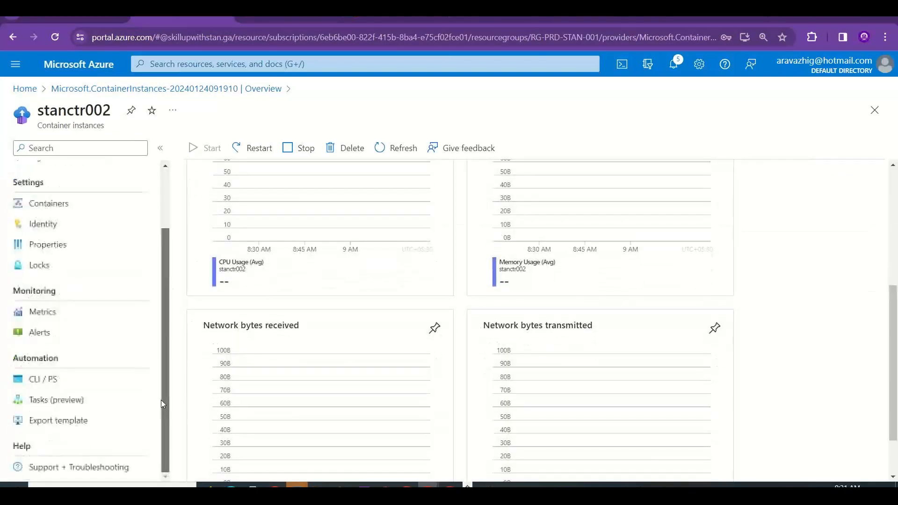
Open the containers of stanctr002 and connect to the running container with the /bin/sh start-up command.
{"action": "left_click", "coordinate": [66, 206]}
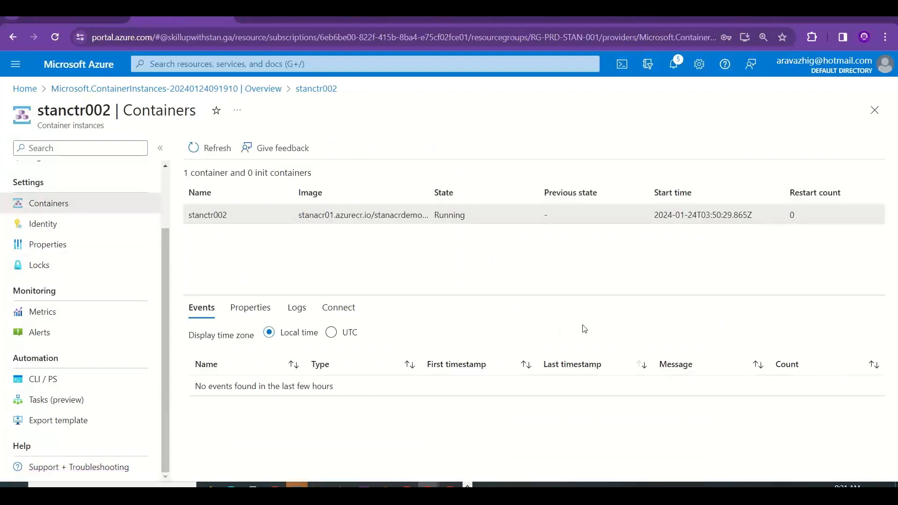
{"action": "left_click", "coordinate": [327, 310]}
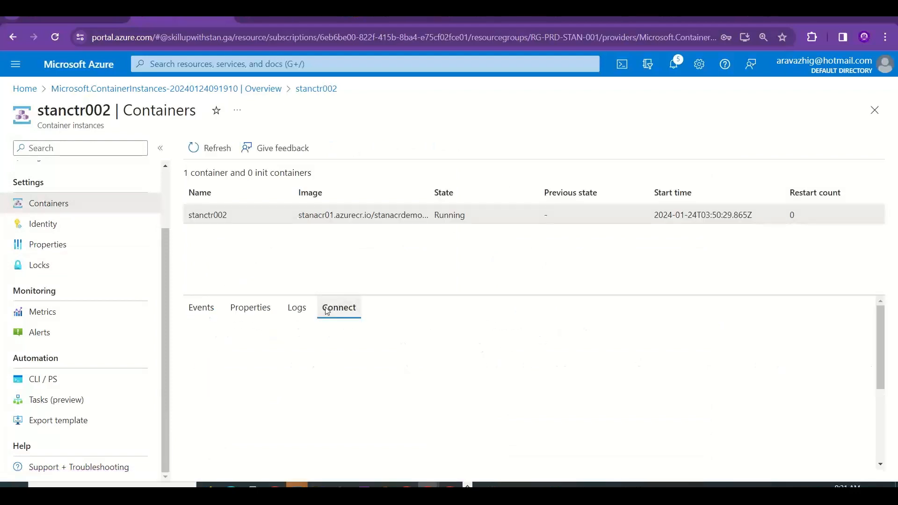
{"action": "left_click", "coordinate": [298, 309]}
{"action": "left_click", "coordinate": [339, 308]}
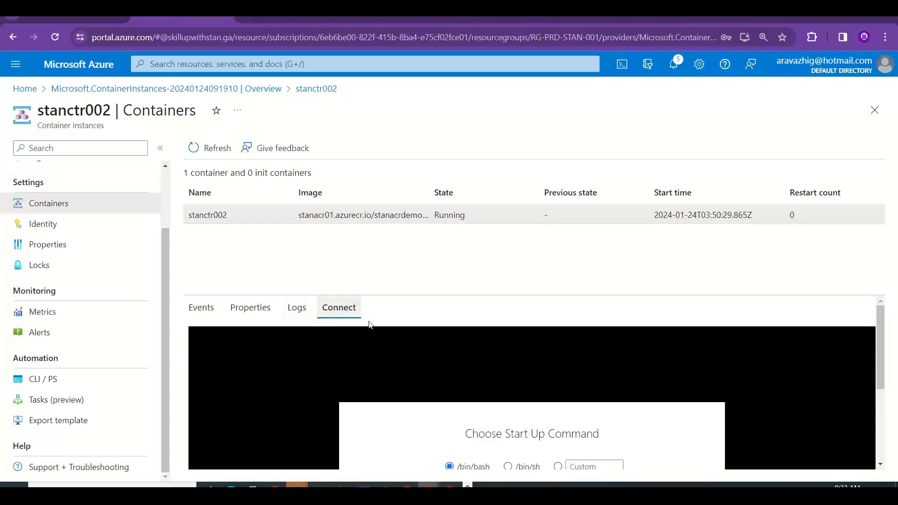
{"action": "left_click", "coordinate": [525, 465]}
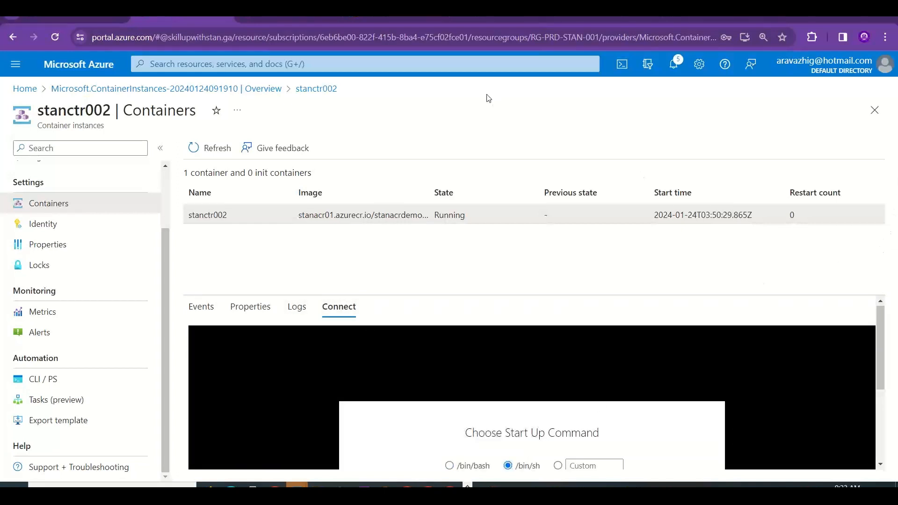
{"action": "scroll", "coordinate": [884, 385], "scroll_direction": "down", "scroll_amount": 3}
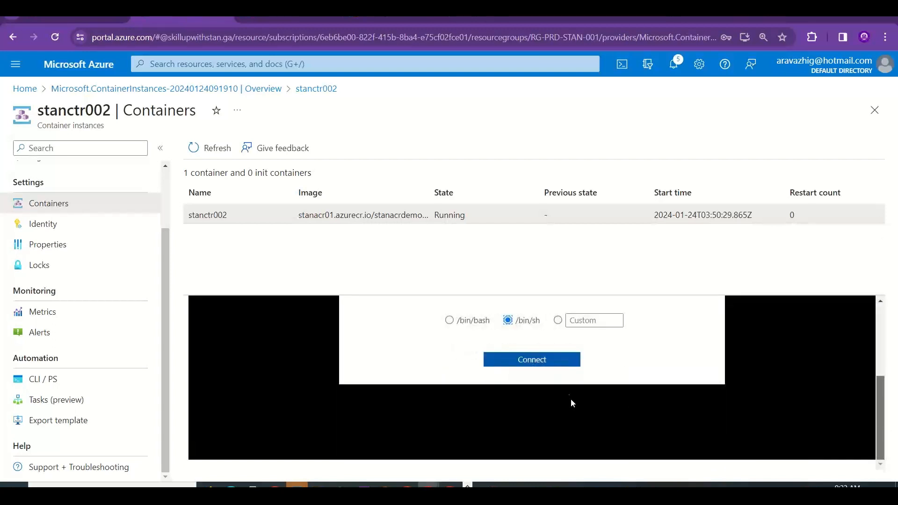
{"action": "left_click_drag", "start_coordinate": [466, 214], "coordinate": [398, 215]}
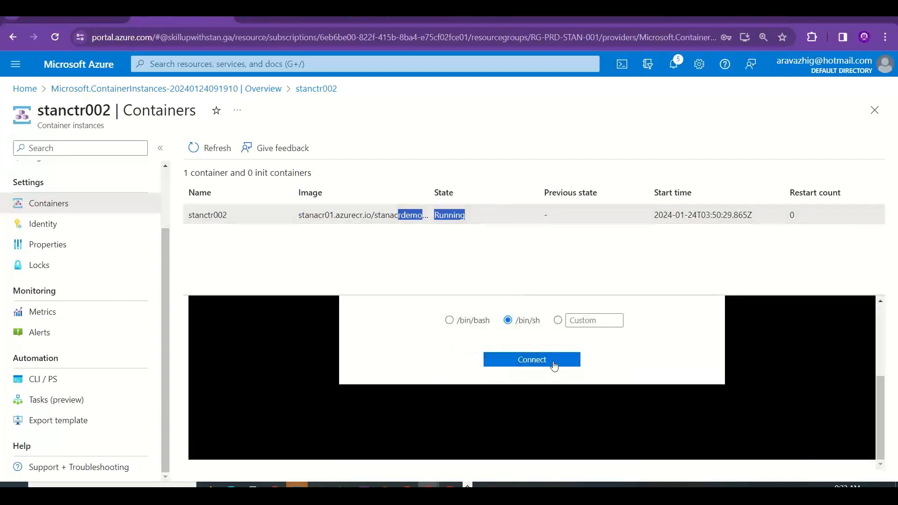
{"action": "left_click", "coordinate": [538, 360]}
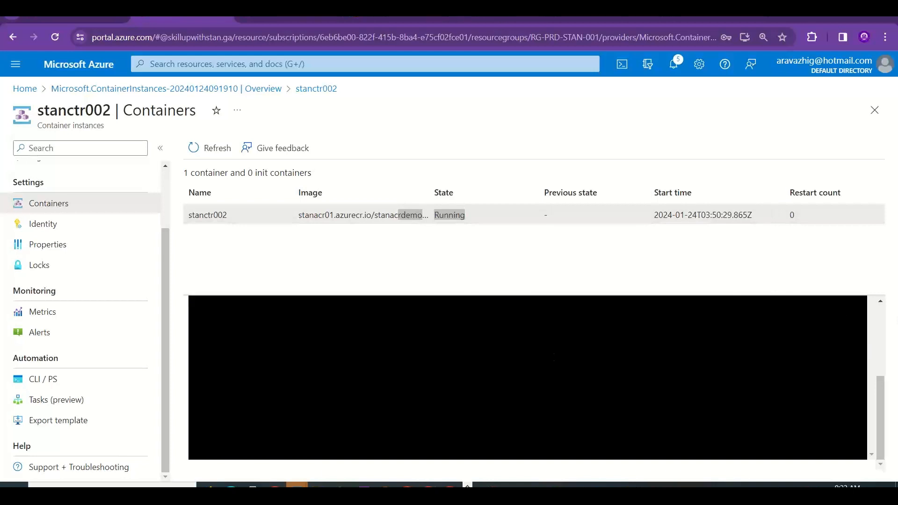
Load the public IP address 20.124.47.170 again and check the version wording in the welcome heading.
{"action": "left_click", "coordinate": [715, 18]}
{"action": "left_click", "coordinate": [643, 35]}
{"action": "key", "text": "Return"}
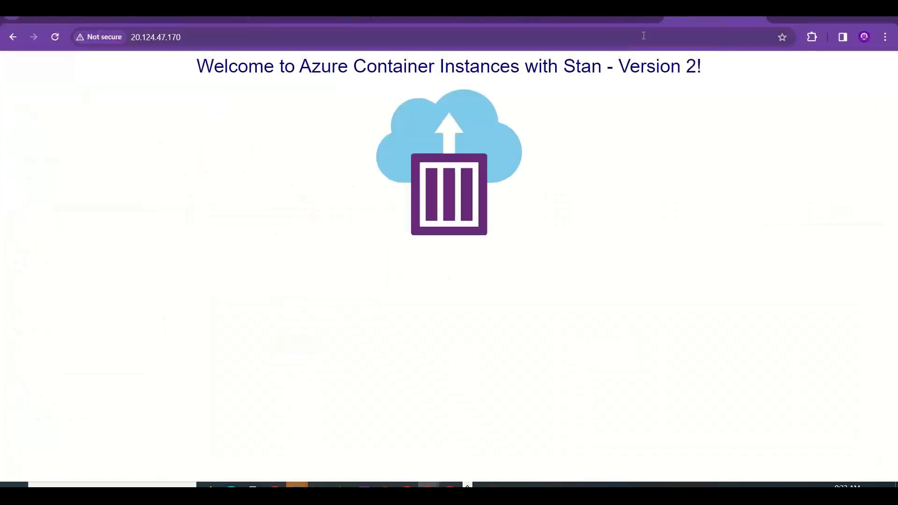
{"action": "left_click_drag", "start_coordinate": [707, 66], "coordinate": [572, 66]}
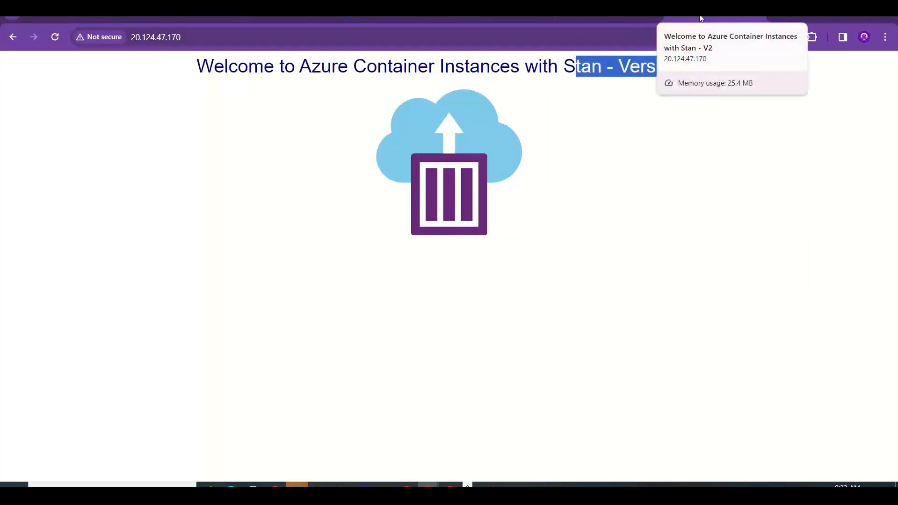
{"action": "left_click", "coordinate": [561, 68]}
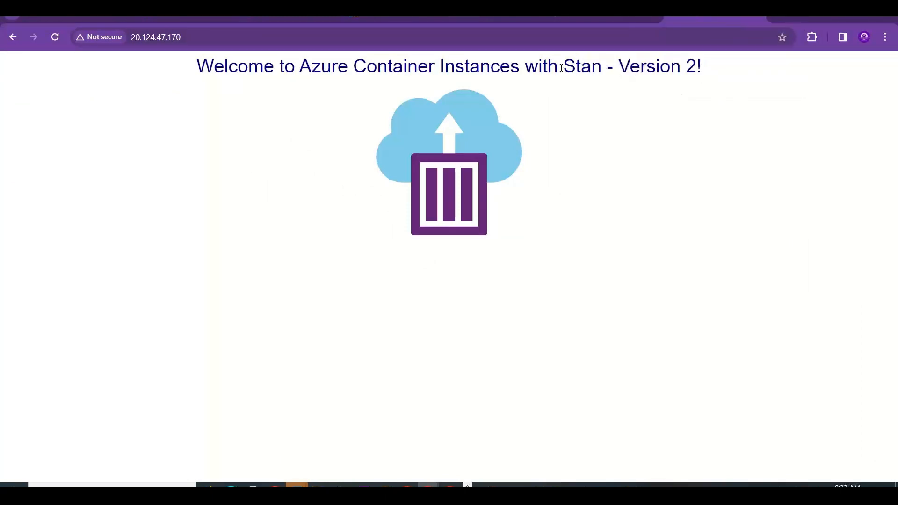
{"action": "left_click_drag", "start_coordinate": [530, 66], "coordinate": [698, 68]}
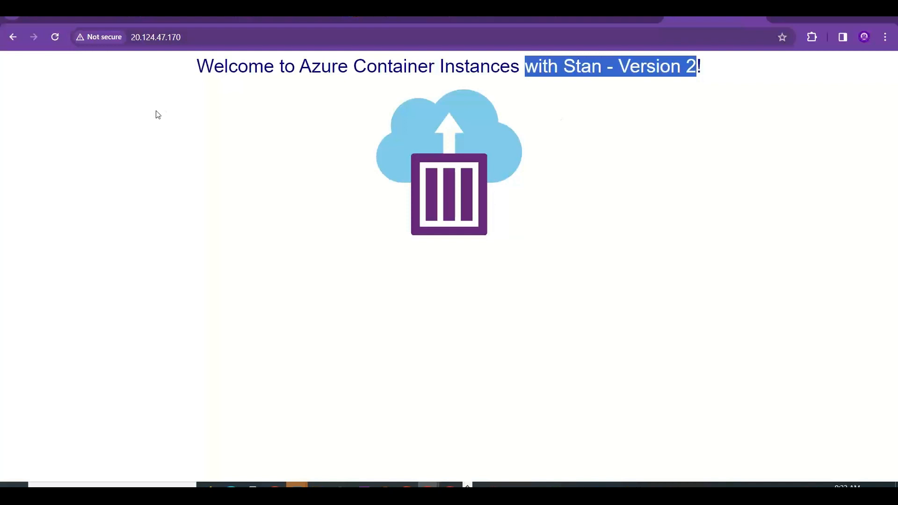
Return to the overview of container instance stanctr002 and review its essentials.
{"action": "left_click", "coordinate": [66, 17]}
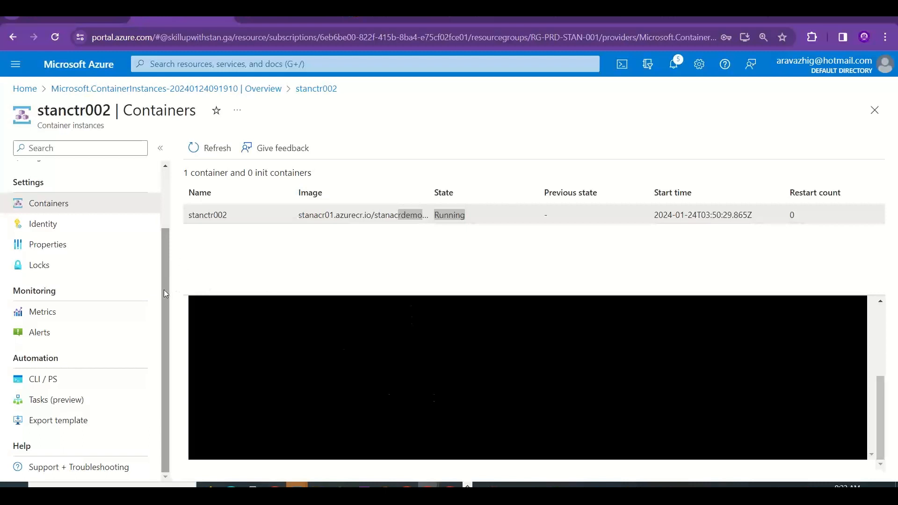
{"action": "scroll", "coordinate": [162, 201], "scroll_direction": "up", "scroll_amount": 2}
{"action": "left_click", "coordinate": [84, 175]}
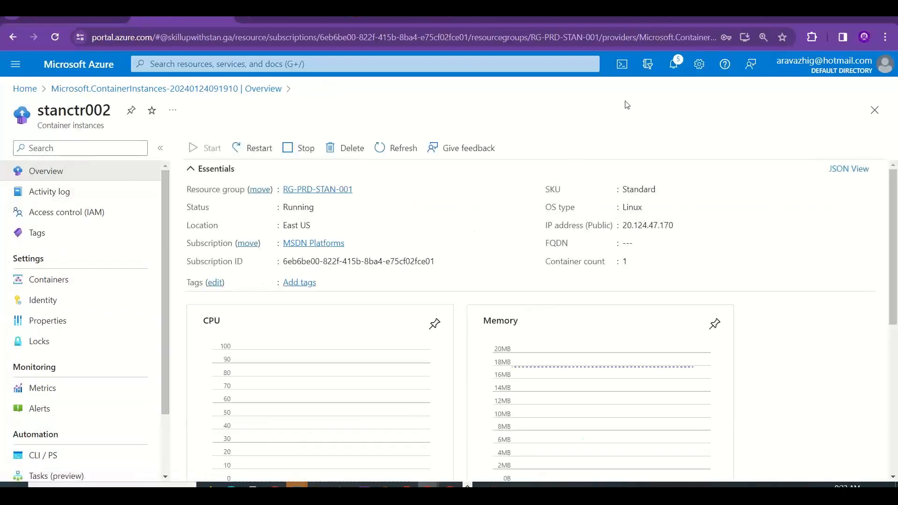
{"action": "mouse_move", "coordinate": [894, 184]}
{"action": "left_mouse_down"}
{"action": "mouse_move", "coordinate": [895, 333]}
{"action": "mouse_move", "coordinate": [896, 175]}
{"action": "left_mouse_up"}
Recheck the Cloud Shell build output and highlight the version text in the deployed page's heading.
{"action": "left_click", "coordinate": [81, 18]}
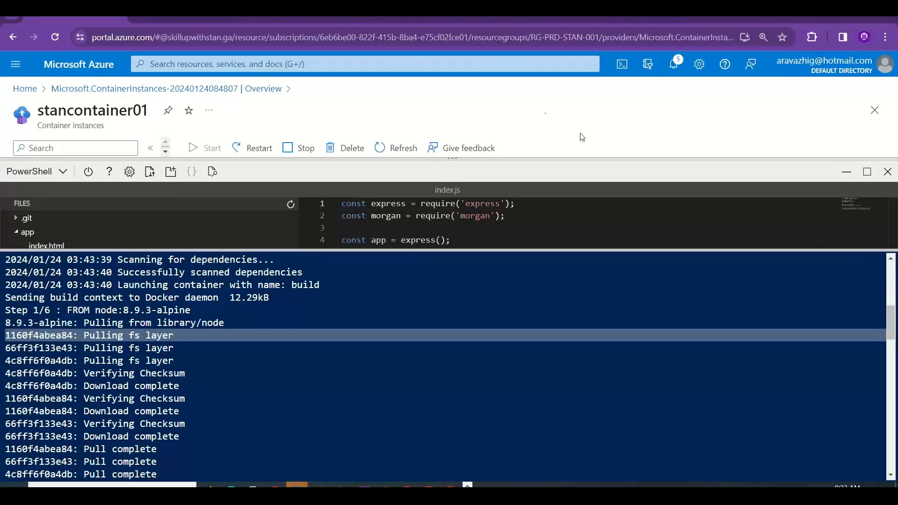
{"action": "left_click_drag", "start_coordinate": [891, 333], "coordinate": [894, 297]}
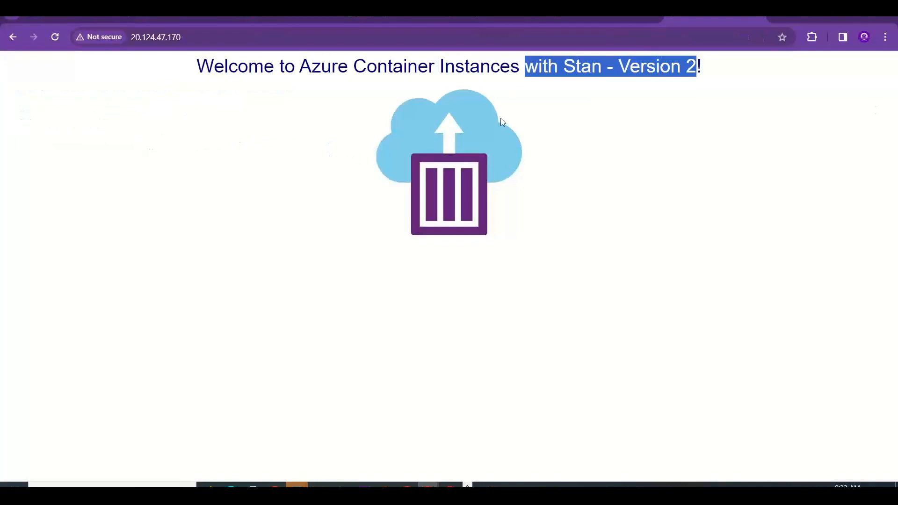
{"action": "left_click", "coordinate": [683, 62]}
{"action": "left_click_drag", "start_coordinate": [620, 66], "coordinate": [702, 66]}
Refresh the stanctr002 overview and examine its CPU, memory and network traffic charts.
{"action": "left_click", "coordinate": [192, 17]}
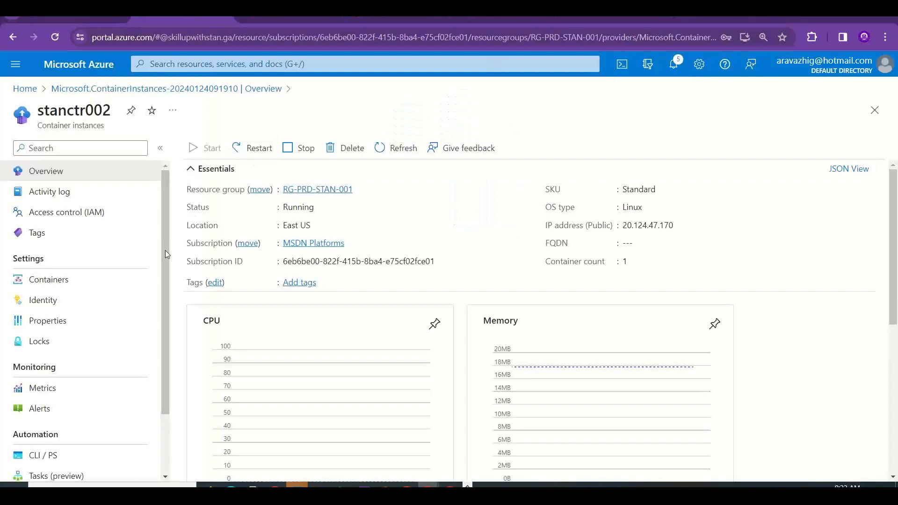
{"action": "left_click", "coordinate": [394, 148]}
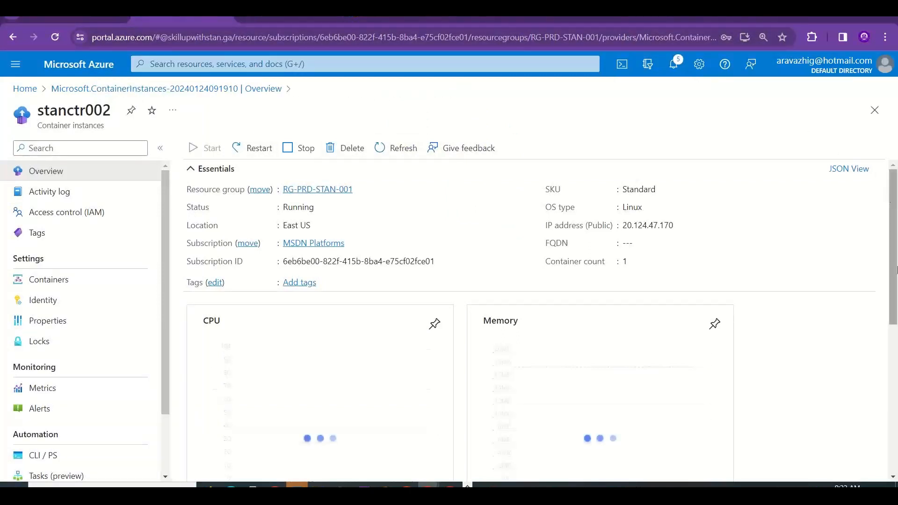
{"action": "left_click_drag", "start_coordinate": [896, 190], "coordinate": [893, 330]}
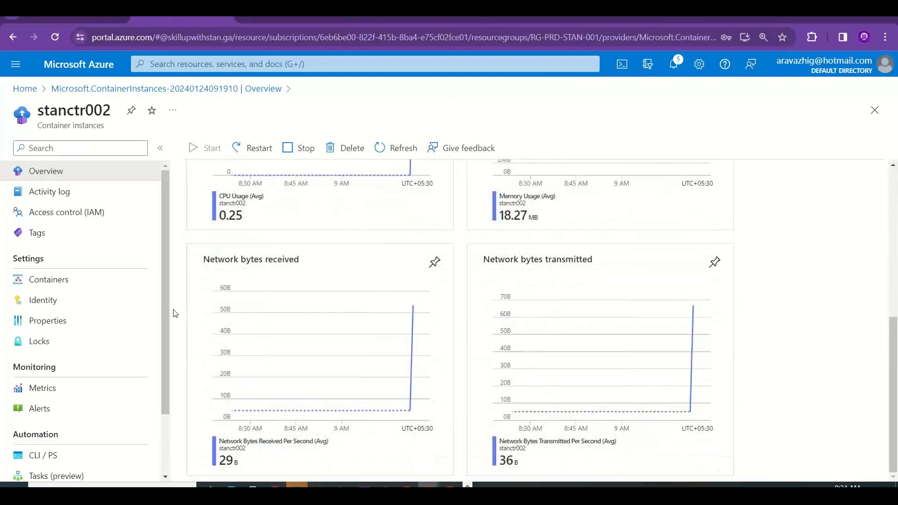
{"action": "scroll", "coordinate": [164, 316], "scroll_direction": "down", "scroll_amount": 1}
{"action": "scroll", "coordinate": [159, 327], "scroll_direction": "up", "scroll_amount": 1}
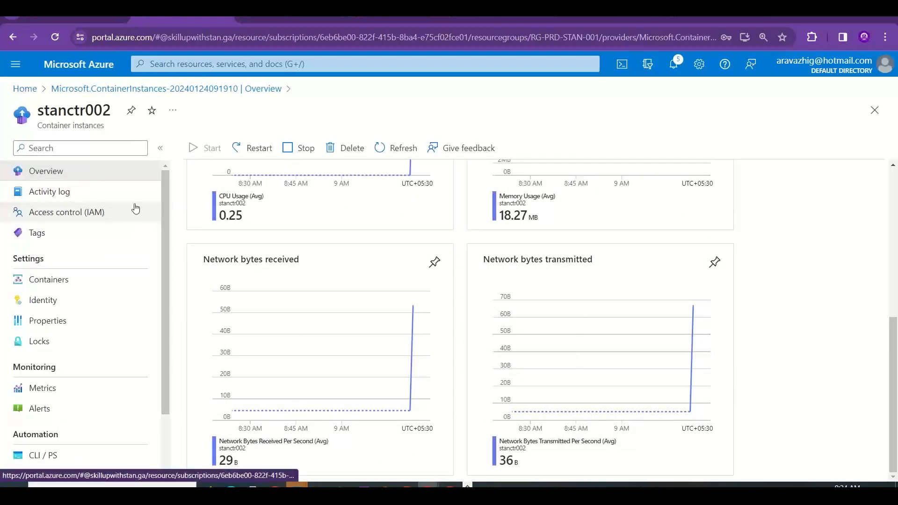
Check the Tags settings of stanctr002 and go back to its overview.
{"action": "left_click", "coordinate": [69, 235]}
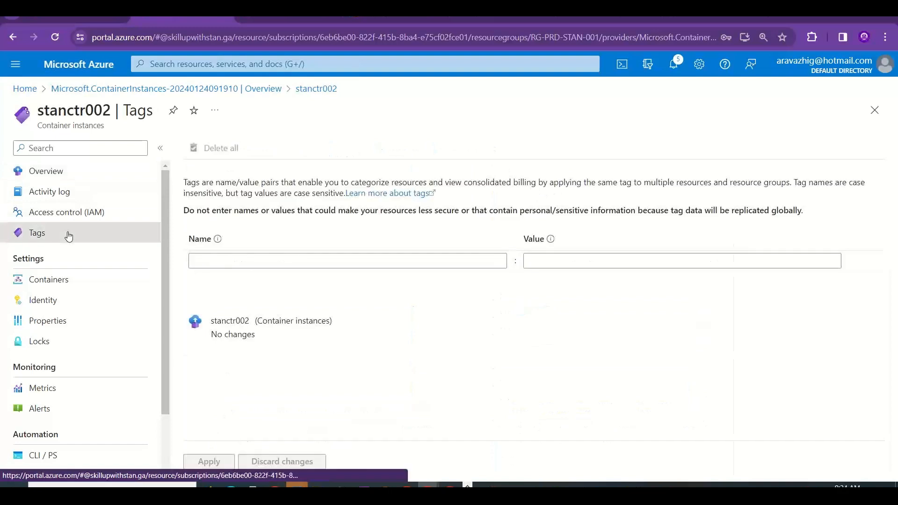
{"action": "left_click_drag", "start_coordinate": [222, 320], "coordinate": [306, 355]}
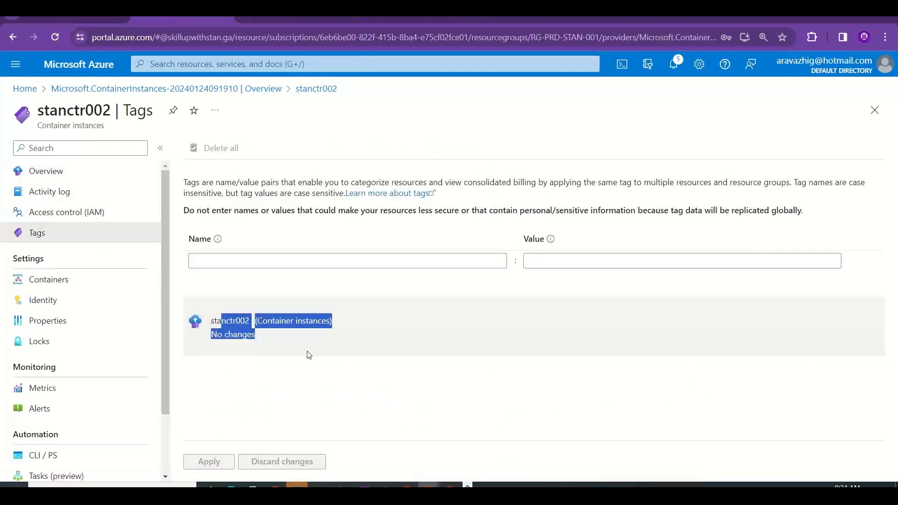
{"action": "left_click", "coordinate": [121, 179]}
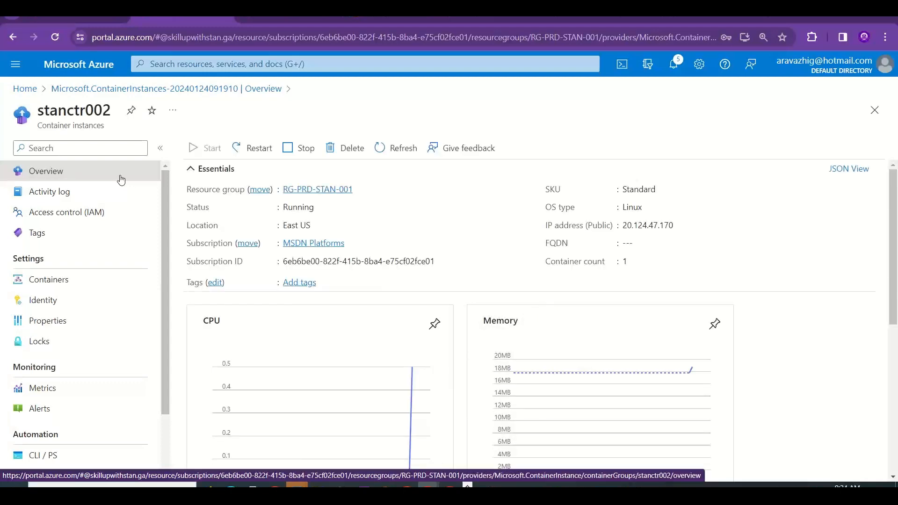
Switch to the Excel workbook and enter "MCR - Microsoft Container Registry" in cell B11 of the ACR sheet.
{"action": "key", "text": "alt+Tab"}
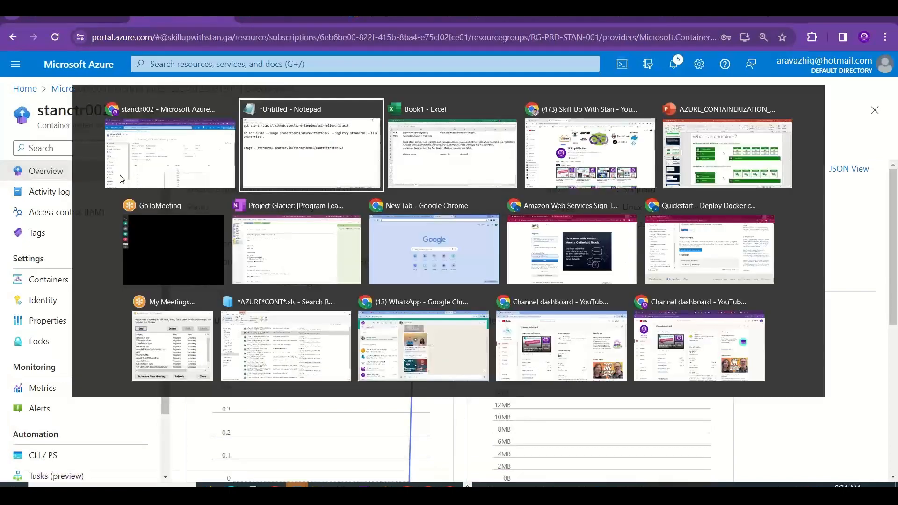
{"action": "key", "text": "alt+Tab"}
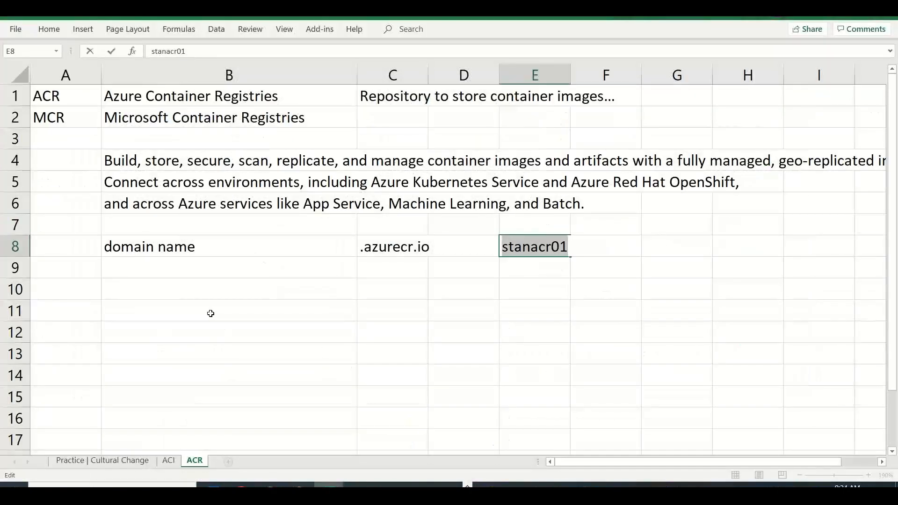
{"action": "left_click", "coordinate": [190, 311]}
{"action": "type", "text": "MC"}
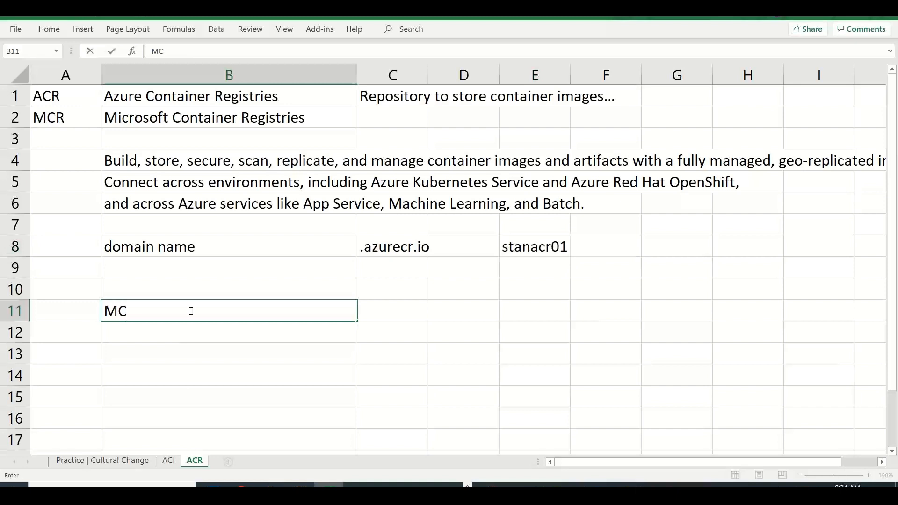
{"action": "type", "text": "R - Micr"}
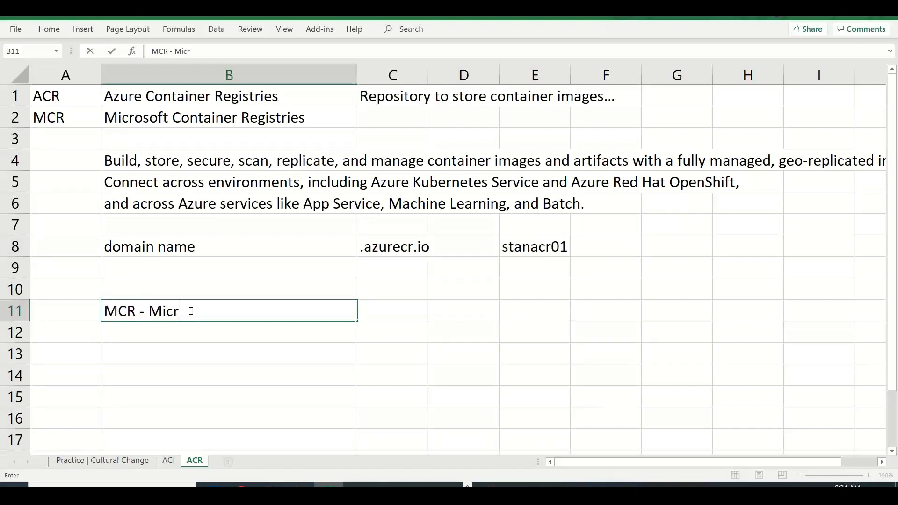
{"action": "type", "text": "osoft Contri"}
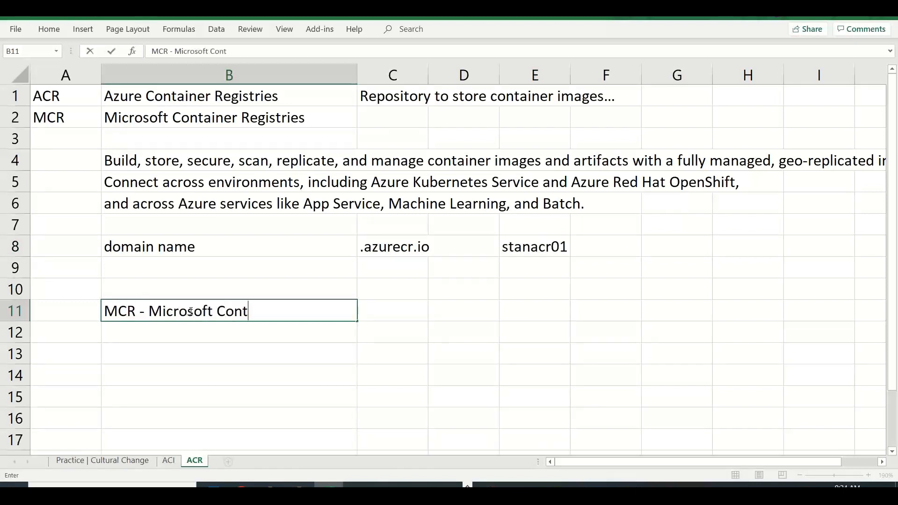
{"action": "key", "text": "BackSpace"}
{"action": "key", "text": "BackSpace"}
{"action": "type", "text": "ainer R"}
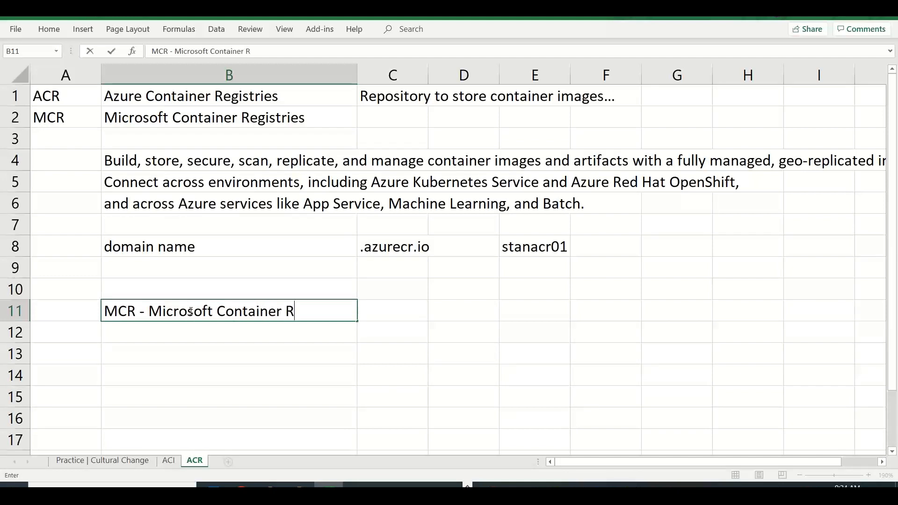
{"action": "type", "text": "egistryA"}
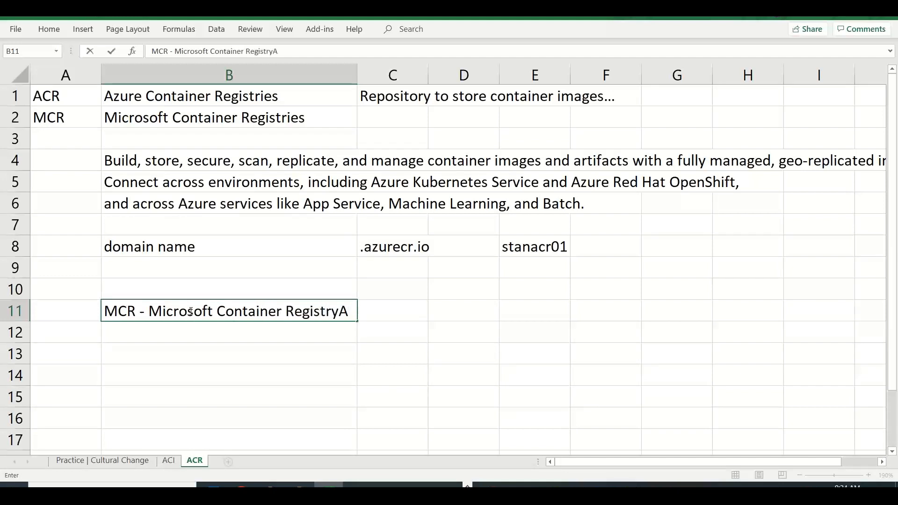
{"action": "key", "text": "BackSpace"}
{"action": "key", "text": "Return"}
Enter "ACR - Azure Container Registries" in cell B12 of the ACR sheet.
{"action": "type", "text": "AC"}
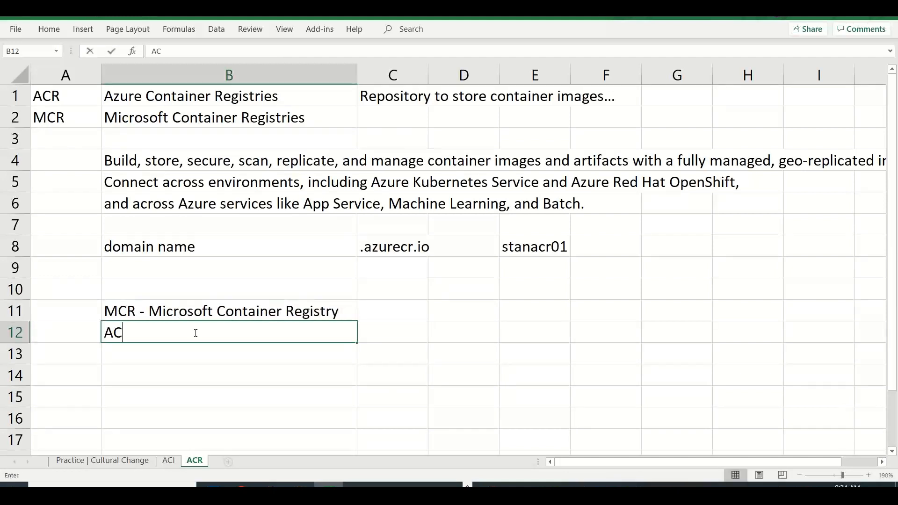
{"action": "type", "text": "R - Azure "}
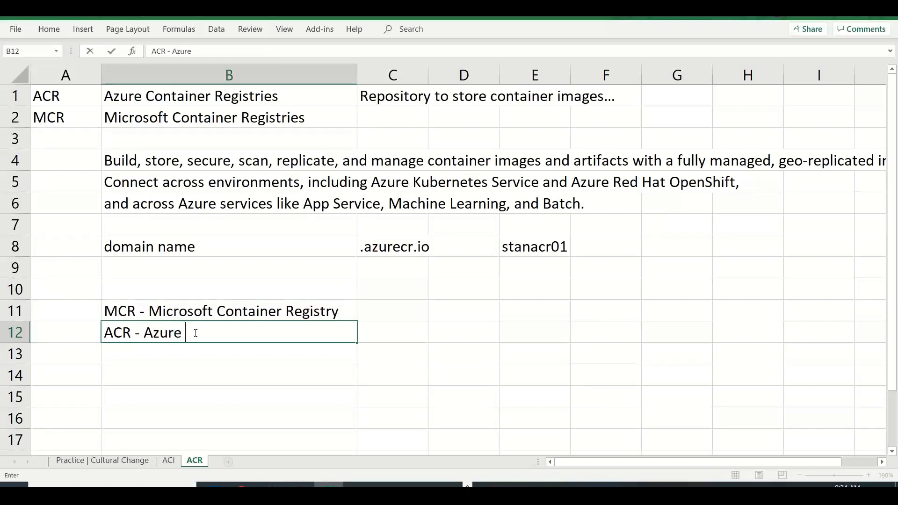
{"action": "type", "text": "Container Registries"}
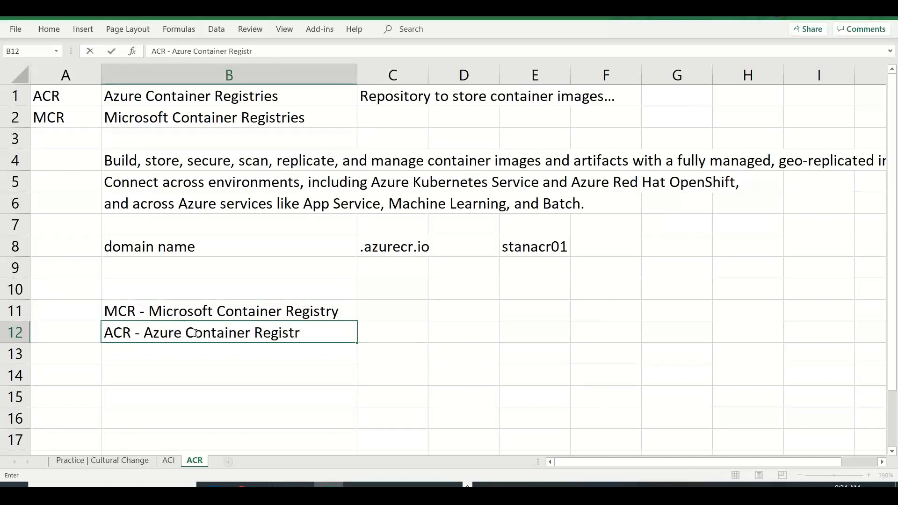
{"action": "left_click", "coordinate": [176, 375]}
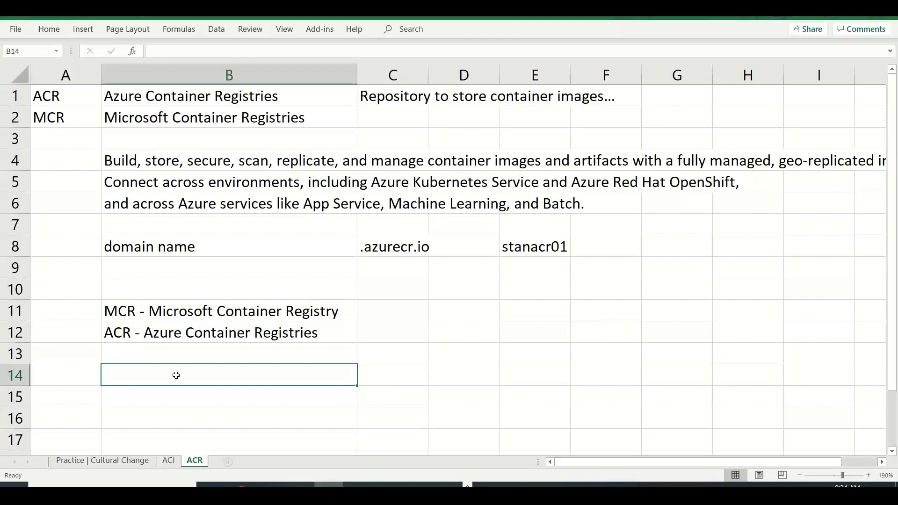
Look over the Practice | Cultural Change sheet and the ACI sheet's use cases, and try to save the workbook.
{"action": "left_click", "coordinate": [78, 460]}
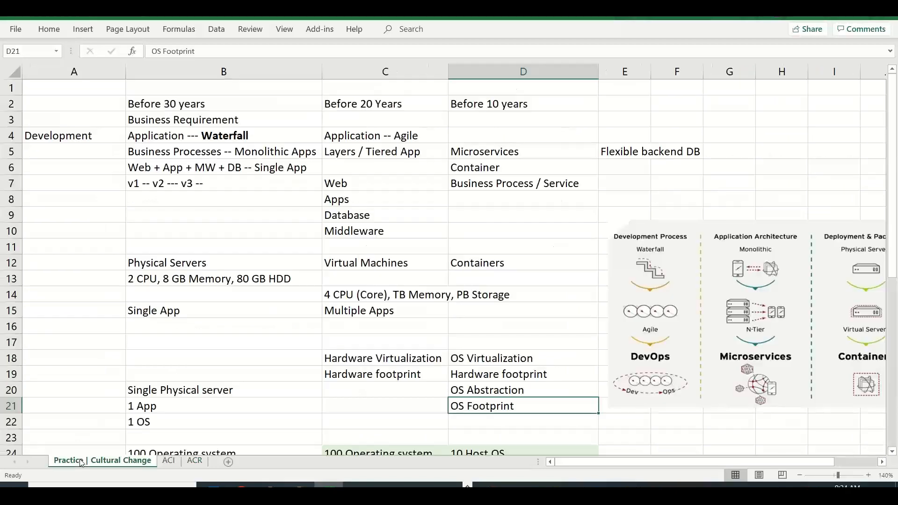
{"action": "left_click", "coordinate": [168, 461]}
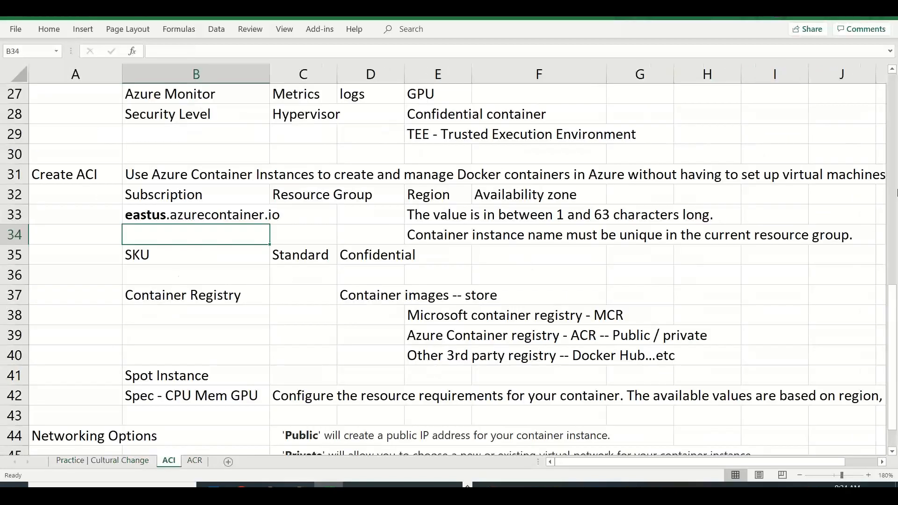
{"action": "left_click", "coordinate": [892, 69]}
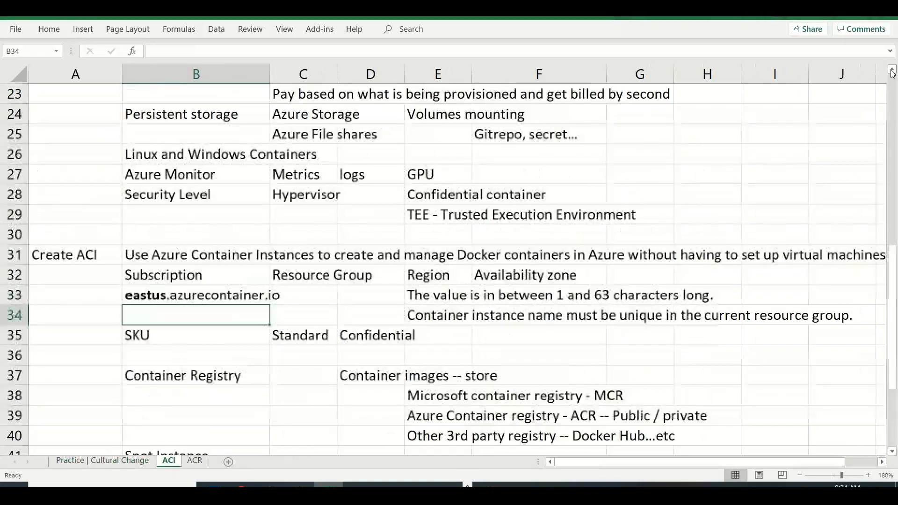
{"action": "left_click", "coordinate": [892, 71]}
{"action": "left_click", "coordinate": [892, 70]}
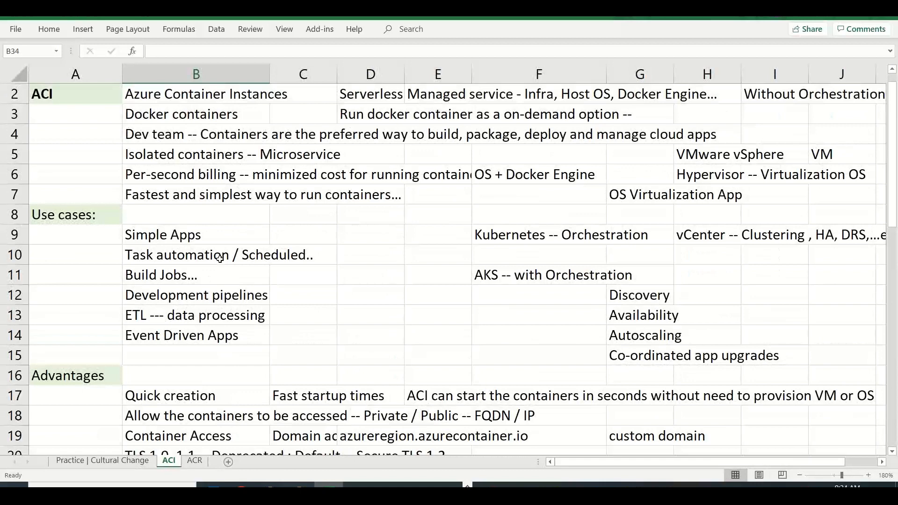
{"action": "left_click", "coordinate": [204, 280]}
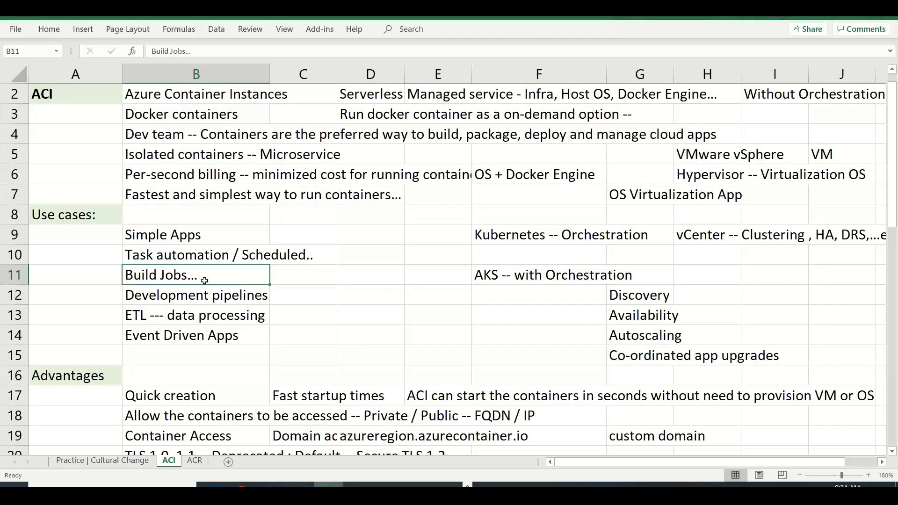
{"action": "key", "text": "ctrl+s"}
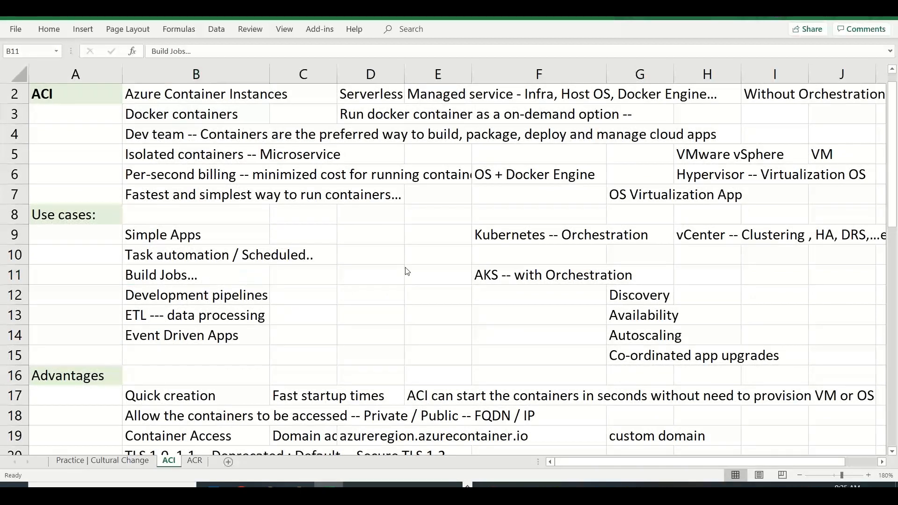
Check the Notepad commands, return to Chrome and search for "azure docs azure aci wordcount" in a new browser tab.
{"action": "key", "text": "alt+Tab"}
{"action": "key", "text": "alt+Tab"}
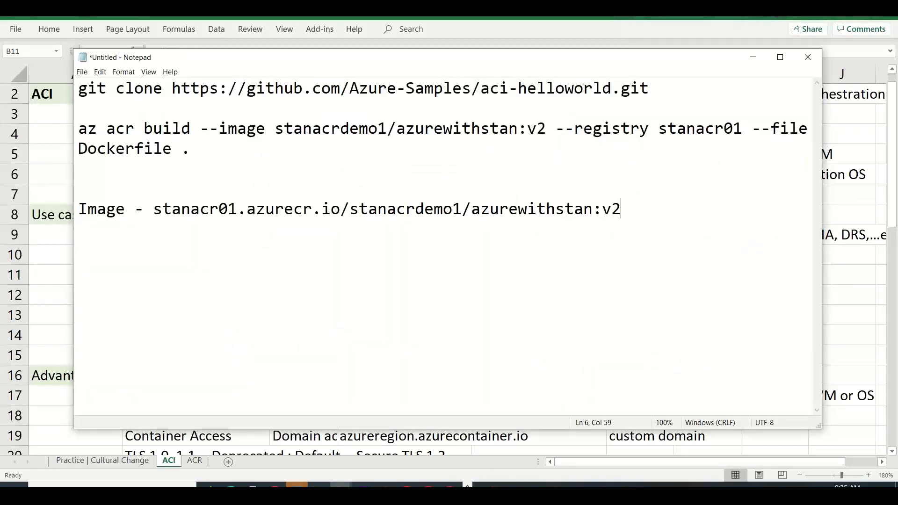
{"action": "key", "text": "alt+Tab"}
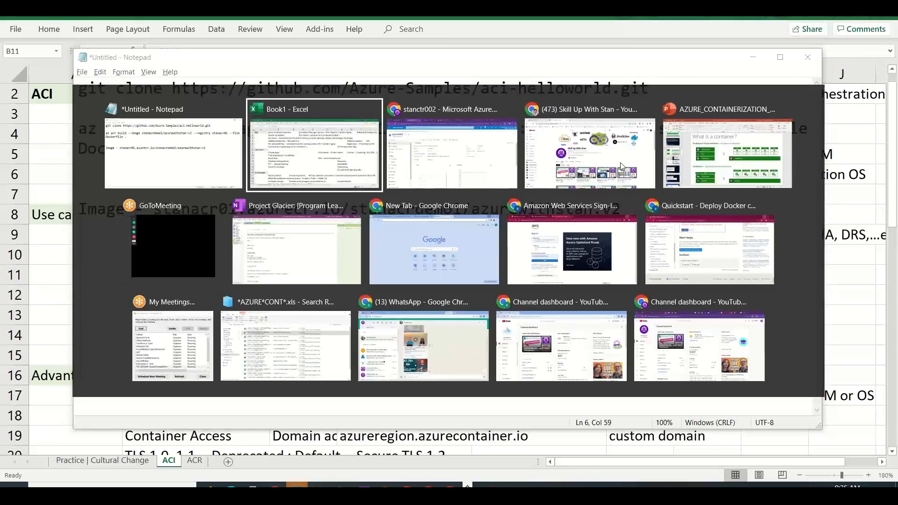
{"action": "key", "text": "alt+Tab"}
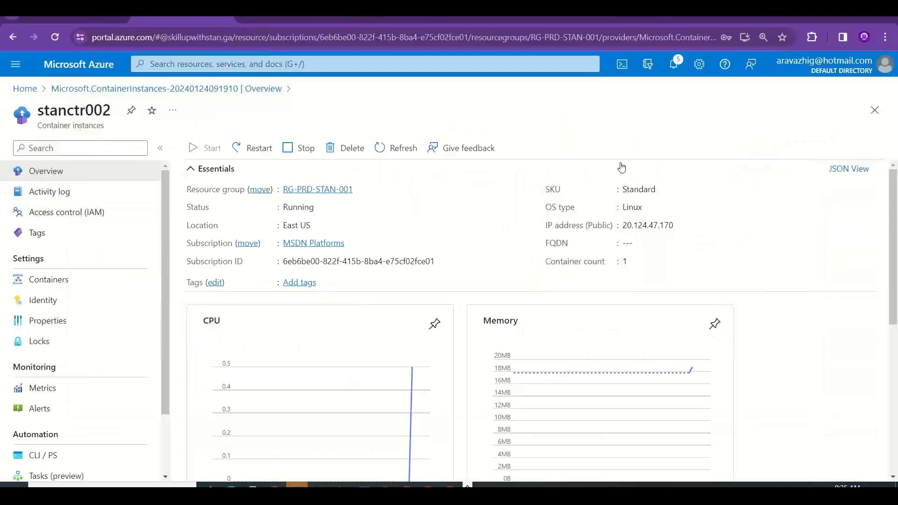
{"action": "left_click", "coordinate": [780, 17]}
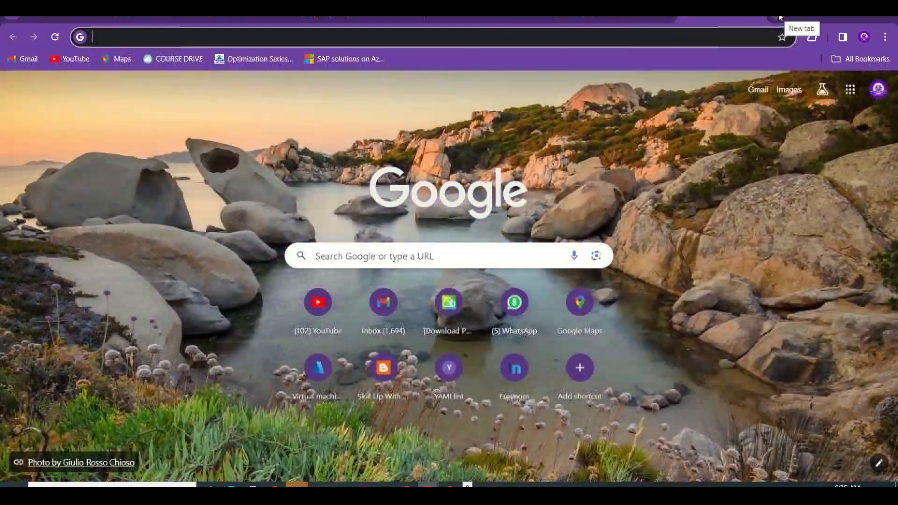
{"action": "type", "text": "azure d"}
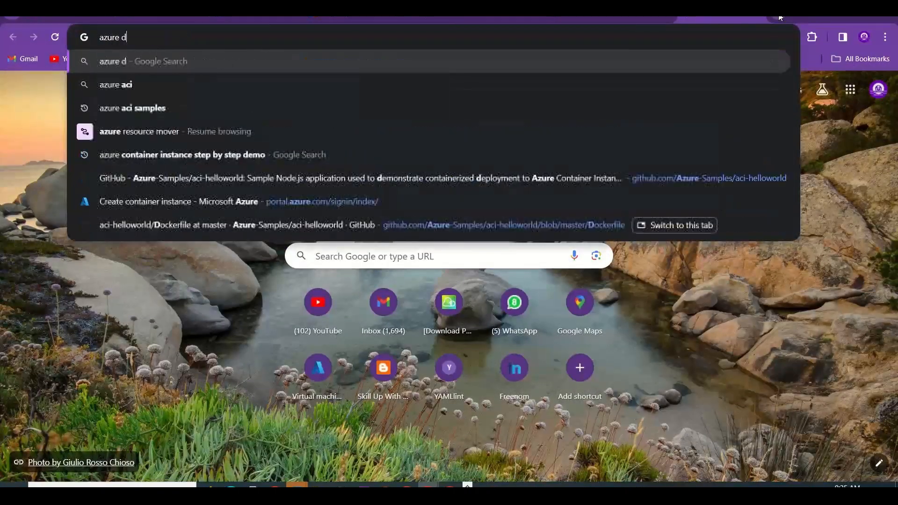
{"action": "type", "text": "ocs azure"}
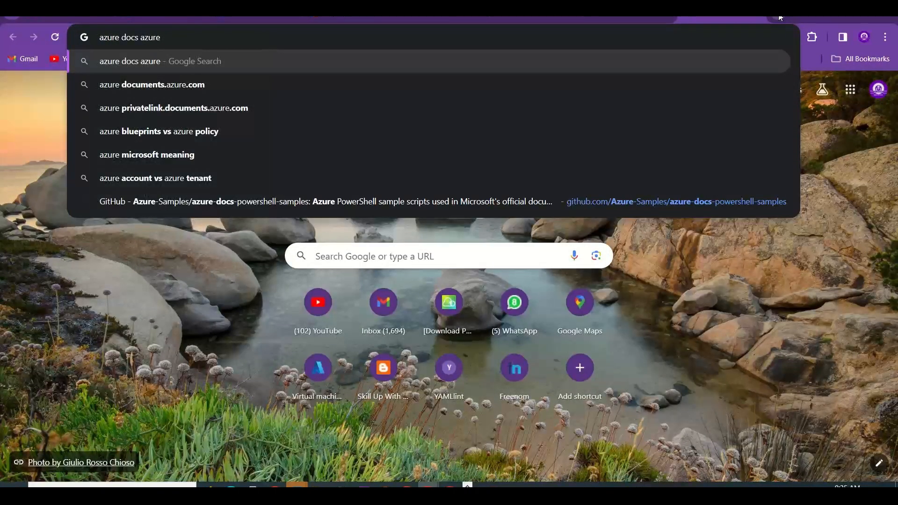
{"action": "type", "text": " aci wordcou"}
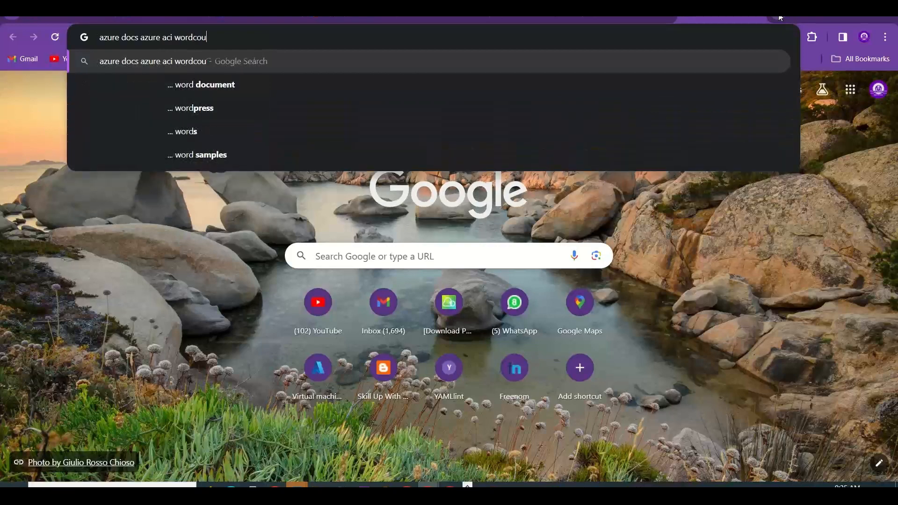
{"action": "type", "text": "nt"}
{"action": "key", "text": "Return"}
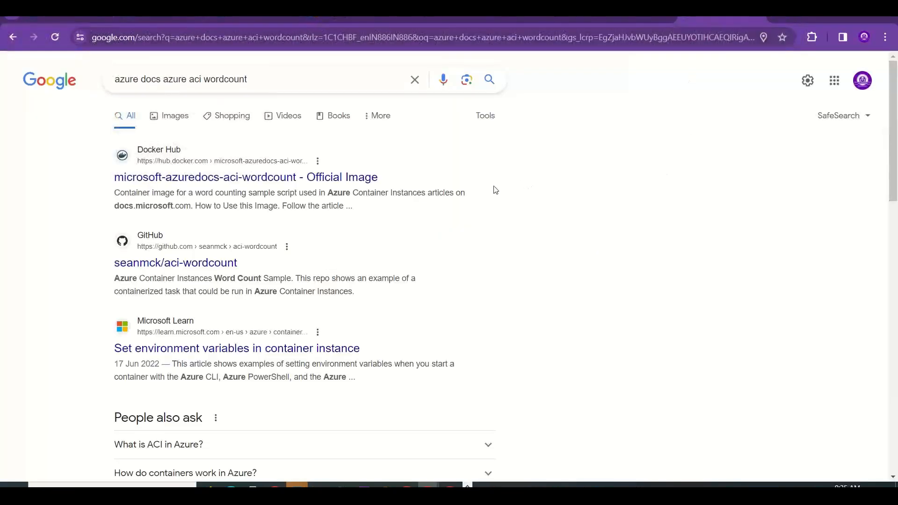
Open the microsoft-azuredocs-aci-wordcount Docker Hub result and copy the image path mcr.microsoft.com/azuredocs/aci-wordcount from its pull command.
{"action": "left_click", "coordinate": [257, 179]}
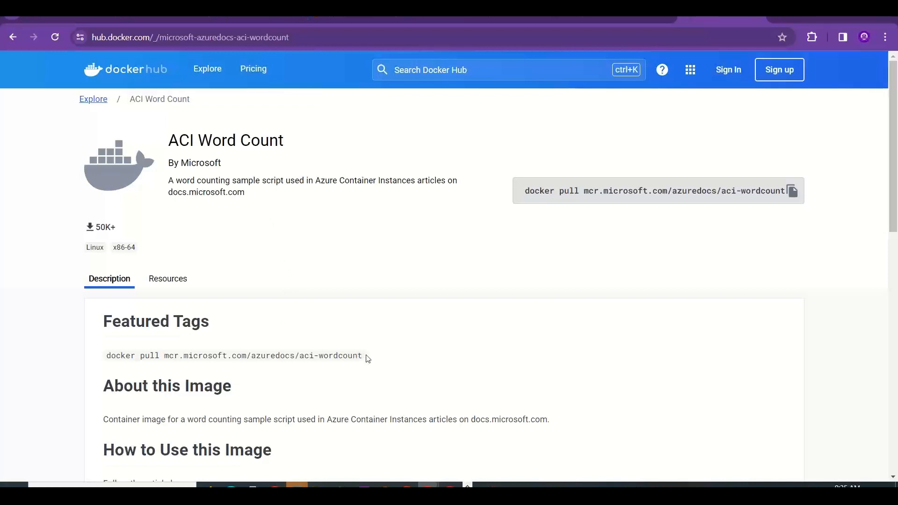
{"action": "left_click_drag", "start_coordinate": [367, 358], "coordinate": [166, 357]}
{"action": "key", "text": "ctrl+c"}
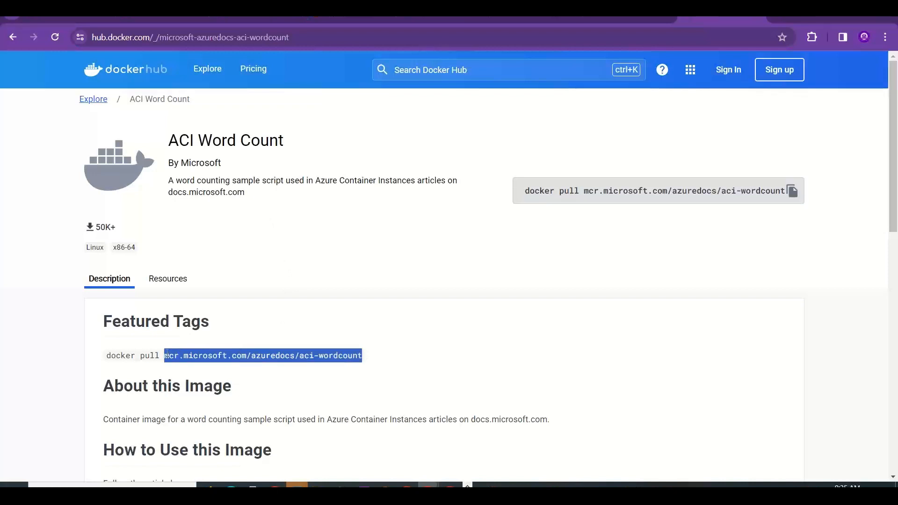
Paste mcr.microsoft.com/azuredocs/aci-wordcount a few lines below the Image entry in Notepad, and copy that path again.
{"action": "key", "text": "alt+Tab"}
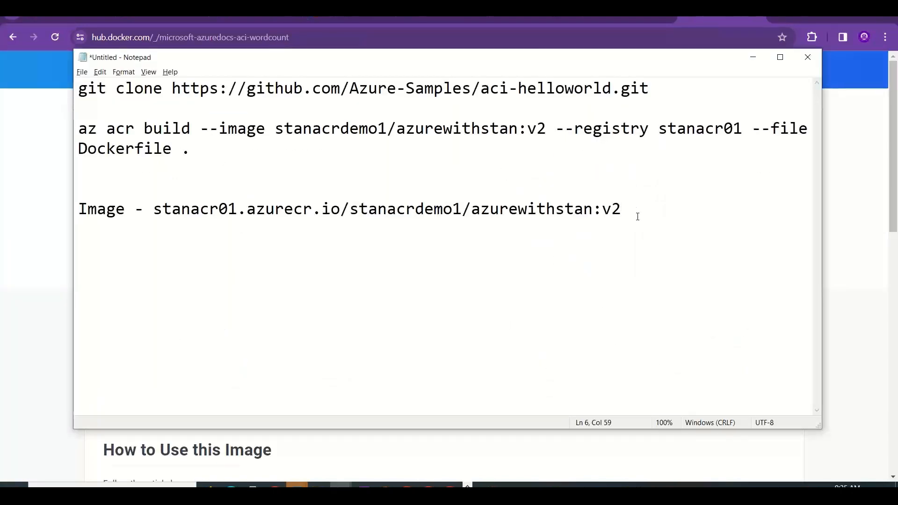
{"action": "key", "text": "Return"}
{"action": "key", "text": "Return"}
{"action": "key", "text": "Return"}
{"action": "key", "text": "ctrl+v"}
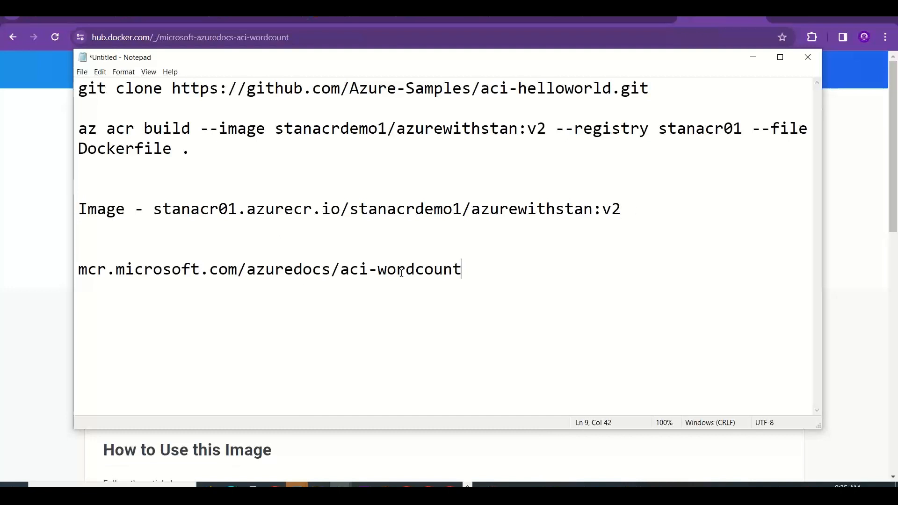
{"action": "left_click_drag", "start_coordinate": [468, 274], "coordinate": [80, 272]}
{"action": "key", "text": "ctrl+c"}
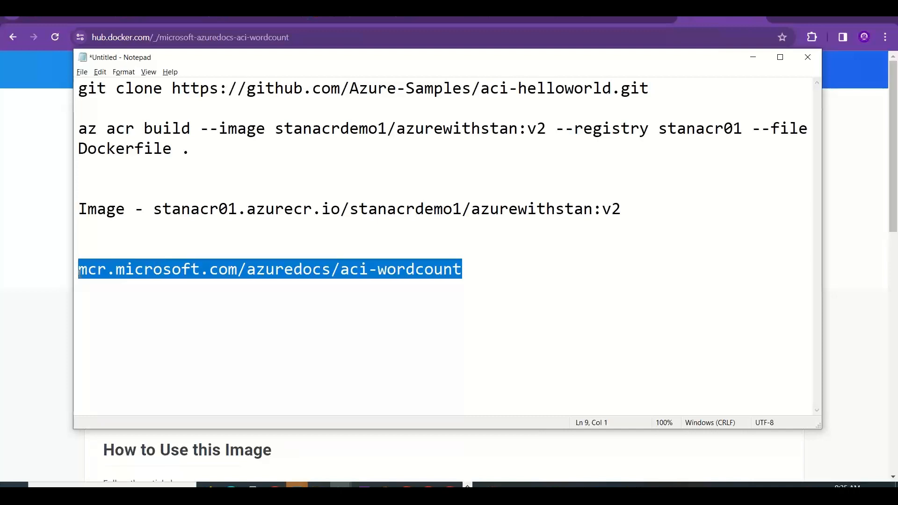
Return to the Azure portal, open the Container instances list from the home page and start creating a new container instance.
{"action": "key", "text": "alt+Tab"}
{"action": "key", "text": "alt+Tab"}
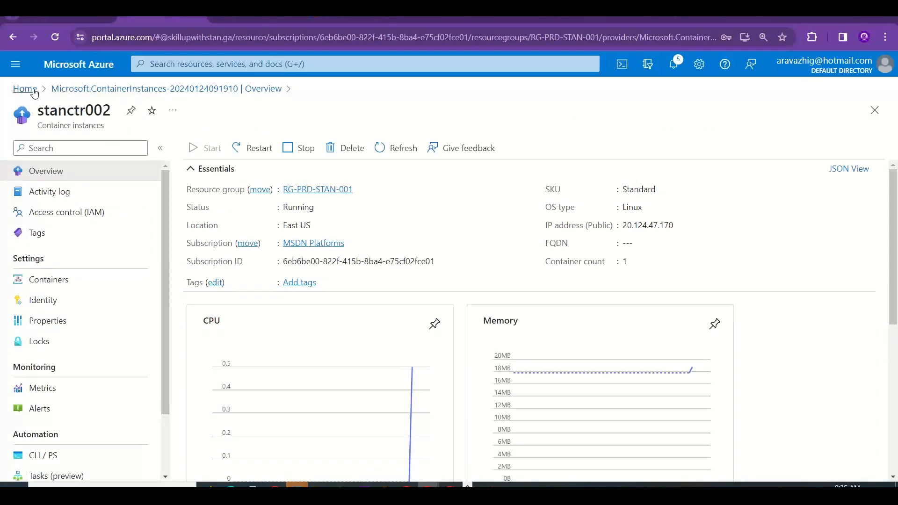
{"action": "left_click", "coordinate": [26, 89]}
{"action": "left_click", "coordinate": [196, 164]}
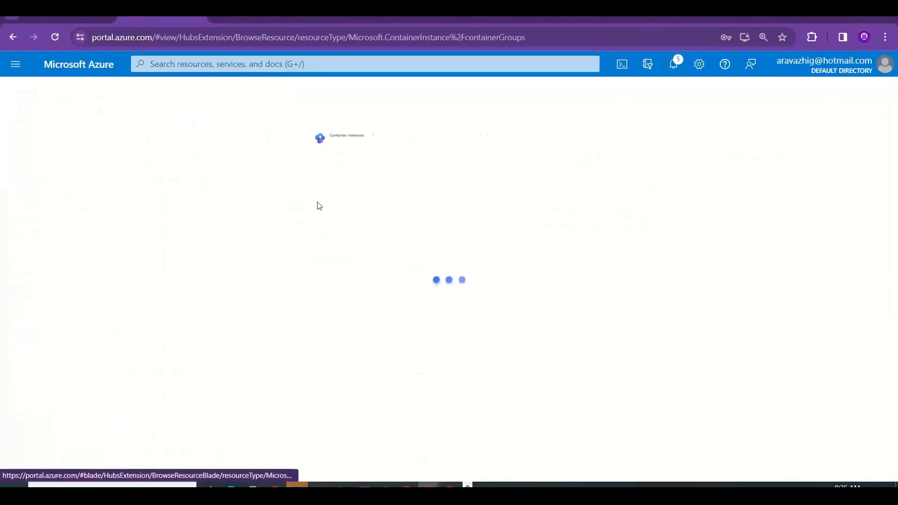
{"action": "left_click", "coordinate": [45, 149]}
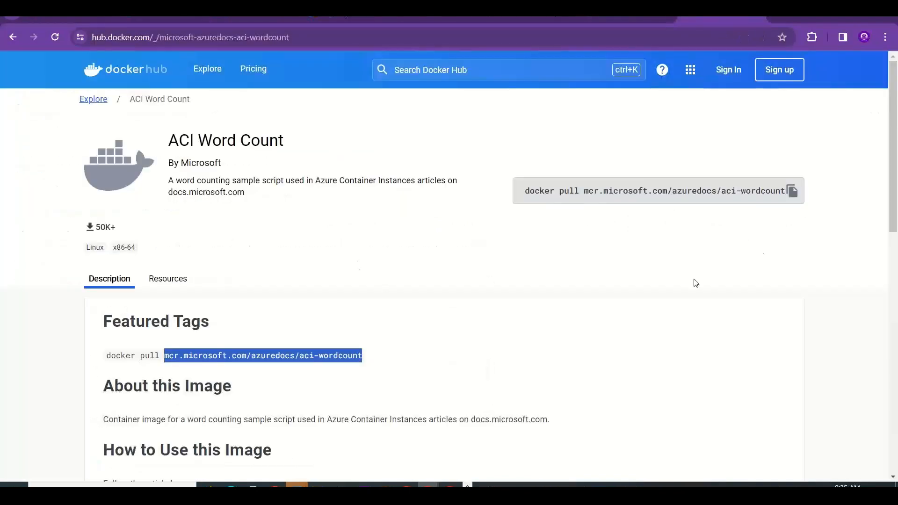
Review the usage, configuration and tag information on the ACI Word Count page of Docker Hub.
{"action": "left_click_drag", "start_coordinate": [893, 162], "coordinate": [896, 278]}
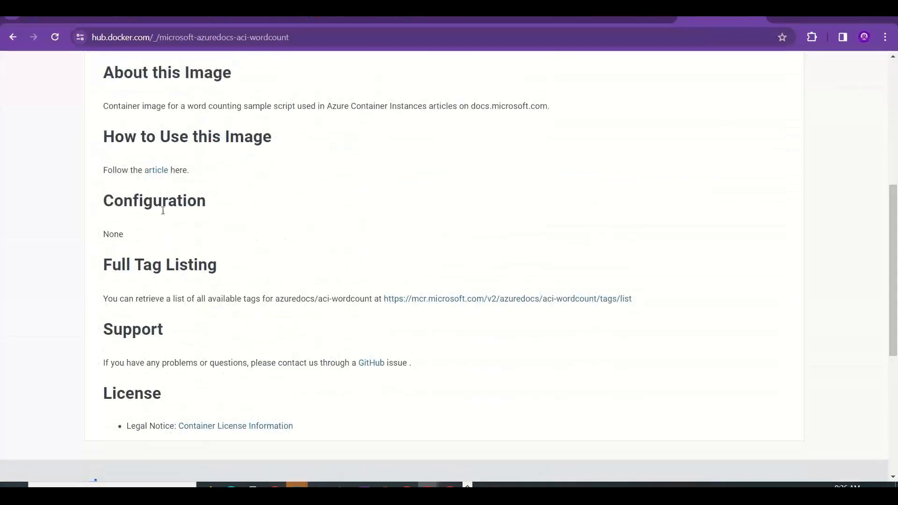
{"action": "left_click_drag", "start_coordinate": [895, 197], "coordinate": [896, 116]}
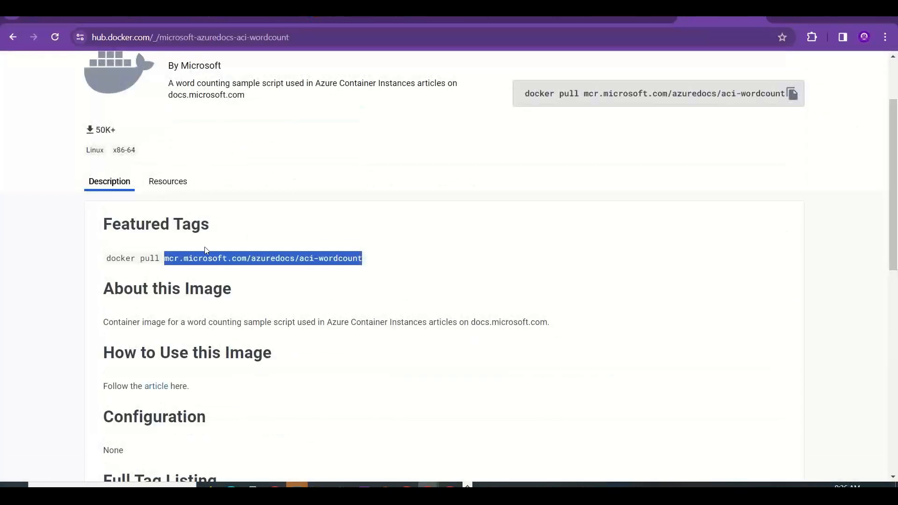
Check the resource links of the ACI Word Count image, return to the Azure portal and select resource group RG-PRD-STAN-001 for the container instance.
{"action": "left_click", "coordinate": [167, 183]}
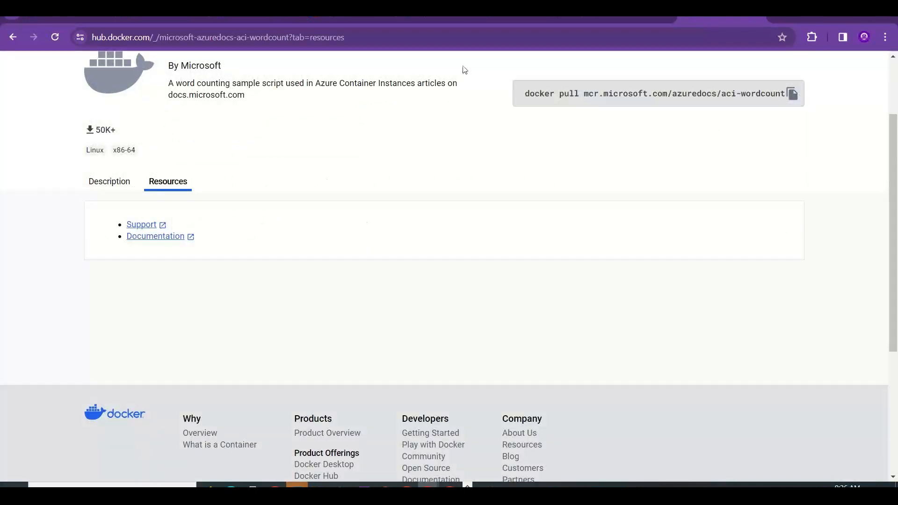
{"action": "left_click", "coordinate": [159, 12]}
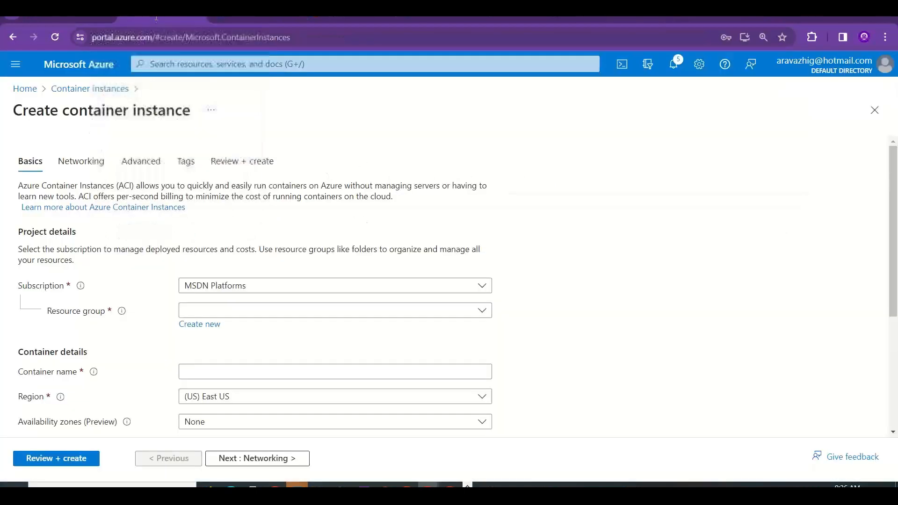
{"action": "left_click", "coordinate": [300, 312]}
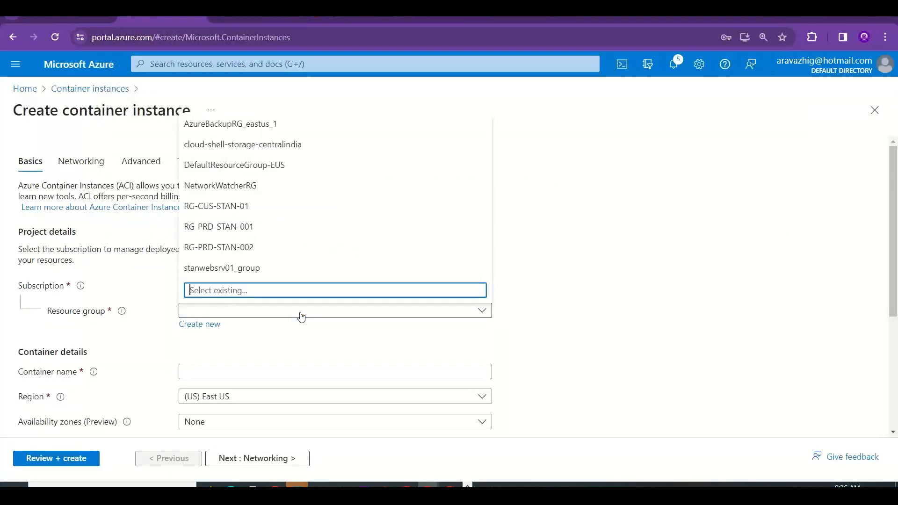
{"action": "left_click", "coordinate": [248, 234]}
Name the container instance stanbjctr001 in the container details.
{"action": "scroll", "coordinate": [454, 279], "scroll_direction": "down", "scroll_amount": 3}
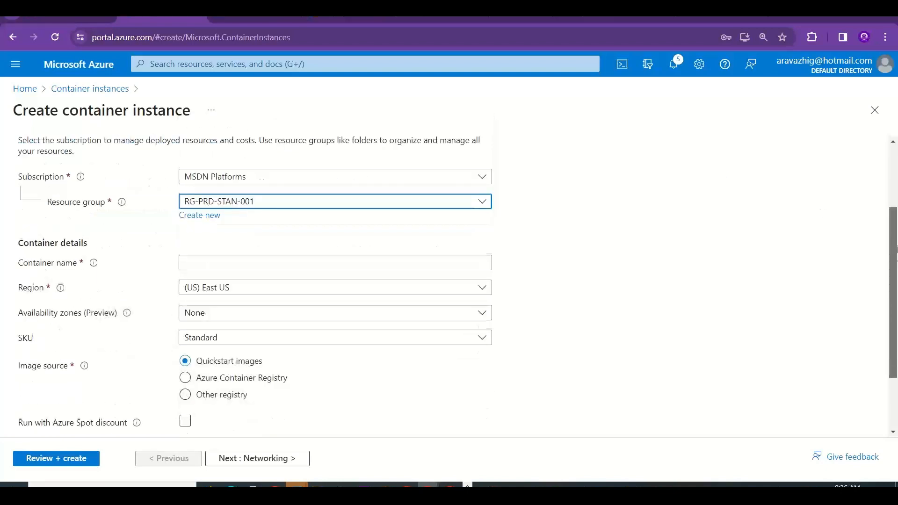
{"action": "left_click", "coordinate": [265, 234]}
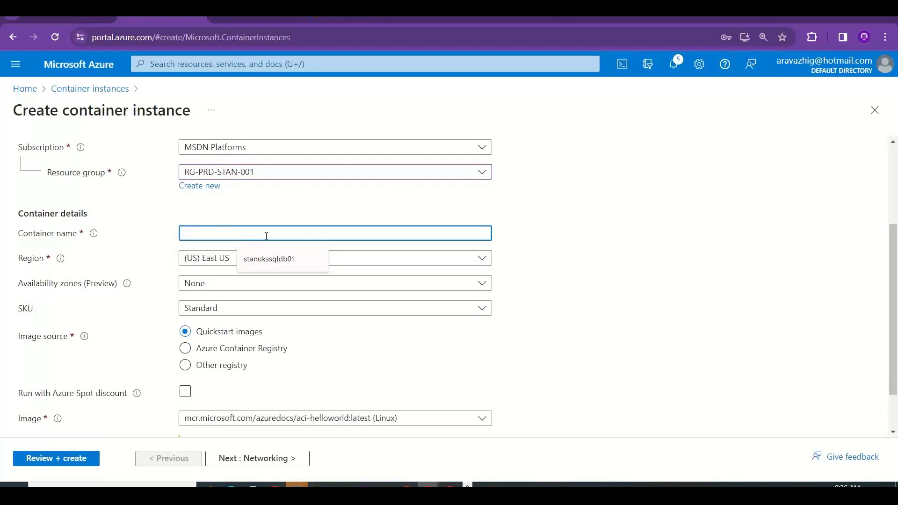
{"action": "type", "text": "stan"}
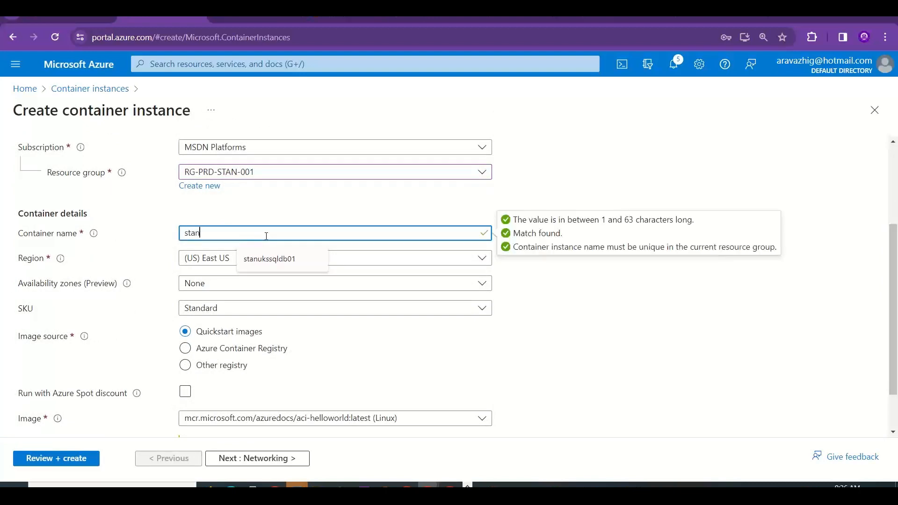
{"action": "type", "text": "bj"}
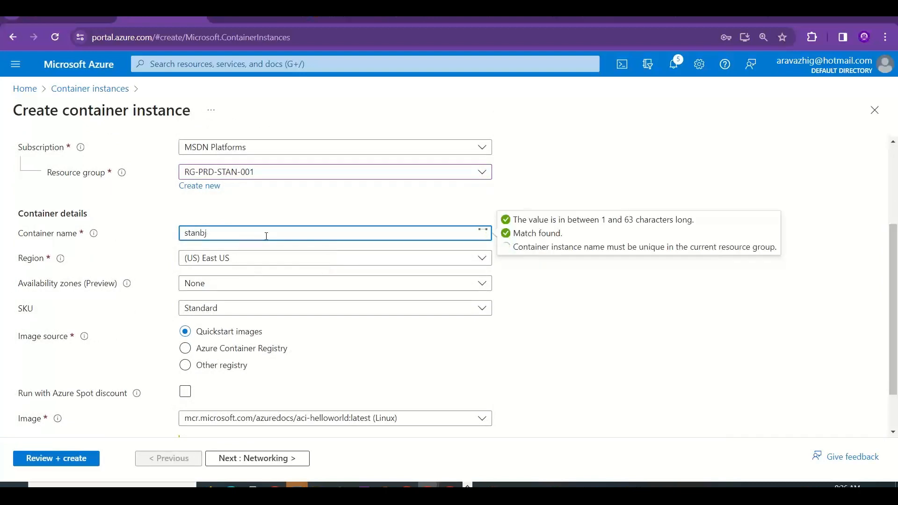
{"action": "type", "text": "001"}
{"action": "key", "text": "BackSpace"}
{"action": "type", "text": "ctr00"}
{"action": "left_click", "coordinate": [672, 338]}
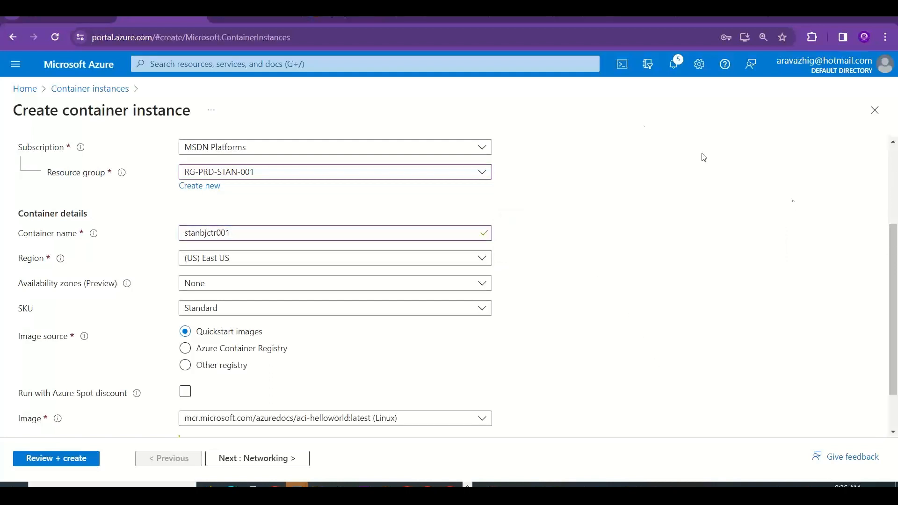
Set the image source to Other registry and enter the public image mcr.microsoft.com/azuredocs/aci-wordcount:latest.
{"action": "scroll", "coordinate": [422, 237], "scroll_direction": "down", "scroll_amount": 1}
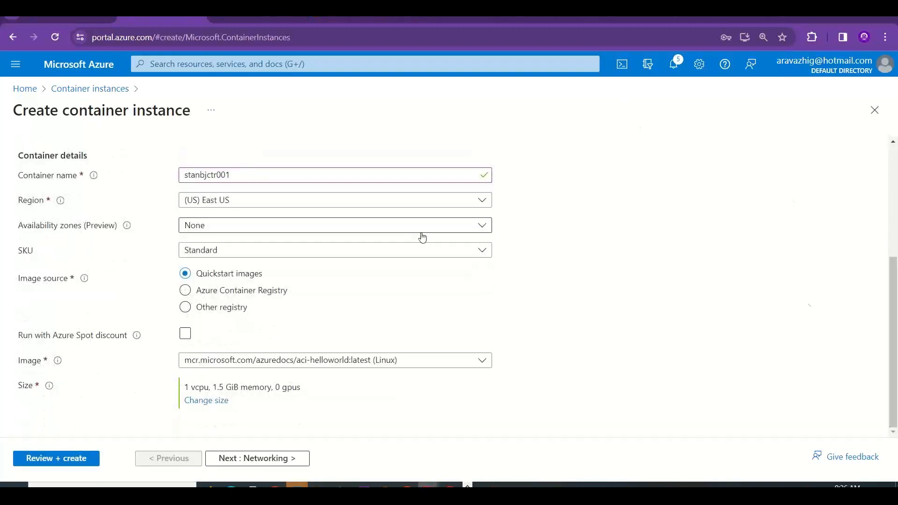
{"action": "left_click", "coordinate": [217, 291]}
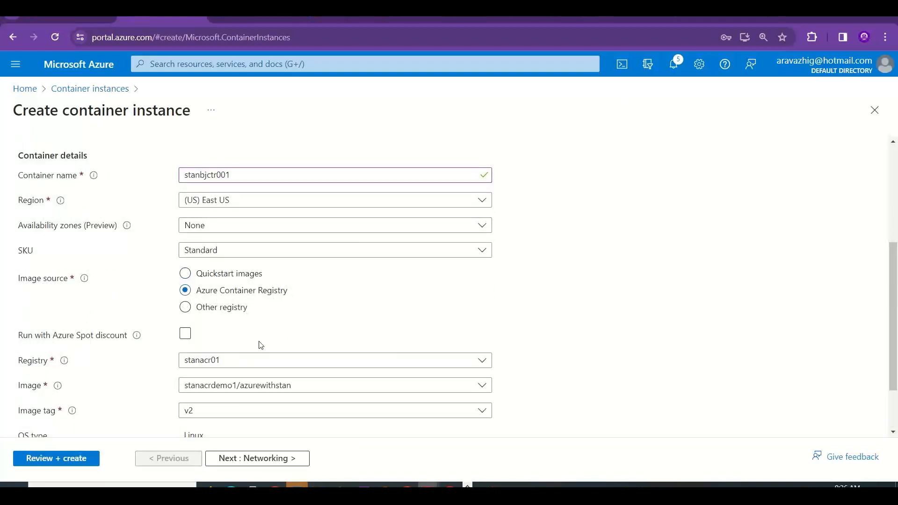
{"action": "left_click", "coordinate": [230, 309]}
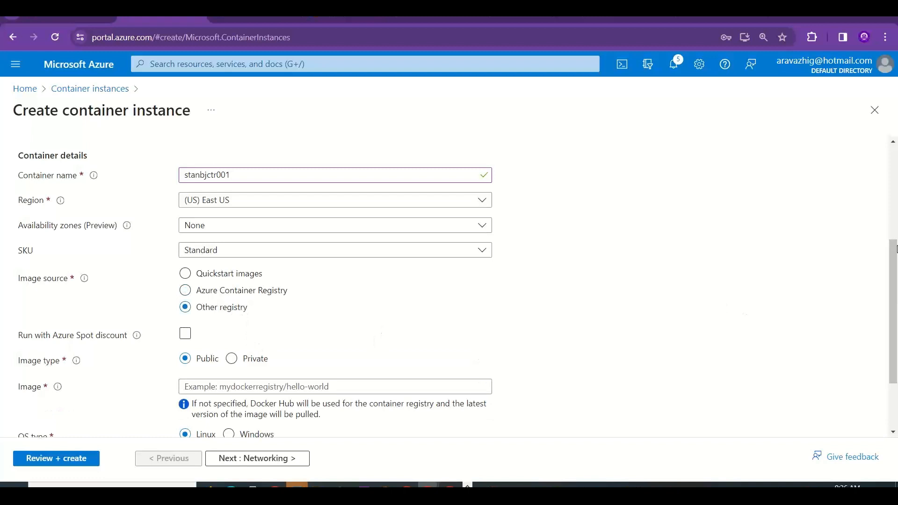
{"action": "scroll", "coordinate": [896, 250], "scroll_direction": "down", "scroll_amount": 2}
{"action": "left_click", "coordinate": [351, 294]}
{"action": "key", "text": "ctrl+v"}
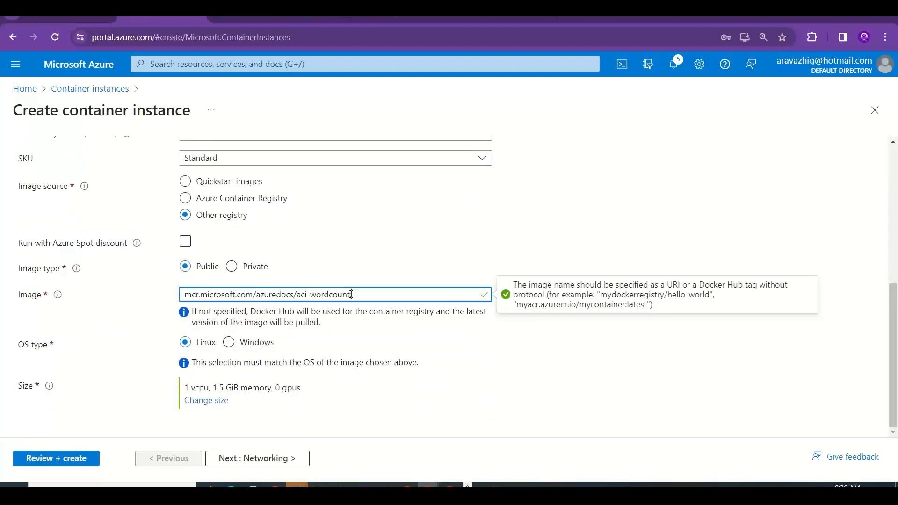
{"action": "type", "text": ":laest"}
Examine the image path, its tag and the note on the default registry, comparing them with the Docker Hub page address.
{"action": "left_click_drag", "start_coordinate": [351, 295], "coordinate": [379, 296]}
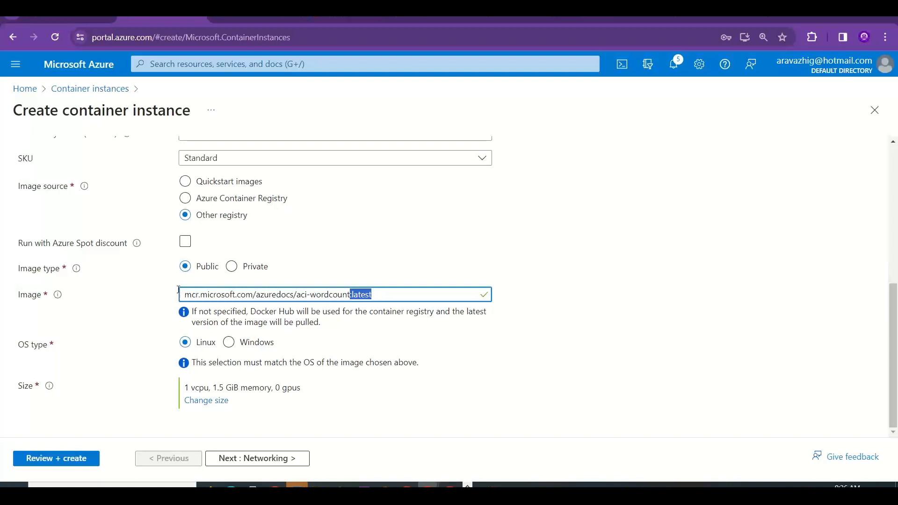
{"action": "left_click_drag", "start_coordinate": [251, 312], "coordinate": [322, 312]}
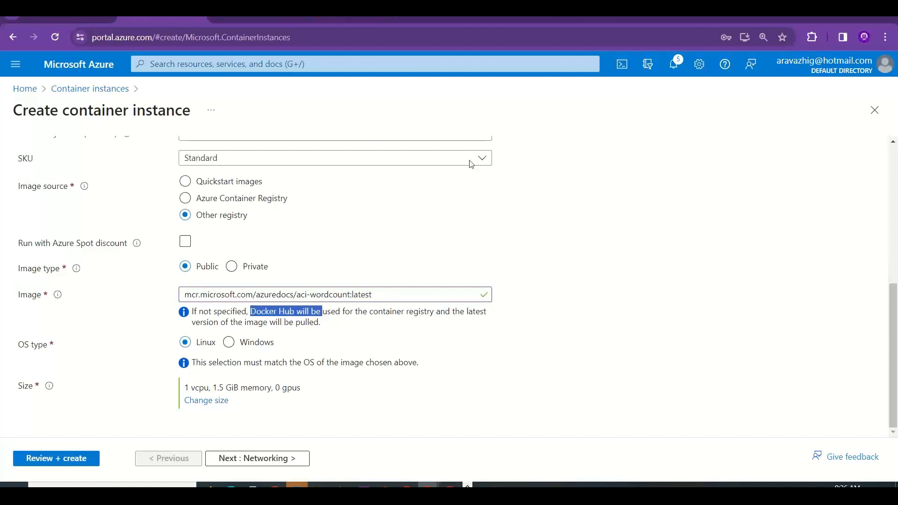
{"action": "left_click", "coordinate": [621, 17]}
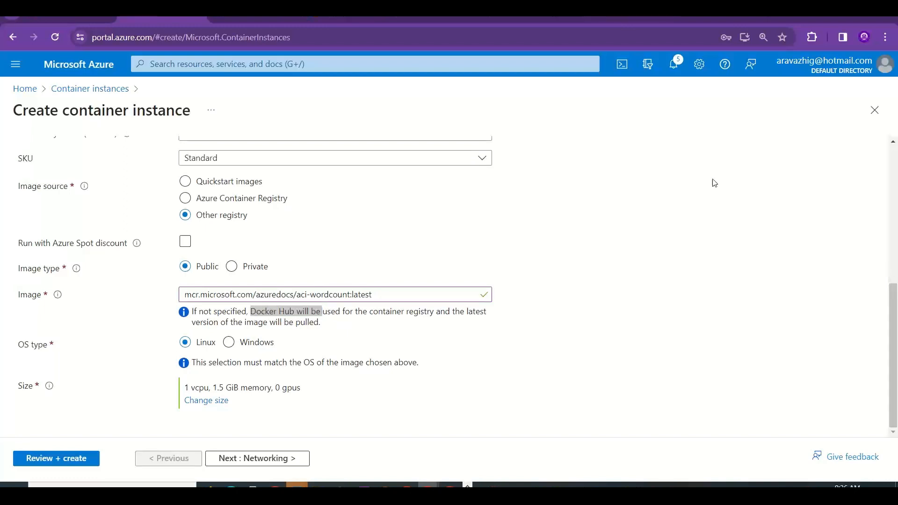
{"action": "left_click", "coordinate": [715, 17]}
{"action": "left_click_drag", "start_coordinate": [154, 37], "coordinate": [80, 36]}
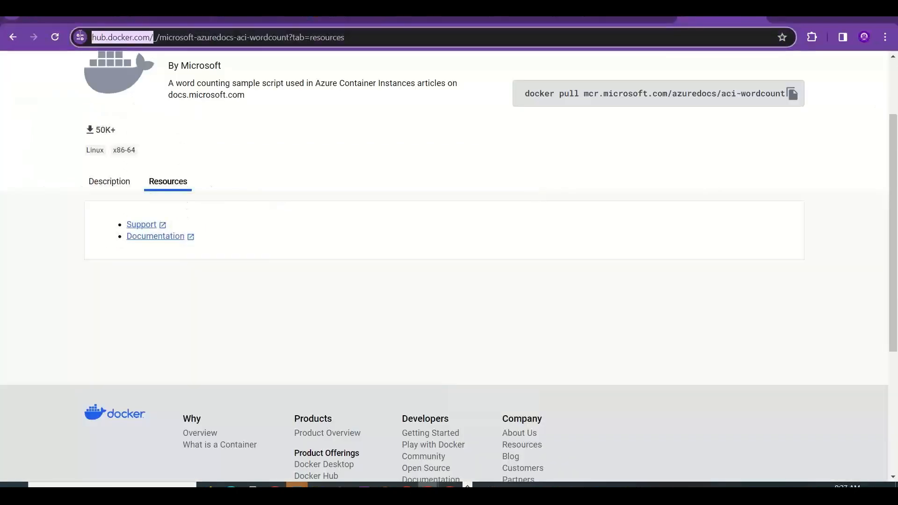
{"action": "left_click", "coordinate": [151, 16]}
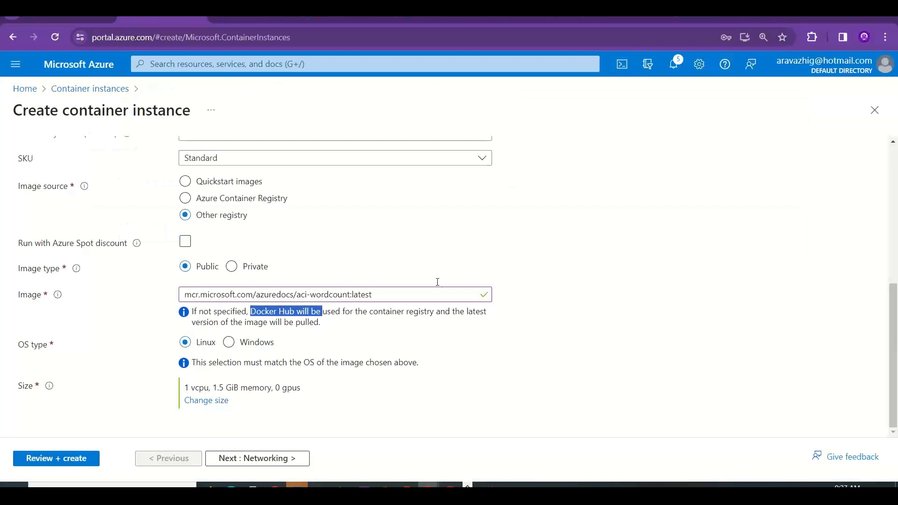
{"action": "left_click", "coordinate": [567, 367]}
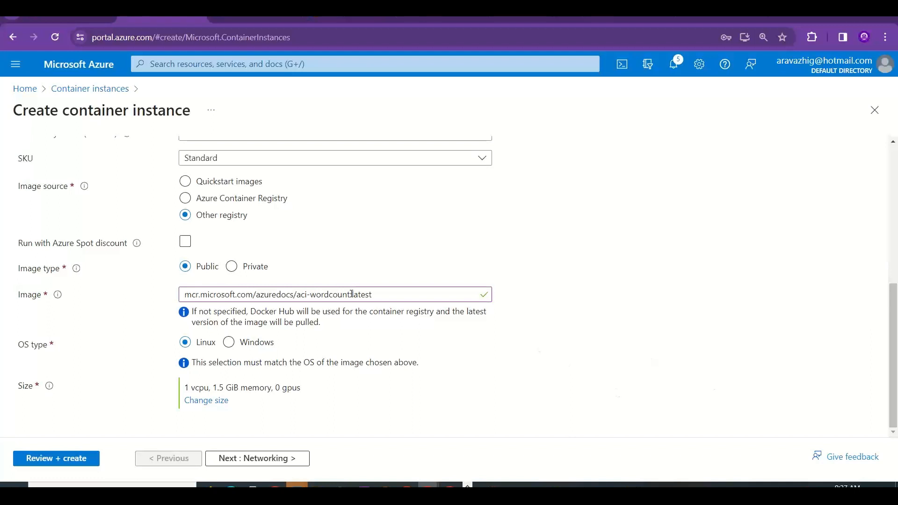
{"action": "left_click_drag", "start_coordinate": [351, 294], "coordinate": [310, 293]}
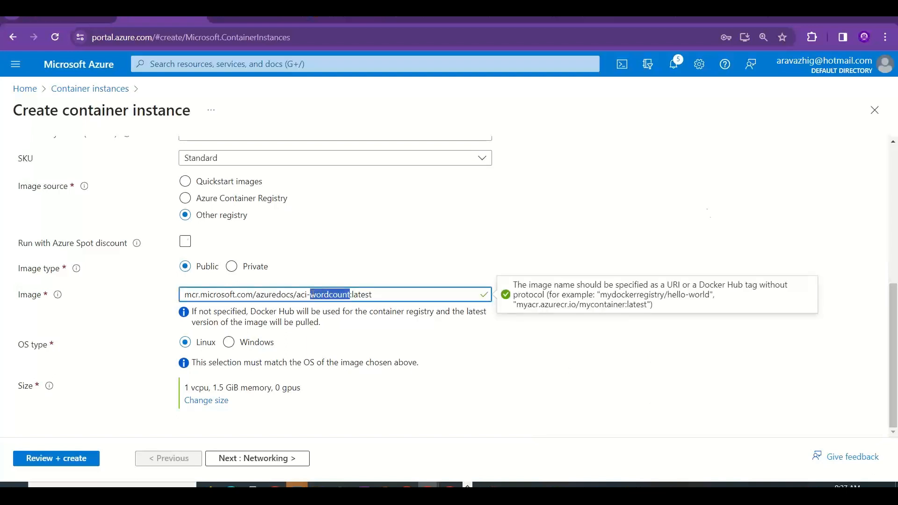
{"action": "left_click", "coordinate": [754, 216]}
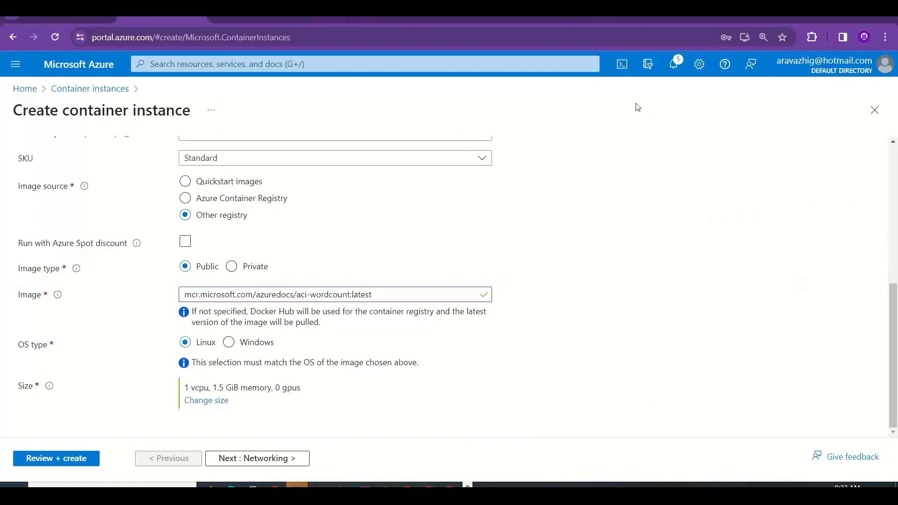
Reuse the container name stanbjctr001 from the basic settings as the DNS name label in the networking settings.
{"action": "scroll", "coordinate": [894, 355], "scroll_direction": "up", "scroll_amount": 6}
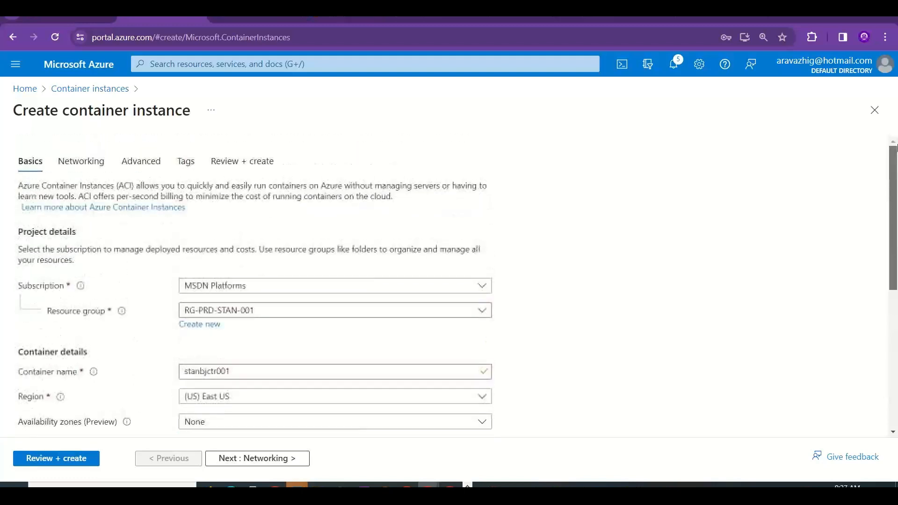
{"action": "left_click", "coordinate": [253, 459]}
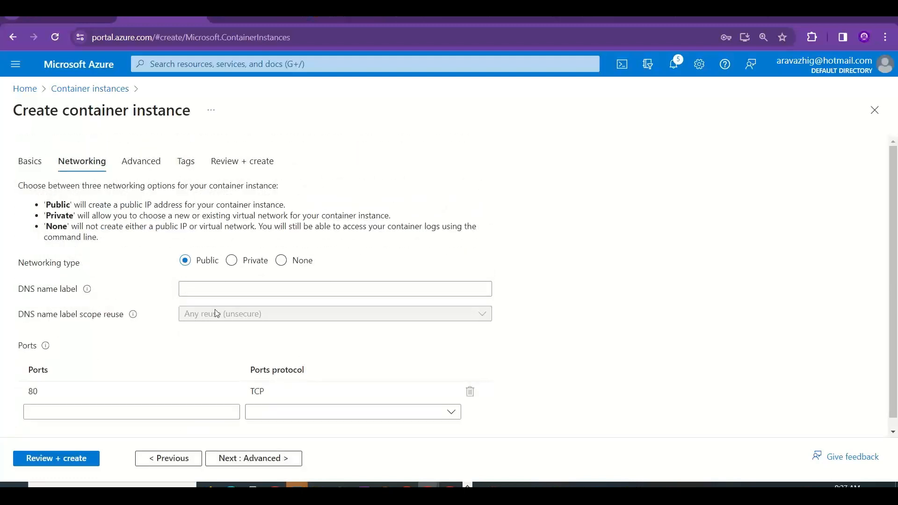
{"action": "left_click", "coordinate": [215, 291]}
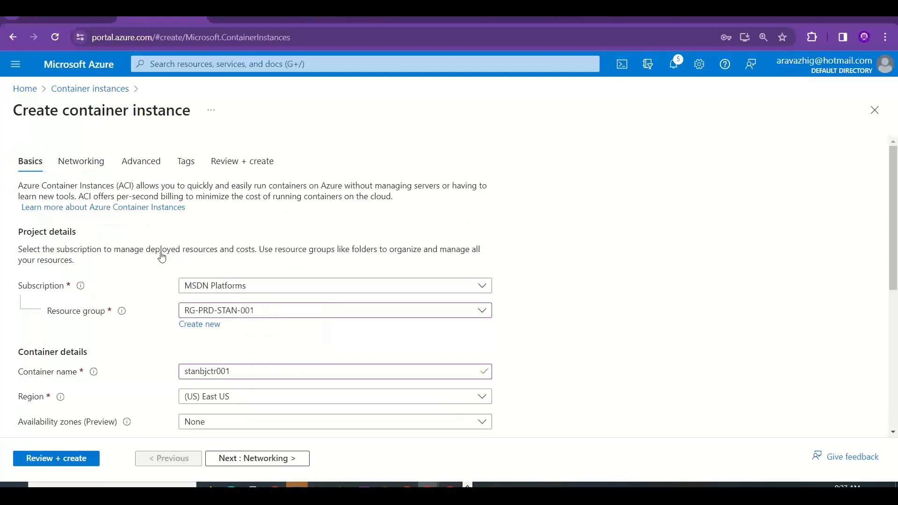
{"action": "double_click", "coordinate": [247, 370]}
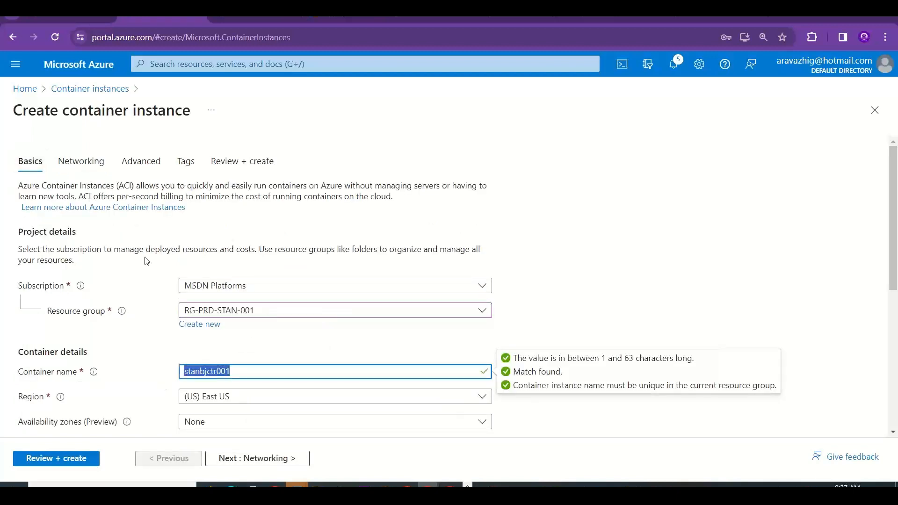
{"action": "left_click", "coordinate": [92, 165]}
{"action": "left_click", "coordinate": [241, 289]}
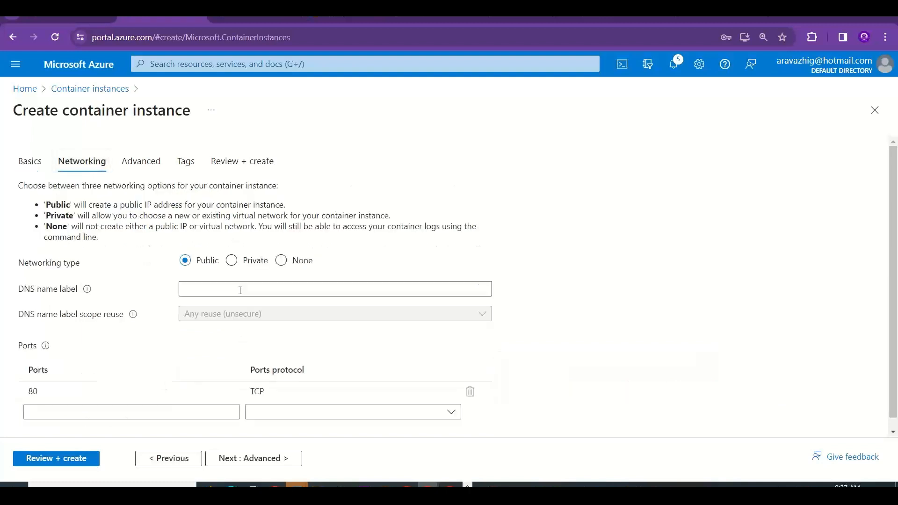
{"action": "type", "text": "stanbjctr001"}
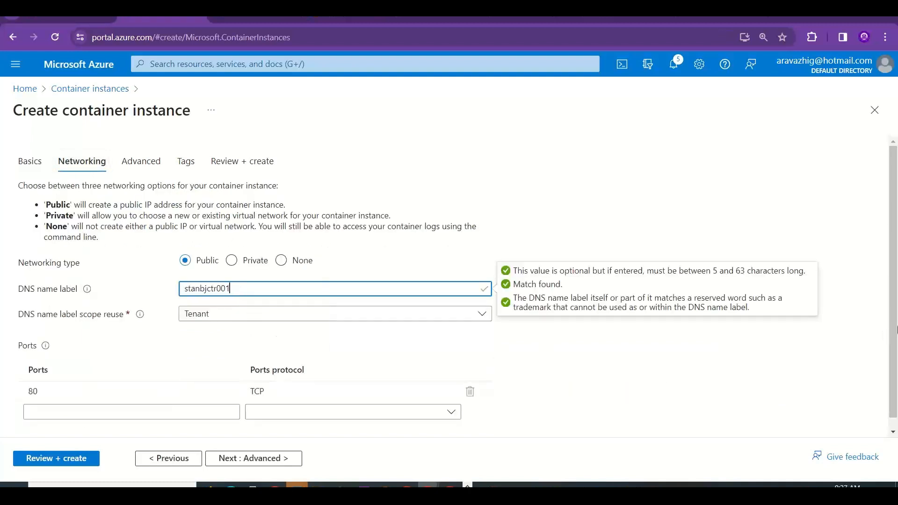
Add the non-secure environment variable NumWords with the value 9 in the advanced settings.
{"action": "left_click", "coordinate": [141, 162]}
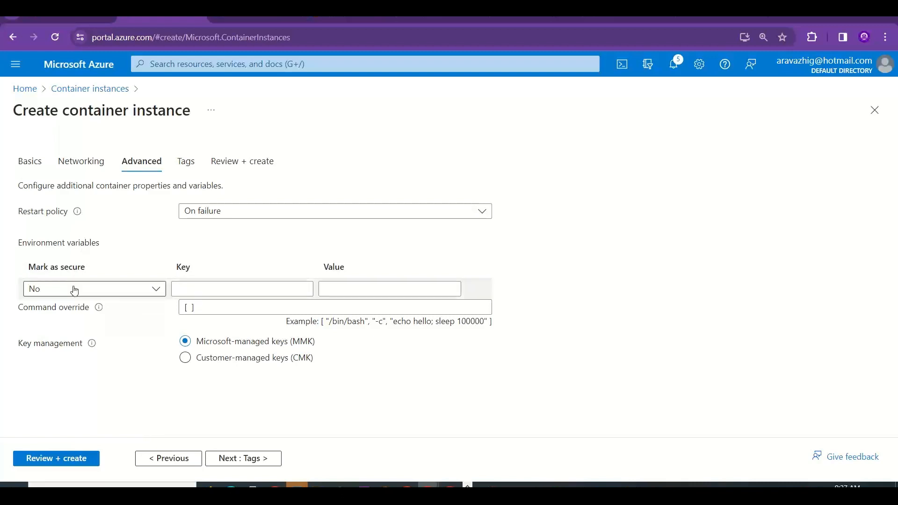
{"action": "left_click", "coordinate": [124, 292]}
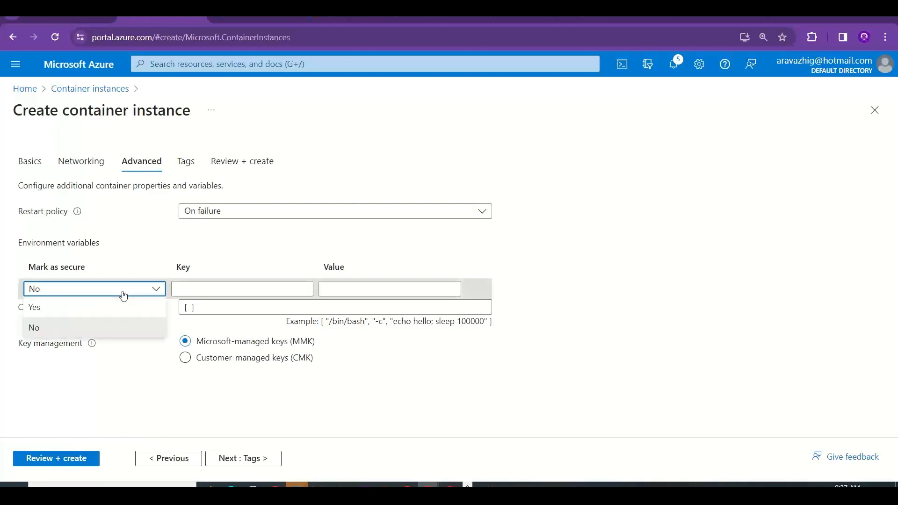
{"action": "left_click", "coordinate": [124, 293]}
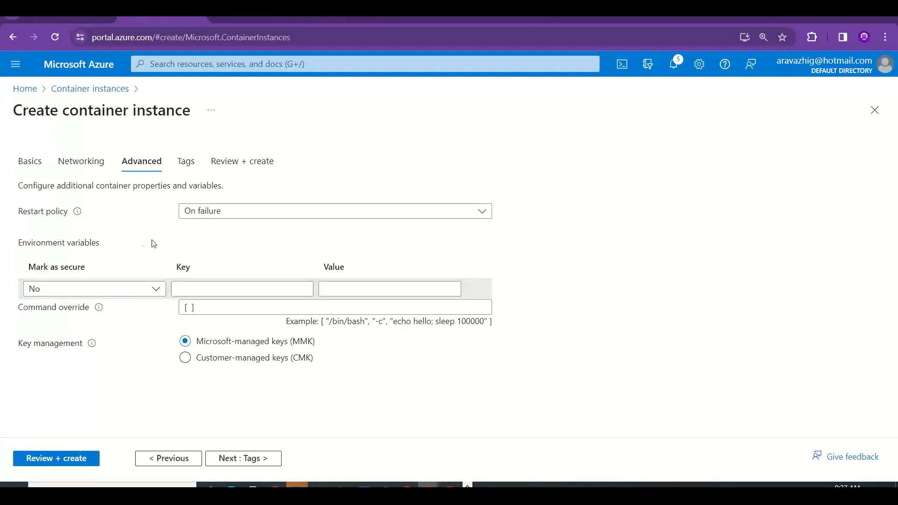
{"action": "left_click", "coordinate": [213, 287]}
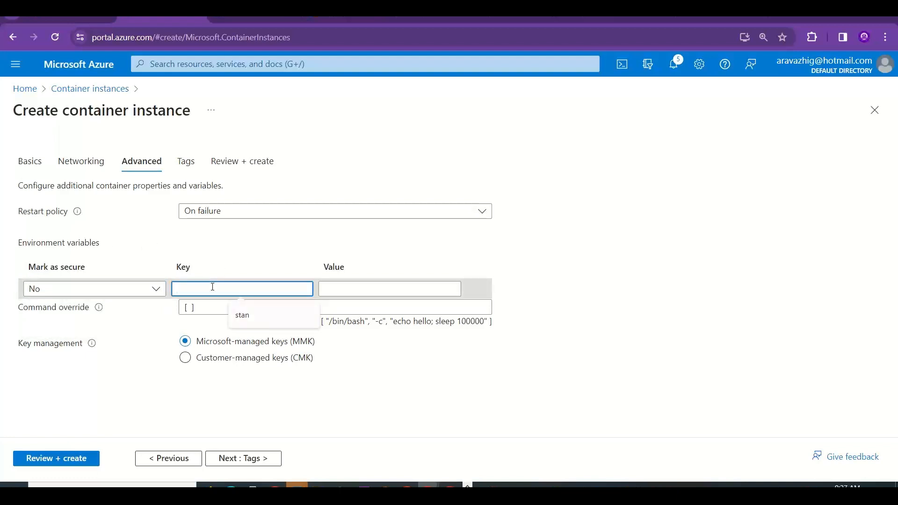
{"action": "type", "text": "N"}
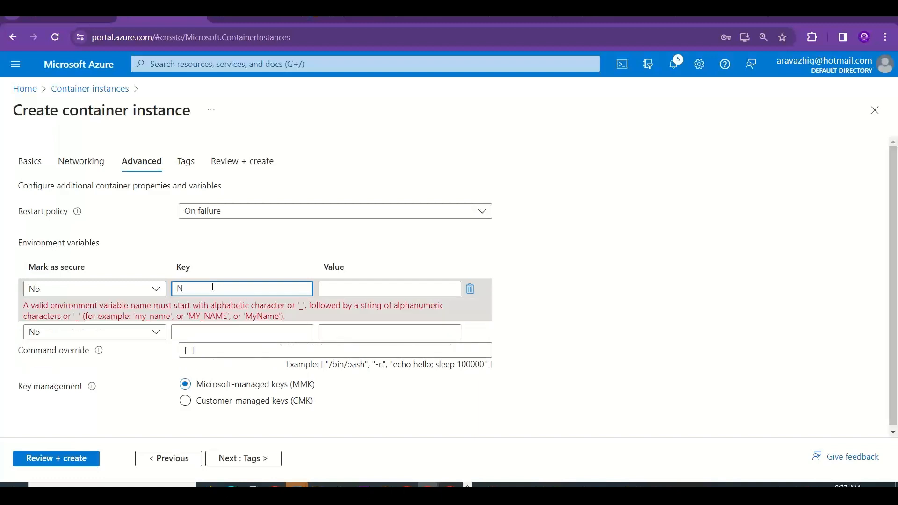
{"action": "type", "text": "umWords"}
{"action": "key", "text": "Tab"}
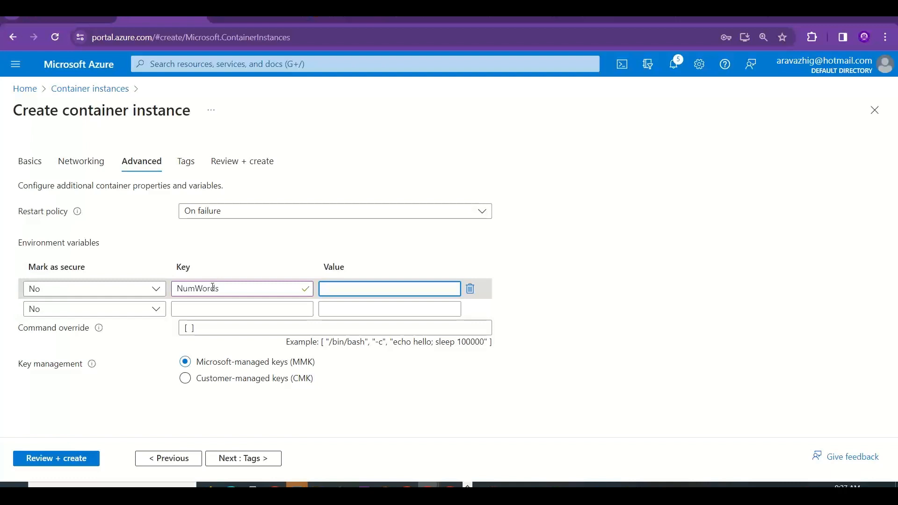
{"action": "type", "text": "9"}
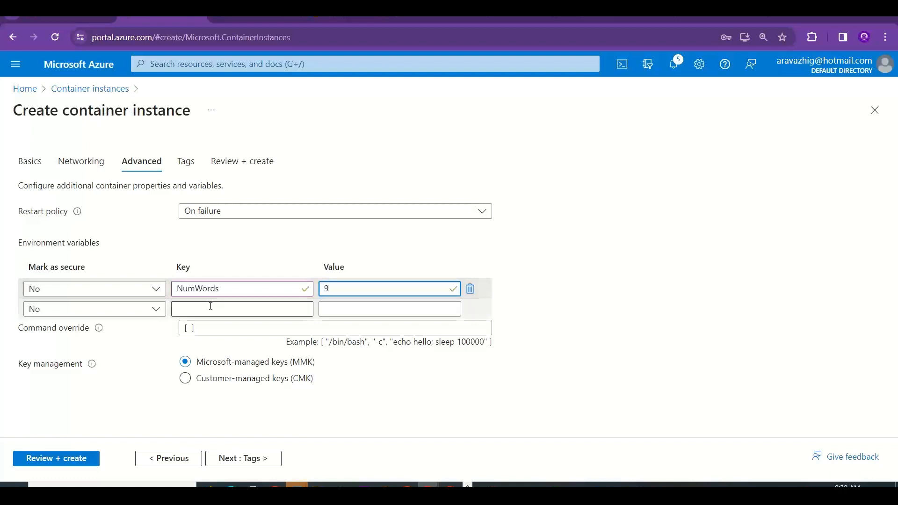
Add a second non-secure environment variable MinLength with the value 6.
{"action": "left_click", "coordinate": [211, 306]}
{"action": "type", "text": "Mi"}
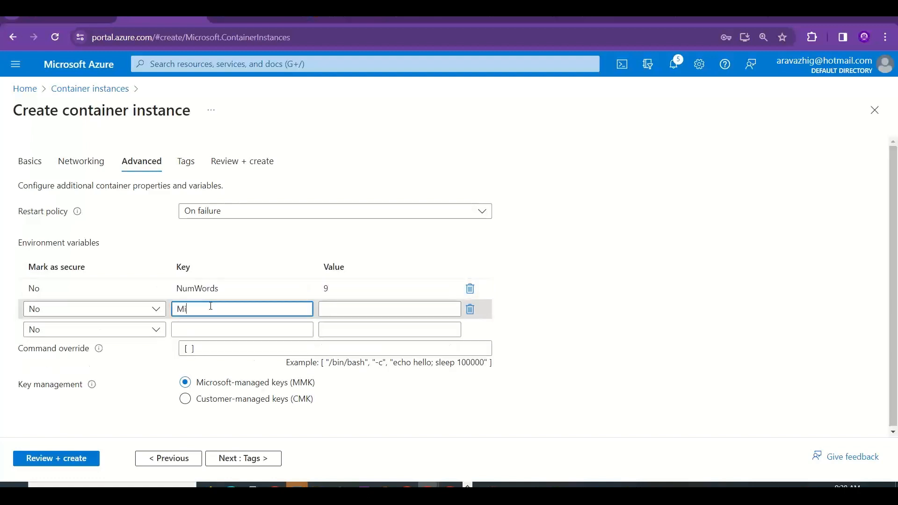
{"action": "type", "text": "nLength"}
{"action": "left_click", "coordinate": [335, 308]}
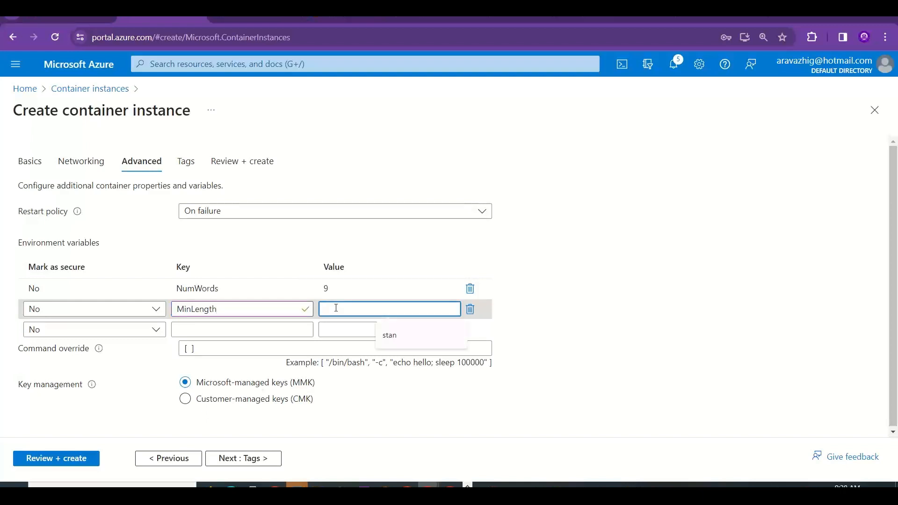
{"action": "type", "text": "6"}
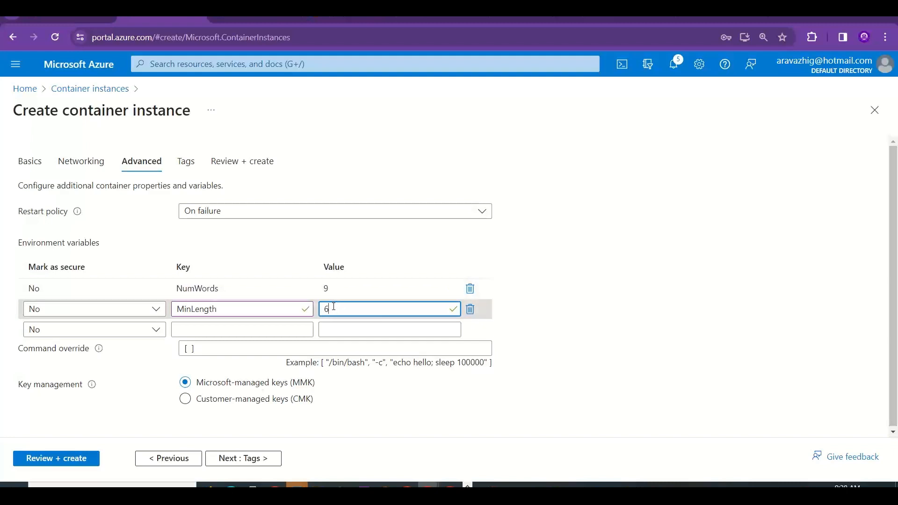
Recheck the basic and networking settings, then validate the configuration and create the container instance.
{"action": "left_click", "coordinate": [40, 164]}
{"action": "left_click_drag", "start_coordinate": [894, 235], "coordinate": [896, 362]}
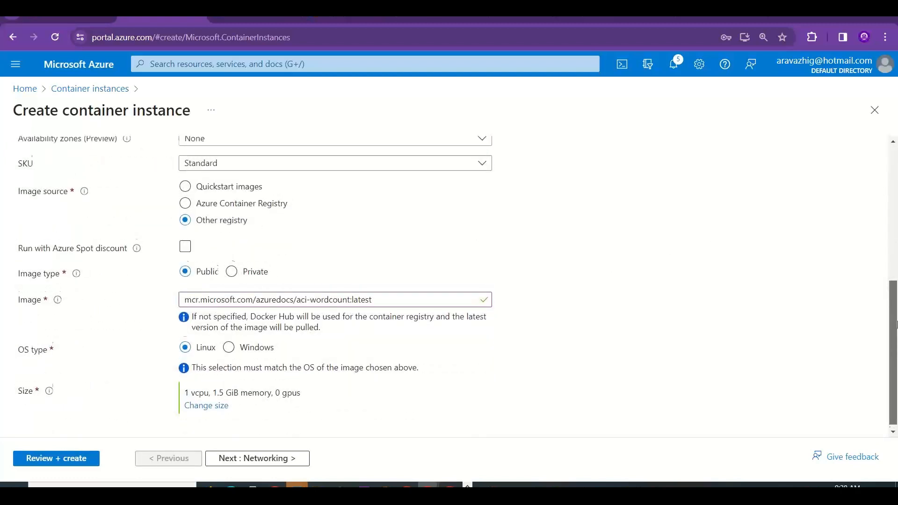
{"action": "scroll", "coordinate": [522, 350], "scroll_direction": "up", "scroll_amount": 6}
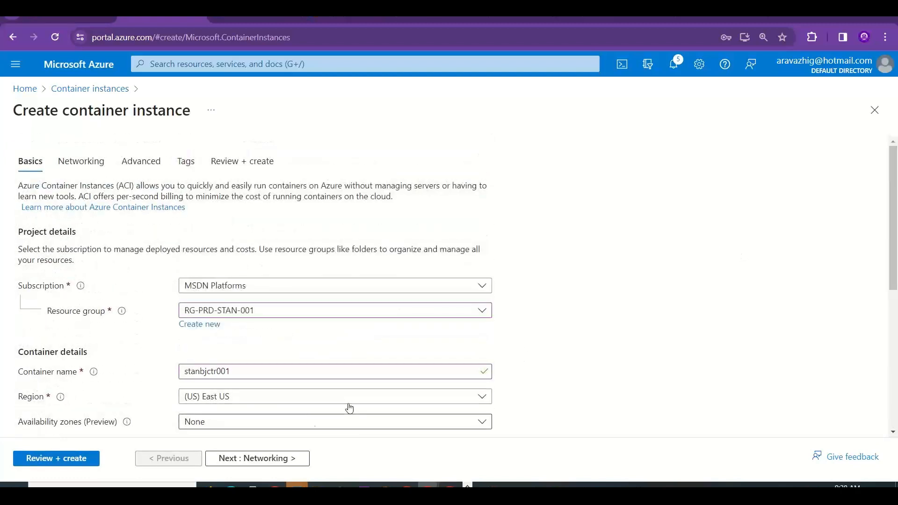
{"action": "left_click", "coordinate": [249, 461]}
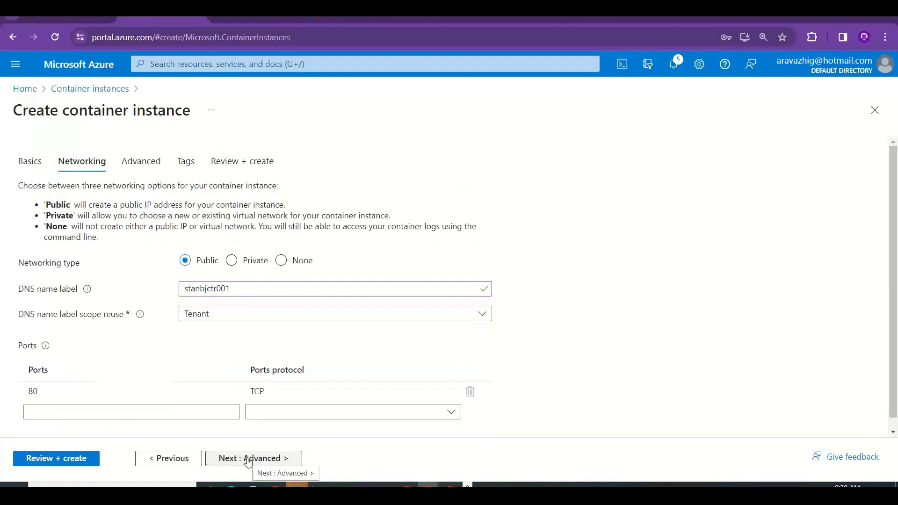
{"action": "left_click", "coordinate": [74, 461]}
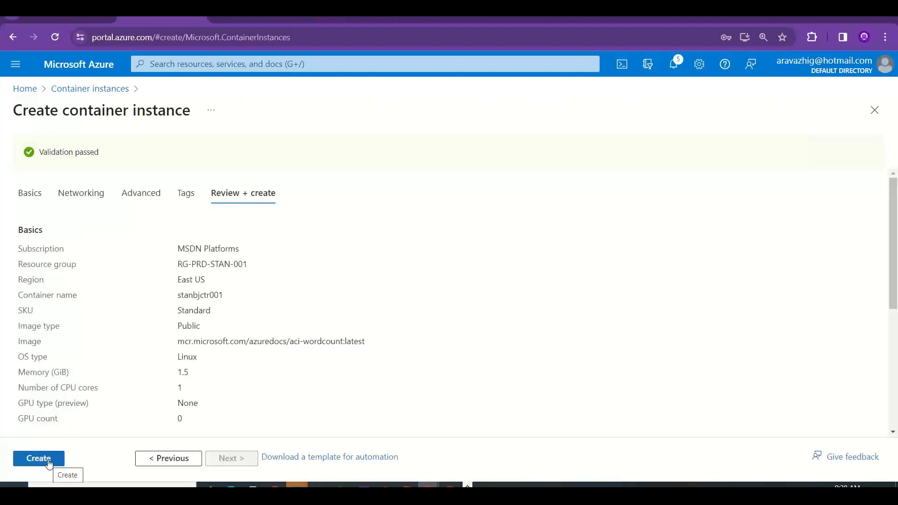
{"action": "left_click", "coordinate": [49, 463]}
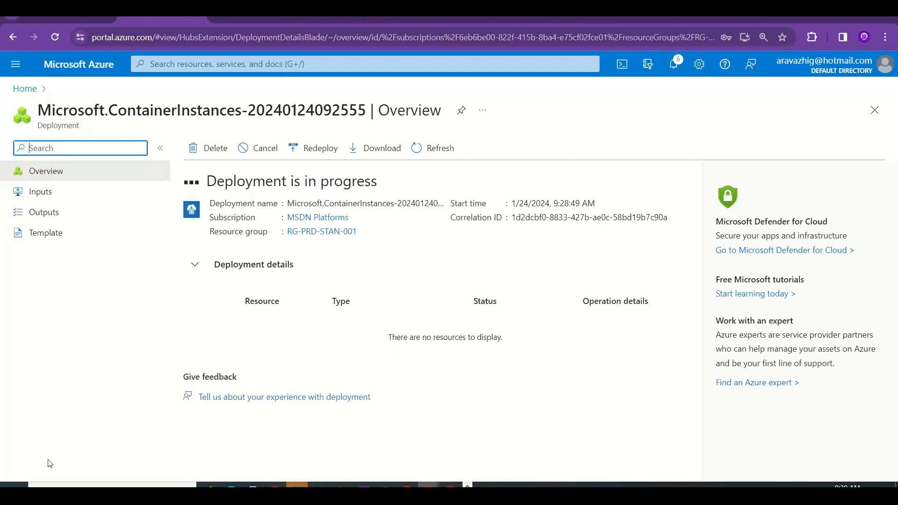
Switch to the Excel notes and enter "Demo to run a batch job / task as a container" in cell B14 of the ACR sheet.
{"action": "key", "text": "alt+Tab"}
{"action": "key", "text": "alt+Tab"}
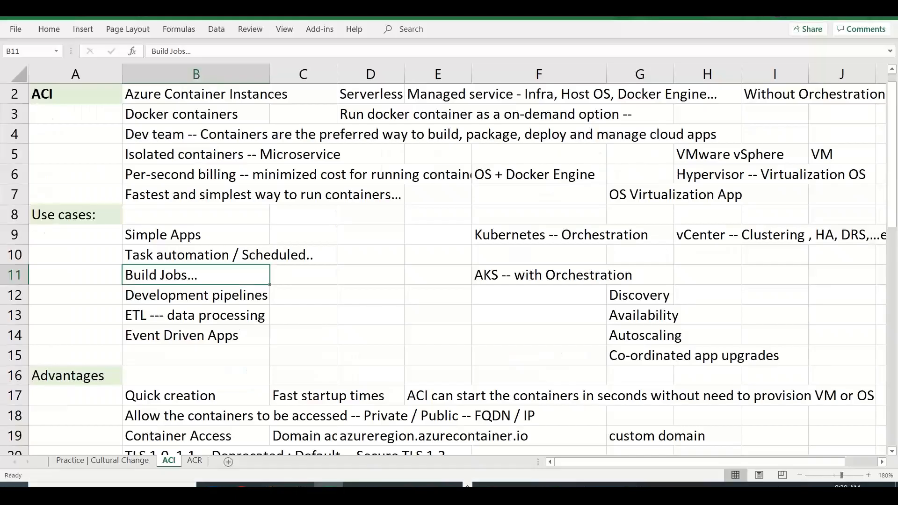
{"action": "left_click", "coordinate": [195, 461]}
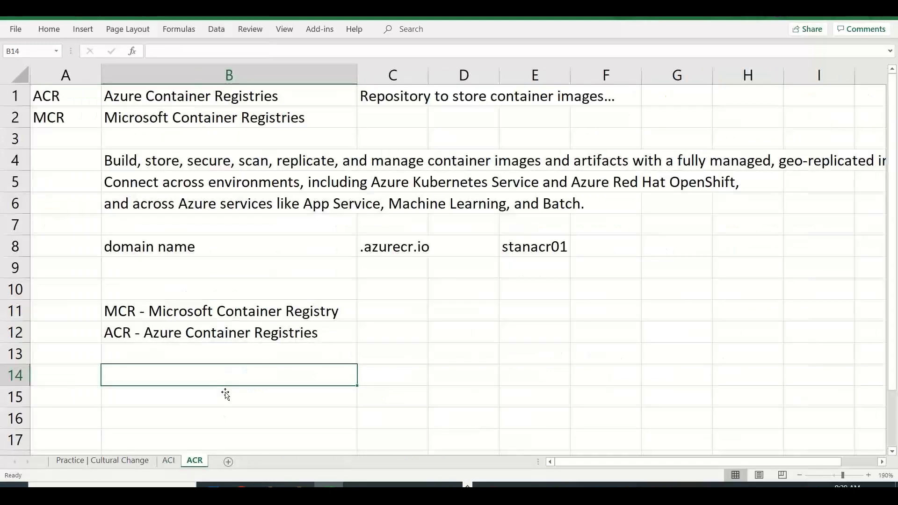
{"action": "type", "text": "Demo to"}
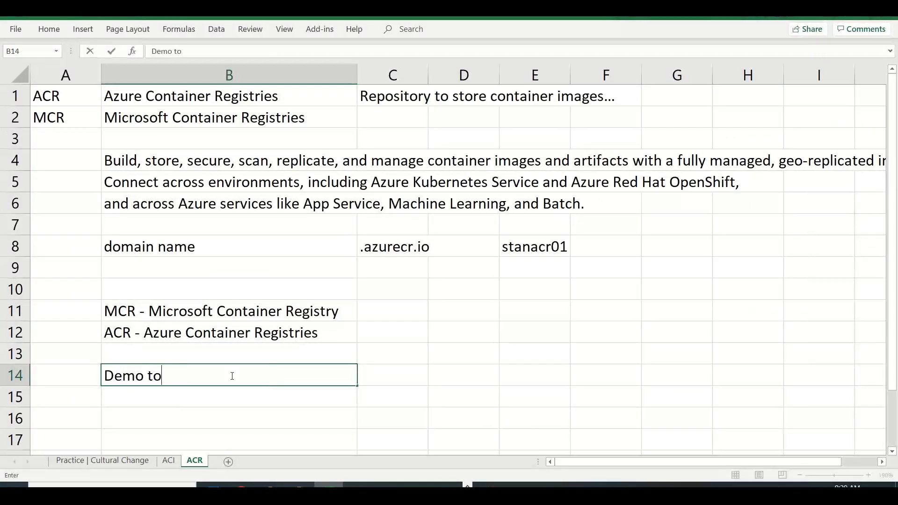
{"action": "type", "text": " run a batch "}
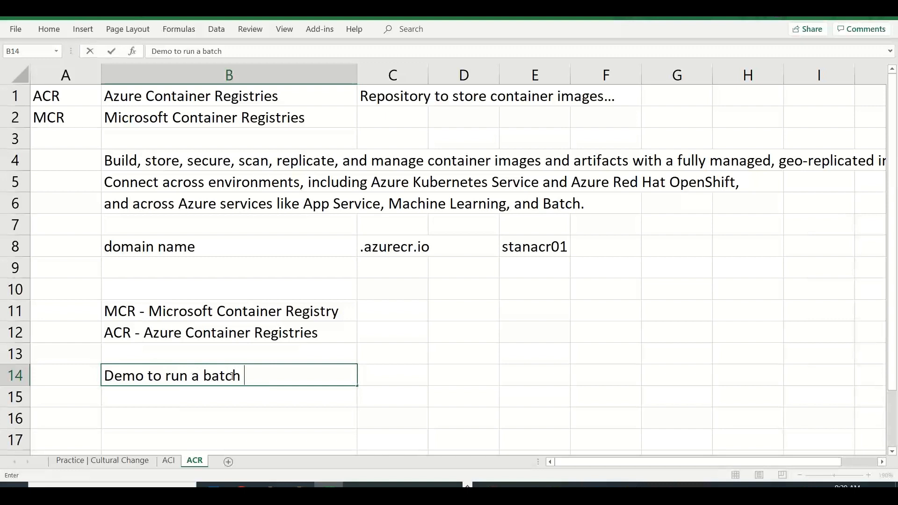
{"action": "type", "text": "job / "}
{"action": "type", "text": "tasas"}
{"action": "key", "text": "BackSpace"}
{"action": "key", "text": "BackSpace"}
{"action": "type", "text": "k "}
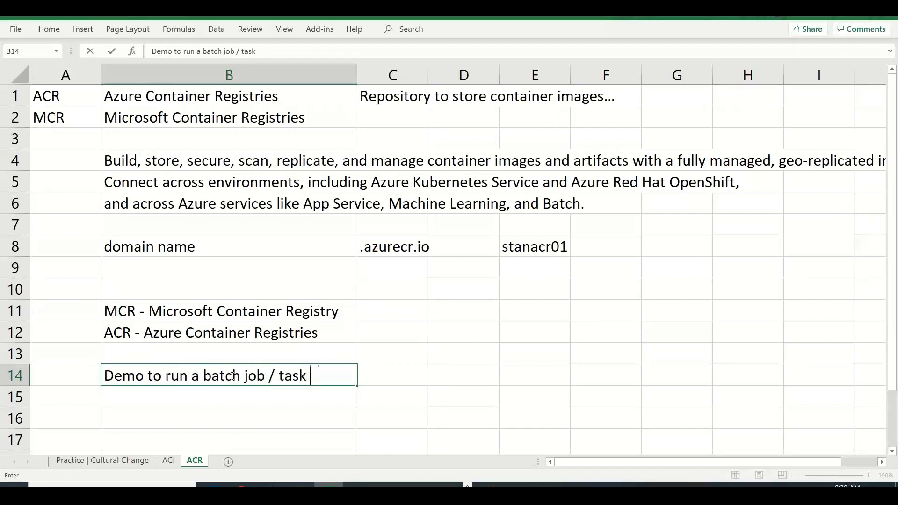
{"action": "type", "text": "as a container"}
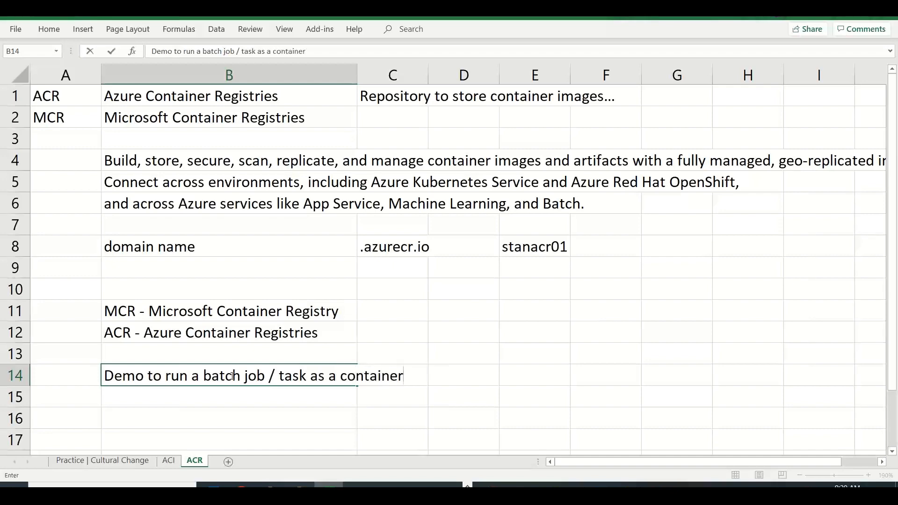
Switch back to the Azure portal and open the container logs of the deployed stanbjctr001 resource.
{"action": "key", "text": "alt+Tab"}
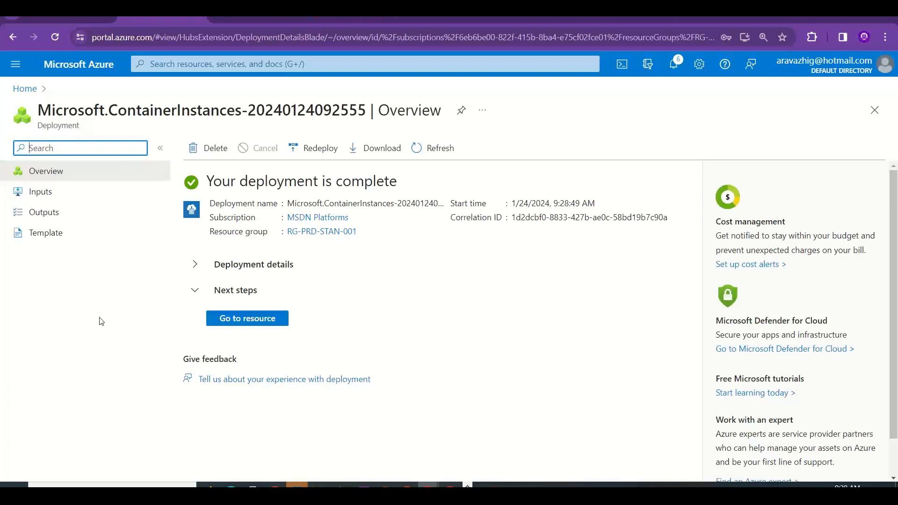
{"action": "key", "text": "alt+Tab"}
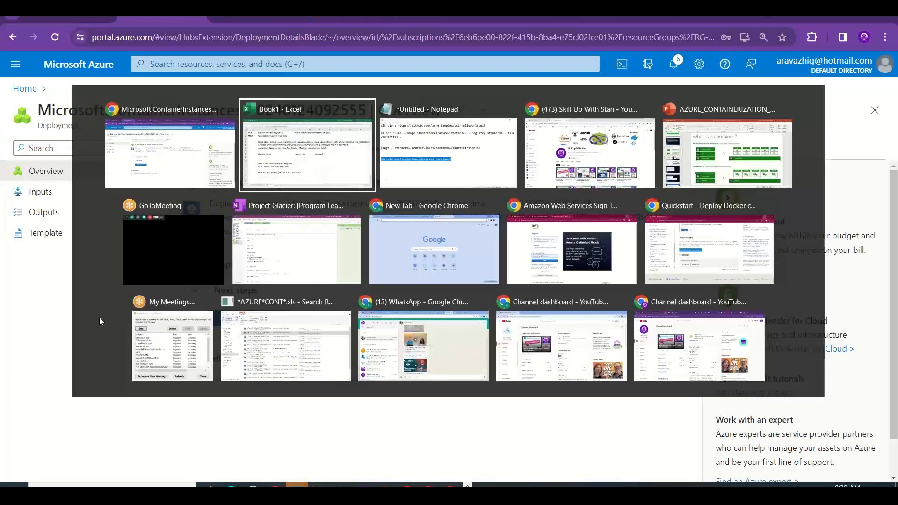
{"action": "key", "text": "alt+shift+Tab"}
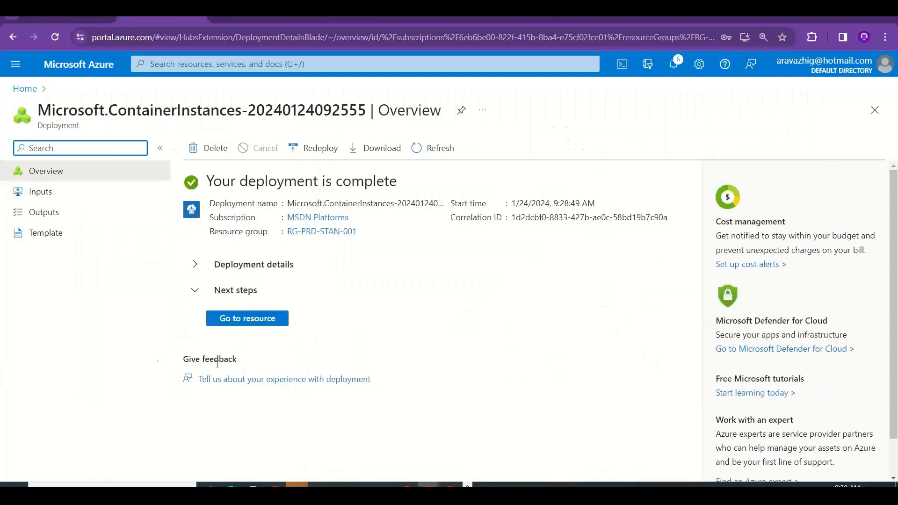
{"action": "left_click", "coordinate": [248, 322]}
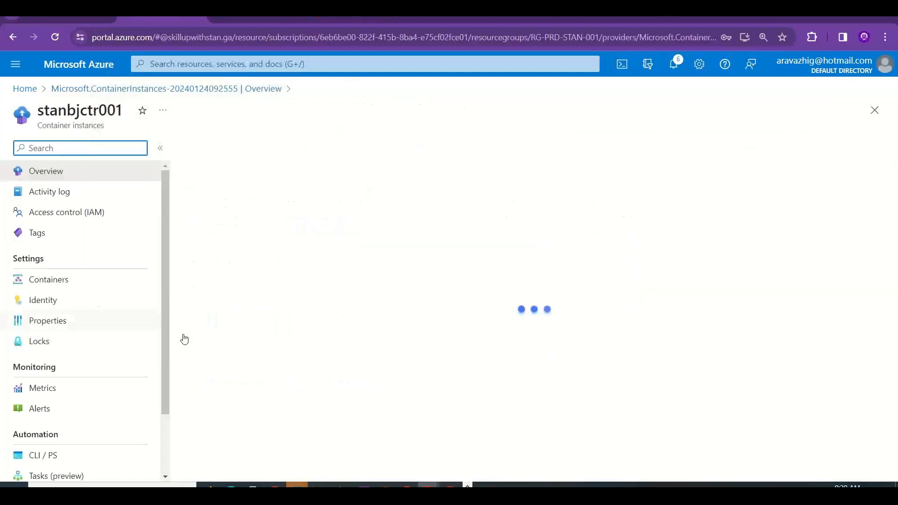
{"action": "left_click", "coordinate": [76, 280]}
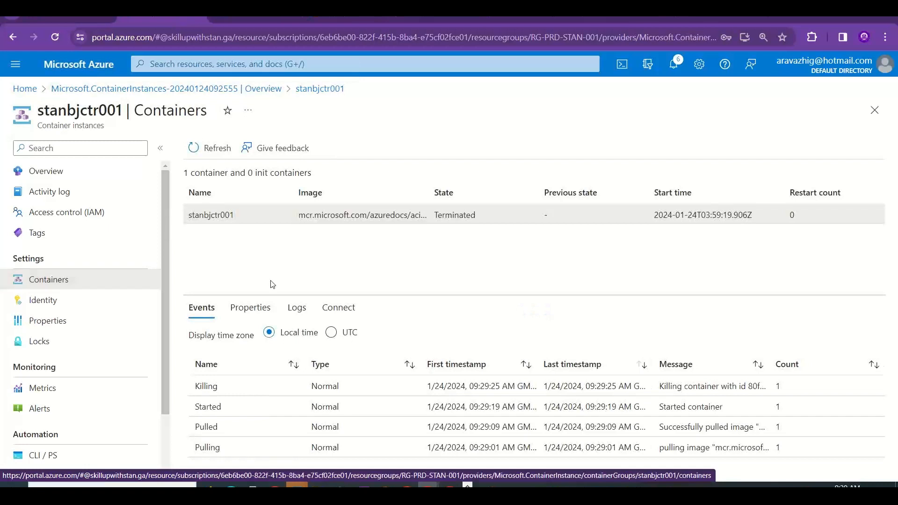
{"action": "left_click", "coordinate": [299, 312]}
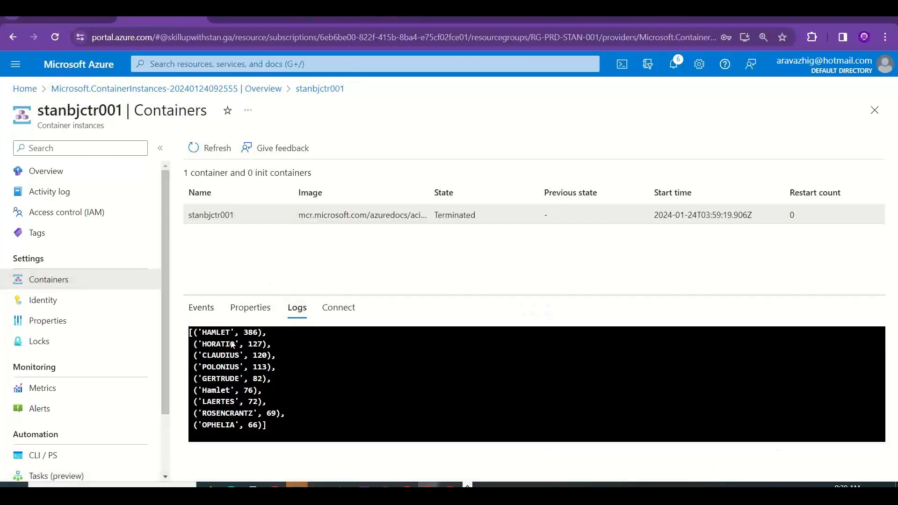
Examine the words and their counts in the container's log output.
{"action": "left_click_drag", "start_coordinate": [231, 333], "coordinate": [204, 331]}
{"action": "double_click", "coordinate": [247, 333]}
{"action": "double_click", "coordinate": [257, 344]}
{"action": "double_click", "coordinate": [260, 356]}
{"action": "double_click", "coordinate": [260, 366]}
{"action": "double_click", "coordinate": [258, 379]}
{"action": "double_click", "coordinate": [206, 332]}
{"action": "left_click_drag", "start_coordinate": [231, 344], "coordinate": [212, 355]}
{"action": "left_click", "coordinate": [231, 376]}
{"action": "double_click", "coordinate": [231, 377]}
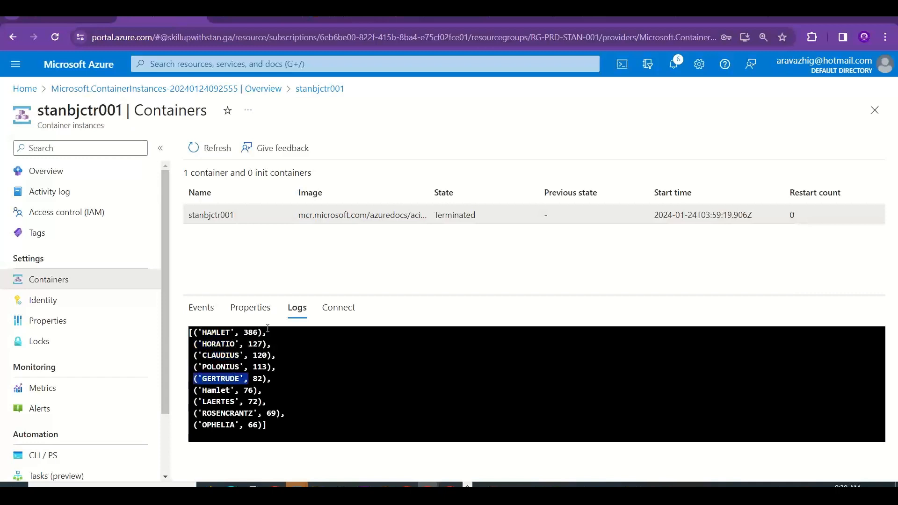
{"action": "left_click_drag", "start_coordinate": [271, 428], "coordinate": [190, 330]}
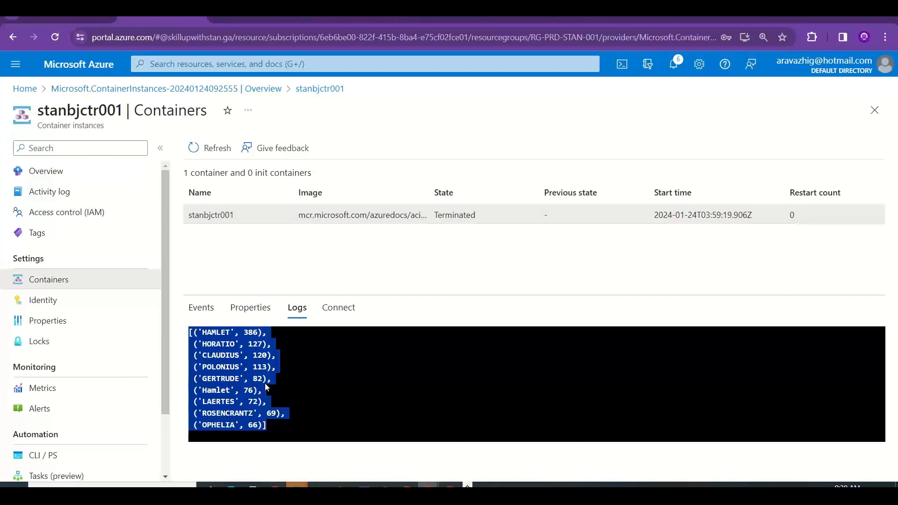
{"action": "key", "text": "alt+Tab"}
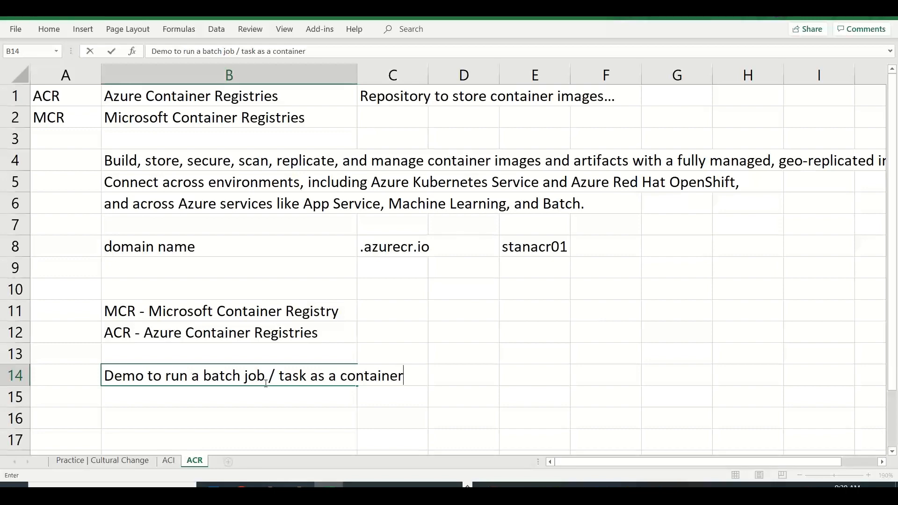
{"action": "key", "text": "alt+Tab"}
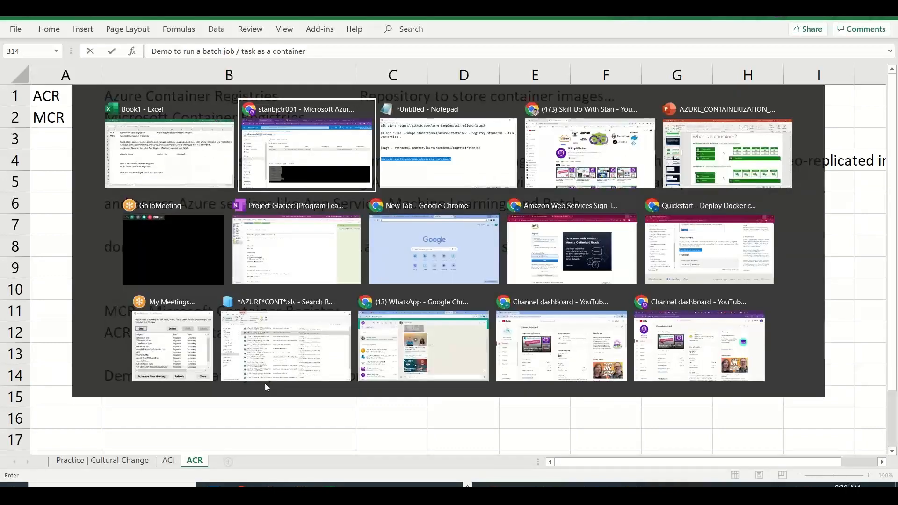
{"action": "key", "text": "alt+Tab"}
{"action": "key", "text": "alt+shift+Tab"}
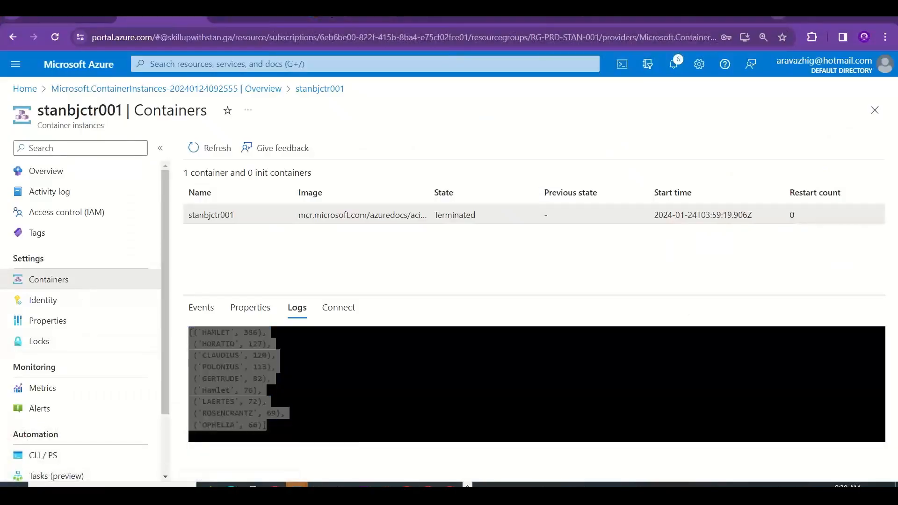
Search the web in a new tab for "Azure container registry free tier" and open the Container Registry pricing result in a separate tab.
{"action": "left_click", "coordinate": [778, 17]}
{"action": "type", "text": "Az"}
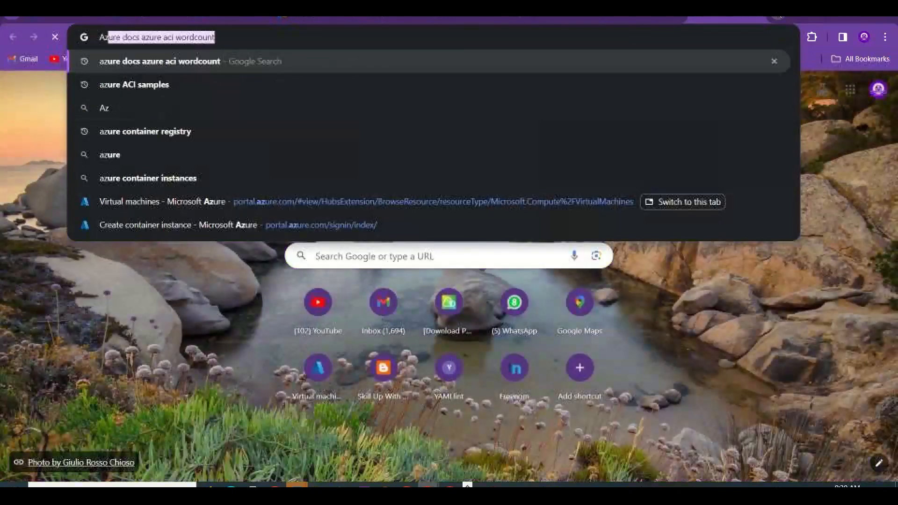
{"action": "type", "text": "ure container "}
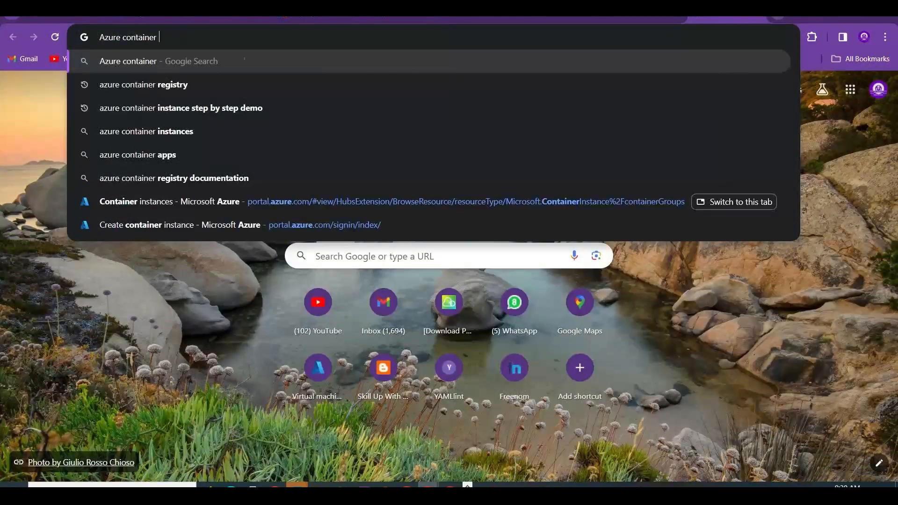
{"action": "type", "text": "registry free "}
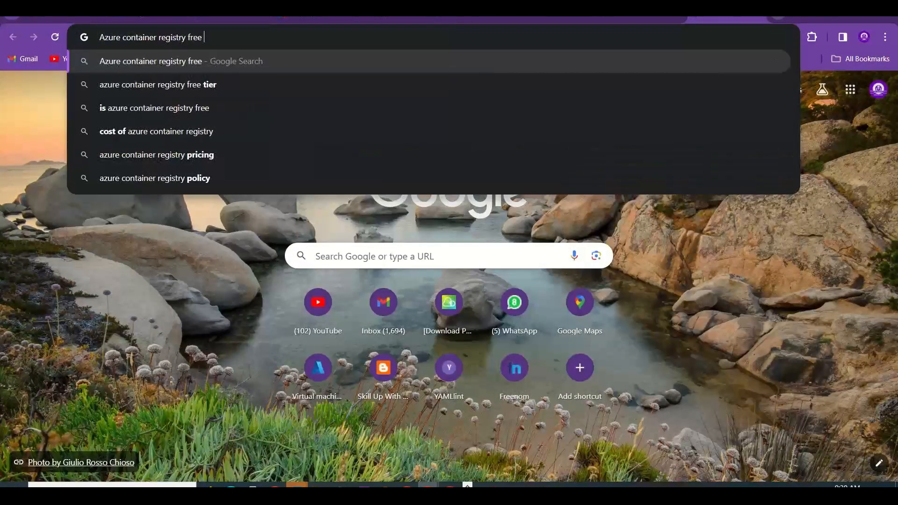
{"action": "type", "text": "tier"}
{"action": "key", "text": "Return"}
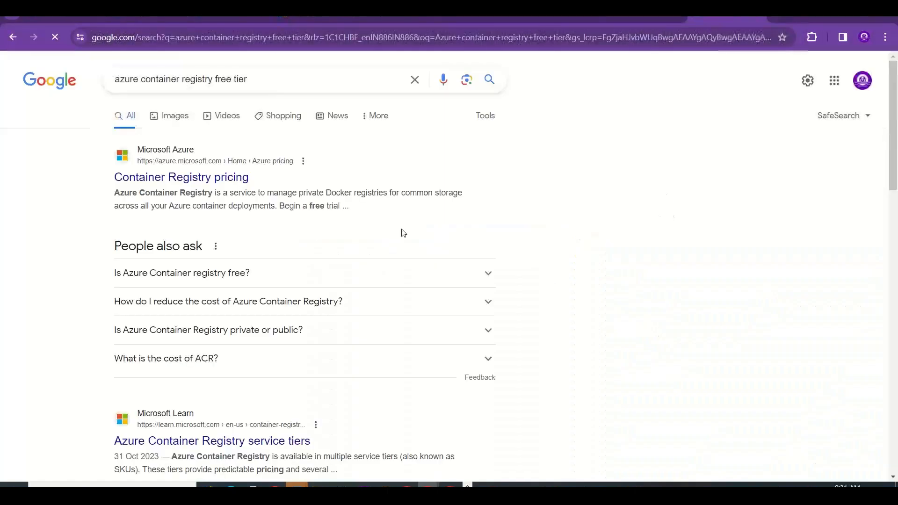
{"action": "right_click", "coordinate": [245, 187]}
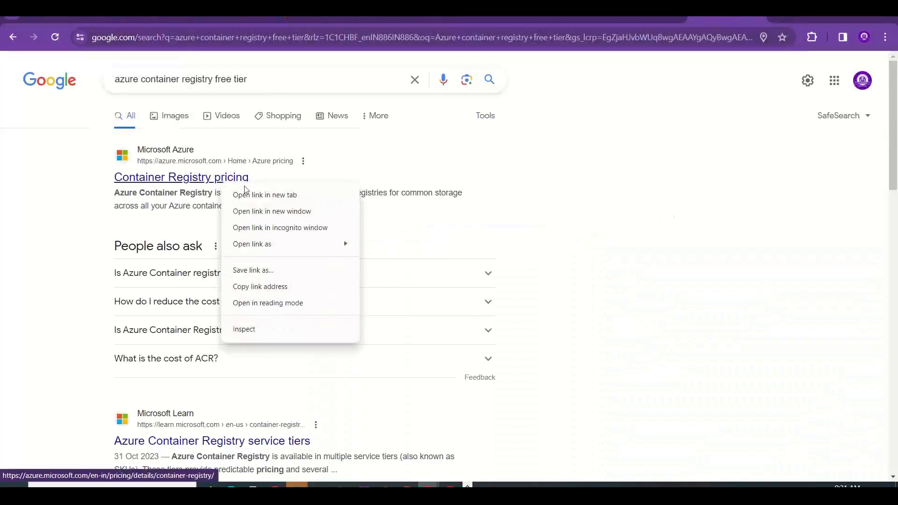
{"action": "left_click", "coordinate": [246, 193]}
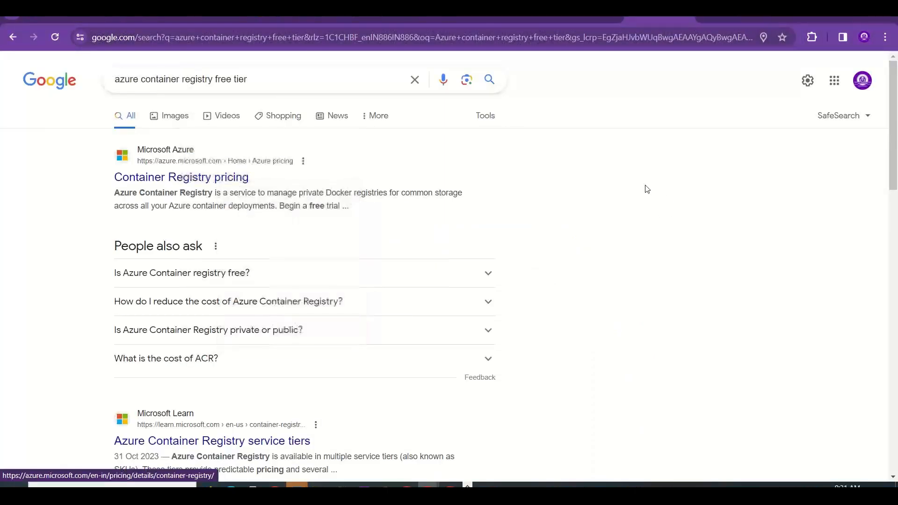
Copy the full answer to "Is Azure Container registry free?" into cell B16 of the ACR sheet in Excel.
{"action": "left_click", "coordinate": [487, 275]}
{"action": "left_click_drag", "start_coordinate": [210, 322], "coordinate": [117, 295]}
{"action": "key", "text": "ctrl+c"}
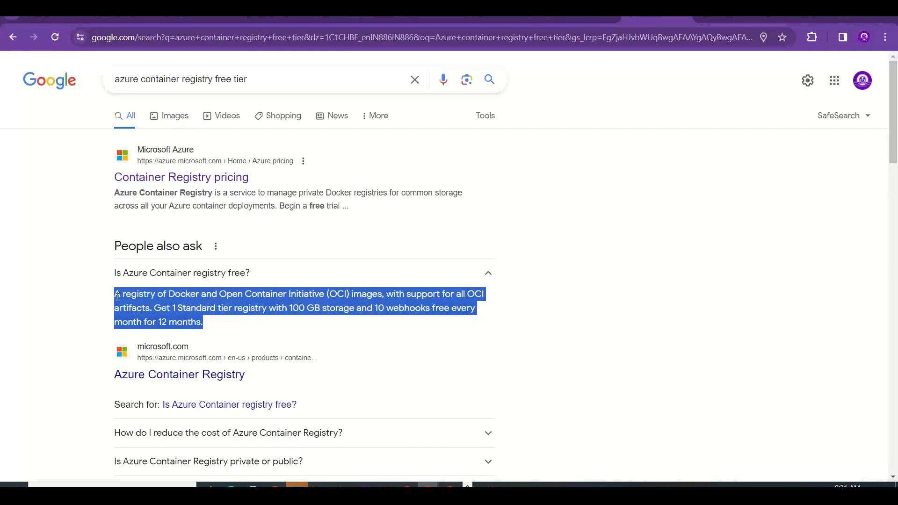
{"action": "key", "text": "alt+Tab"}
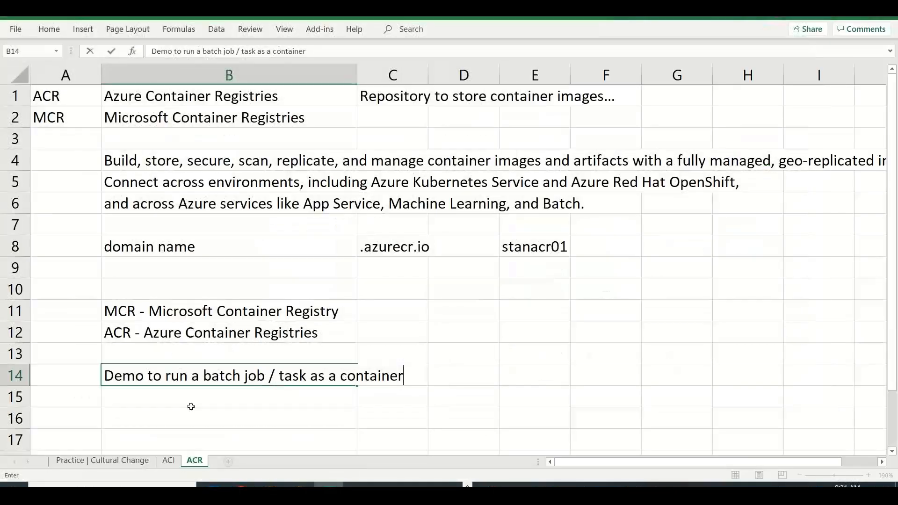
{"action": "left_click", "coordinate": [150, 419]}
{"action": "key", "text": "ctrl+v"}
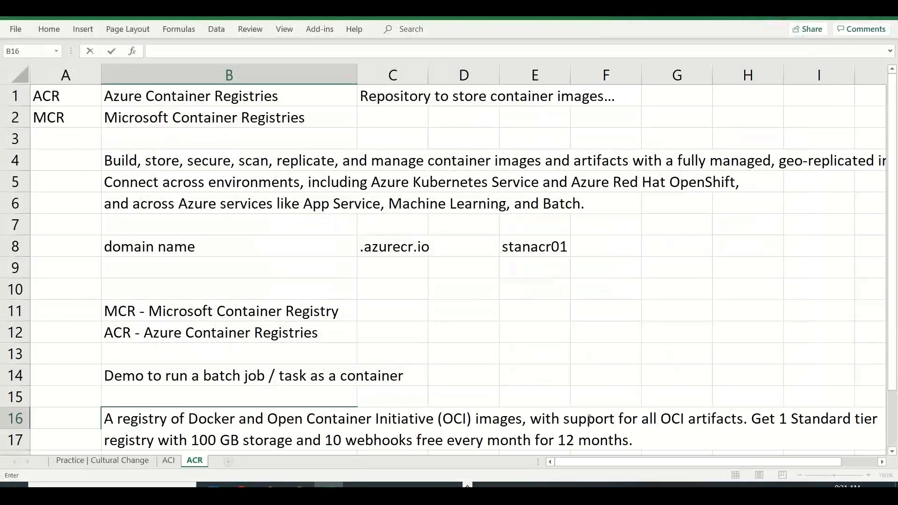
Move the sentence starting "Get 1 Standard tier registry" from B16 into B17 and turn off text wrapping for B16.
{"action": "left_click_drag", "start_coordinate": [755, 418], "coordinate": [798, 436]}
{"action": "key", "text": "ctrl+c"}
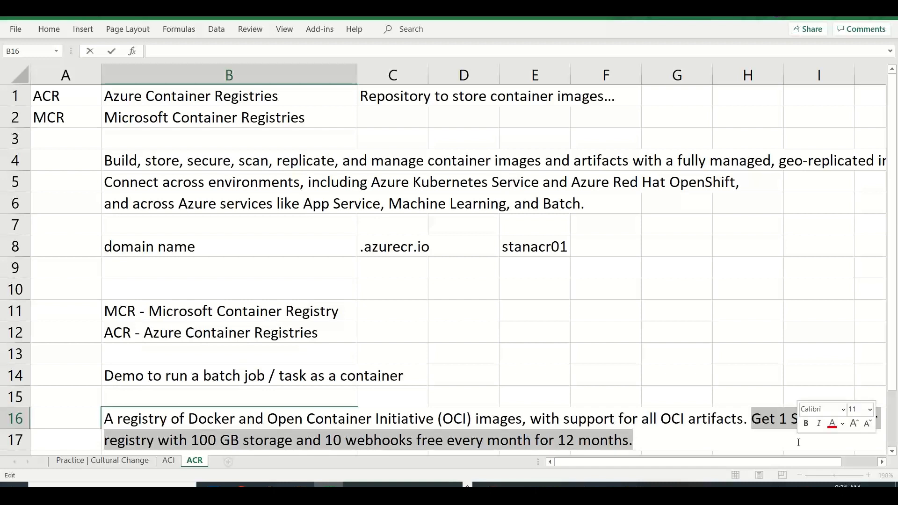
{"action": "key", "text": "Delete"}
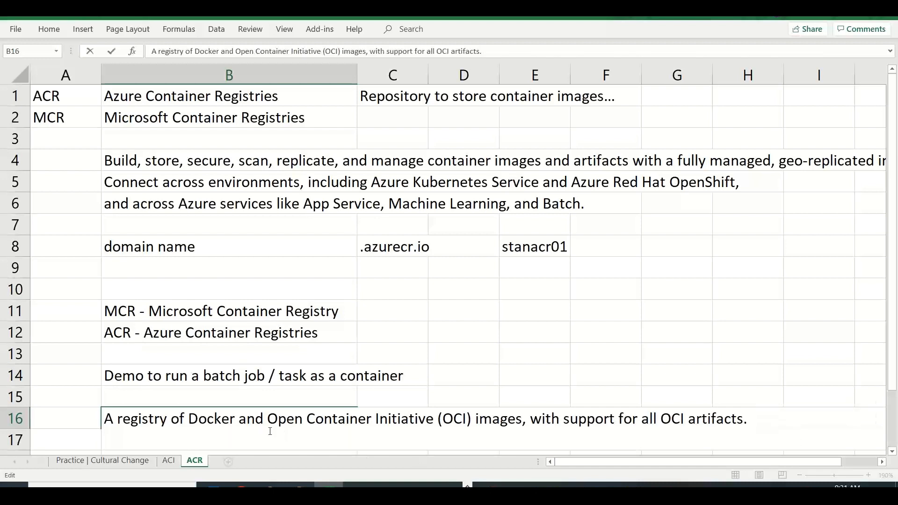
{"action": "left_click", "coordinate": [576, 325]}
{"action": "left_click", "coordinate": [293, 432]}
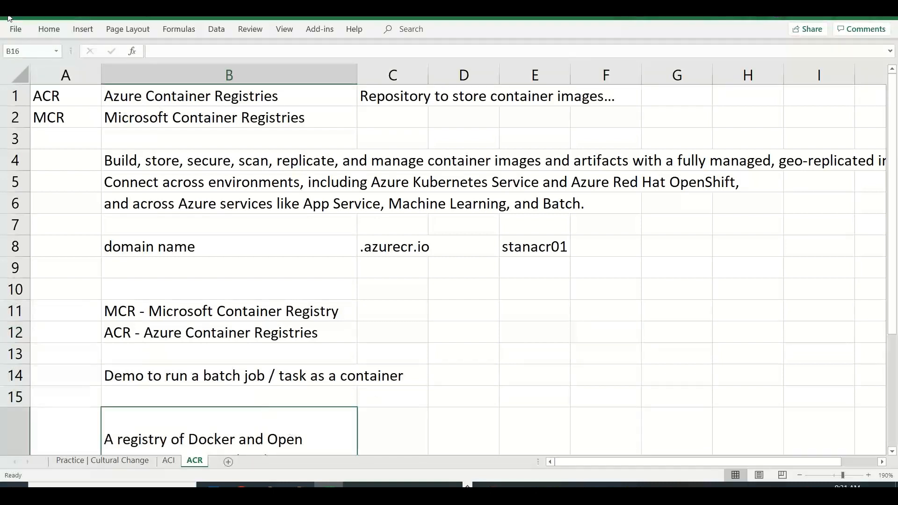
{"action": "left_click", "coordinate": [48, 29]}
{"action": "left_click", "coordinate": [325, 51]}
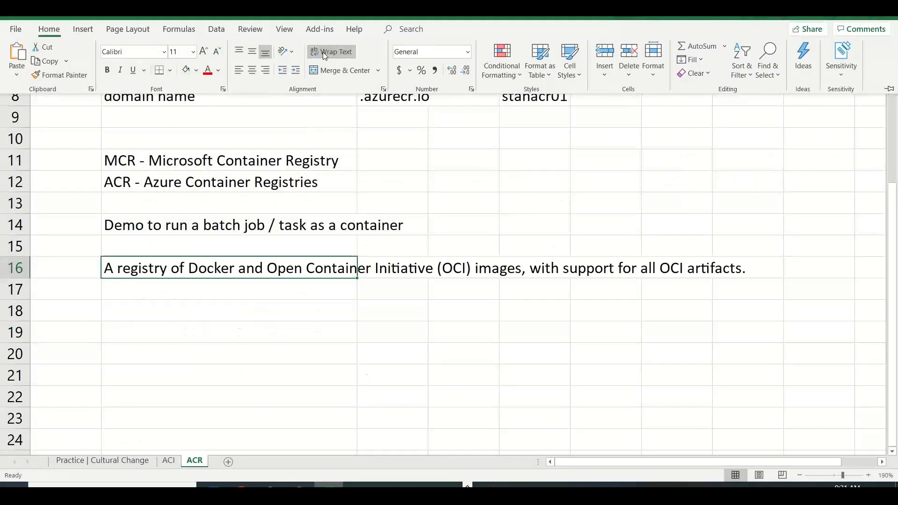
{"action": "left_click", "coordinate": [210, 288]}
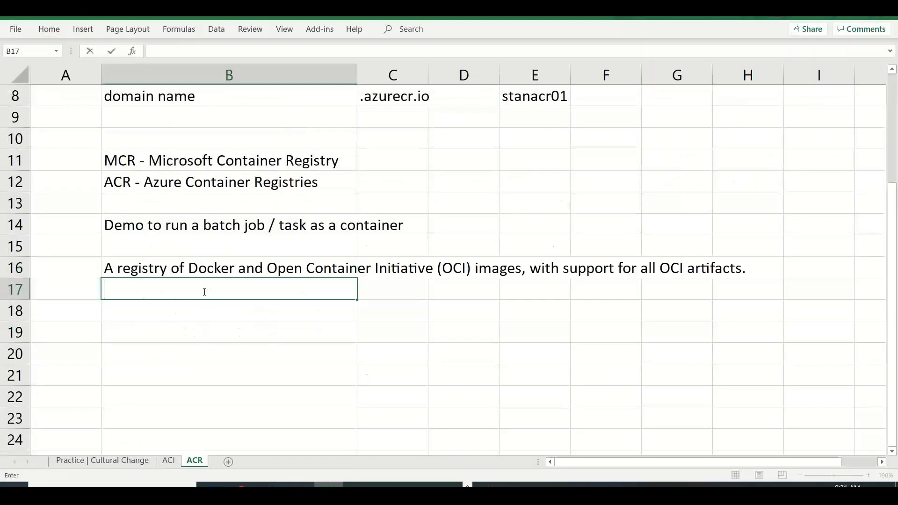
{"action": "key", "text": "ctrl+v"}
{"action": "left_click", "coordinate": [243, 357]}
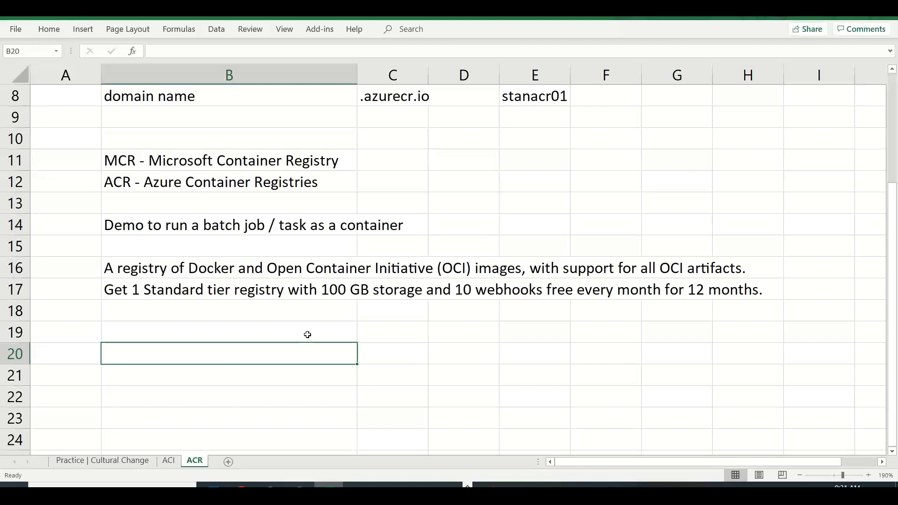
Switch to the Azure portal and save the stanacr01 registry's properties with the pricing plan set to Premium.
{"action": "key", "text": "alt+Tab"}
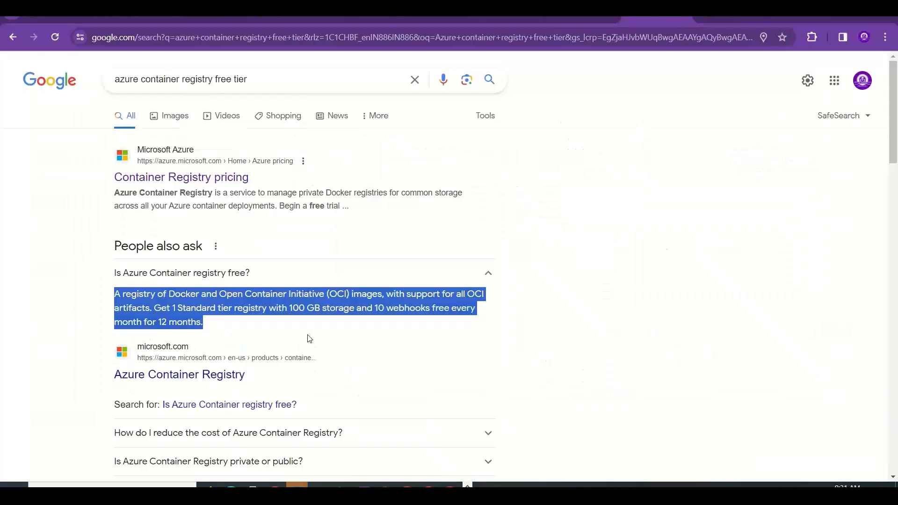
{"action": "left_click", "coordinate": [211, 18]}
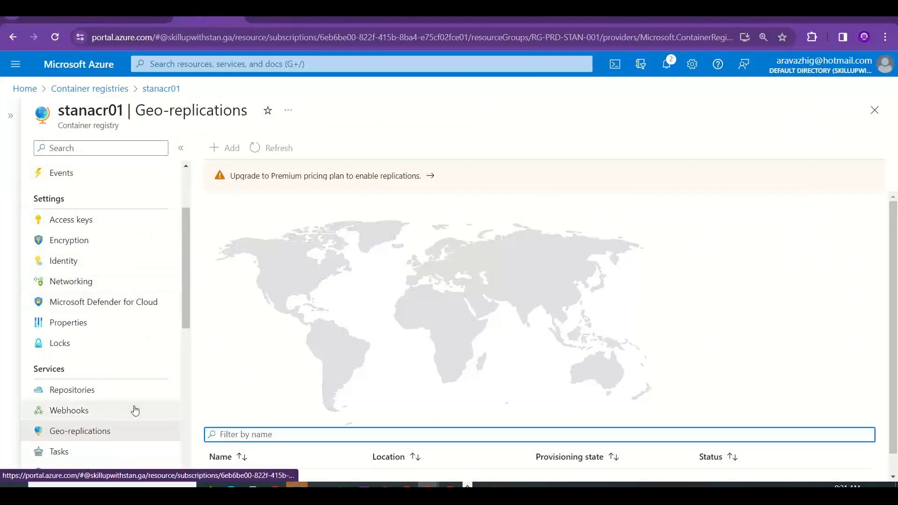
{"action": "mouse_move", "coordinate": [185, 264]}
{"action": "left_mouse_down"}
{"action": "mouse_move", "coordinate": [192, 232]}
{"action": "mouse_move", "coordinate": [187, 276]}
{"action": "left_mouse_up"}
{"action": "left_click", "coordinate": [94, 297]}
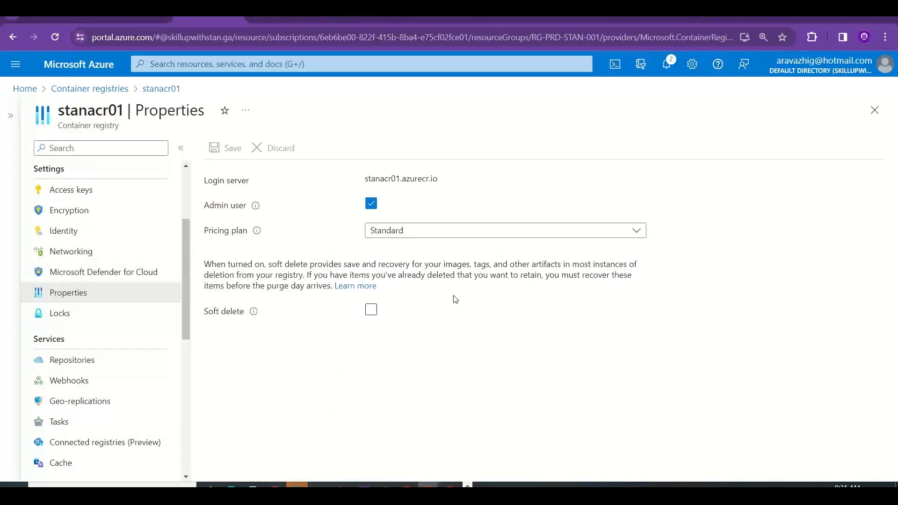
{"action": "left_click", "coordinate": [455, 233]}
{"action": "left_click", "coordinate": [403, 296]}
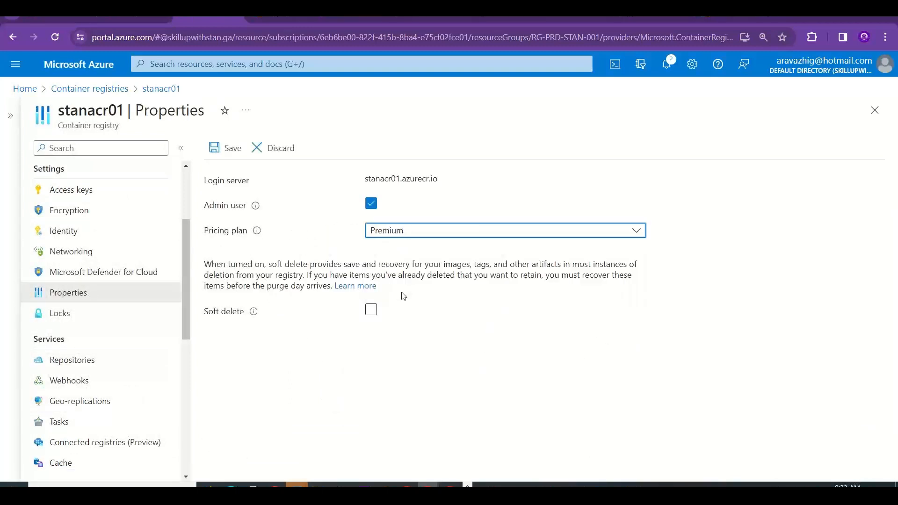
{"action": "left_click", "coordinate": [216, 148]}
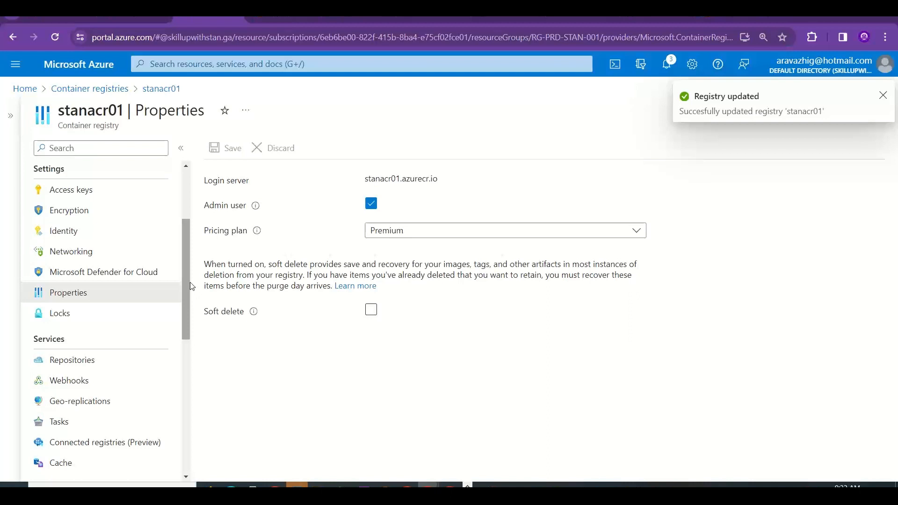
View stanacr01's geo-replication map and the replication creation form for West US, closing the form without creating anything.
{"action": "left_click_drag", "start_coordinate": [191, 285], "coordinate": [192, 347]}
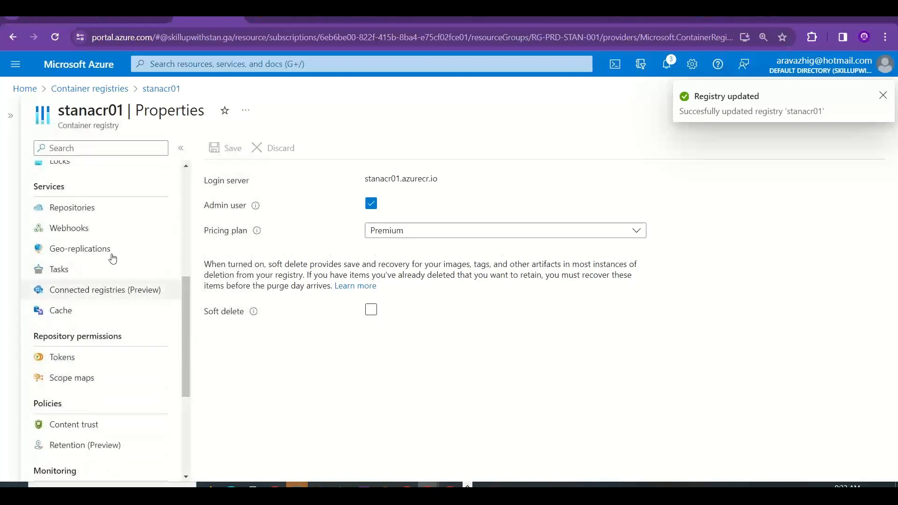
{"action": "left_click", "coordinate": [105, 247]}
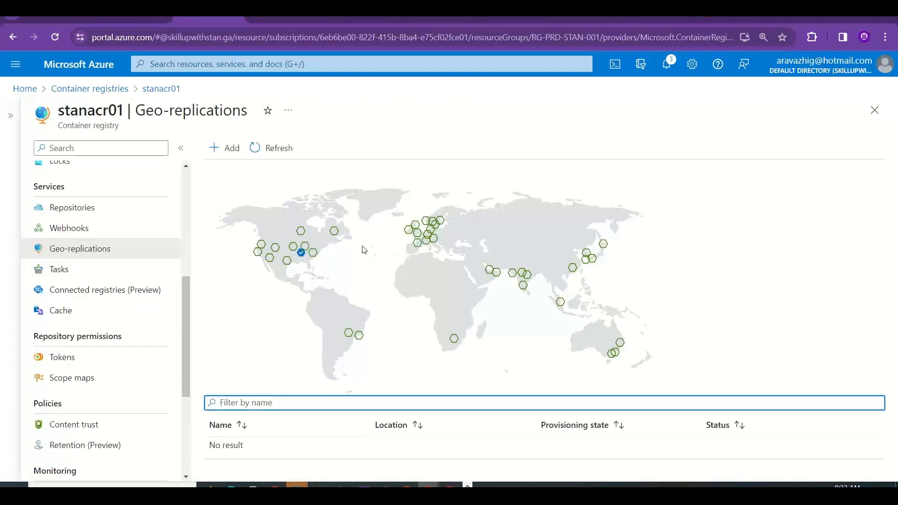
{"action": "left_click", "coordinate": [258, 253]}
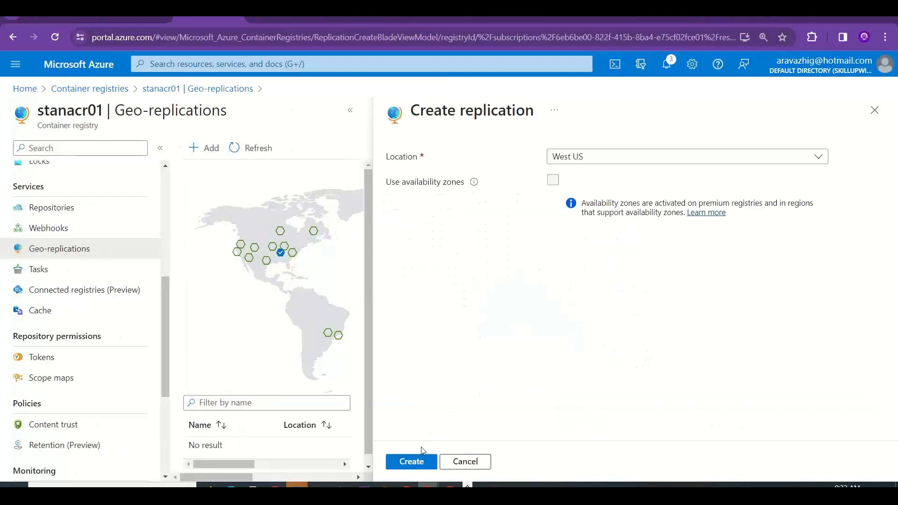
{"action": "left_click", "coordinate": [883, 112]}
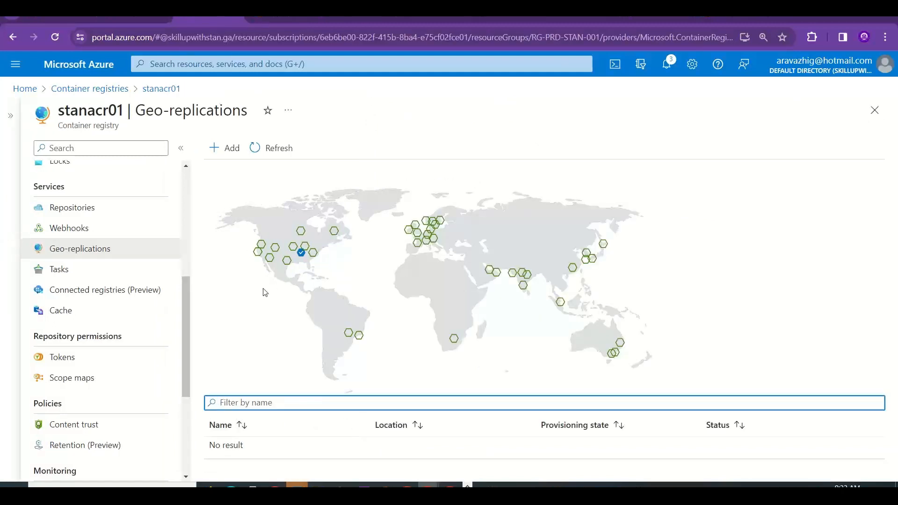
View the repositories of the stanacr01 registry and return to its overview.
{"action": "left_click", "coordinate": [126, 211]}
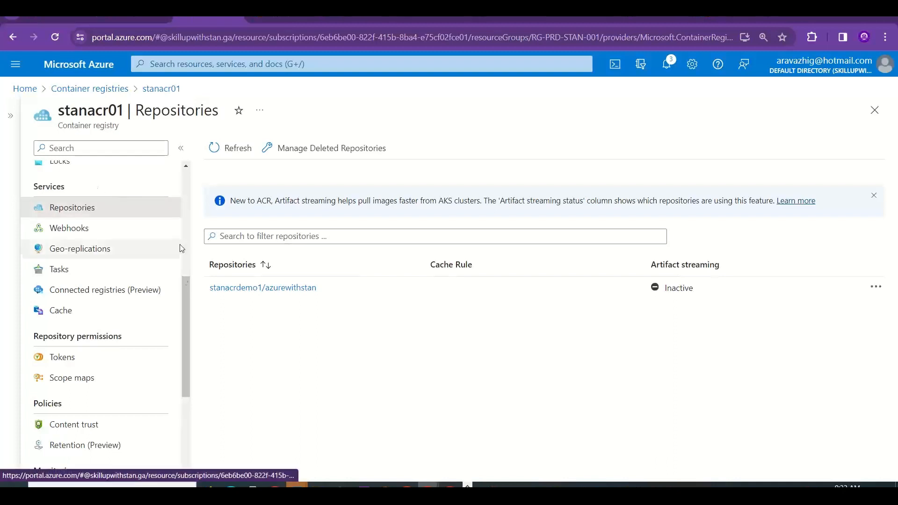
{"action": "left_click_drag", "start_coordinate": [184, 298], "coordinate": [185, 192]}
{"action": "left_click", "coordinate": [132, 170]}
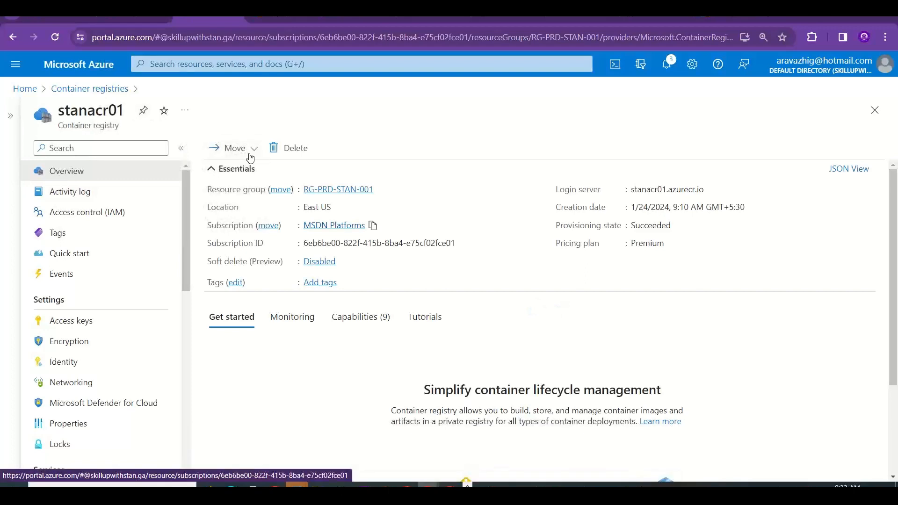
Switch to Excel and enter "Geo-replication" in B19 and "Integration with Azure AD" in B20 of the ACR sheet.
{"action": "key", "text": "alt+Tab"}
{"action": "left_click", "coordinate": [249, 157]}
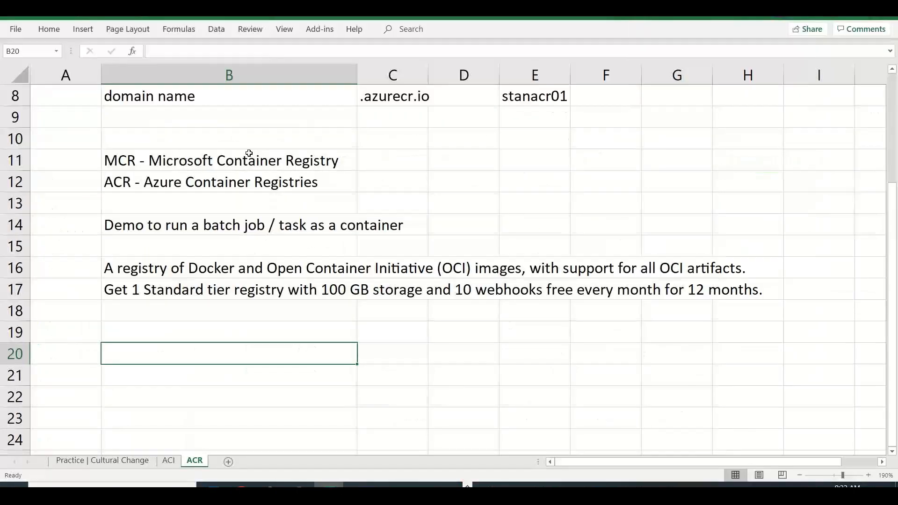
{"action": "left_click", "coordinate": [173, 326]}
{"action": "type", "text": "Ge-"}
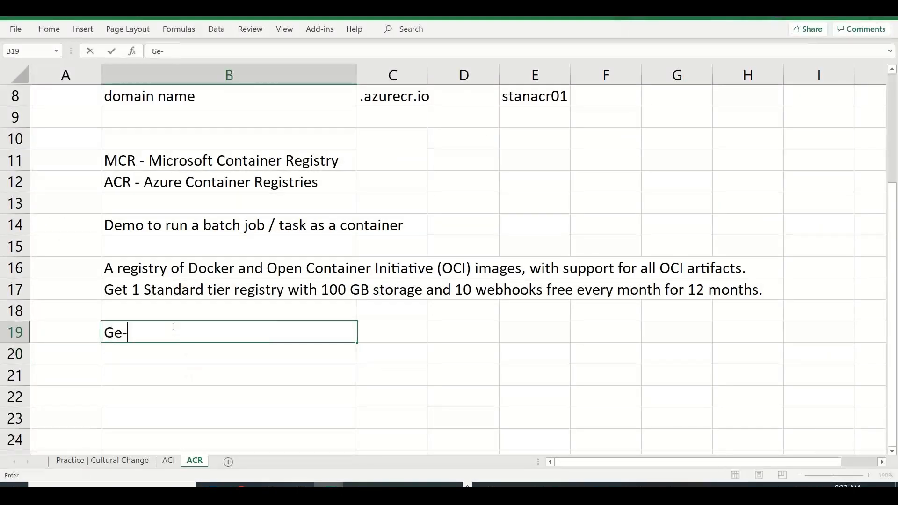
{"action": "type", "text": "o-replication"}
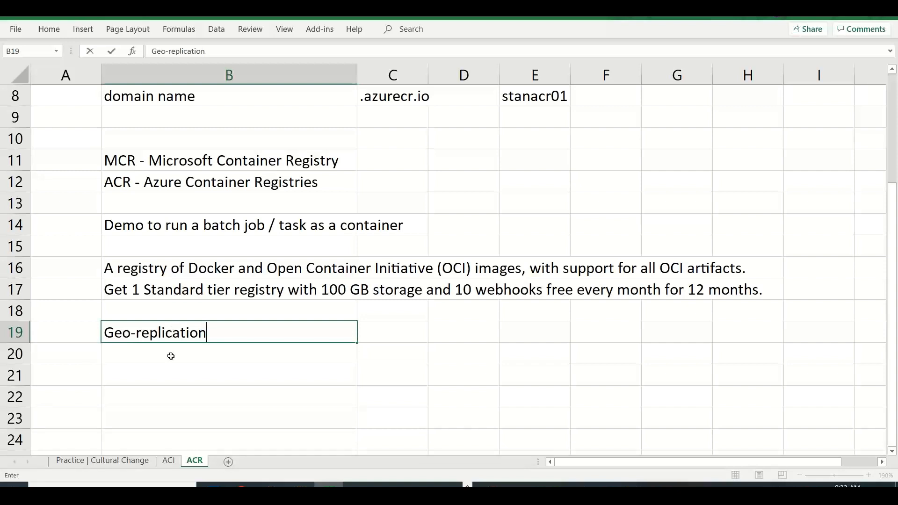
{"action": "key", "text": "Return"}
{"action": "type", "text": "Integrat"}
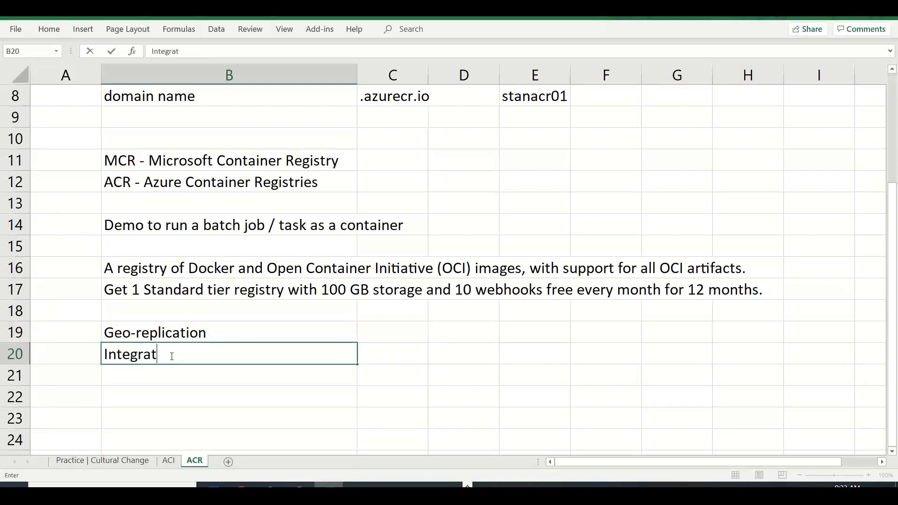
{"action": "type", "text": "ion with Azure"}
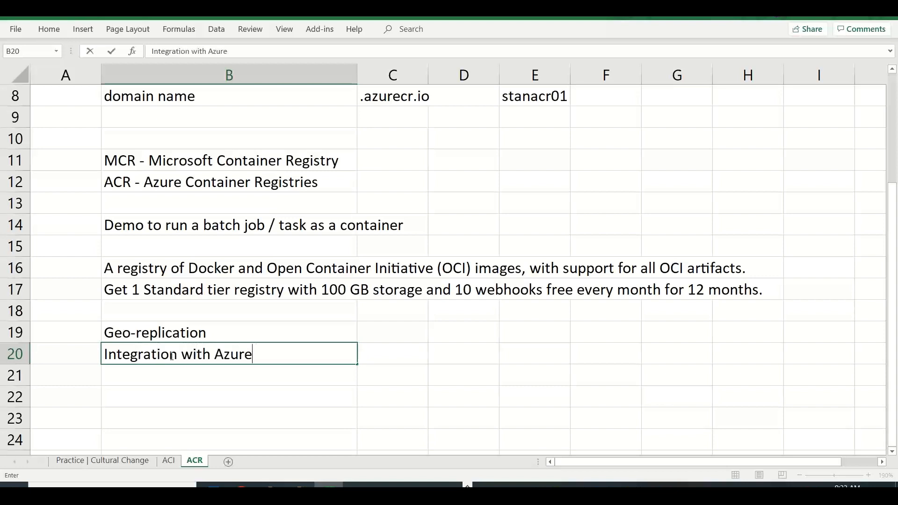
{"action": "type", "text": " AD"}
Copy the system assigned managed identity description, through "(Azure RBAC)", from stanacr01's Identity page in the portal into cell C20 in Excel.
{"action": "key", "text": "alt+Tab"}
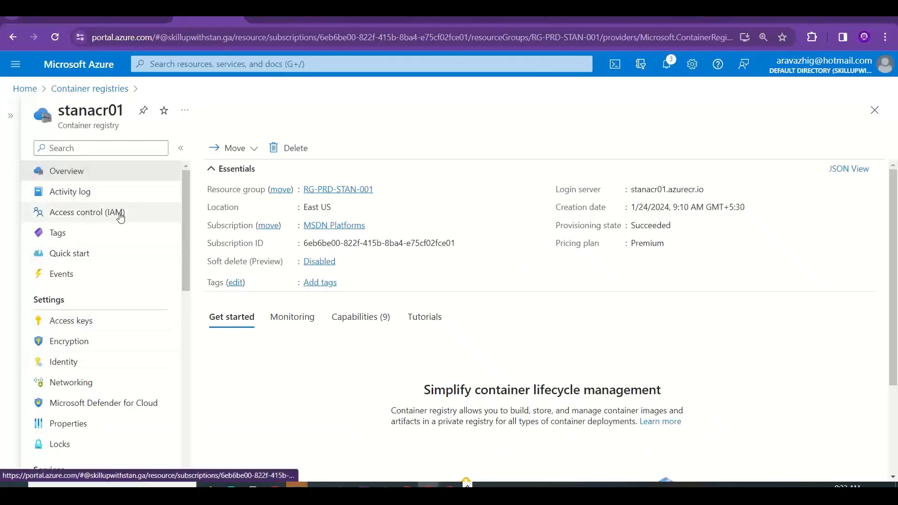
{"action": "left_click", "coordinate": [86, 363]}
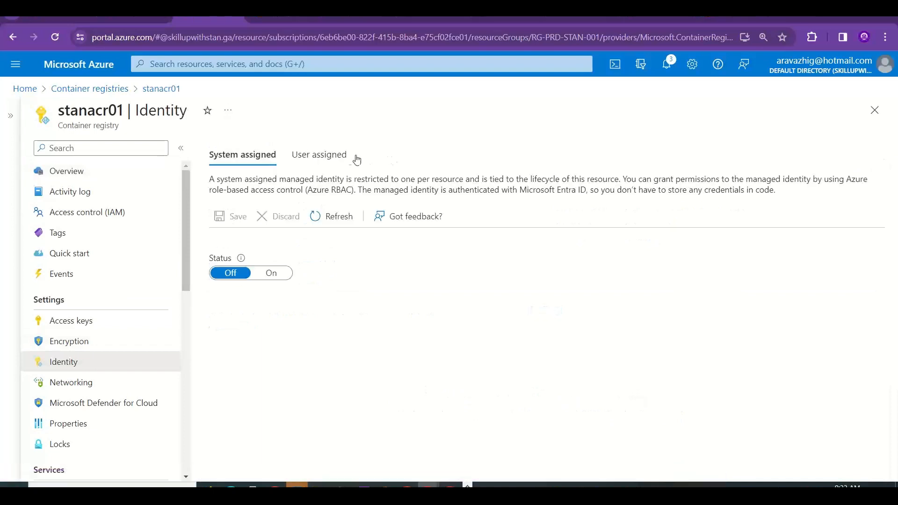
{"action": "left_click", "coordinate": [344, 155]}
{"action": "left_click", "coordinate": [265, 159]}
{"action": "left_click_drag", "start_coordinate": [354, 190], "coordinate": [206, 184]}
{"action": "key", "text": "ctrl+c"}
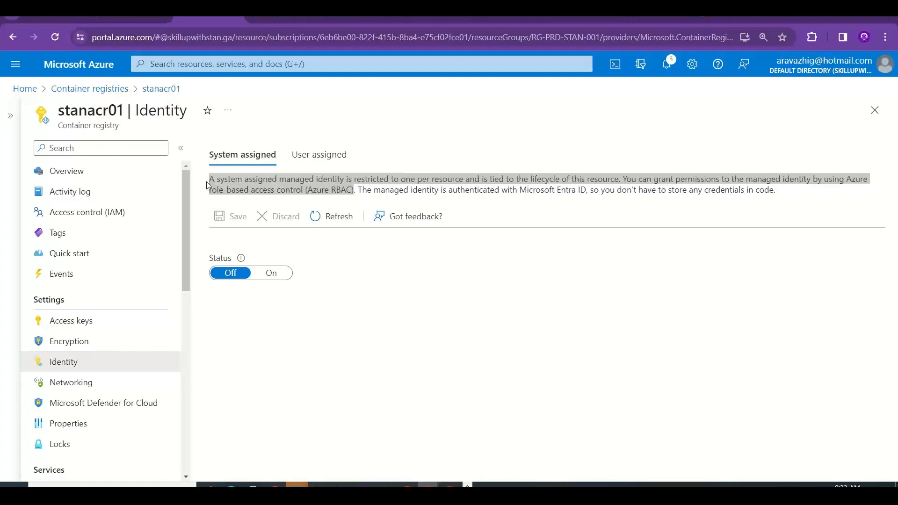
{"action": "key", "text": "alt+Tab"}
{"action": "double_click", "coordinate": [368, 352]}
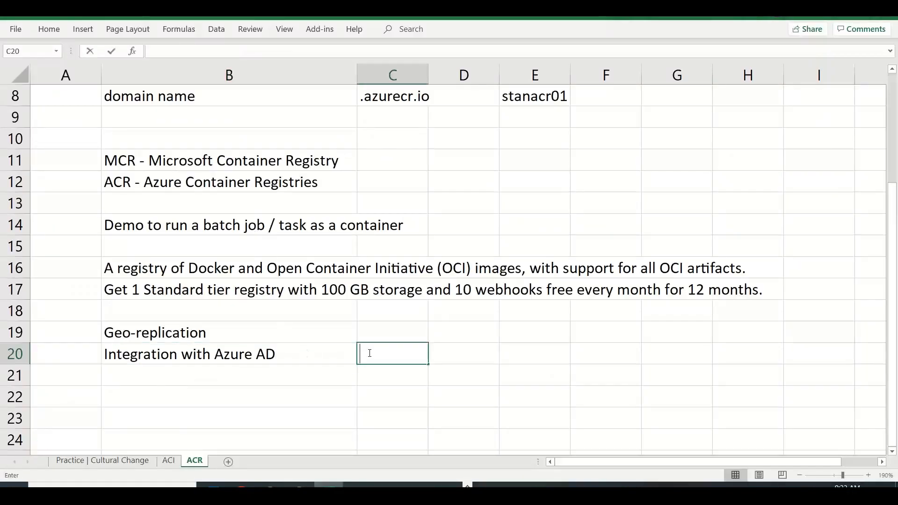
{"action": "key", "text": "ctrl+v"}
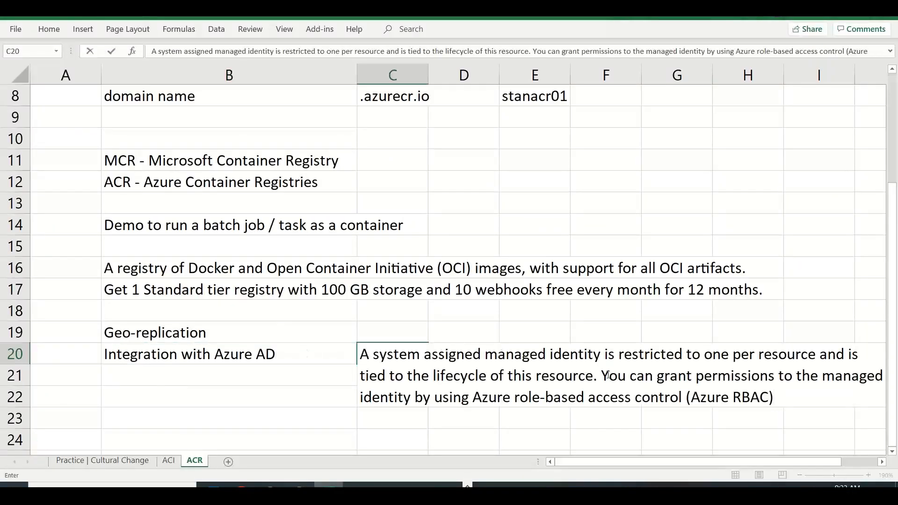
Move the sentence starting "You can grant permissions to the managed identity" from C20 into C21.
{"action": "left_click_drag", "start_coordinate": [603, 376], "coordinate": [775, 398]}
{"action": "key", "text": "ctrl+c"}
{"action": "key", "text": "BackSpace"}
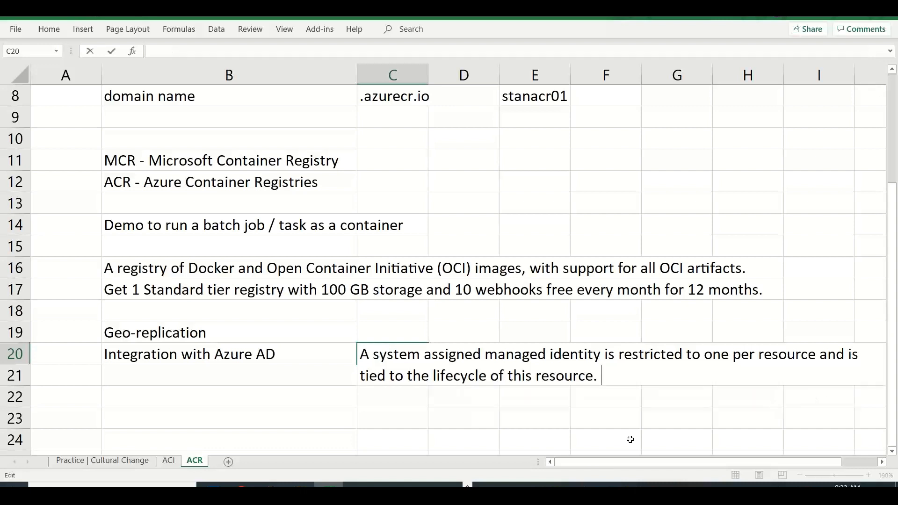
{"action": "left_click", "coordinate": [531, 416]}
{"action": "left_click", "coordinate": [409, 379]}
{"action": "key", "text": "ctrl+v"}
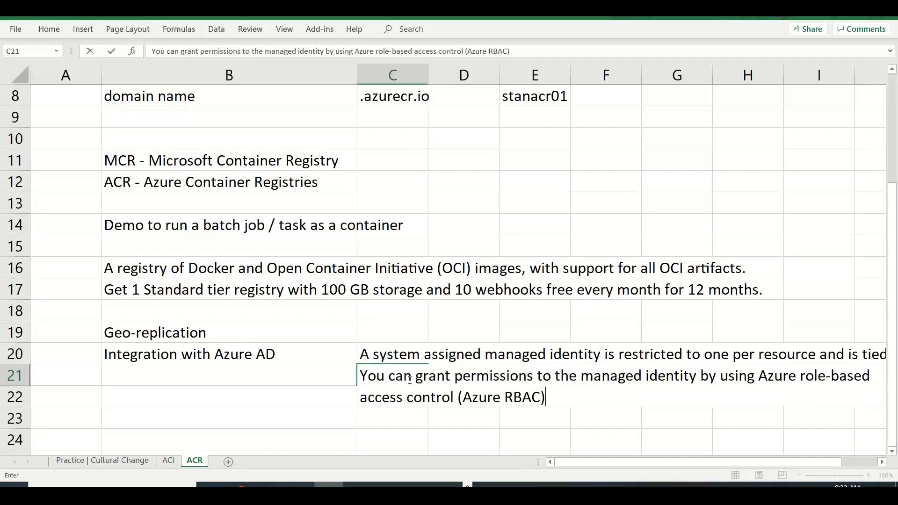
{"action": "left_click", "coordinate": [263, 390]}
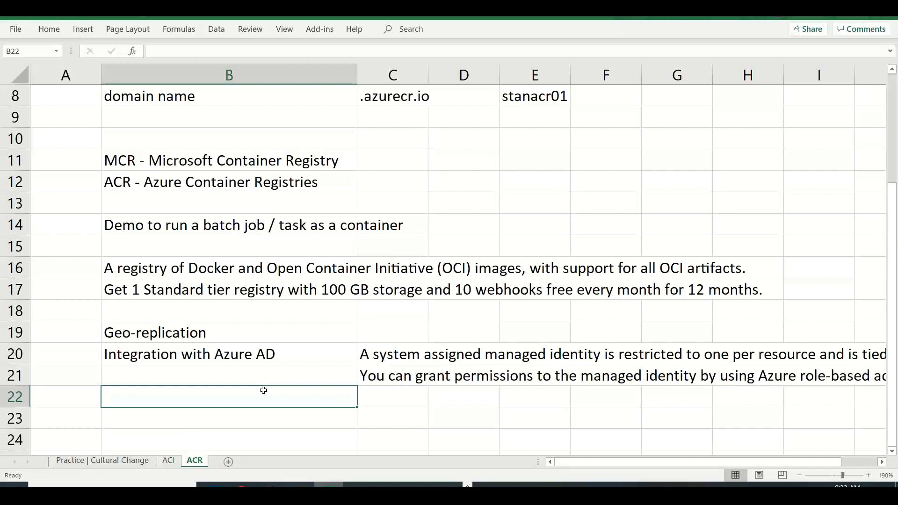
On the ACI sheet, enter "Source Repository" in cell E41, below the third-party registry entry.
{"action": "left_click", "coordinate": [168, 461]}
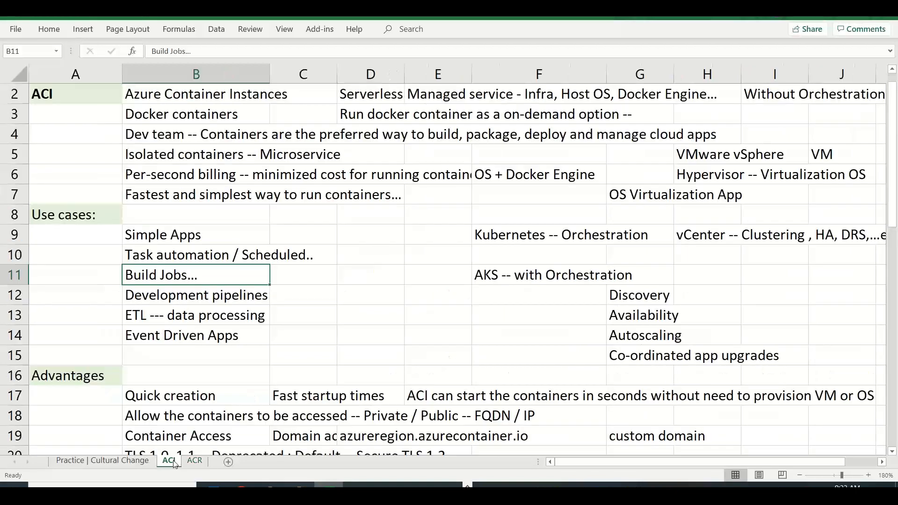
{"action": "left_click_drag", "start_coordinate": [894, 147], "coordinate": [896, 308]}
{"action": "left_click", "coordinate": [464, 315]}
{"action": "left_click", "coordinate": [452, 333]}
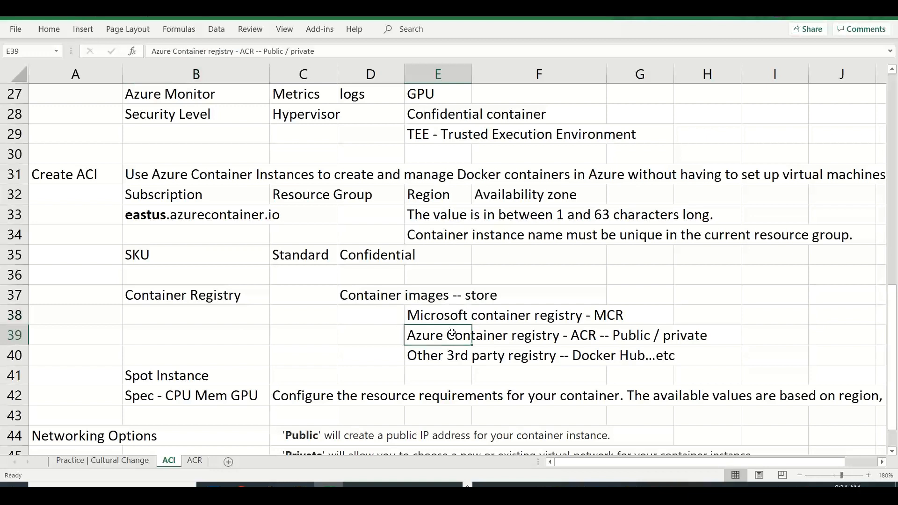
{"action": "left_click", "coordinate": [439, 379]}
{"action": "type", "text": "Siyr"}
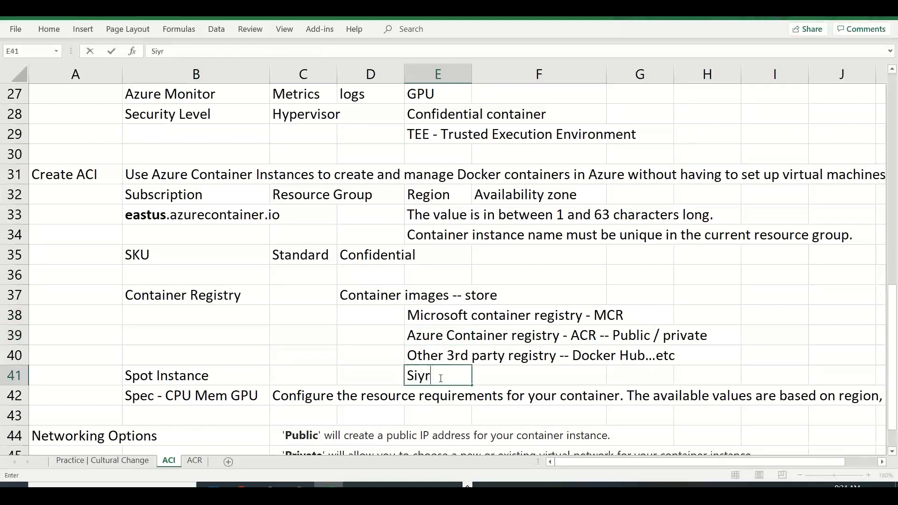
{"action": "key", "text": "BackSpace"}
{"action": "key", "text": "BackSpace"}
{"action": "key", "text": "BackSpace"}
{"action": "type", "text": "ource REpo"}
{"action": "type", "text": "r"}
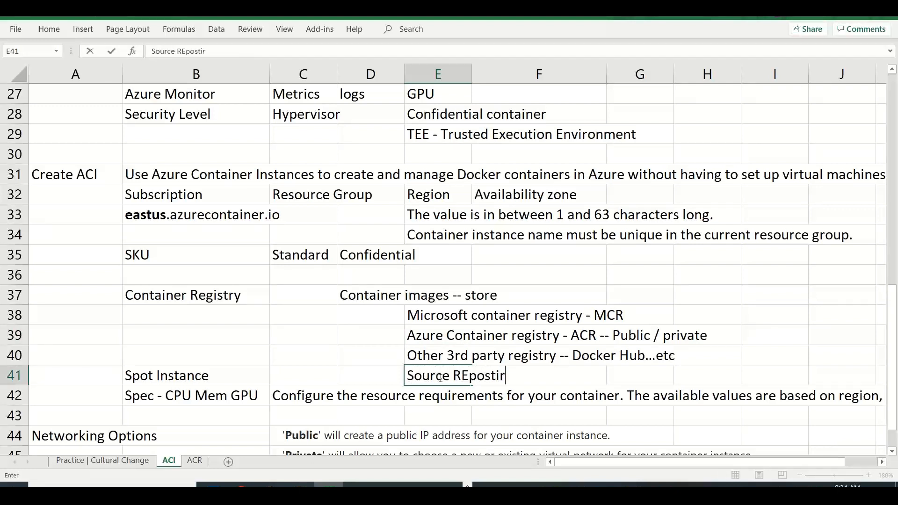
{"action": "key", "text": "BackSpace"}
{"action": "key", "text": "BackSpace"}
{"action": "key", "text": "BackSpace"}
{"action": "key", "text": "BackSpace"}
{"action": "key", "text": "BackSpace"}
{"action": "key", "text": "BackSpace"}
{"action": "key", "text": "BackSpace"}
{"action": "type", "text": "eposit"}
{"action": "key", "text": "BackSpace"}
{"action": "type", "text": "itory"}
Move the "Spot Instance" entry from B41 to B43, below the CPU, memory and GPU spec row.
{"action": "left_click", "coordinate": [158, 377]}
{"action": "key", "text": "ctrl+x"}
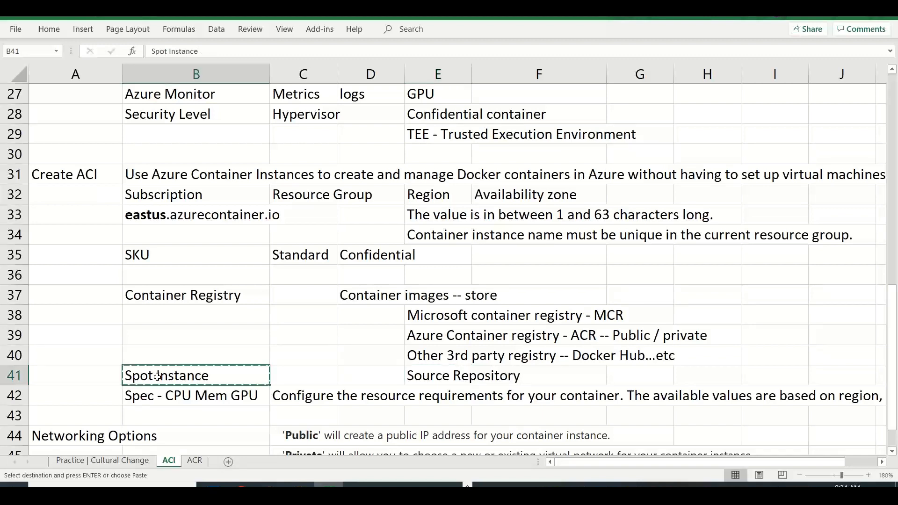
{"action": "key", "text": "Down"}
{"action": "key", "text": "Down"}
{"action": "key", "text": "ctrl+v"}
{"action": "key", "text": "Up"}
{"action": "key", "text": "Up"}
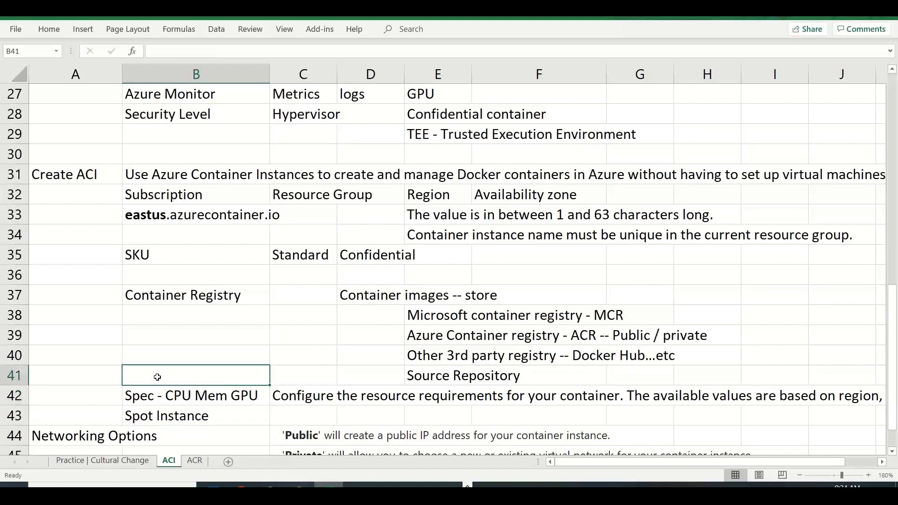
{"action": "key", "text": "Right"}
{"action": "key", "text": "Right"}
{"action": "key", "text": "Right"}
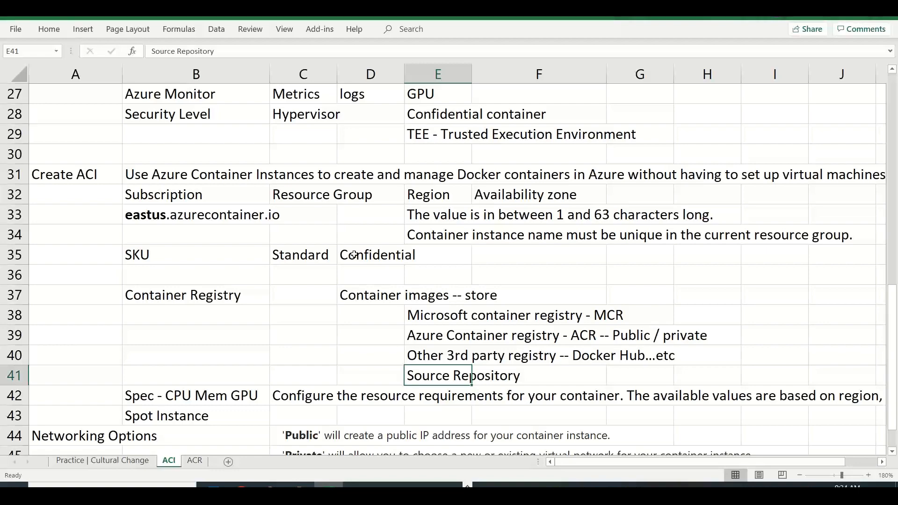
Review the opening notes on the ACI sheet and the Azure Container Registries and batch job demo entries on the ACR sheet.
{"action": "left_click", "coordinate": [892, 70]}
{"action": "left_click_drag", "start_coordinate": [893, 70], "coordinate": [893, 70]}
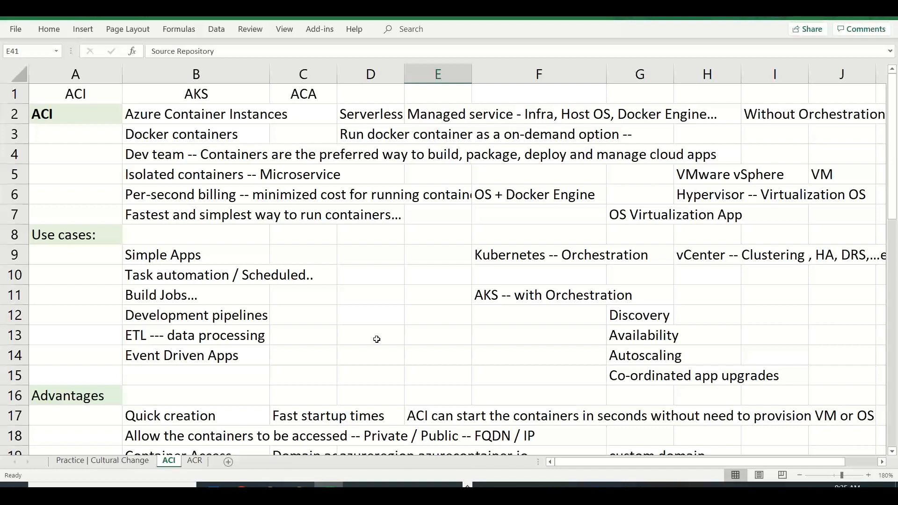
{"action": "left_click", "coordinate": [193, 461]}
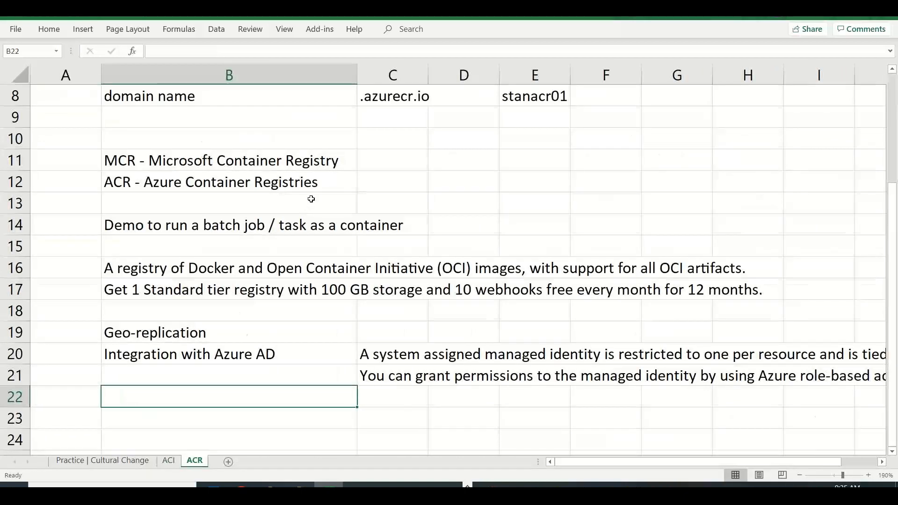
{"action": "left_click", "coordinate": [323, 182]}
{"action": "double_click", "coordinate": [331, 182]}
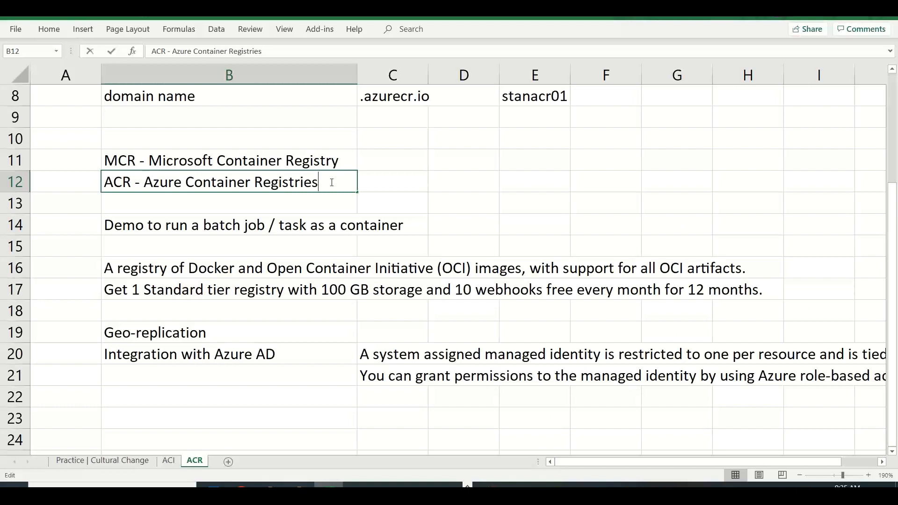
{"action": "left_click_drag", "start_coordinate": [282, 183], "coordinate": [51, 174]}
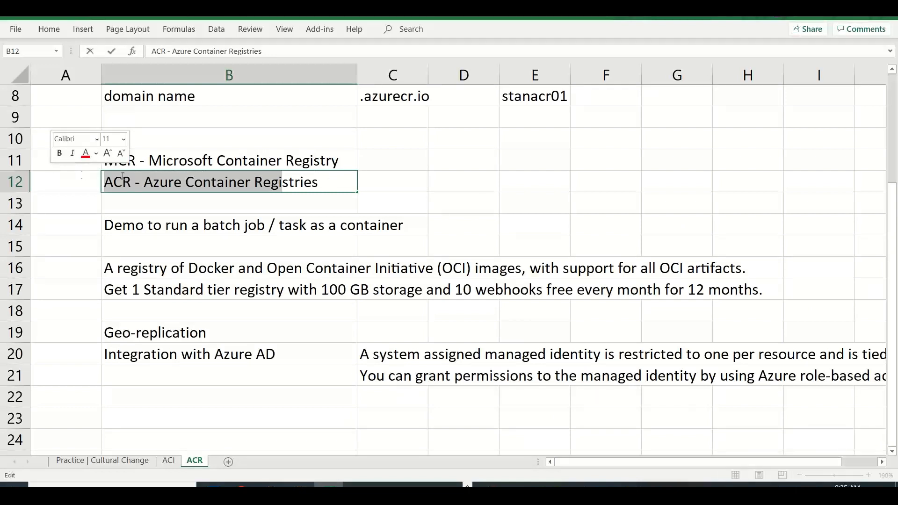
{"action": "left_click", "coordinate": [238, 227]}
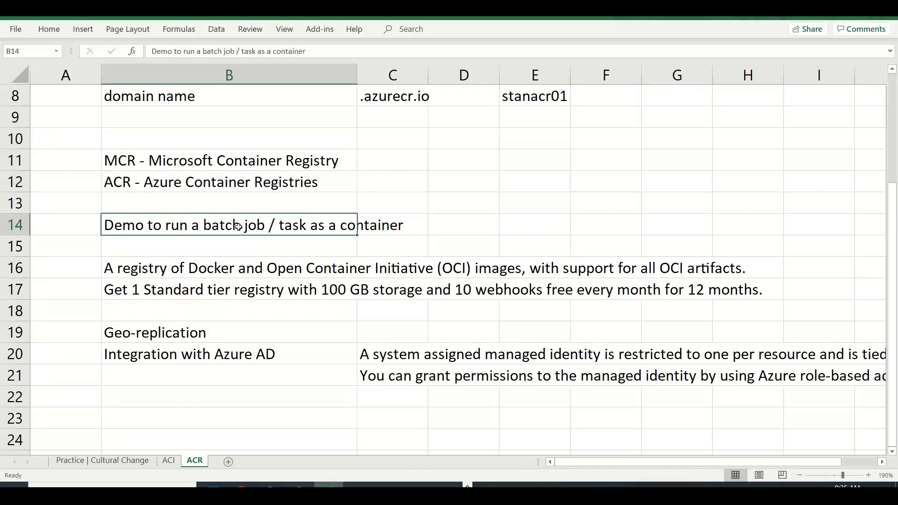
Switch to the Google results in Chrome and search for "azure aci samples".
{"action": "key", "text": "alt+Tab"}
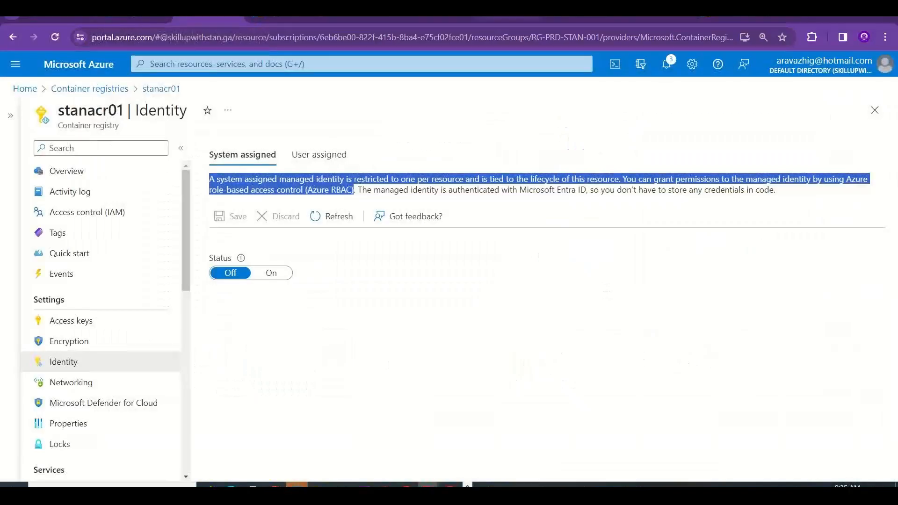
{"action": "left_click", "coordinate": [649, 17]}
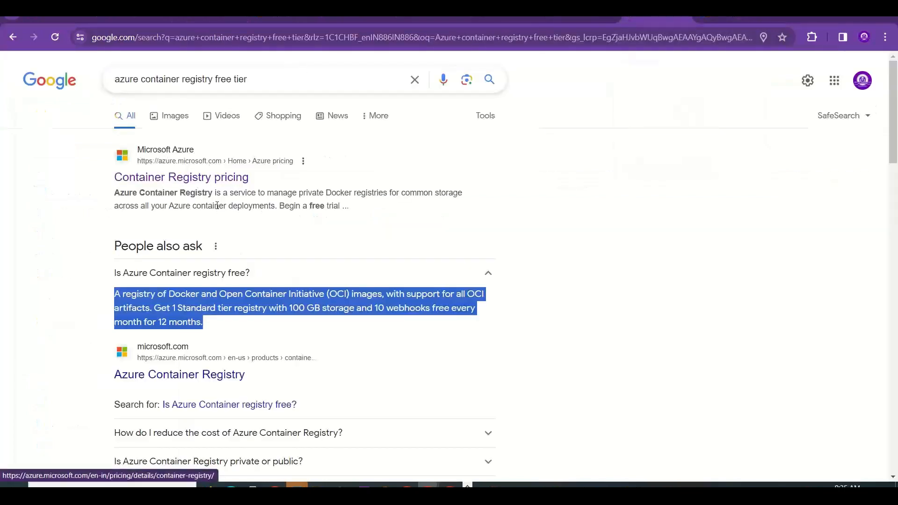
{"action": "left_click", "coordinate": [313, 90]}
{"action": "key", "text": "ctrl+a"}
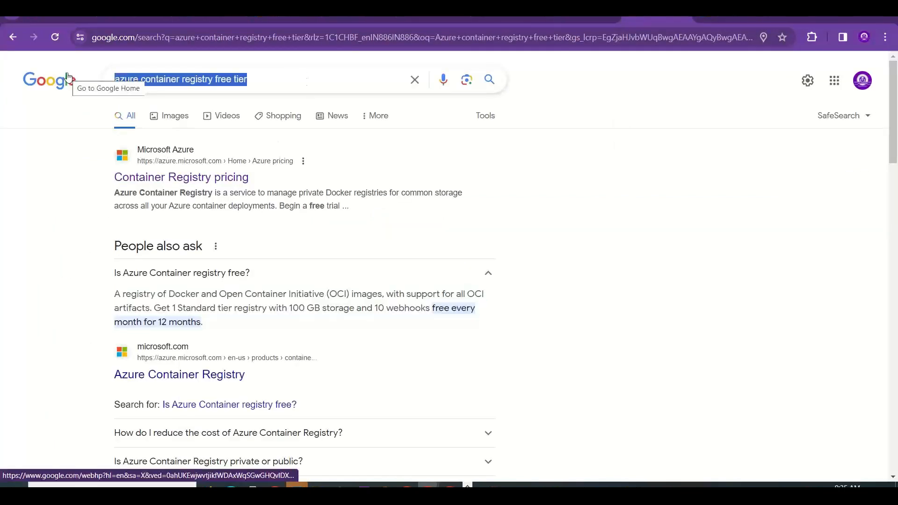
{"action": "type", "text": "mocroso"}
{"action": "key", "text": "BackSpace"}
{"action": "key", "text": "BackSpace"}
{"action": "key", "text": "BackSpace"}
{"action": "key", "text": "BackSpace"}
{"action": "key", "text": "BackSpace"}
{"action": "key", "text": "BackSpace"}
{"action": "key", "text": "BackSpace"}
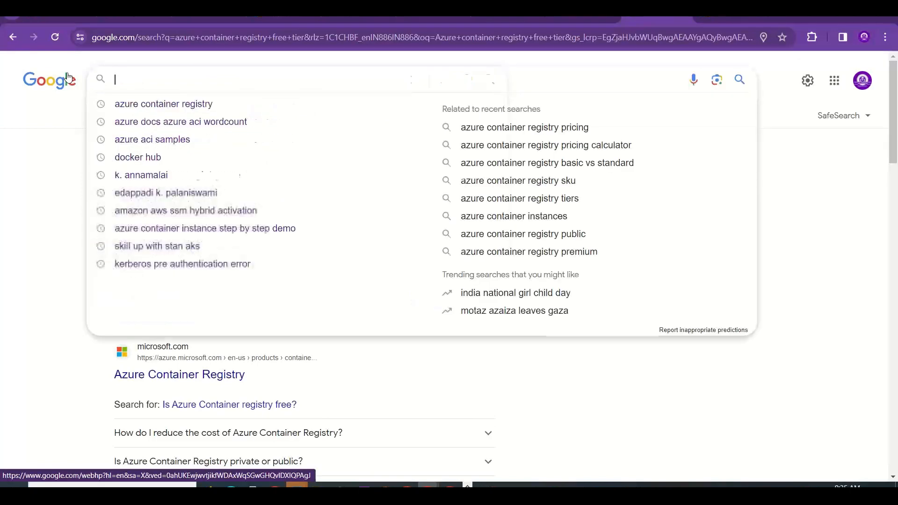
{"action": "type", "text": "azure aci samples"}
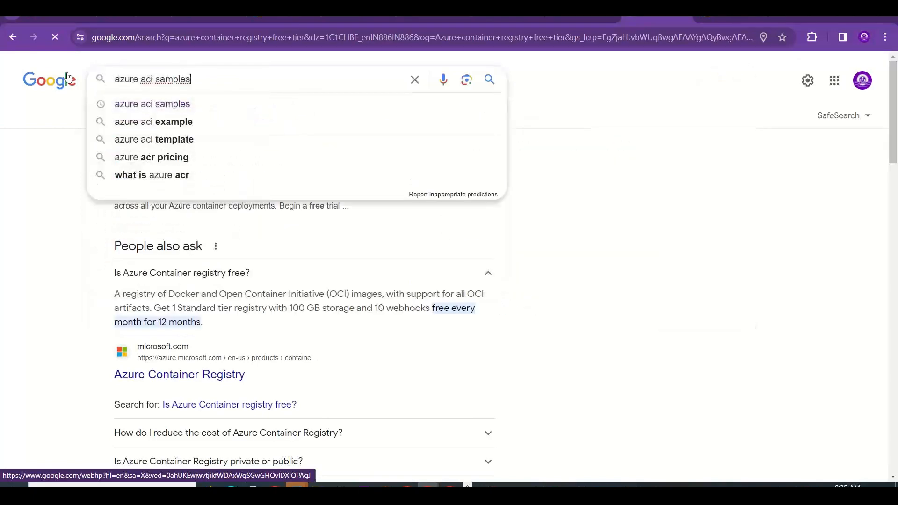
{"action": "key", "text": "Return"}
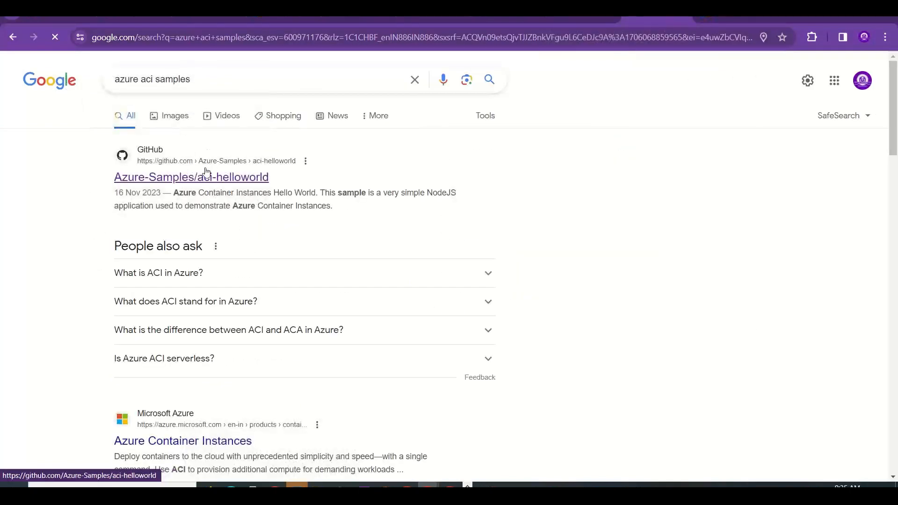
Open the Azure-Samples/aci-helloworld result on GitHub, go to its Azure-Samples organization page and examine the repositories listed there.
{"action": "left_click", "coordinate": [253, 159]}
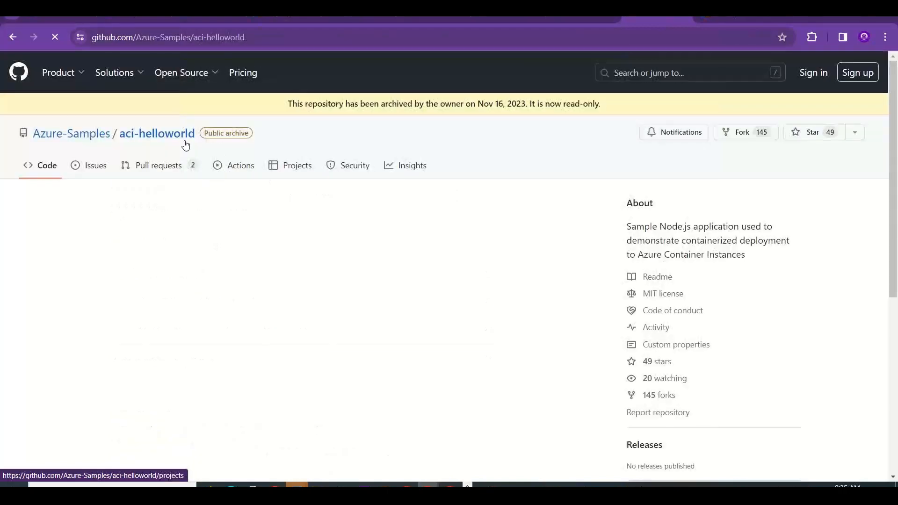
{"action": "left_click", "coordinate": [86, 135]}
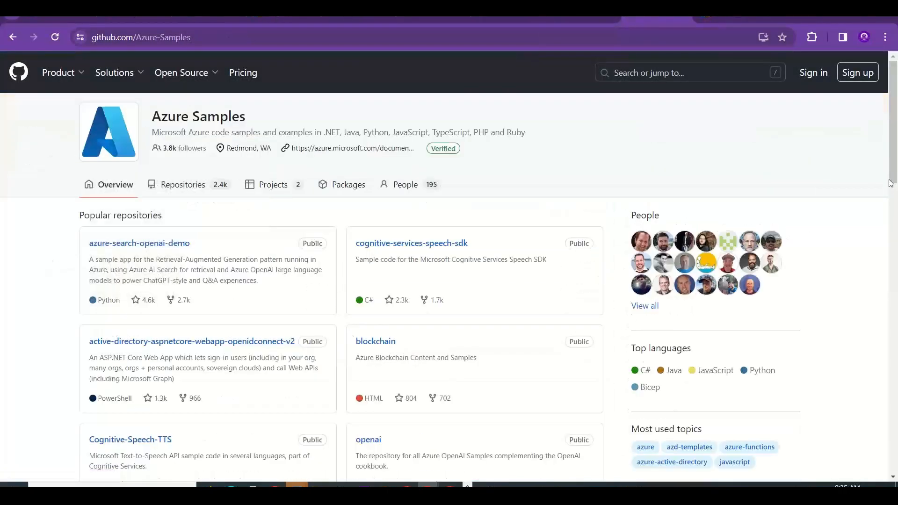
{"action": "scroll", "coordinate": [897, 140], "scroll_direction": "down", "scroll_amount": 5}
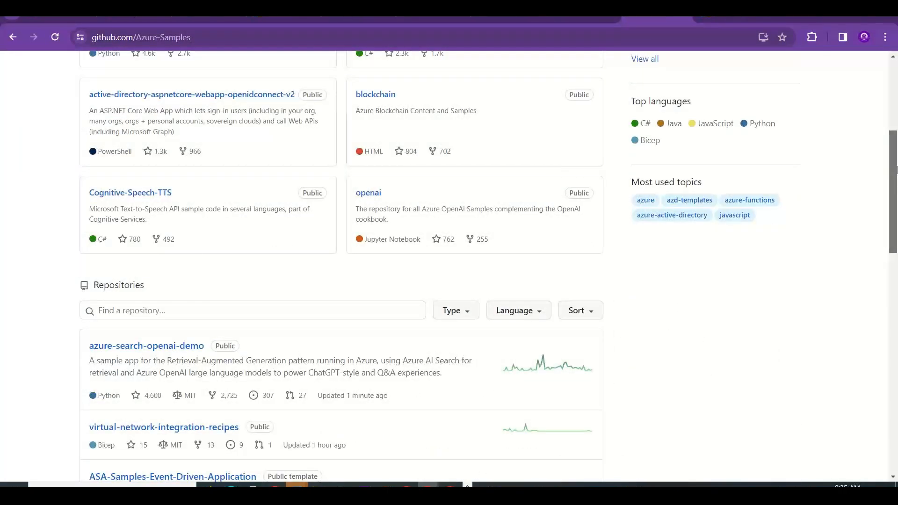
{"action": "left_click_drag", "start_coordinate": [897, 205], "coordinate": [897, 226]}
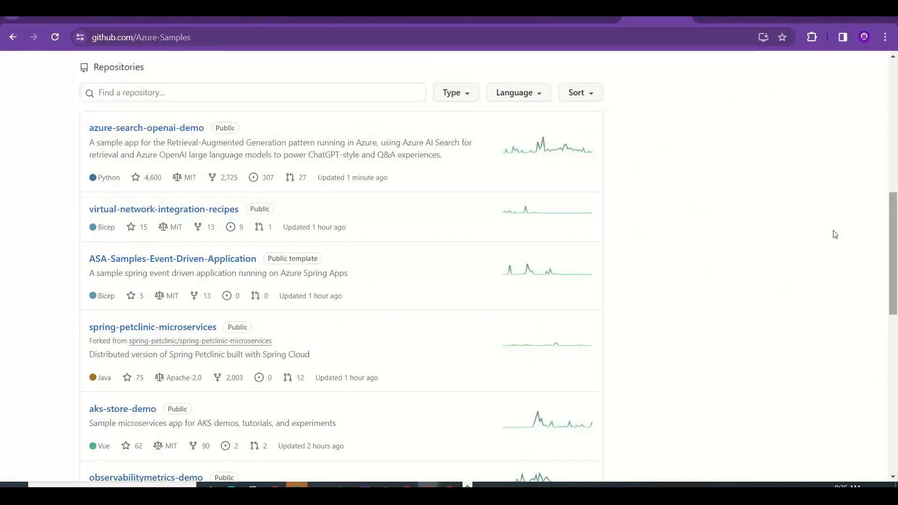
{"action": "left_click_drag", "start_coordinate": [148, 246], "coordinate": [489, 250]}
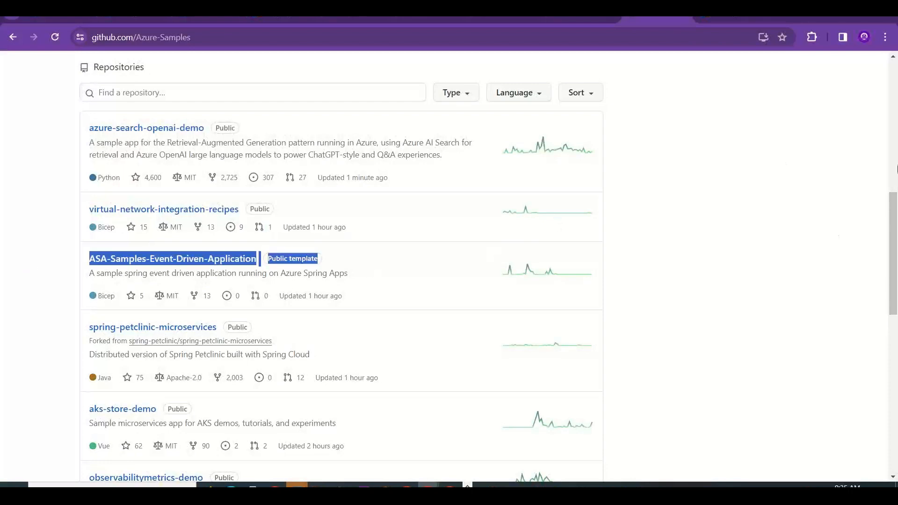
{"action": "left_click_drag", "start_coordinate": [897, 206], "coordinate": [896, 84]}
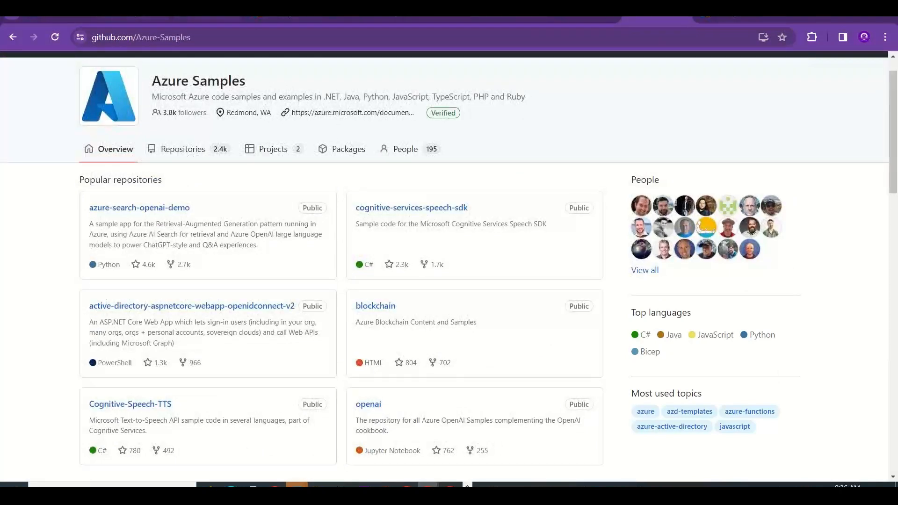
Return to stanacr01's Identity page in the Azure portal and bring up the open windows to switch to another one.
{"action": "left_click", "coordinate": [200, 18]}
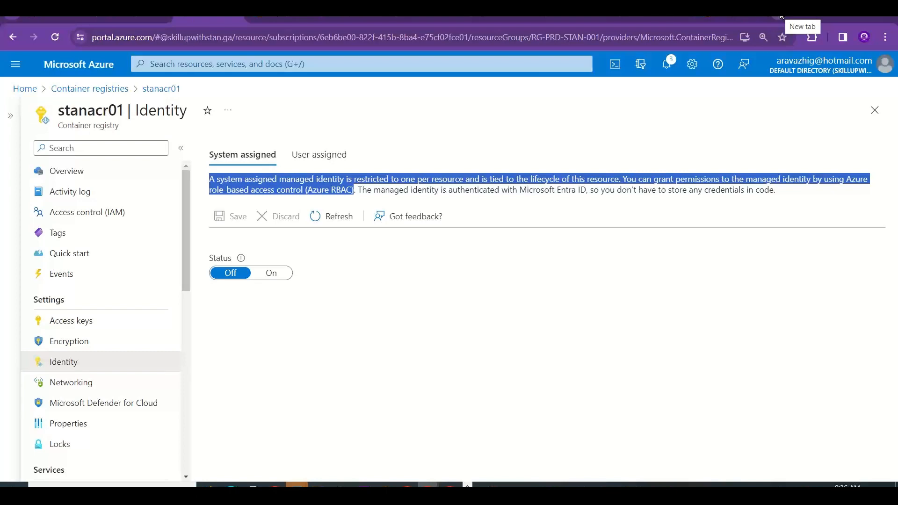
{"action": "key", "text": "alt+Tab"}
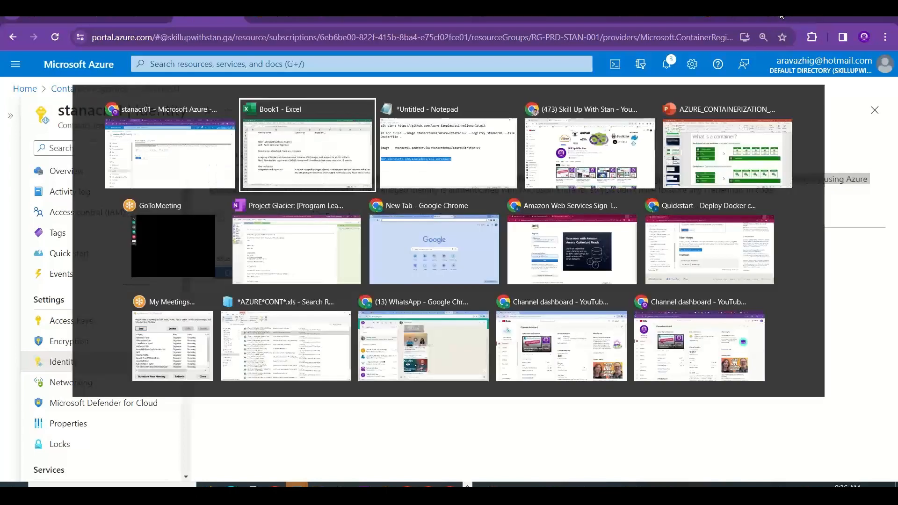